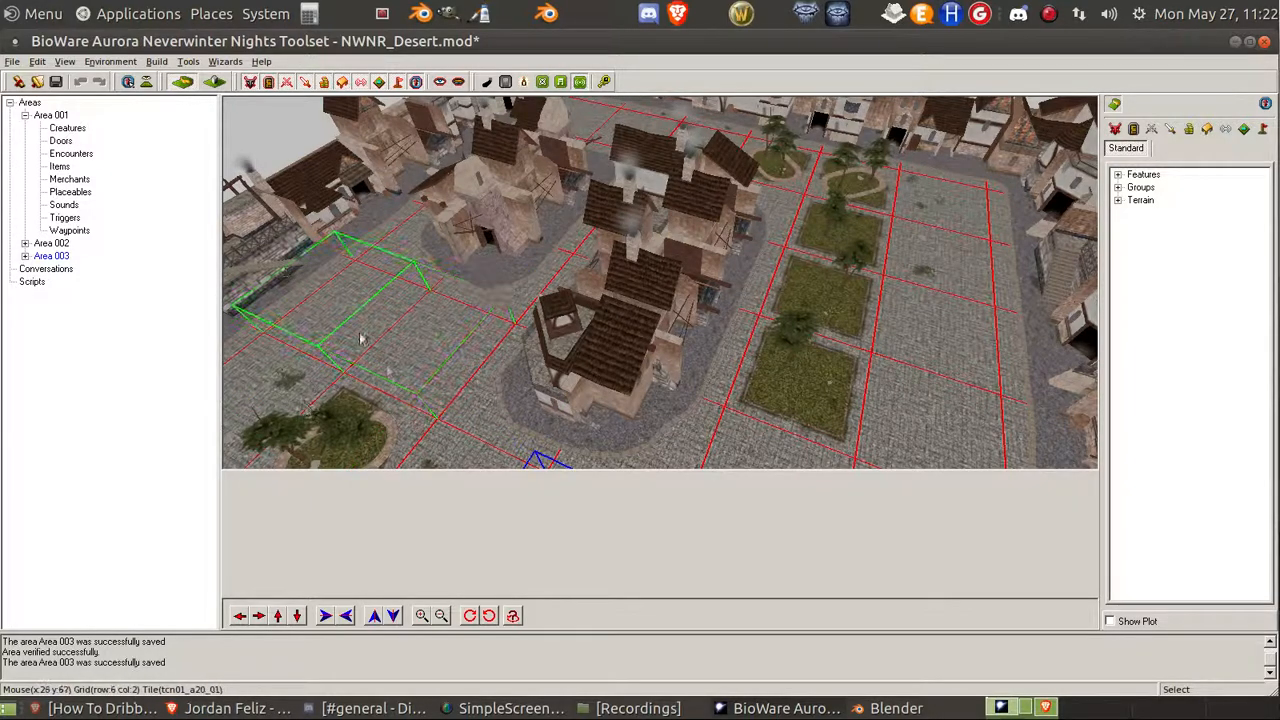
Examine the building blocks, rooflines and street edges of the city tiles in Area 003 from several angles and distances.
{"action": "middle_click_drag", "start_coordinate": [534, 434], "coordinate": [840, 355]}
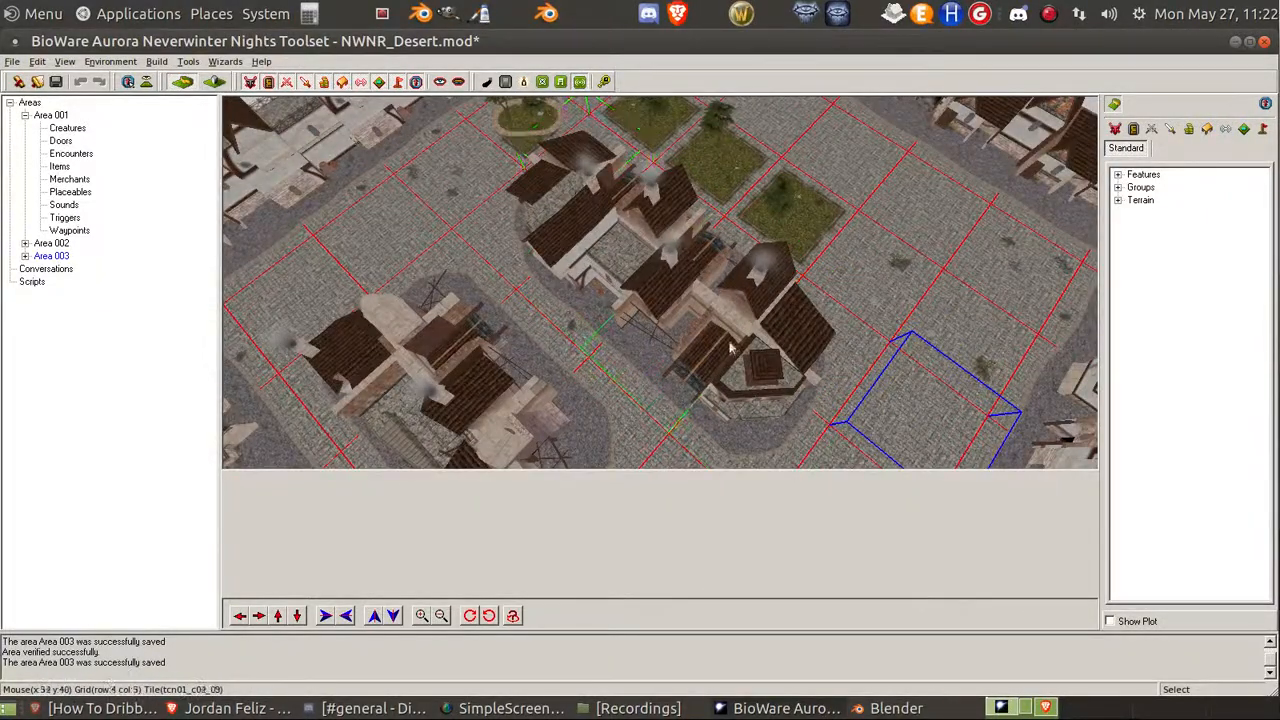
{"action": "middle_click_drag", "start_coordinate": [585, 195], "coordinate": [635, 373]}
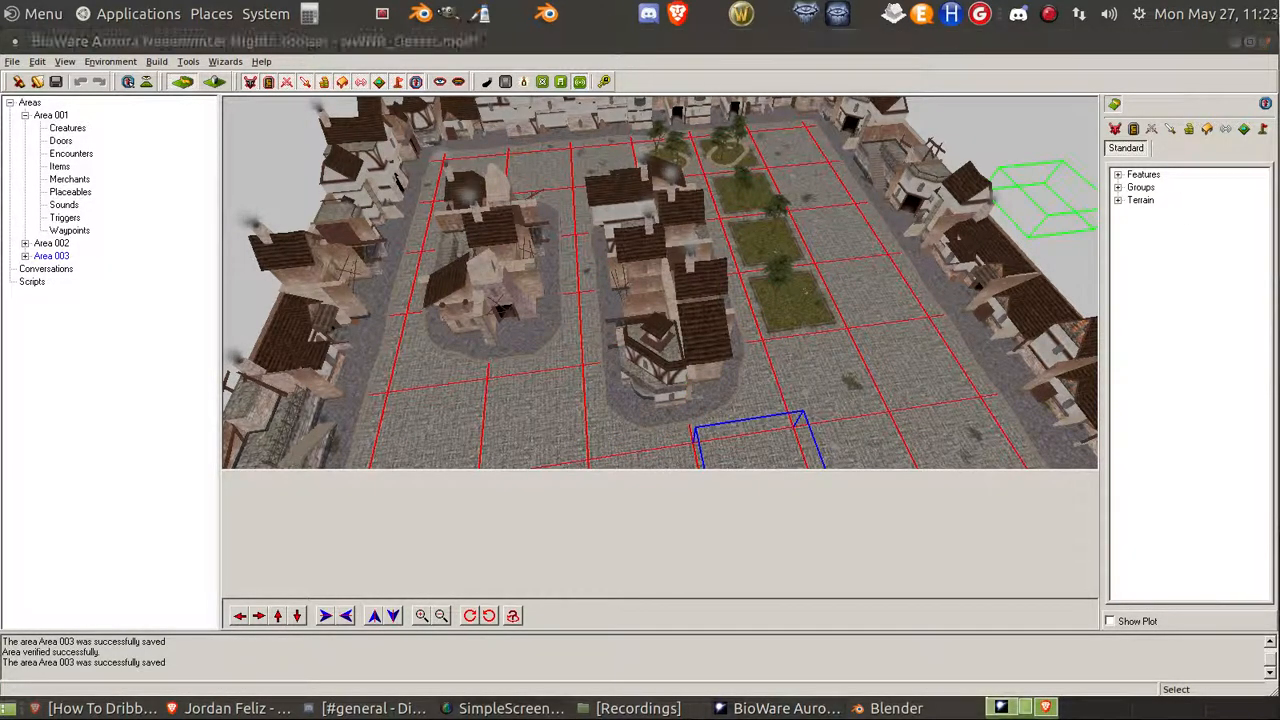
{"action": "left_click", "coordinate": [591, 317]}
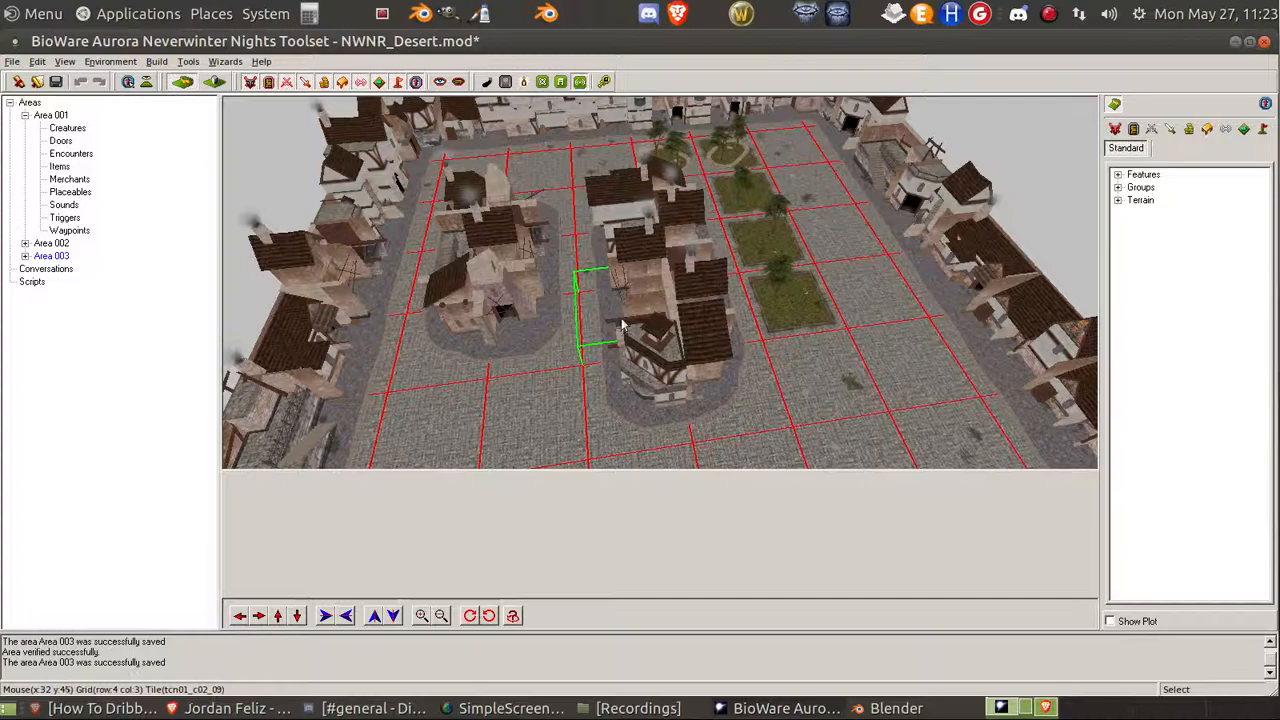
{"action": "middle_click_drag", "start_coordinate": [604, 338], "coordinate": [701, 252]}
{"action": "scroll", "coordinate": [690, 310], "scroll_direction": "up", "scroll_amount": 5}
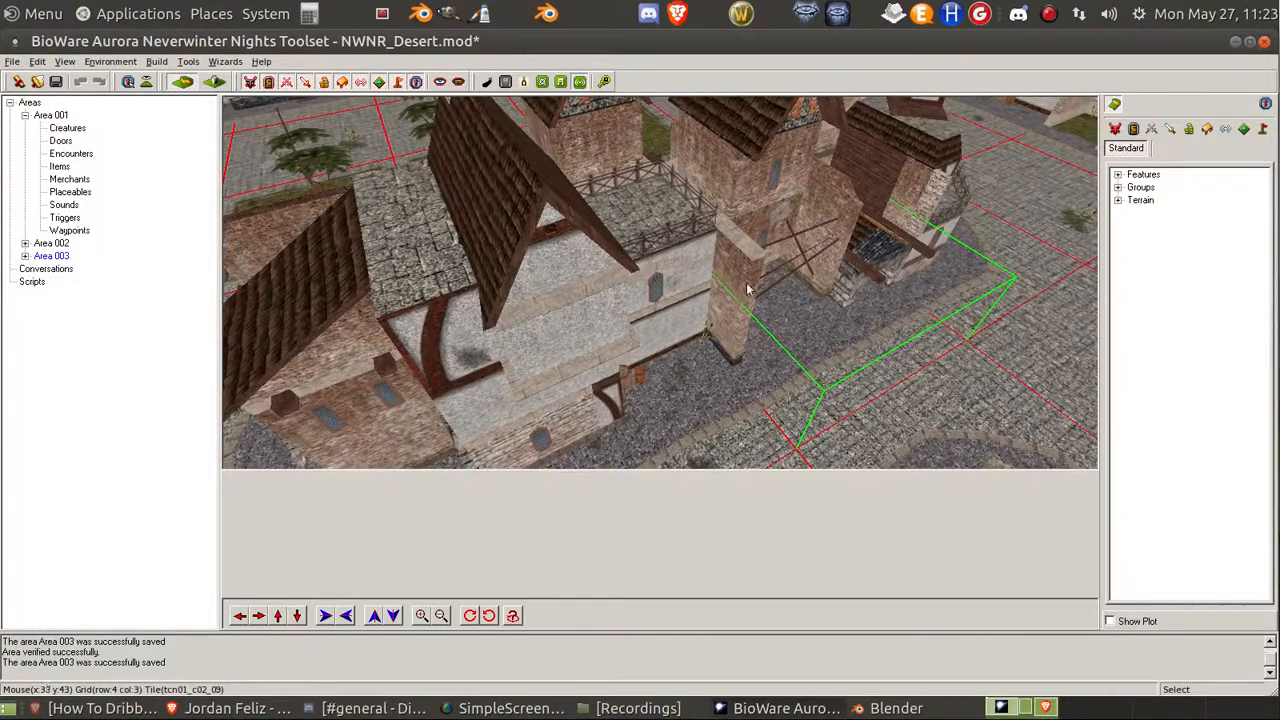
{"action": "middle_click_drag", "start_coordinate": [748, 287], "coordinate": [691, 290]}
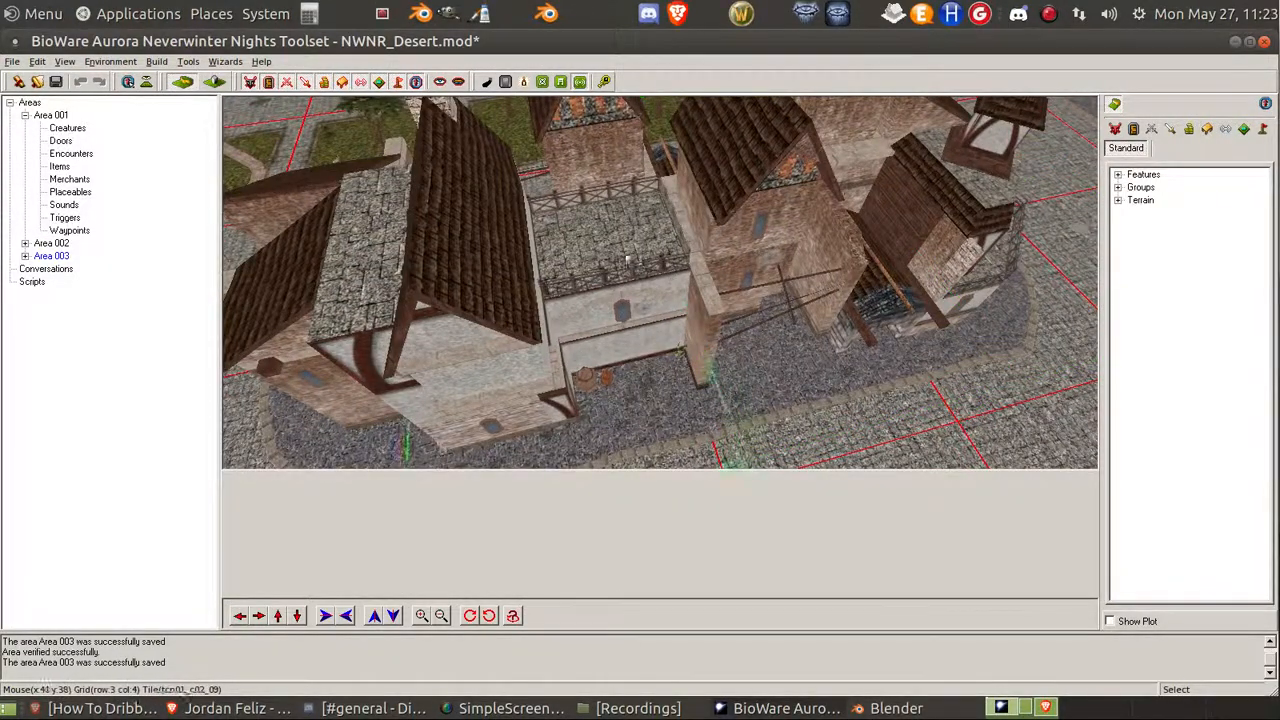
{"action": "middle_click_drag", "start_coordinate": [628, 260], "coordinate": [606, 277]}
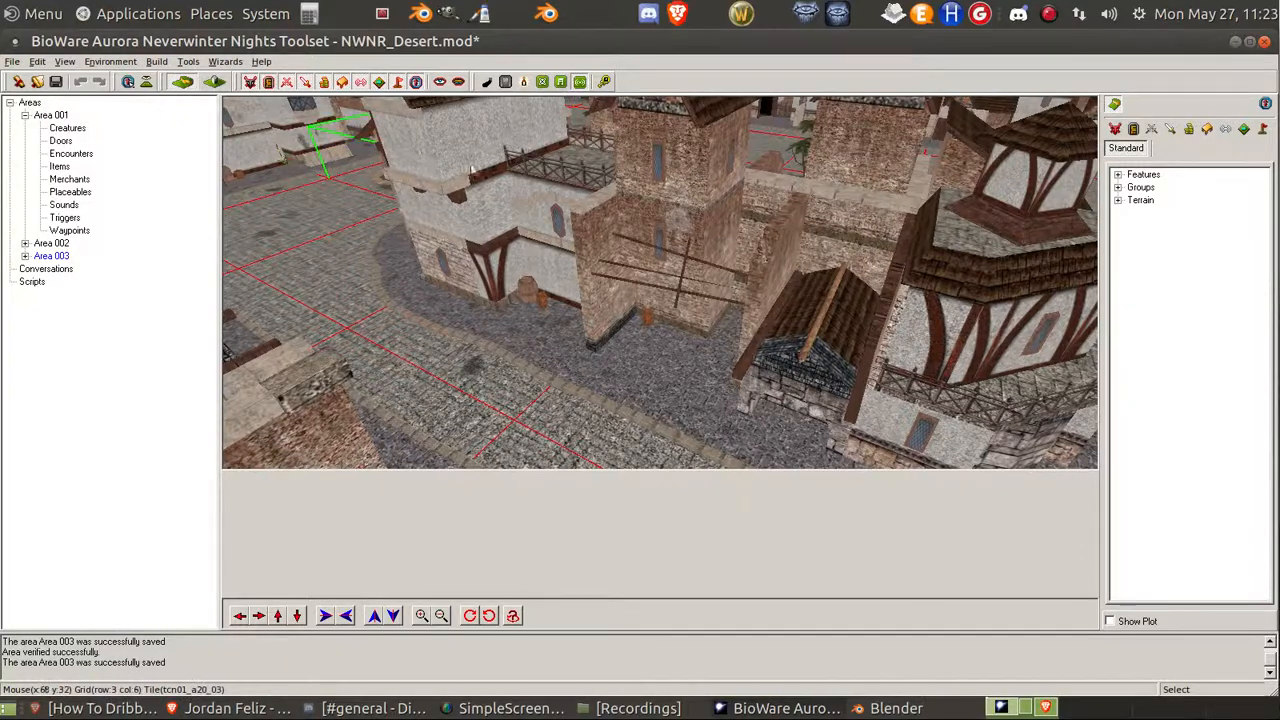
{"action": "middle_click_drag", "start_coordinate": [507, 155], "coordinate": [550, 265]}
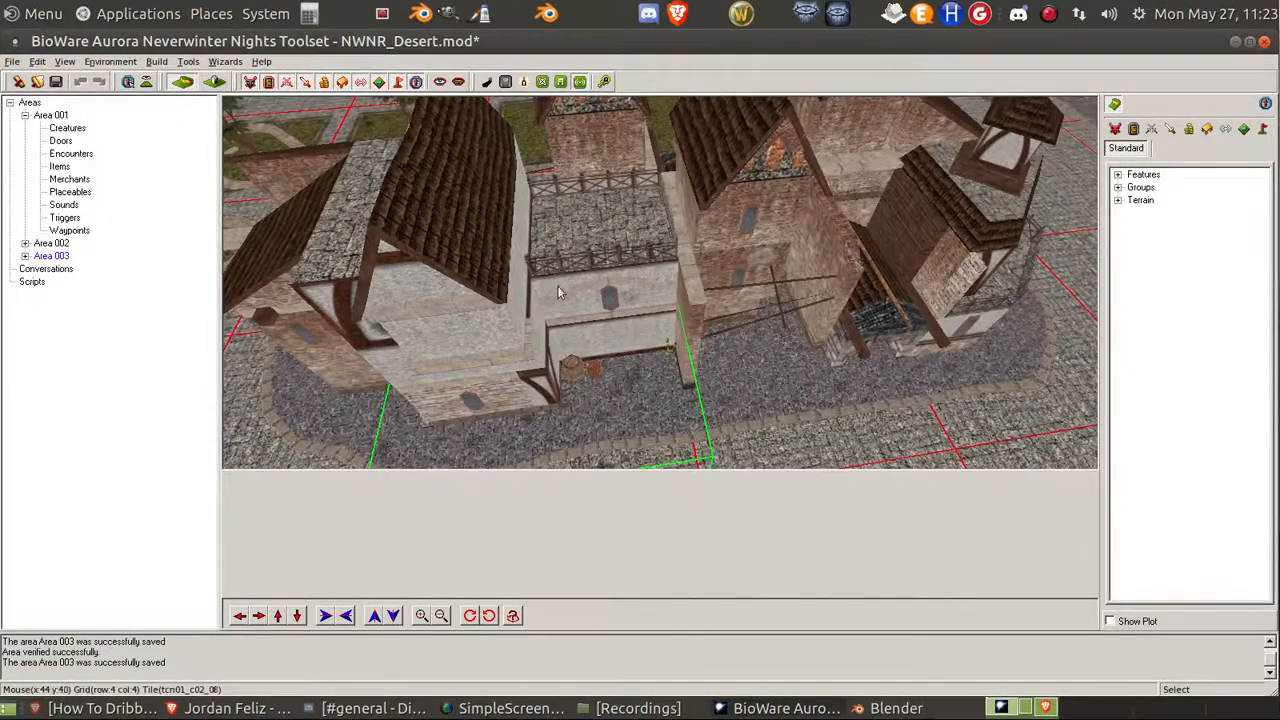
{"action": "middle_click_drag", "start_coordinate": [388, 303], "coordinate": [590, 286]}
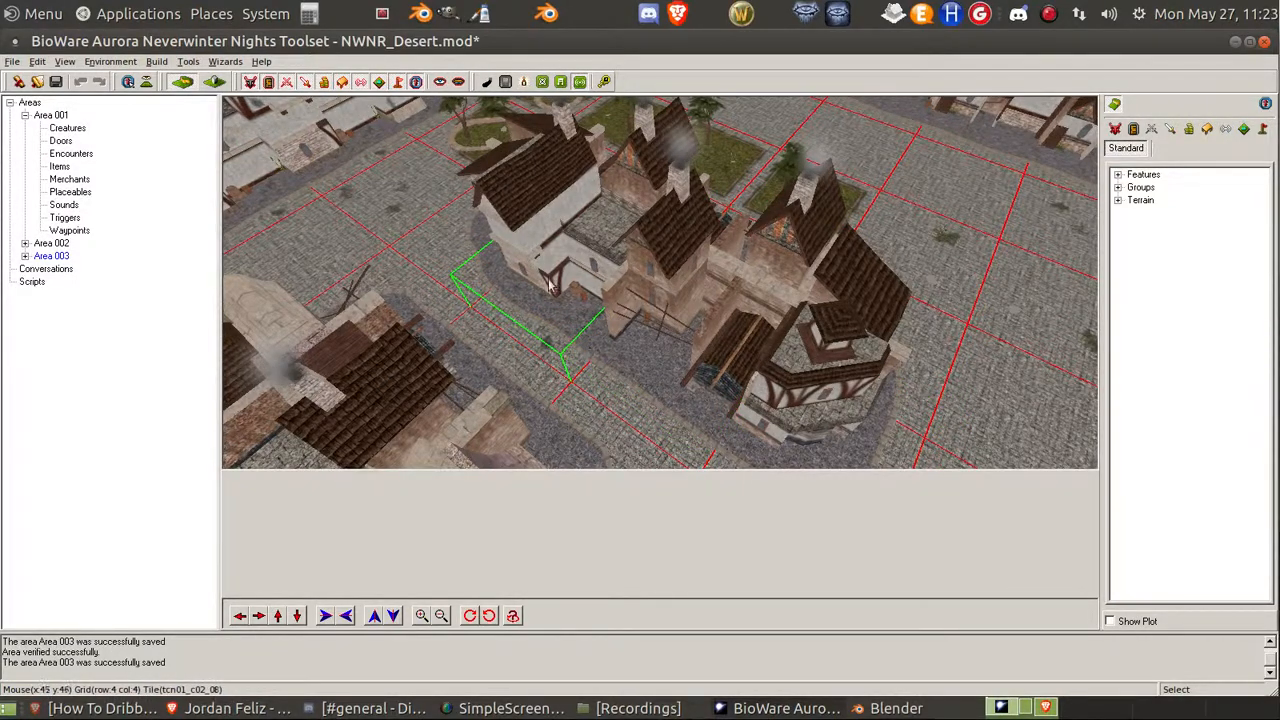
{"action": "middle_click_drag", "start_coordinate": [549, 286], "coordinate": [670, 268]}
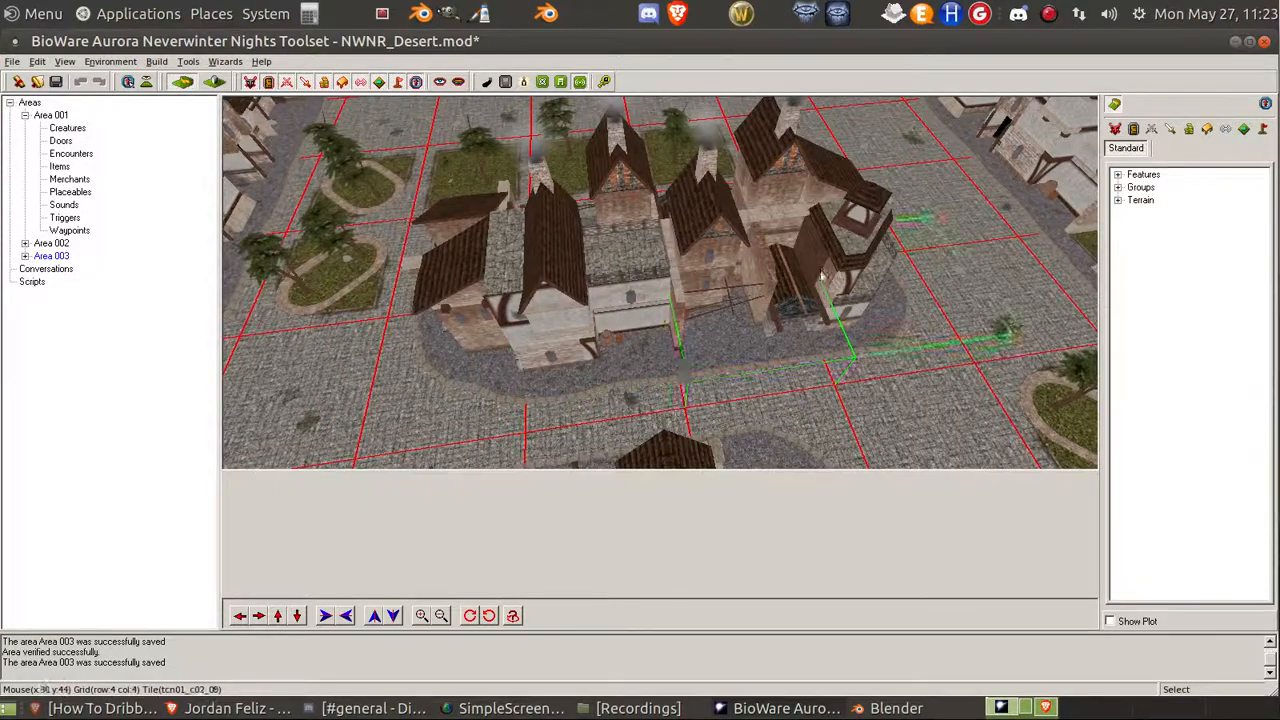
{"action": "middle_click_drag", "start_coordinate": [580, 322], "coordinate": [365, 317]}
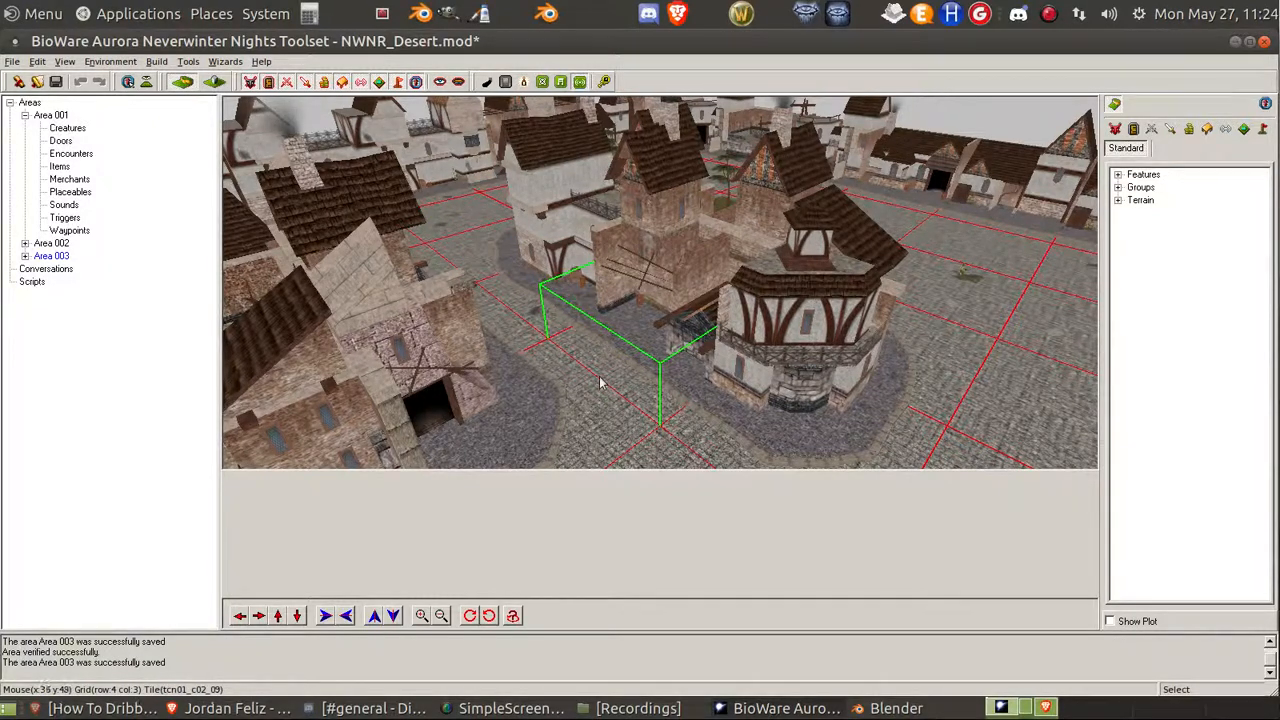
{"action": "scroll", "coordinate": [641, 328], "scroll_direction": "up", "scroll_amount": 5}
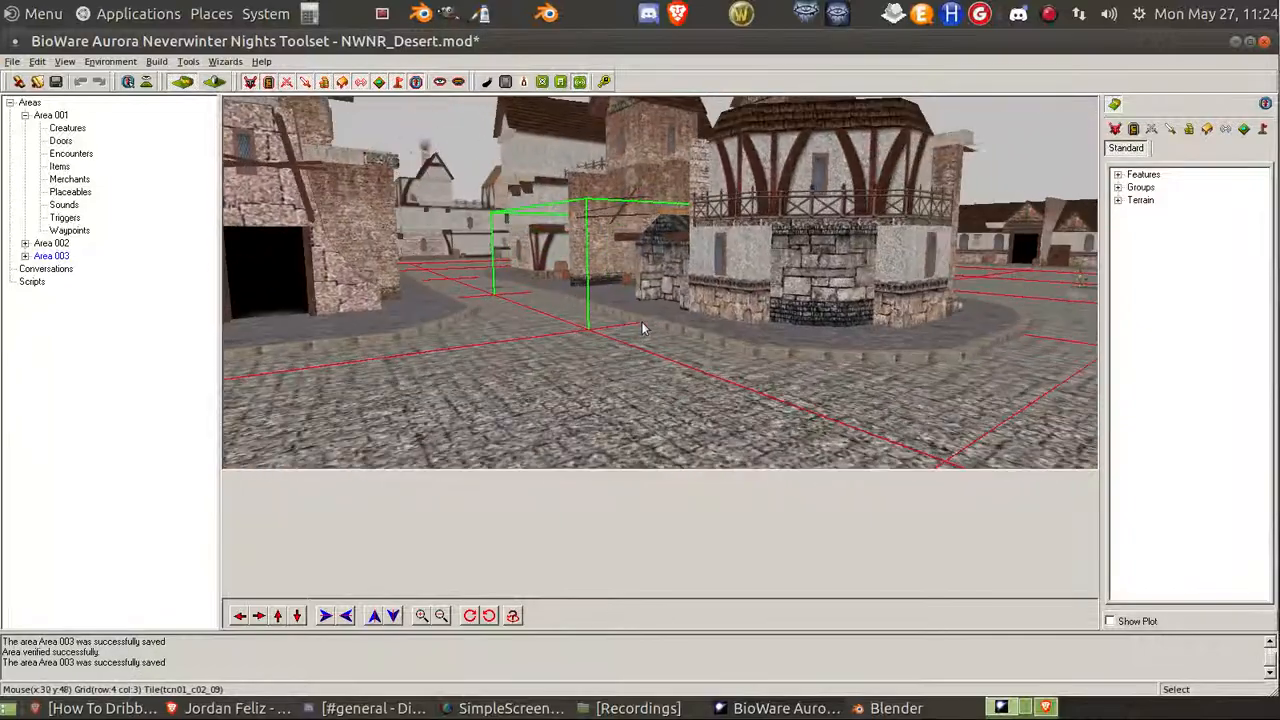
{"action": "middle_click_drag", "start_coordinate": [641, 321], "coordinate": [648, 337]}
{"action": "scroll", "coordinate": [648, 337], "scroll_direction": "up", "scroll_amount": 3}
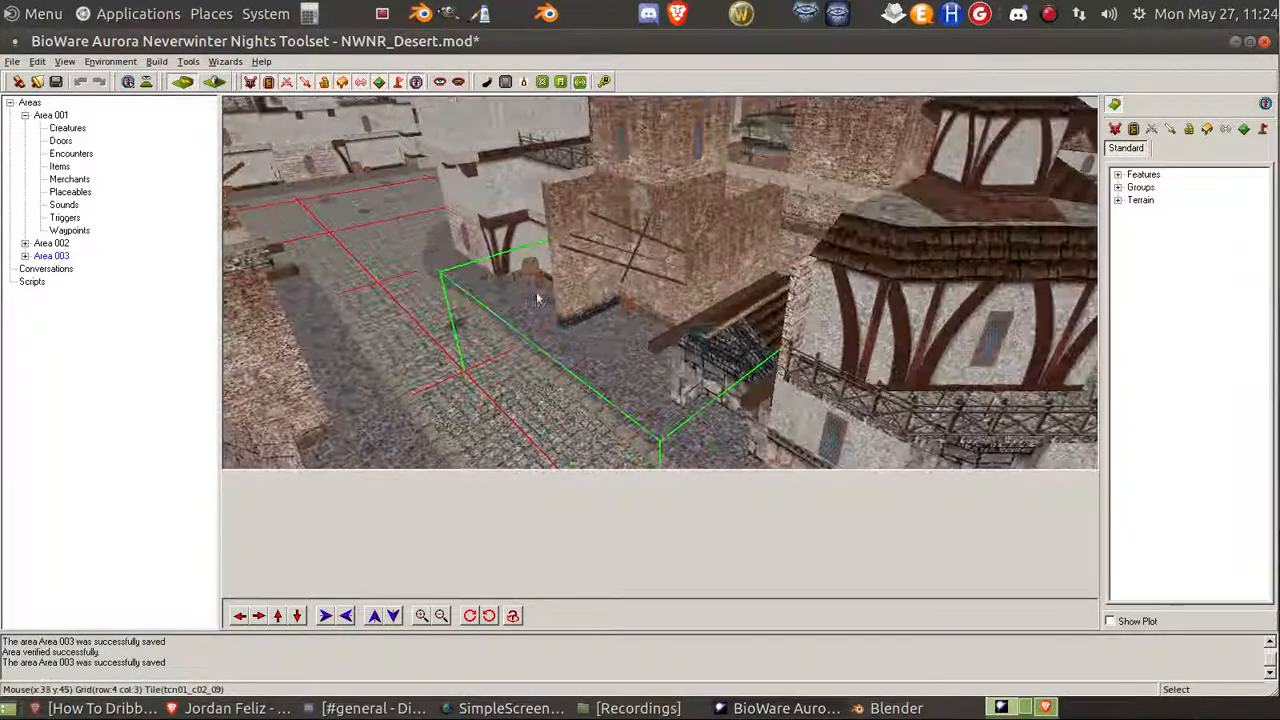
Open Area 001, accepting the area change, and look over its desert terrain tiles.
{"action": "double_click", "coordinate": [52, 116]}
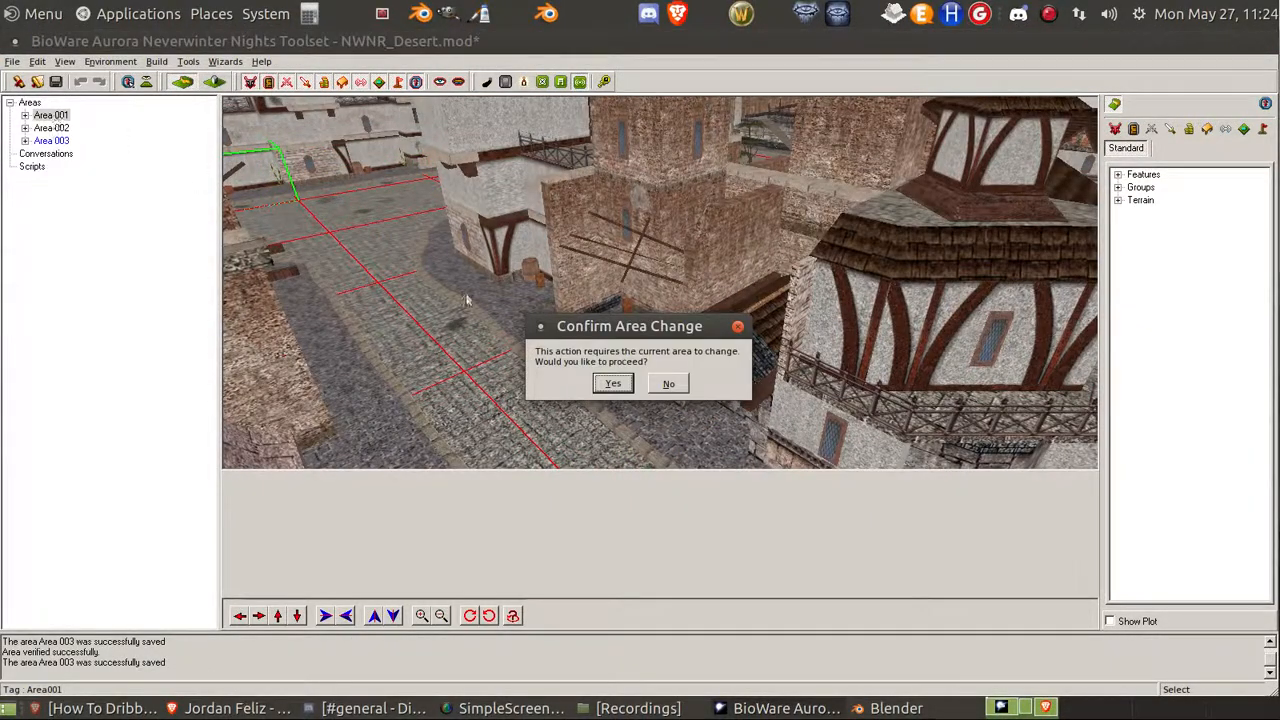
{"action": "left_click", "coordinate": [609, 384]}
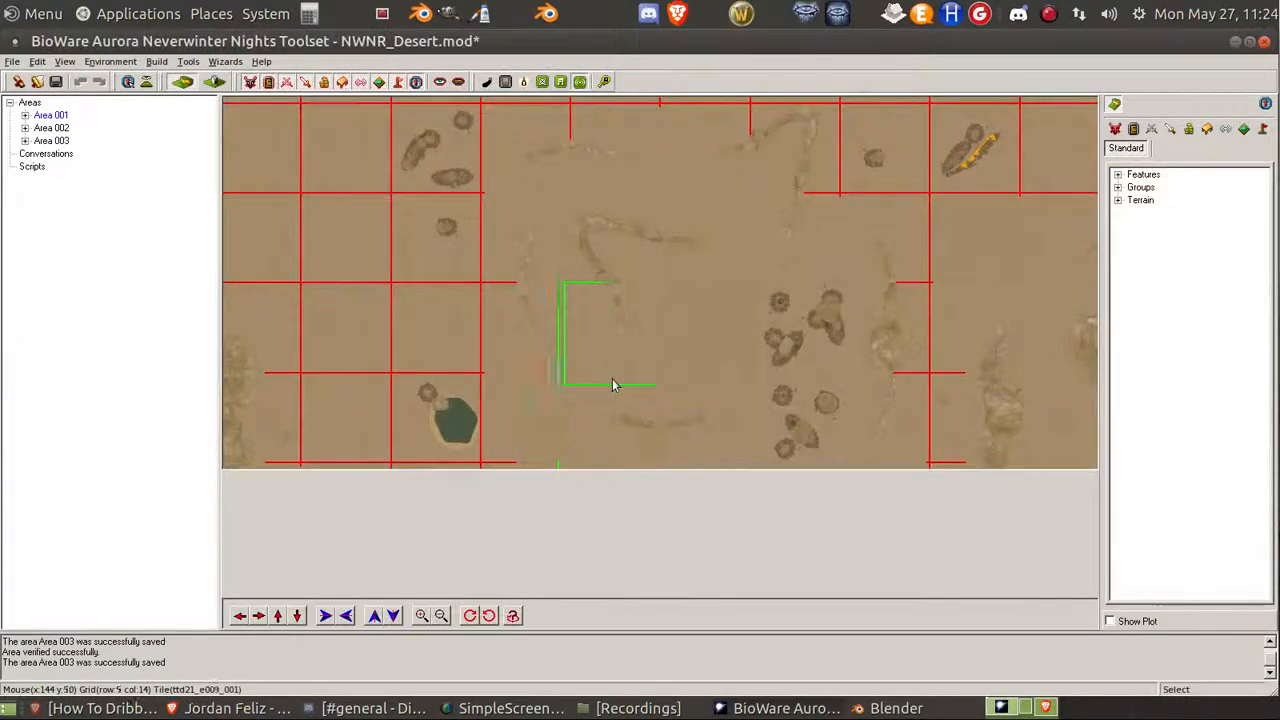
{"action": "scroll", "coordinate": [614, 383], "scroll_direction": "down", "scroll_amount": 4}
{"action": "middle_click_drag", "start_coordinate": [643, 351], "coordinate": [306, 286]}
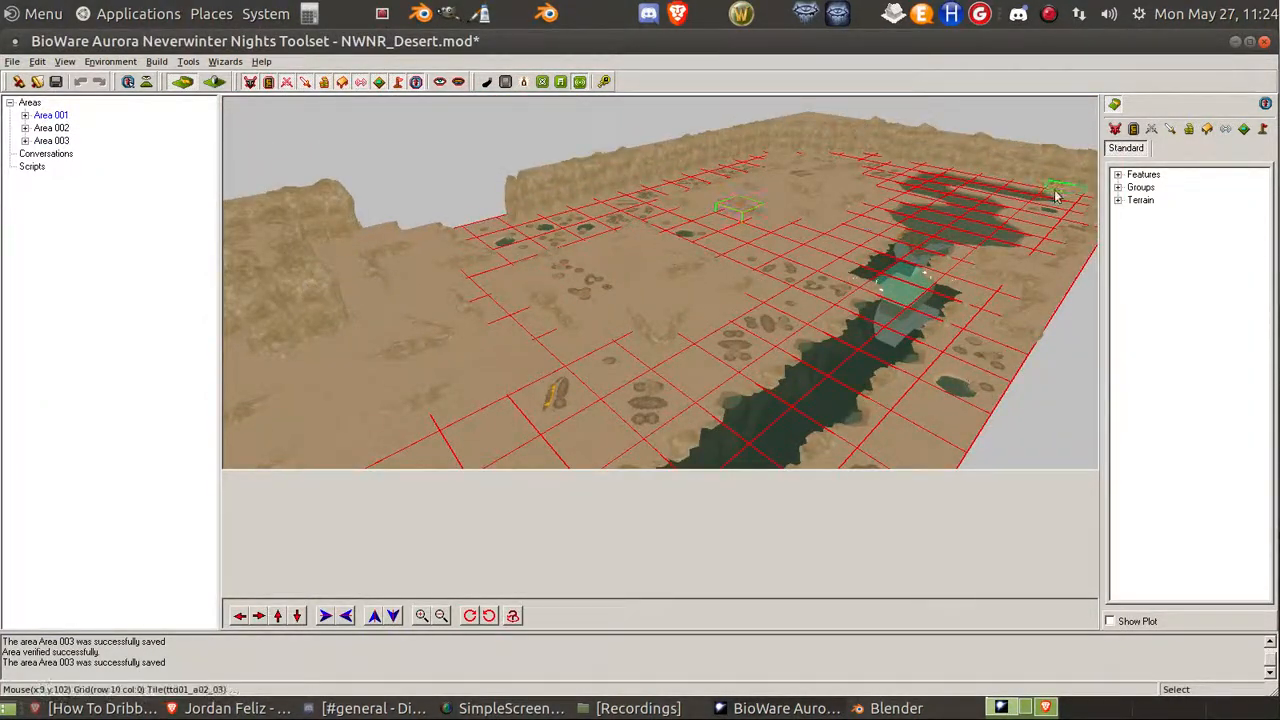
Switch to Blender, add a 2 m cube to the empty mesh at the origin, and deselect it.
{"action": "left_click", "coordinate": [1236, 42]}
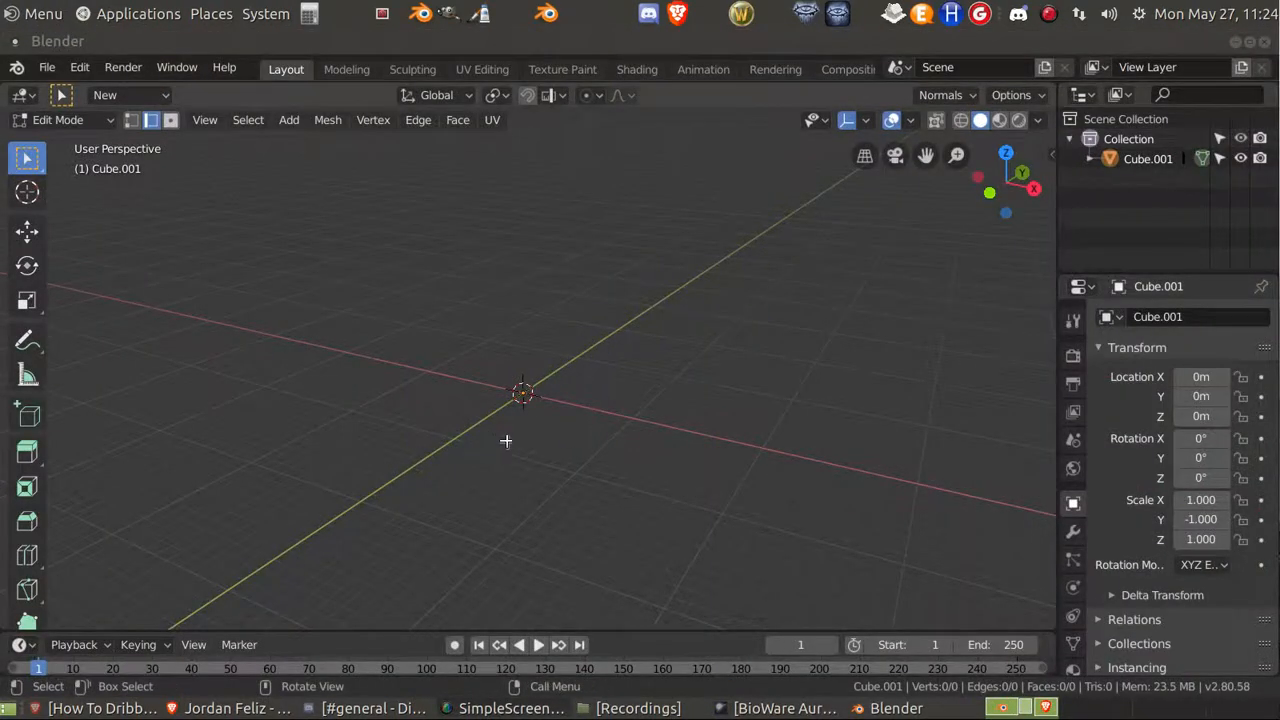
{"action": "left_click", "coordinate": [596, 390]}
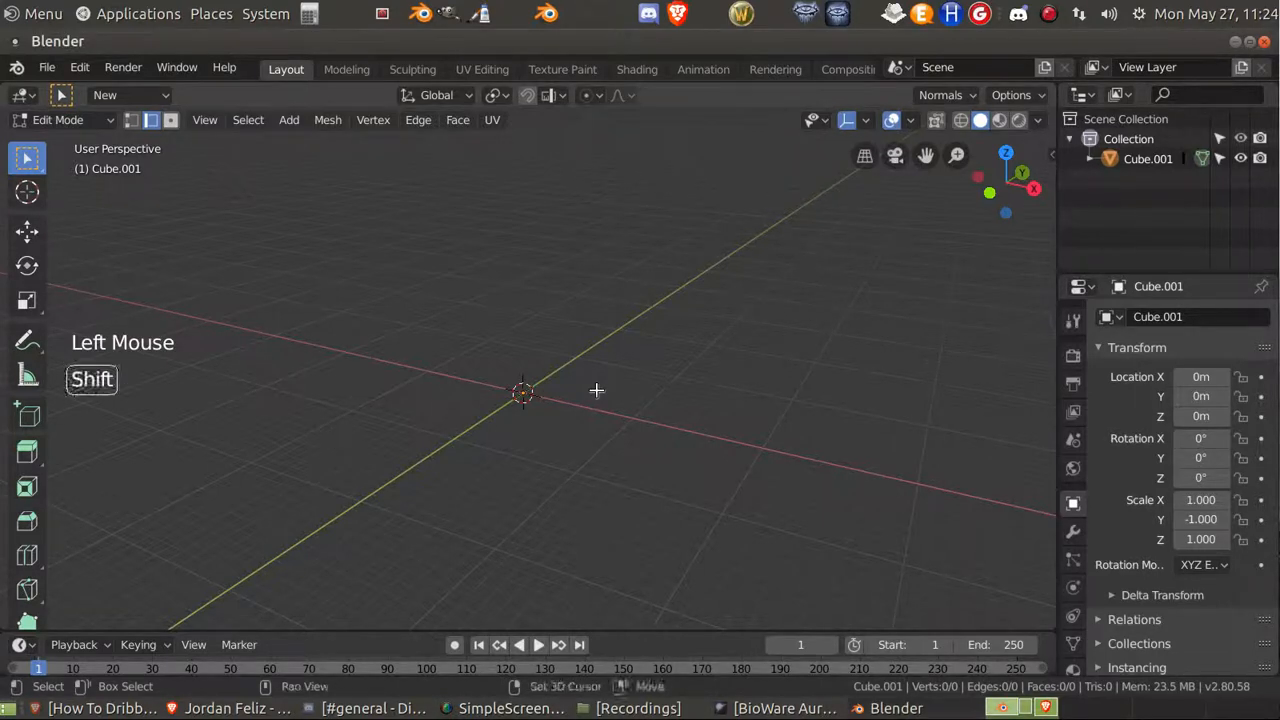
{"action": "key", "text": "shift+a"}
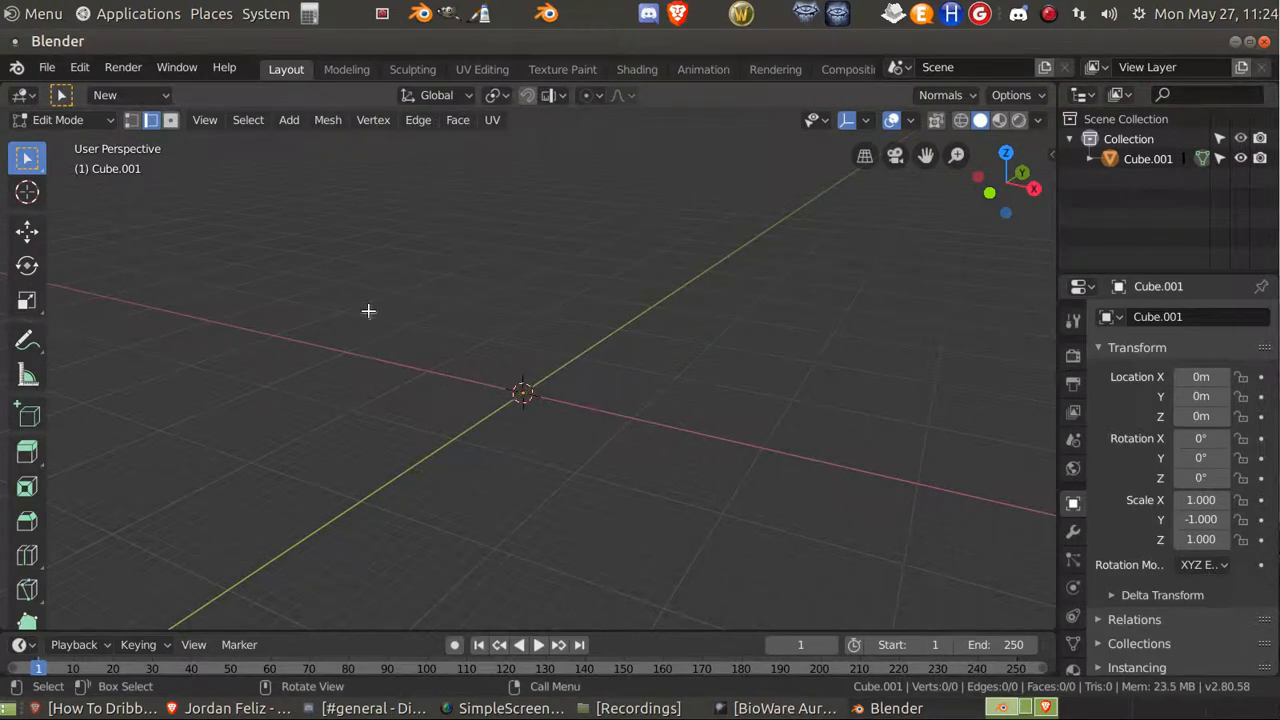
{"action": "key", "text": "shift+a"}
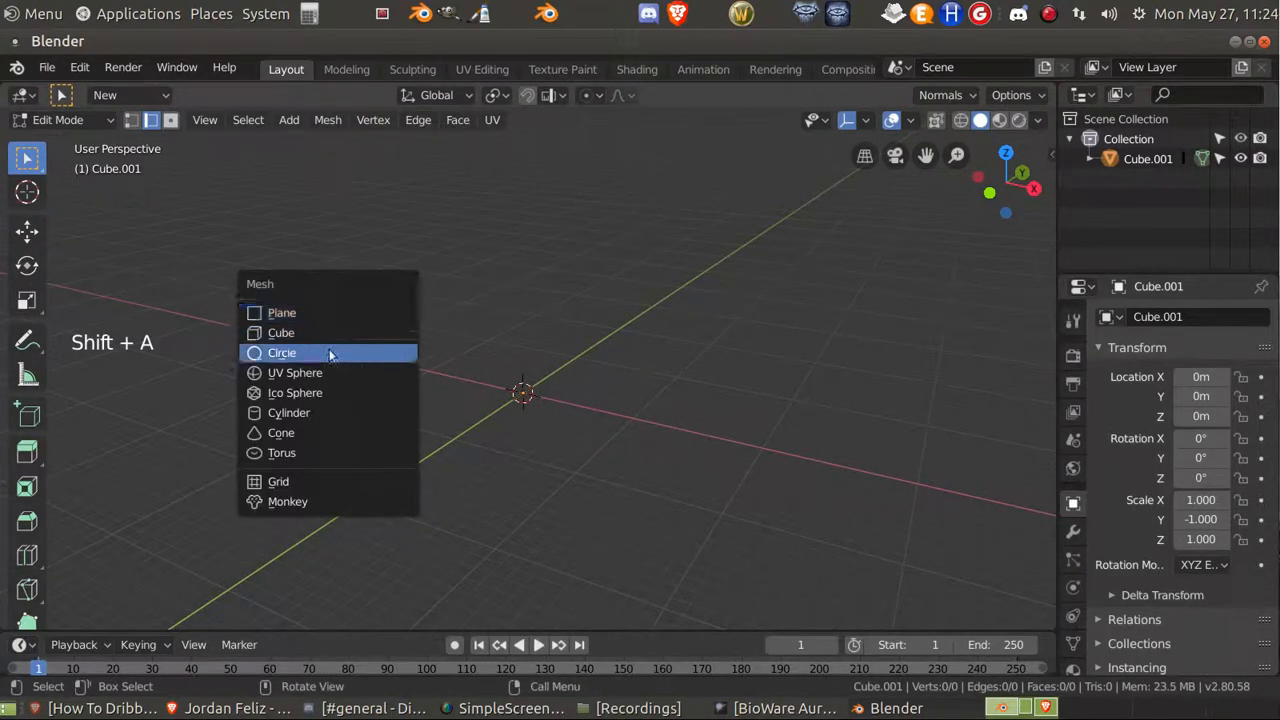
{"action": "left_click", "coordinate": [330, 337]}
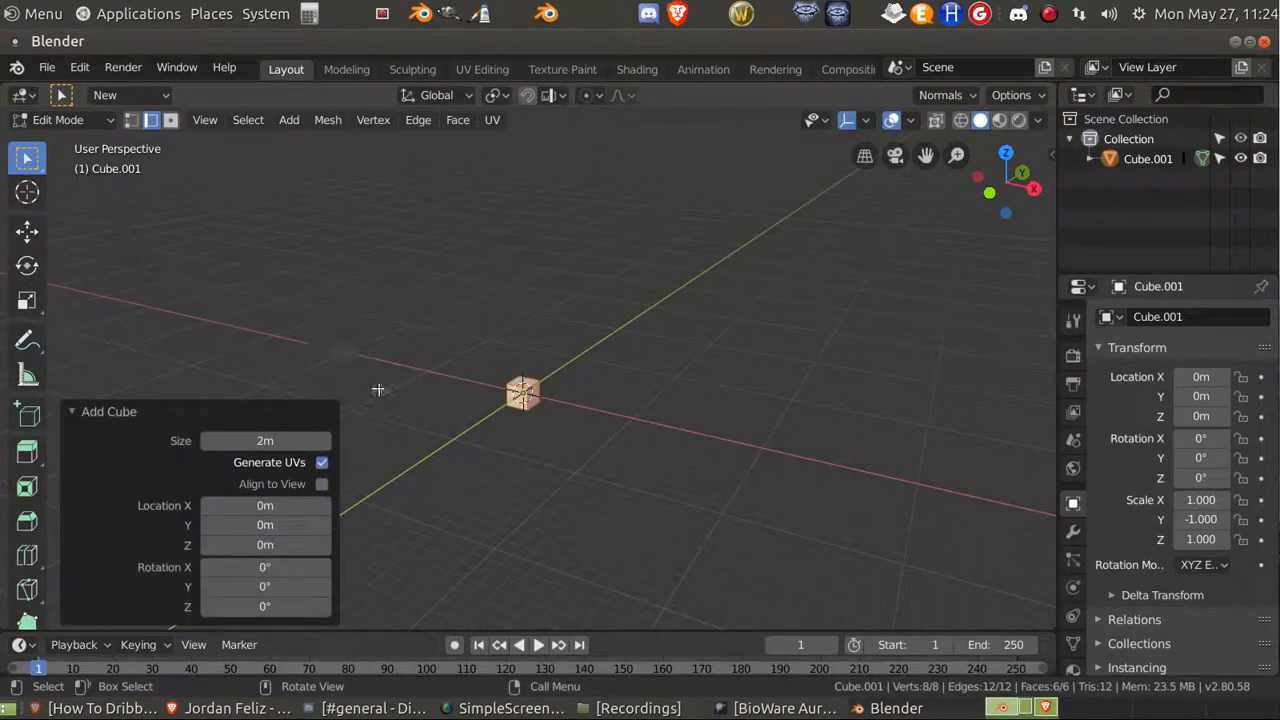
{"action": "left_click", "coordinate": [417, 457]}
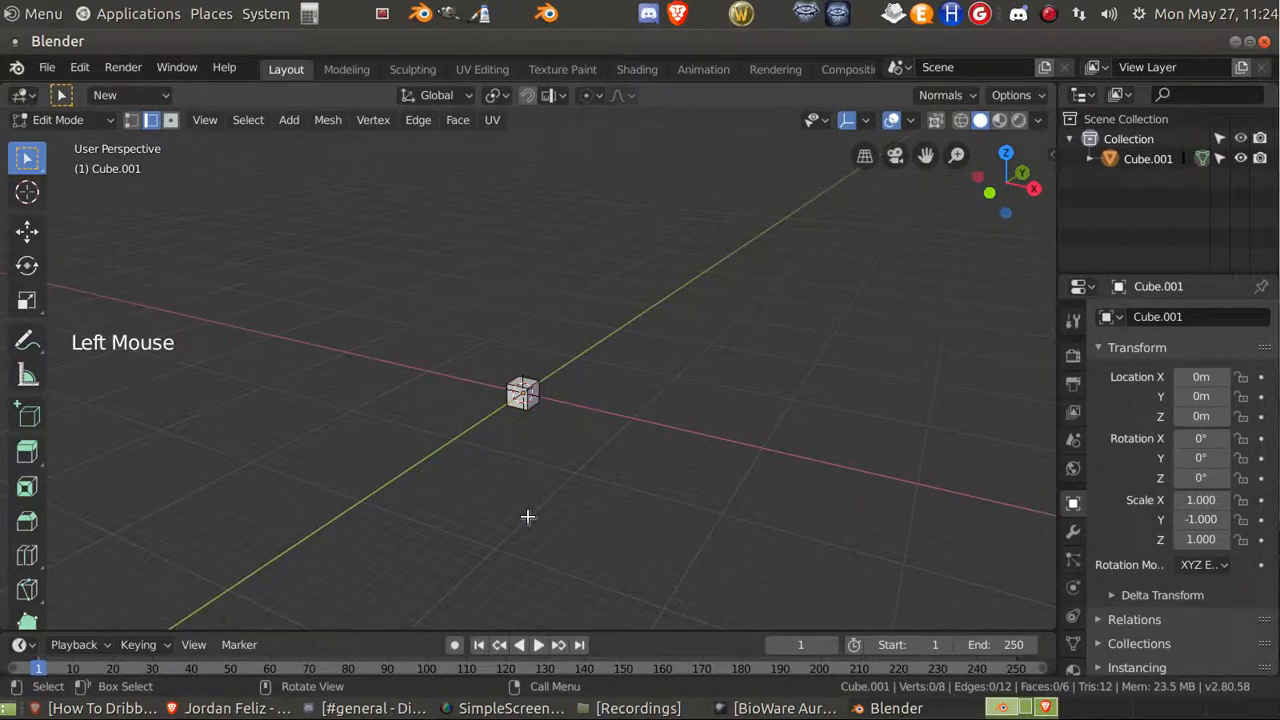
Show the cube in front orthographic view with wireframe shading, ready in Edit Mode.
{"action": "middle_click_drag", "start_coordinate": [529, 517], "coordinate": [583, 443]}
{"action": "scroll", "coordinate": [583, 468], "scroll_direction": "up", "scroll_amount": 5}
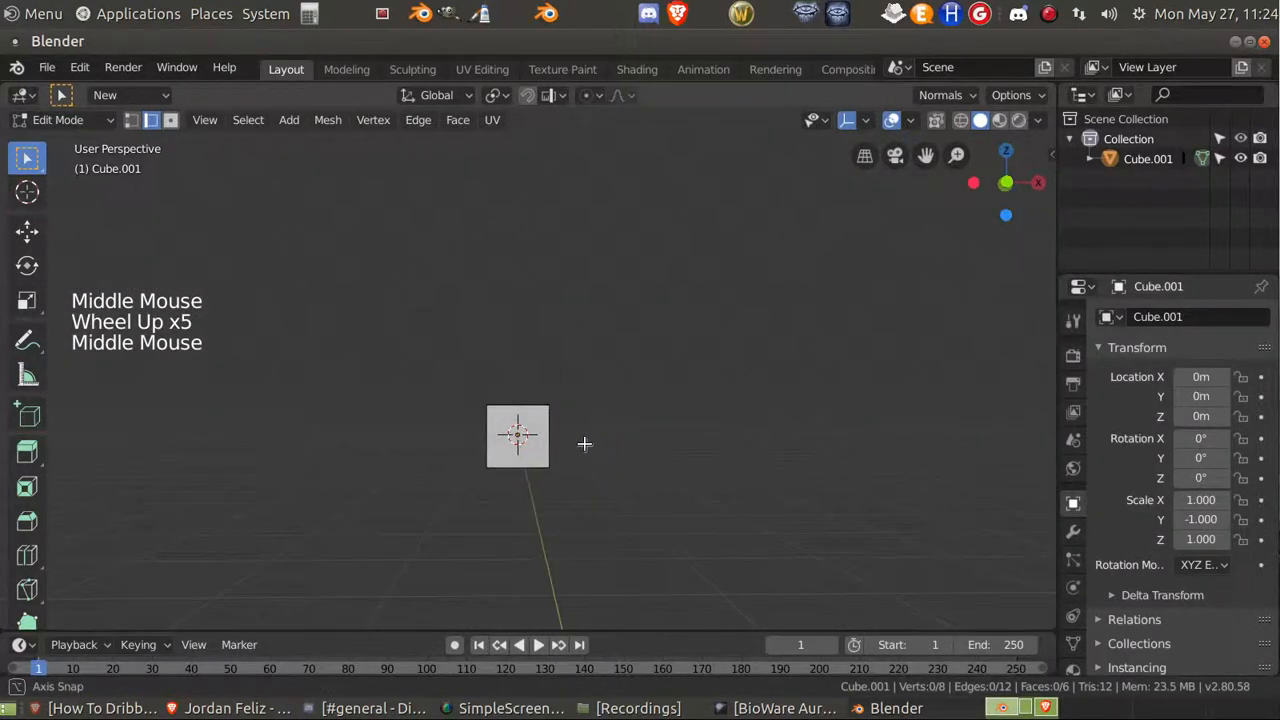
{"action": "key", "text": "KP_1"}
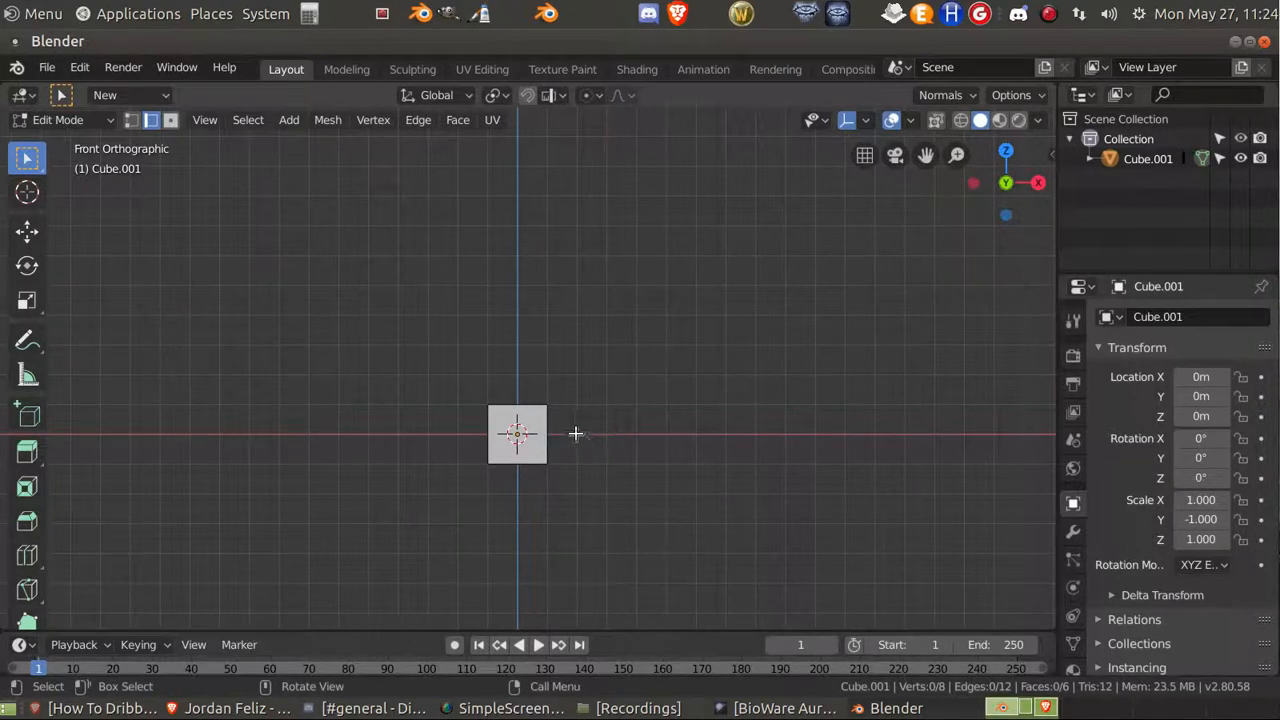
{"action": "key", "text": "Tab"}
{"action": "key", "text": "shift"}
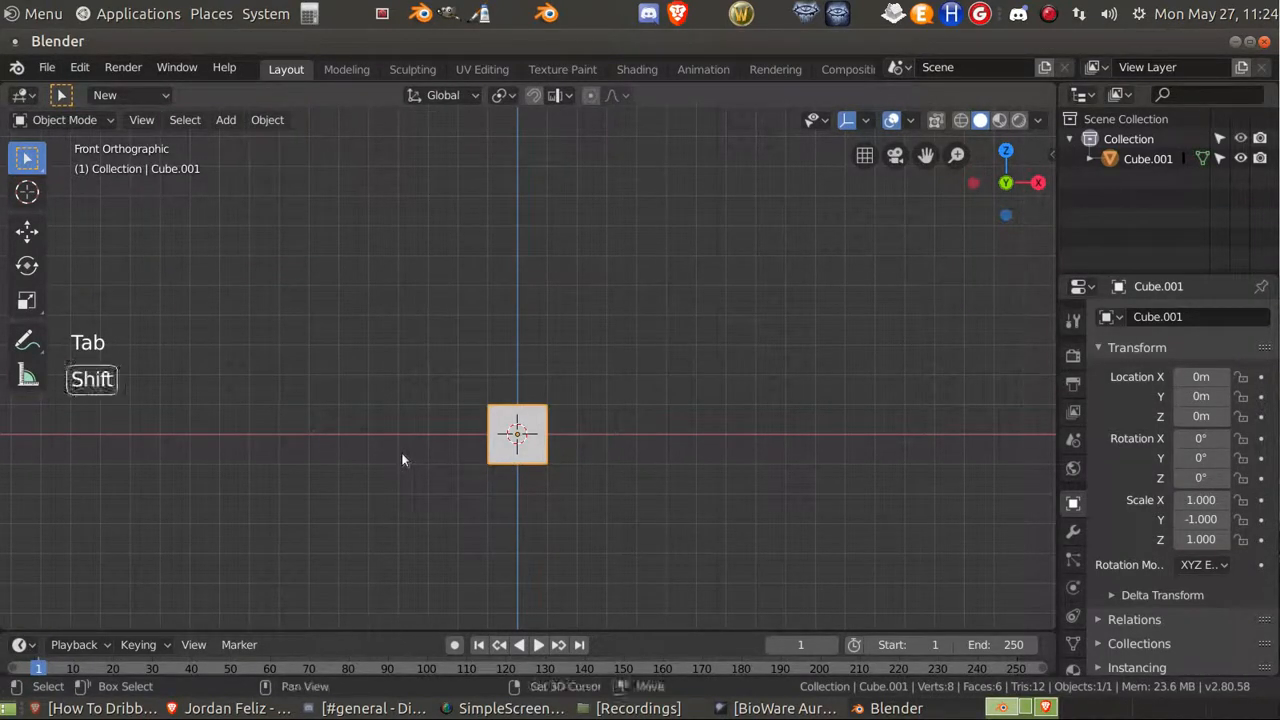
{"action": "key", "text": "shift+z"}
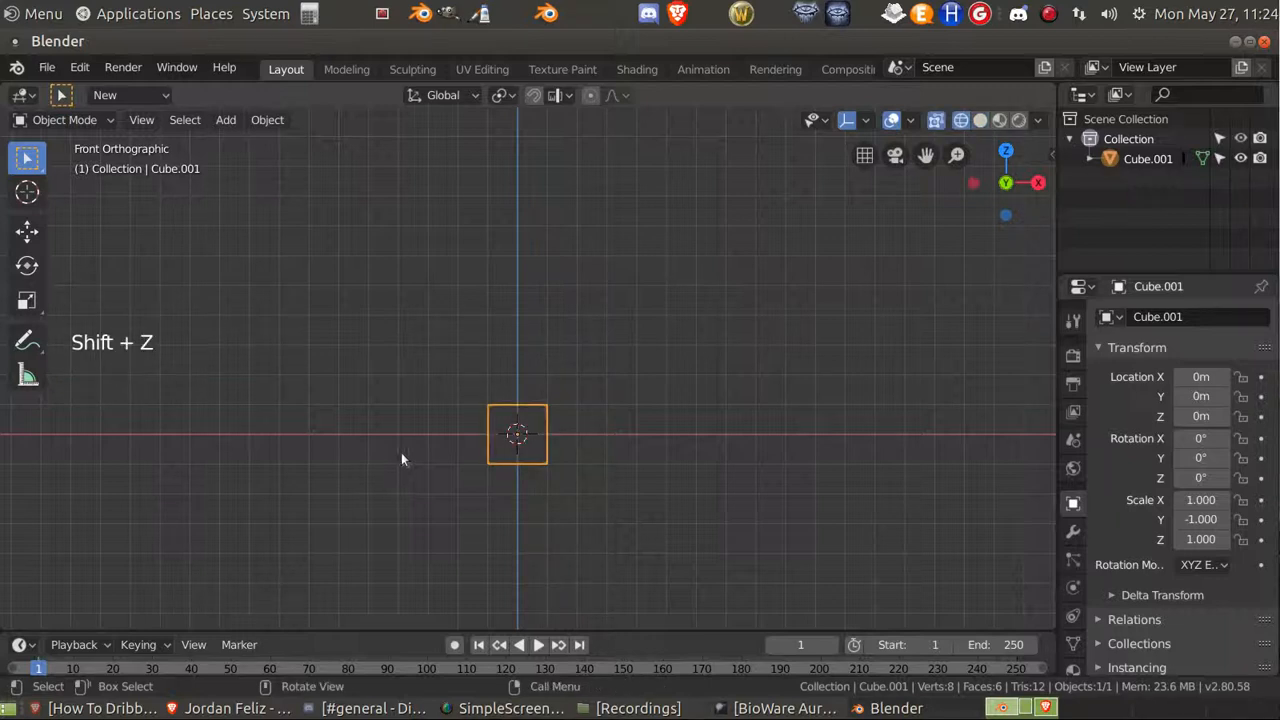
{"action": "key", "text": "Tab"}
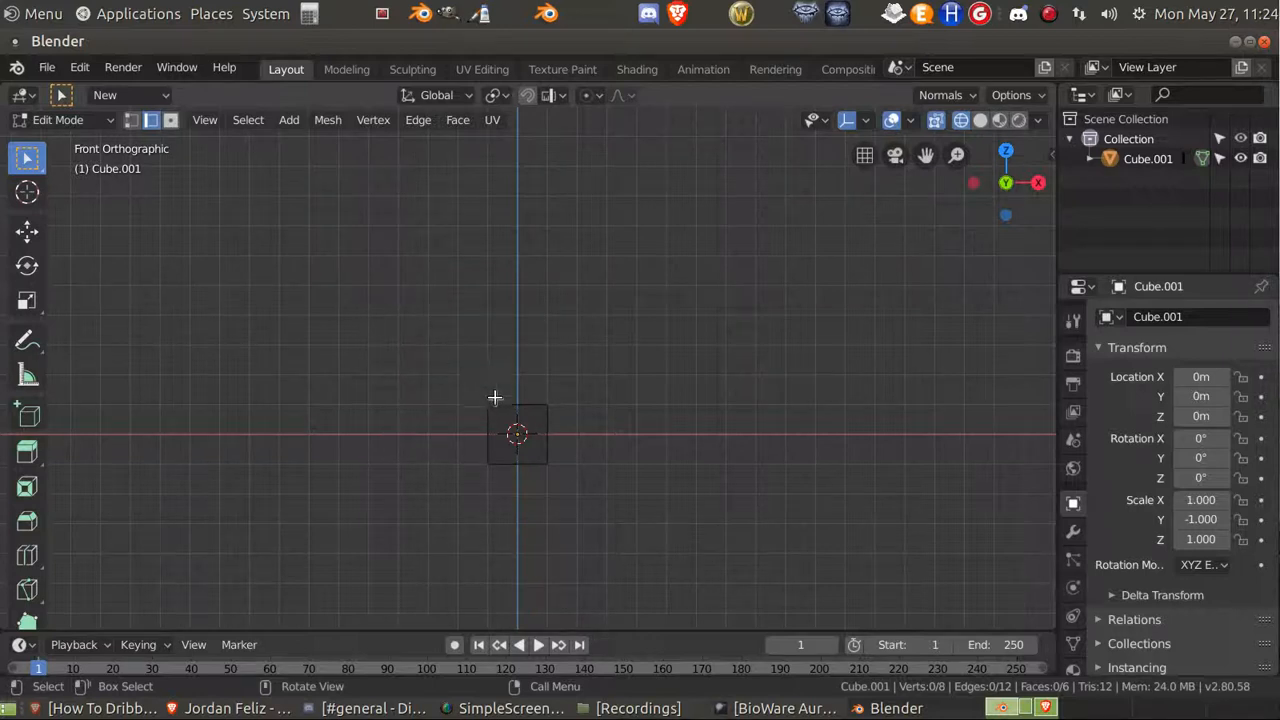
Cycle through the vertex, edge and face selection modes.
{"action": "key", "text": "1"}
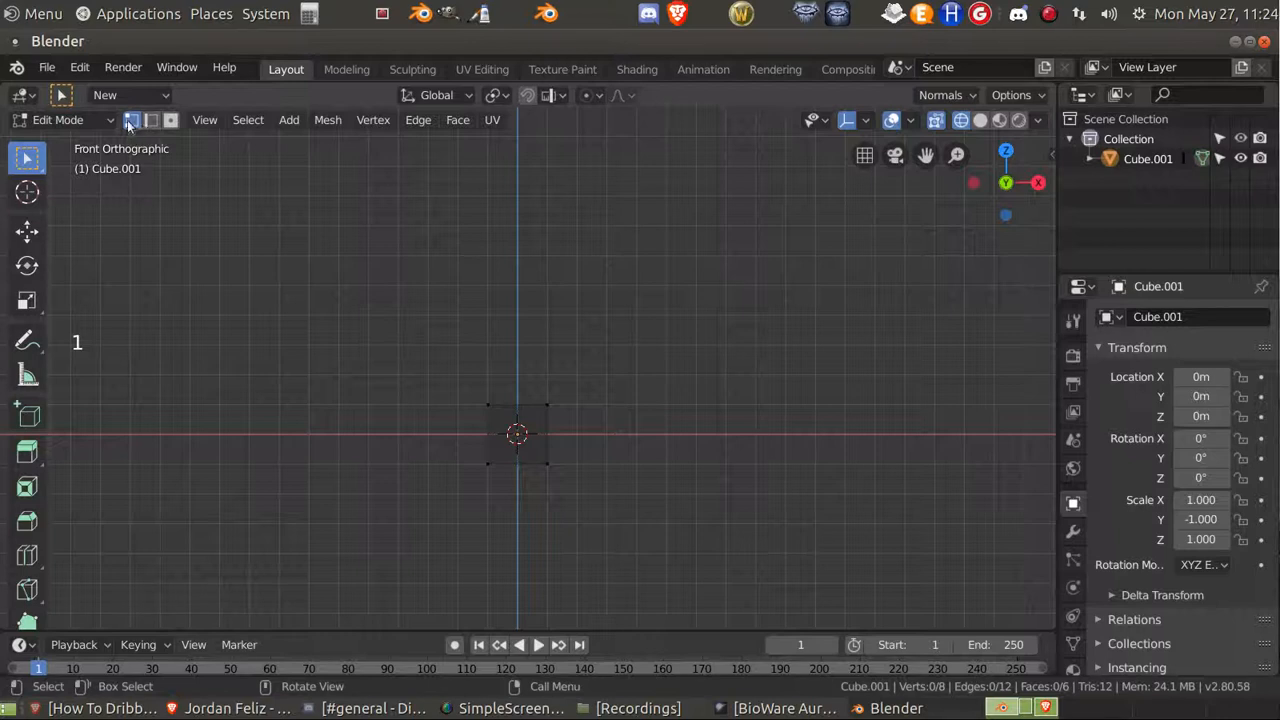
{"action": "key", "text": "2"}
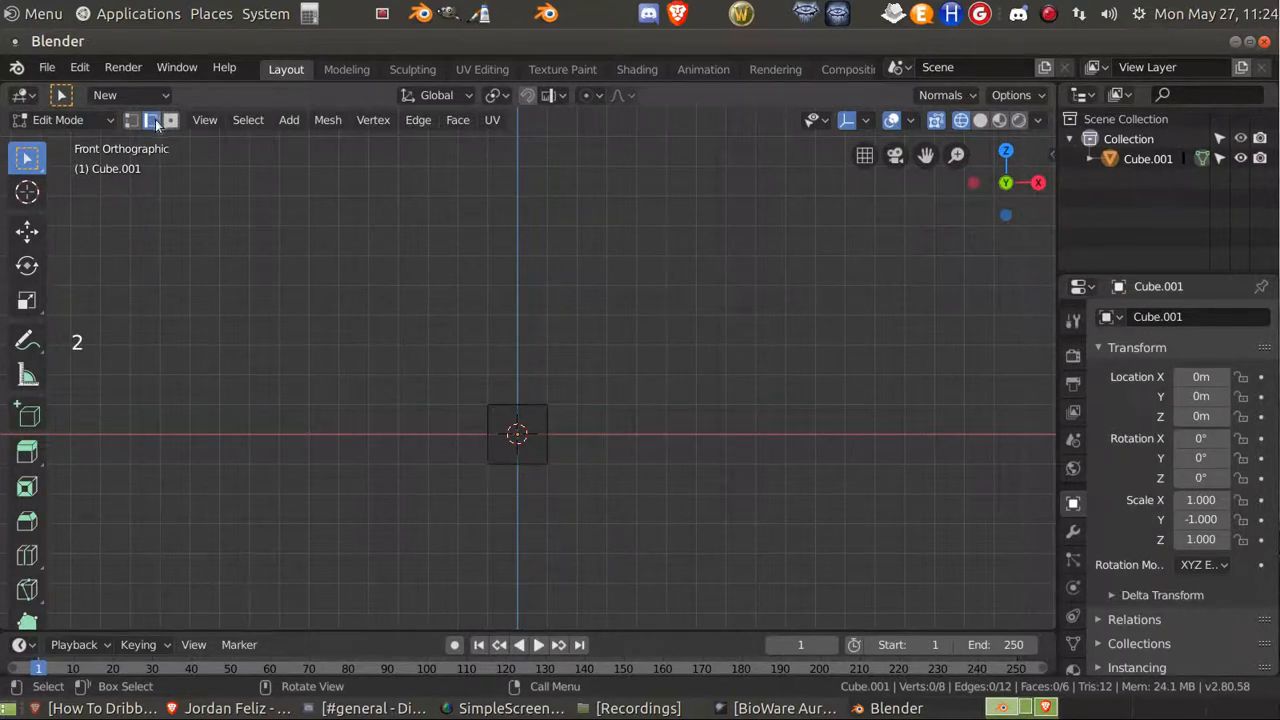
{"action": "key", "text": "3"}
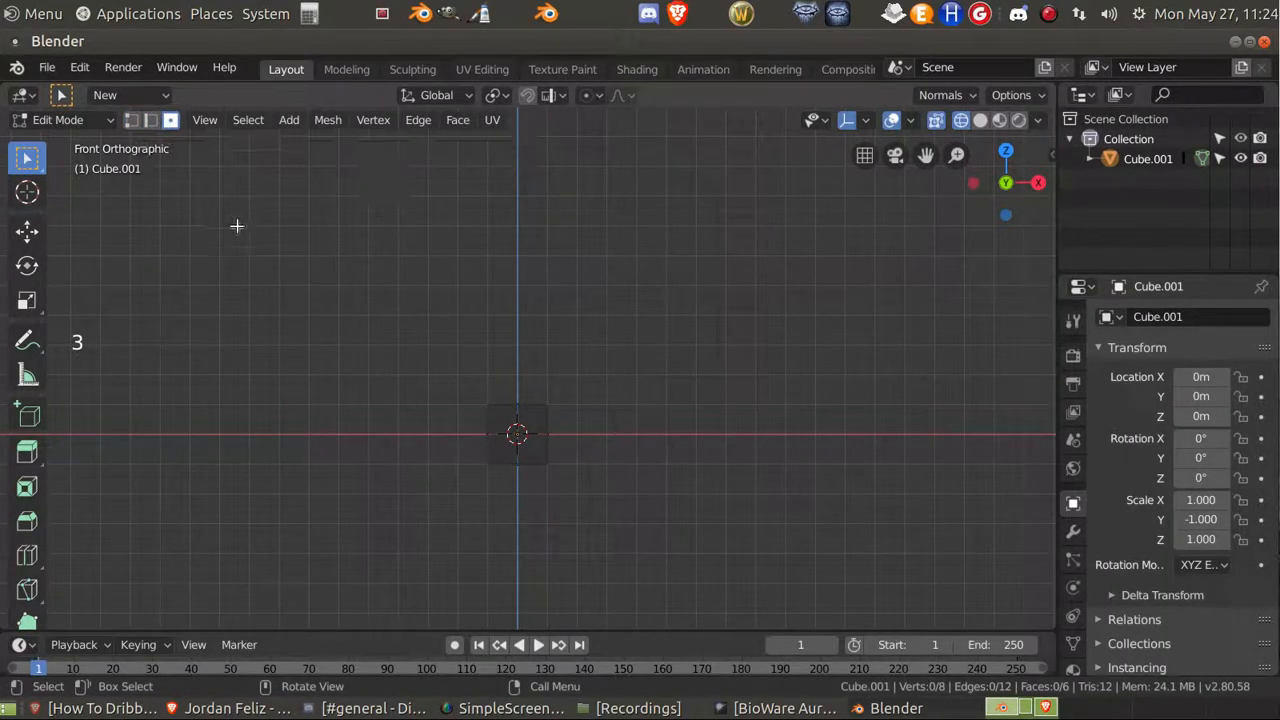
In vertex selection mode, select the cube's bottom vertices and set their median Z to 0 m.
{"action": "key", "text": "1"}
{"action": "left_click_drag", "start_coordinate": [455, 488], "coordinate": [648, 440]}
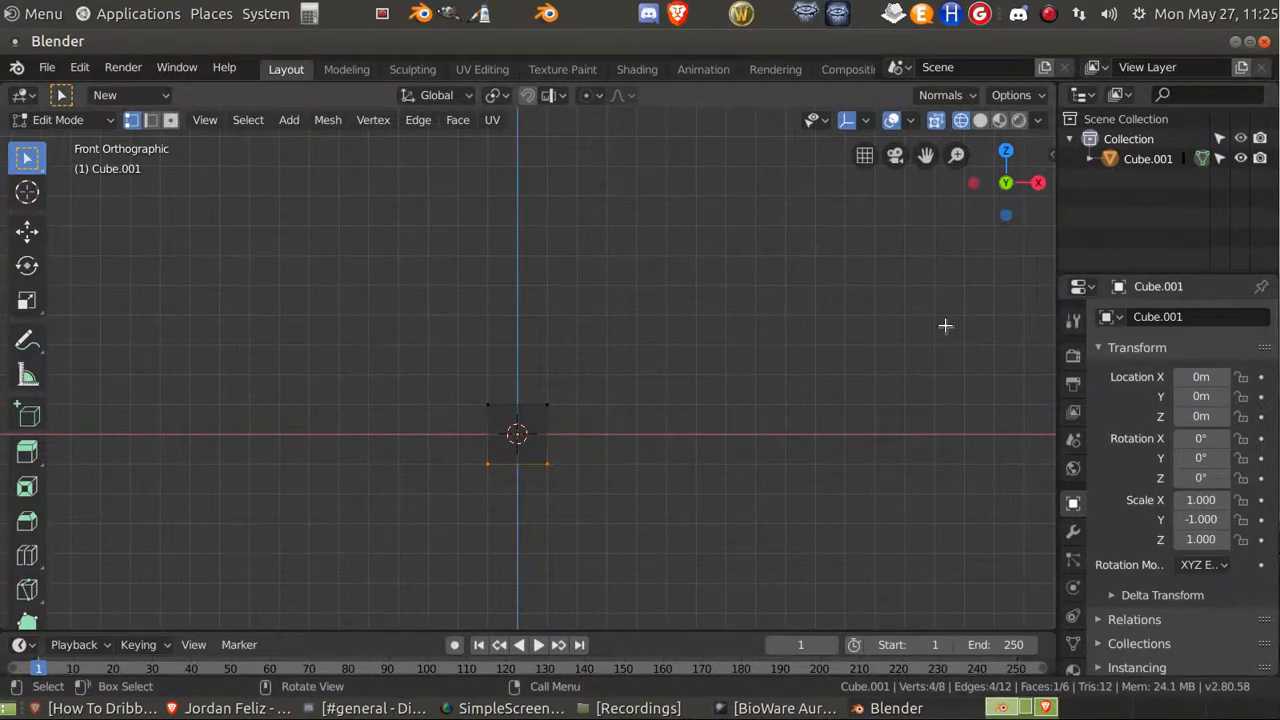
{"action": "key", "text": "n"}
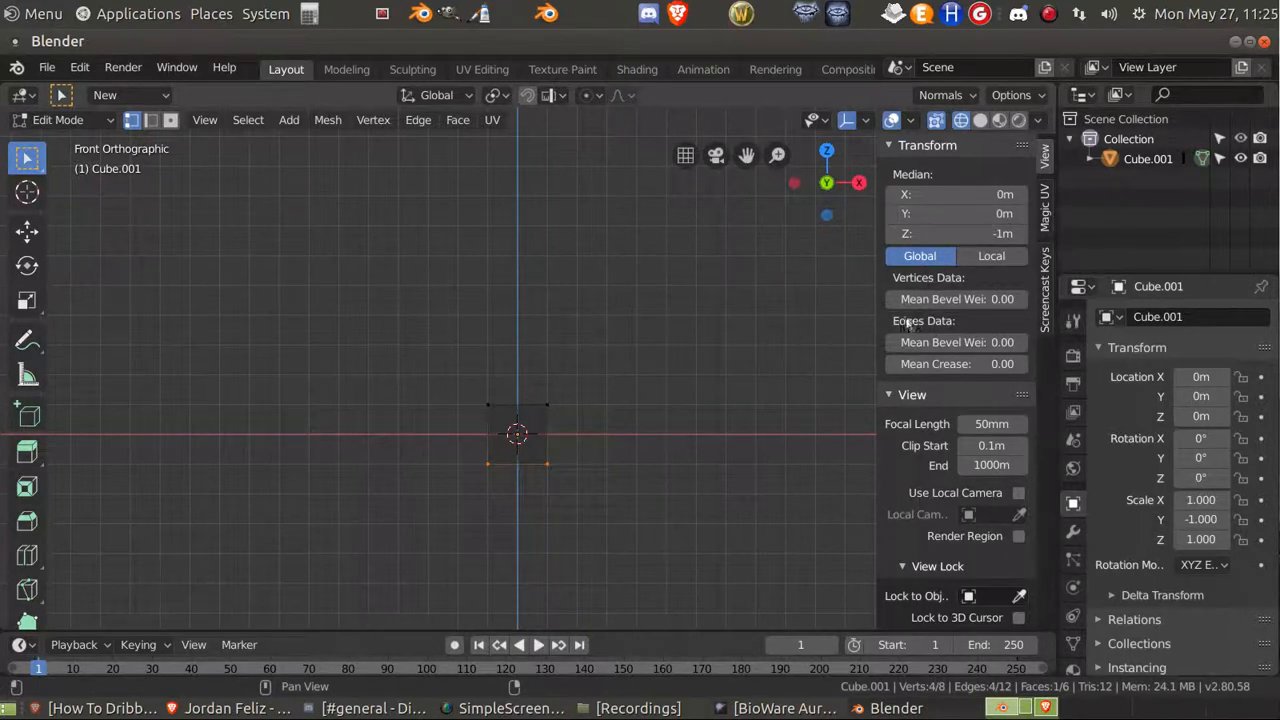
{"action": "left_click", "coordinate": [952, 233]}
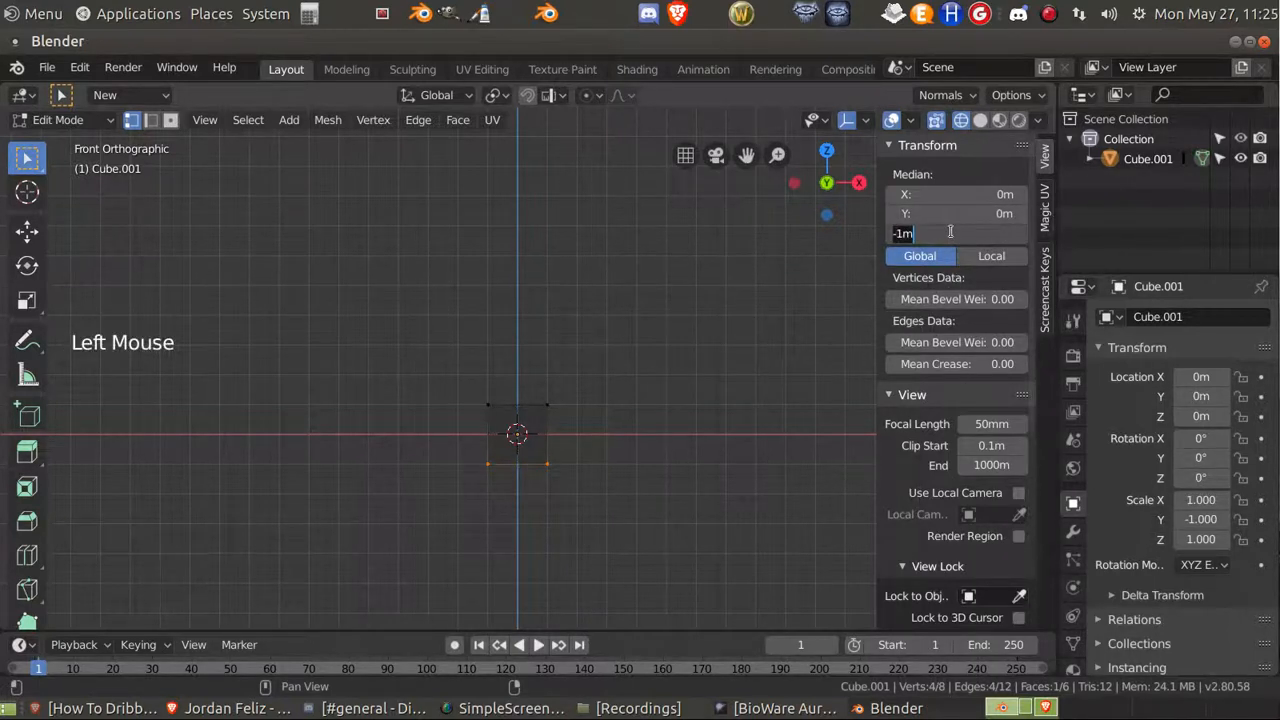
{"action": "type", "text": "0"}
{"action": "key", "text": "Return"}
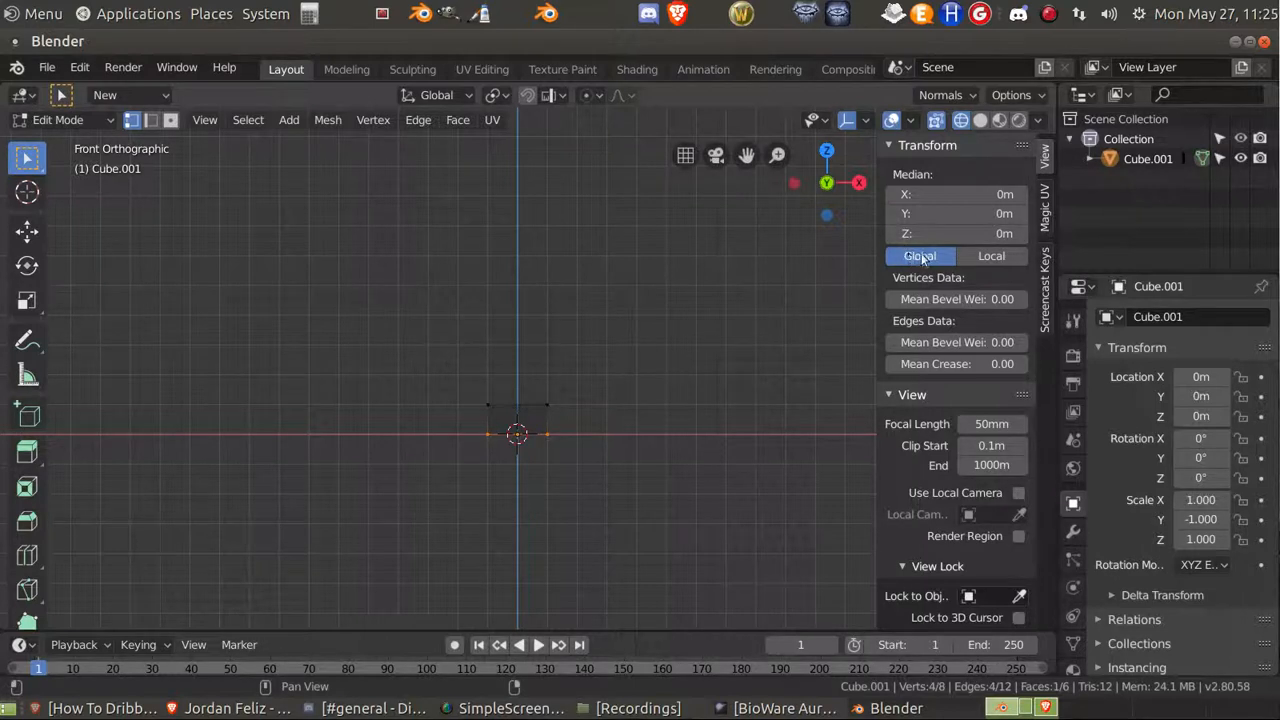
Select the cube's top vertices and set their median Z to 5 m.
{"action": "left_click_drag", "start_coordinate": [602, 364], "coordinate": [422, 419]}
{"action": "double_click", "coordinate": [943, 234]}
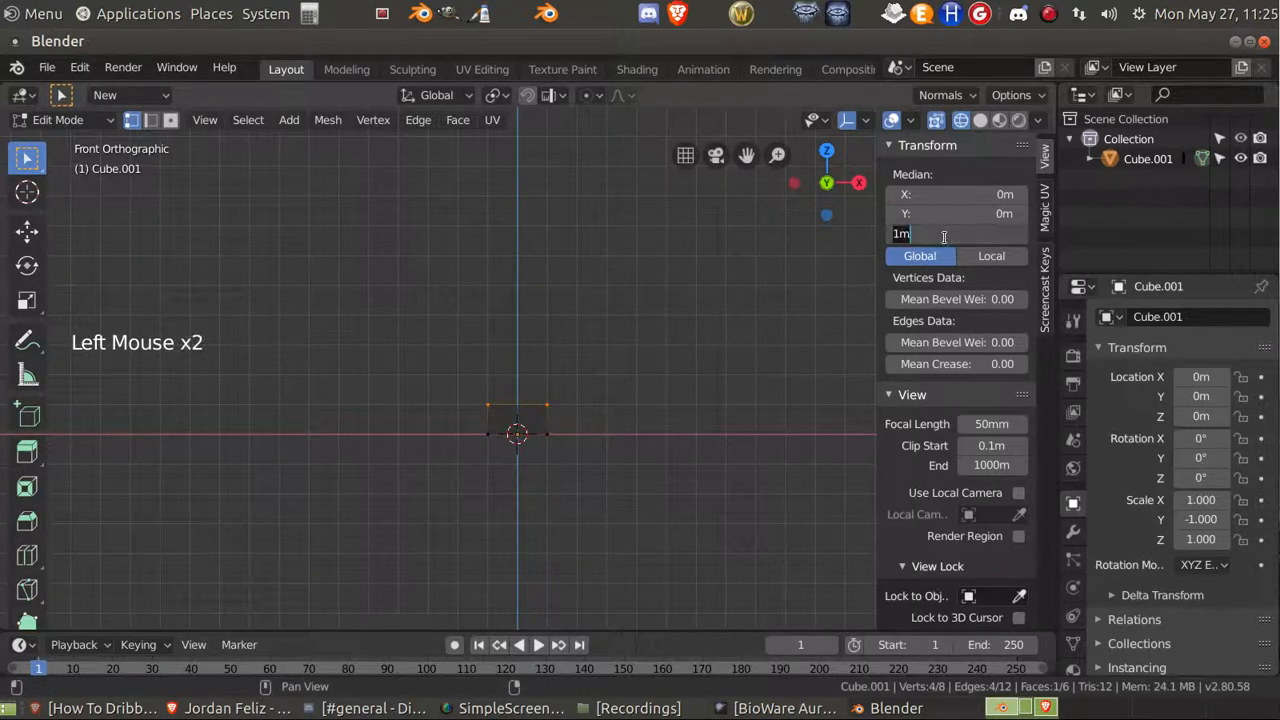
{"action": "type", "text": "5"}
{"action": "key", "text": "Return"}
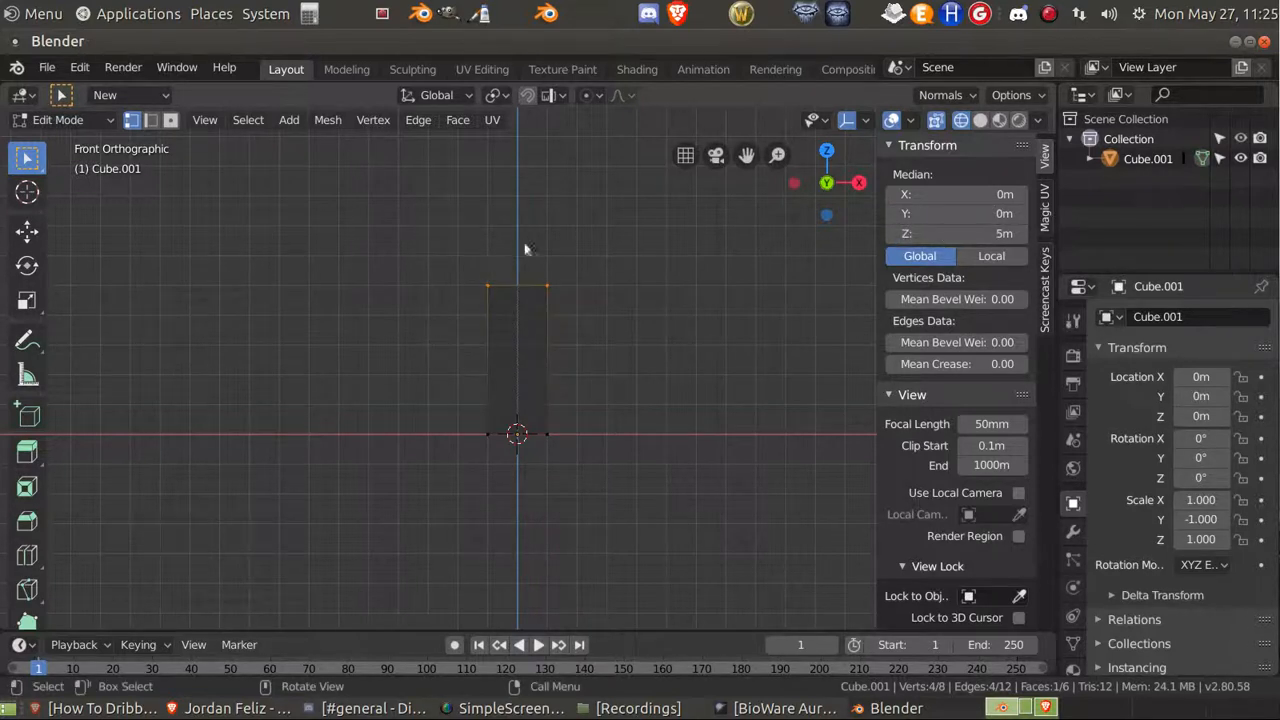
Select the vertices on the cube's positive X side and set their median X to 5 m.
{"action": "left_click_drag", "start_coordinate": [524, 248], "coordinate": [610, 487]}
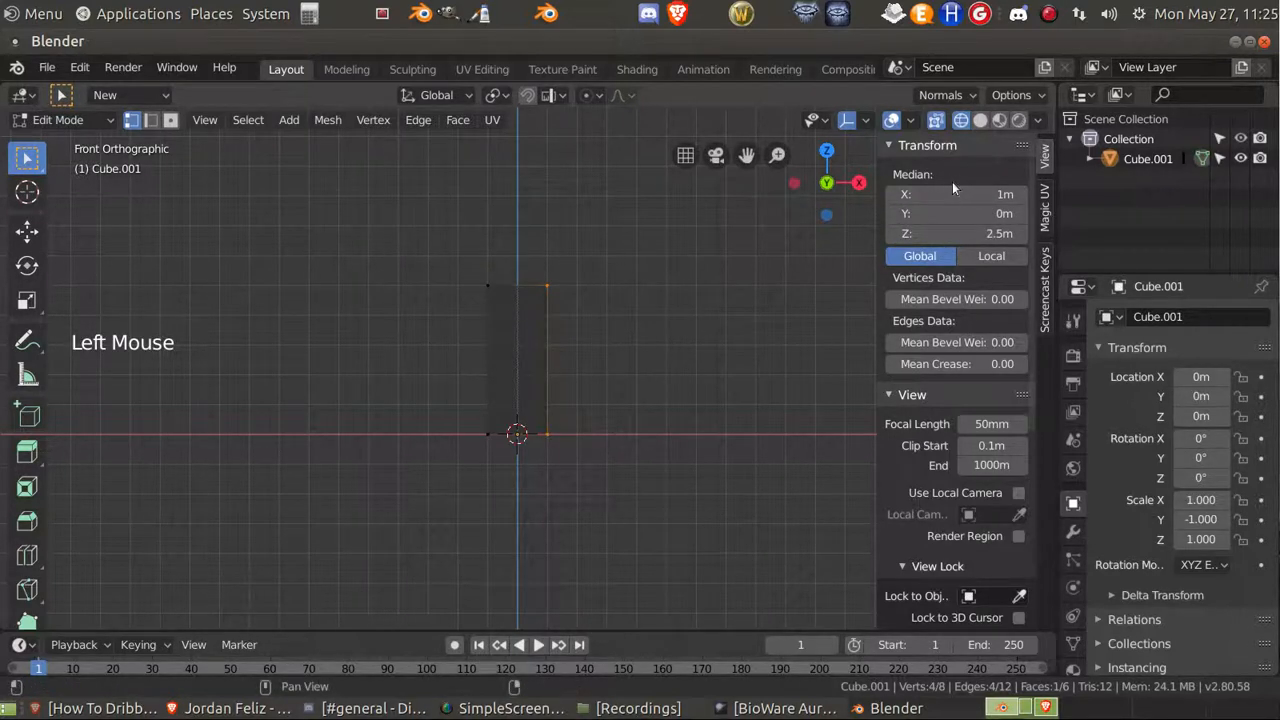
{"action": "left_click", "coordinate": [955, 192]}
{"action": "left_click", "coordinate": [958, 193]}
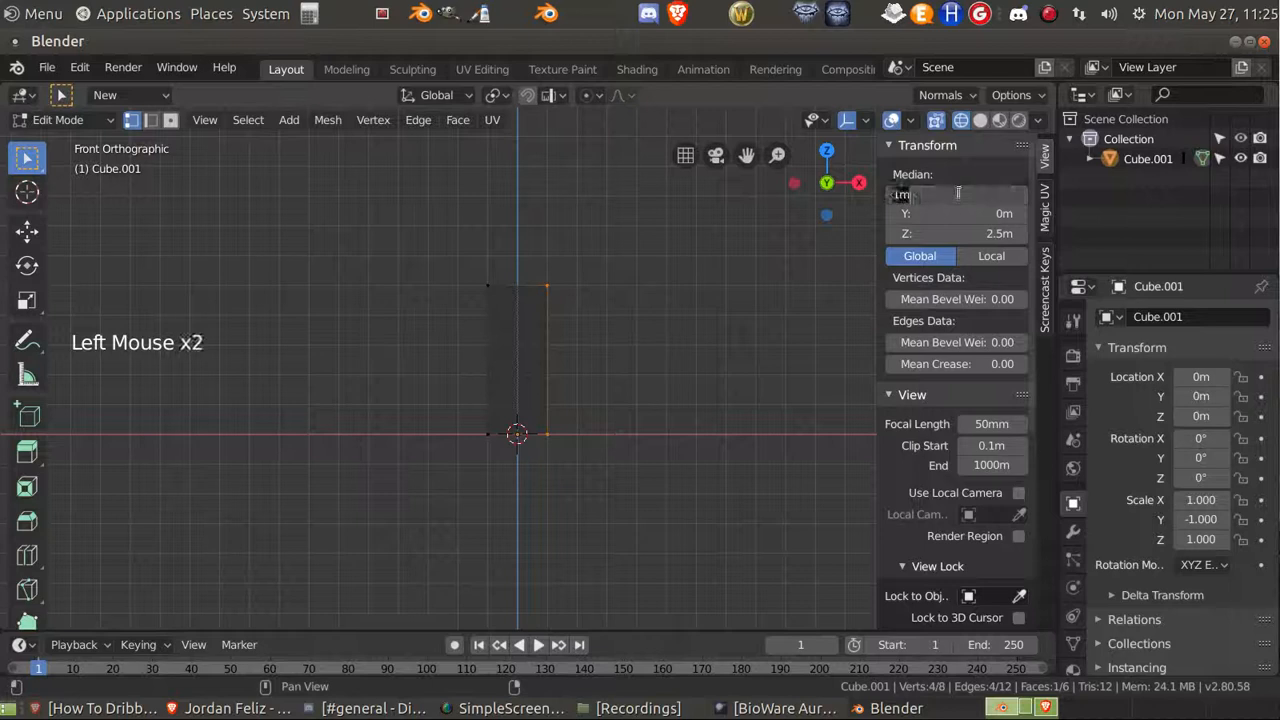
{"action": "type", "text": "5"}
{"action": "key", "text": "Return"}
Select the vertices on the cube's negative X side and set their median X to 0 m.
{"action": "left_click", "coordinate": [466, 325]}
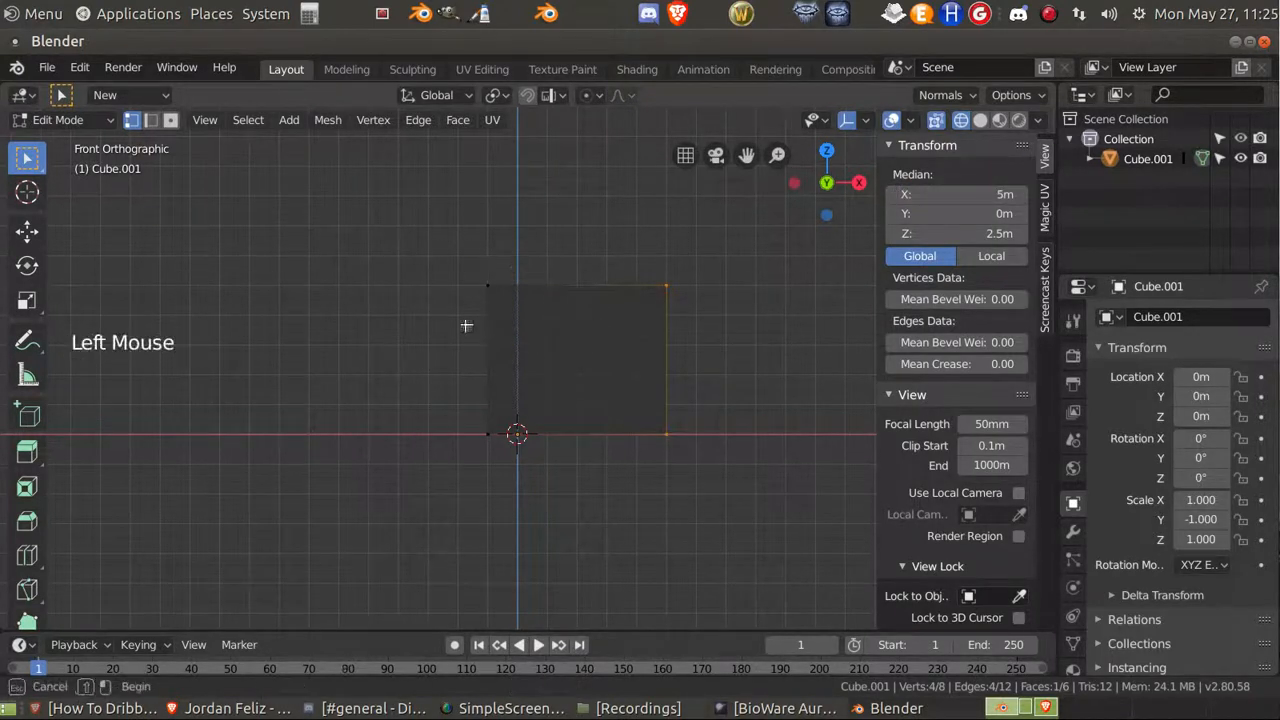
{"action": "left_click_drag", "start_coordinate": [444, 238], "coordinate": [504, 486]}
{"action": "double_click", "coordinate": [950, 193]}
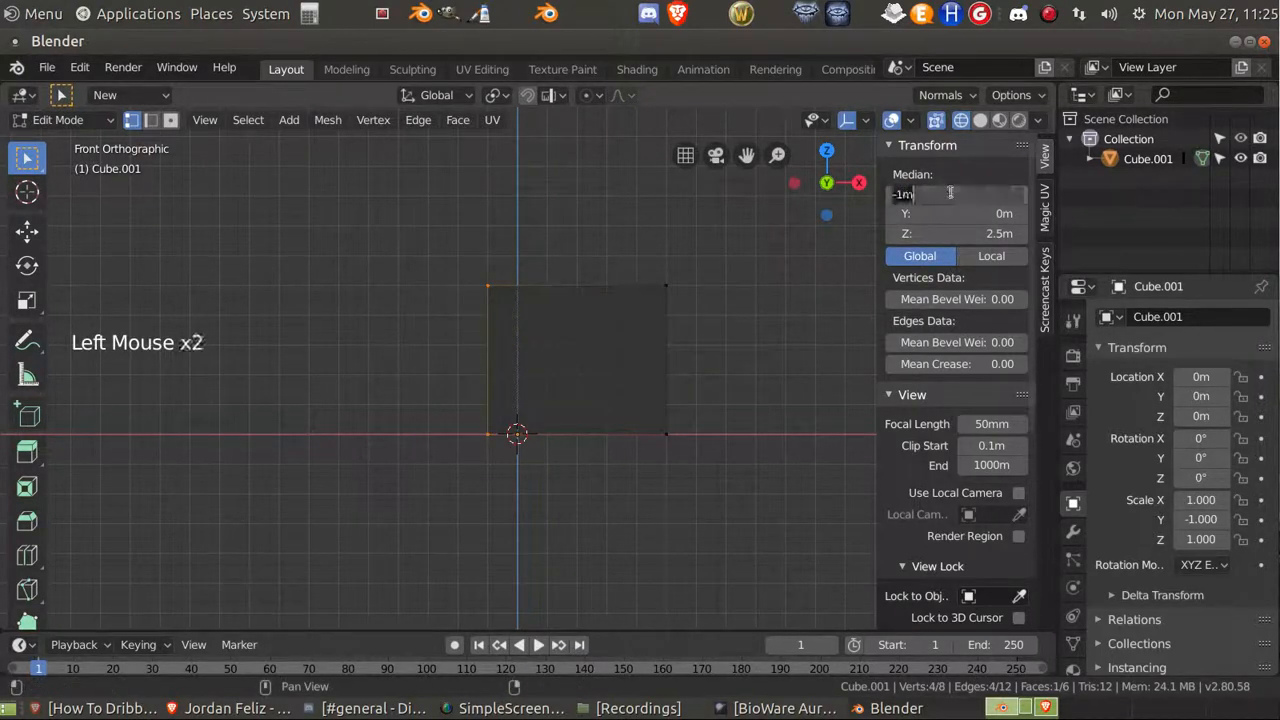
{"action": "type", "text": "0"}
{"action": "key", "text": "Return"}
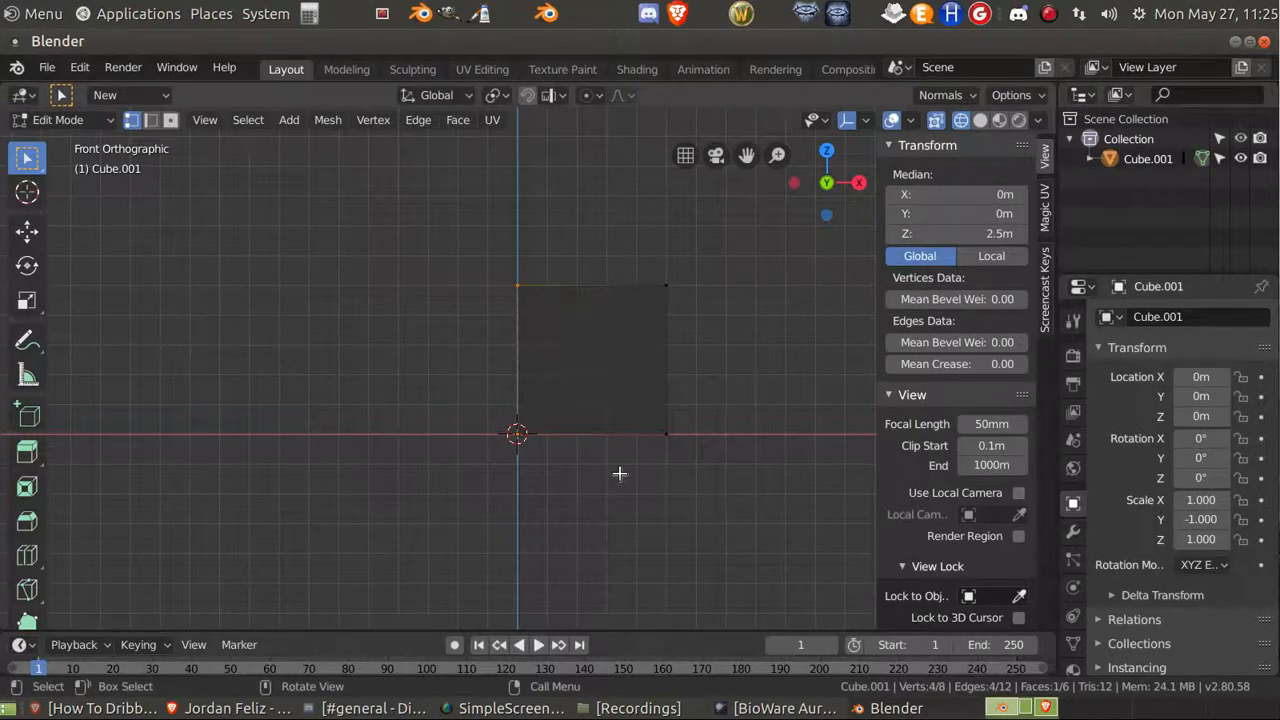
From the right orthographic view, select the vertices on the positive Y side and set their median Y to 5 m.
{"action": "key", "text": "KP_3"}
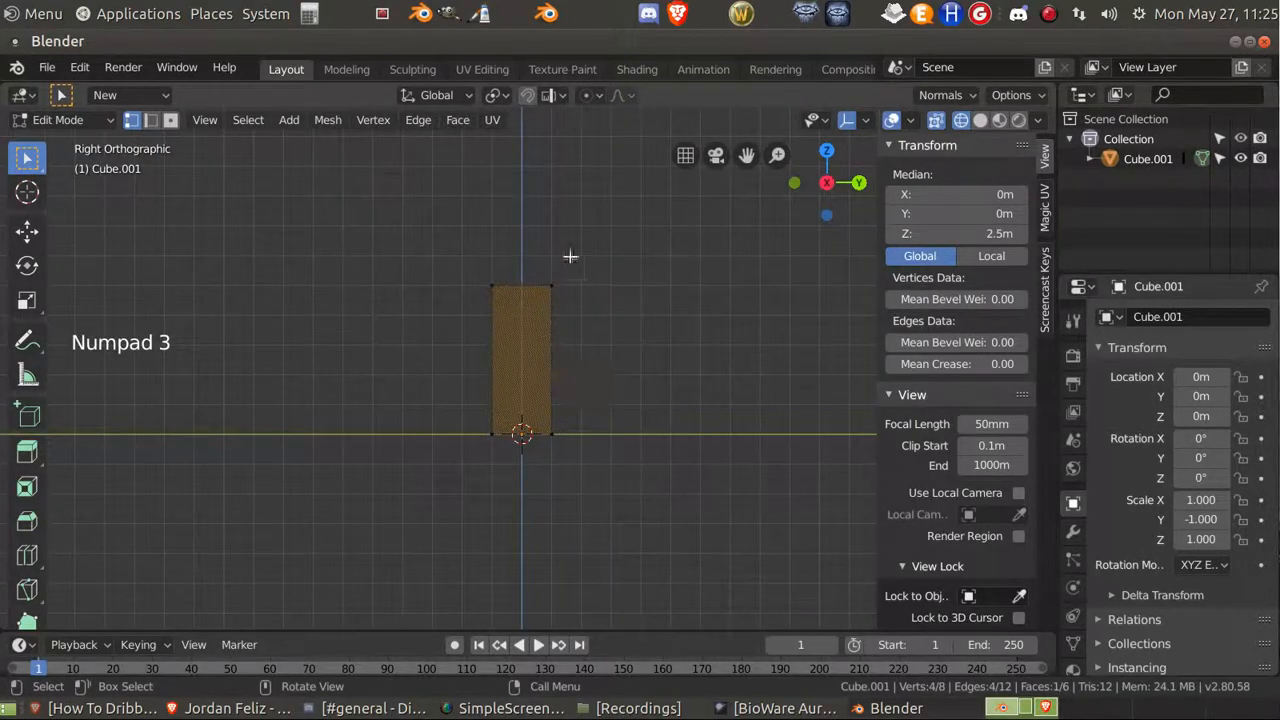
{"action": "left_click_drag", "start_coordinate": [590, 262], "coordinate": [530, 460]}
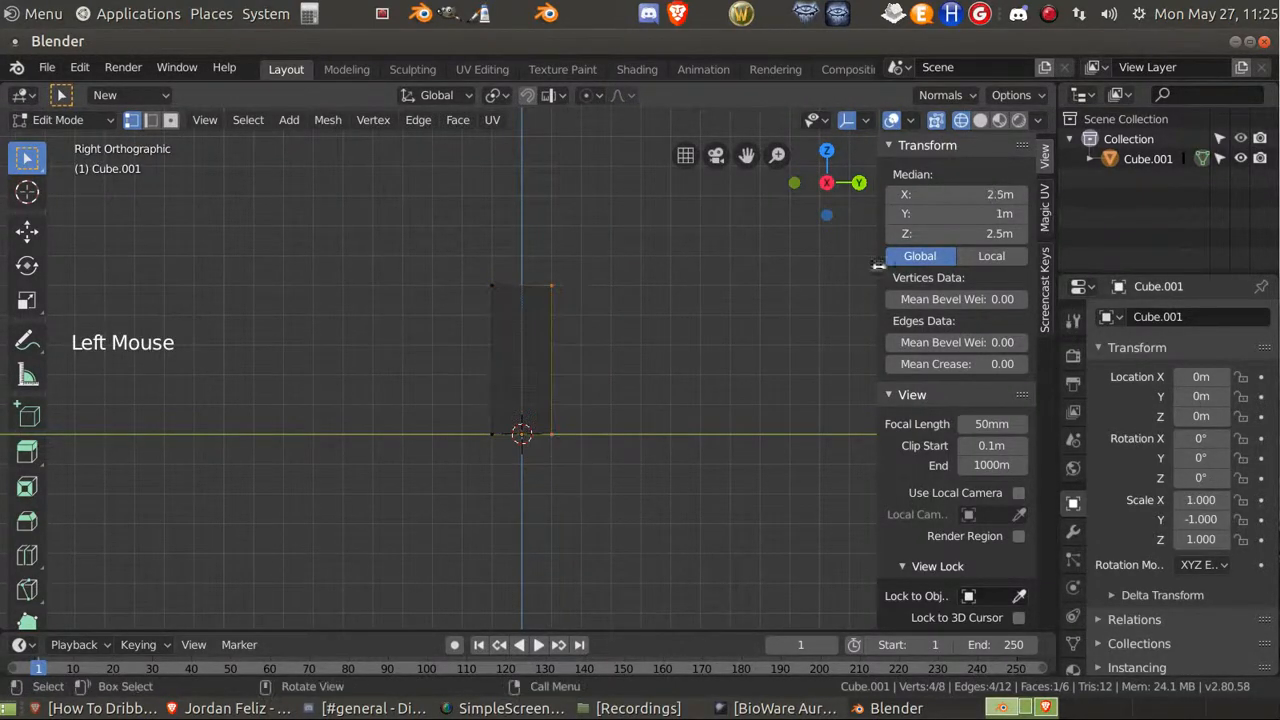
{"action": "left_click", "coordinate": [926, 213]}
{"action": "type", "text": "5"}
{"action": "key", "text": "Return"}
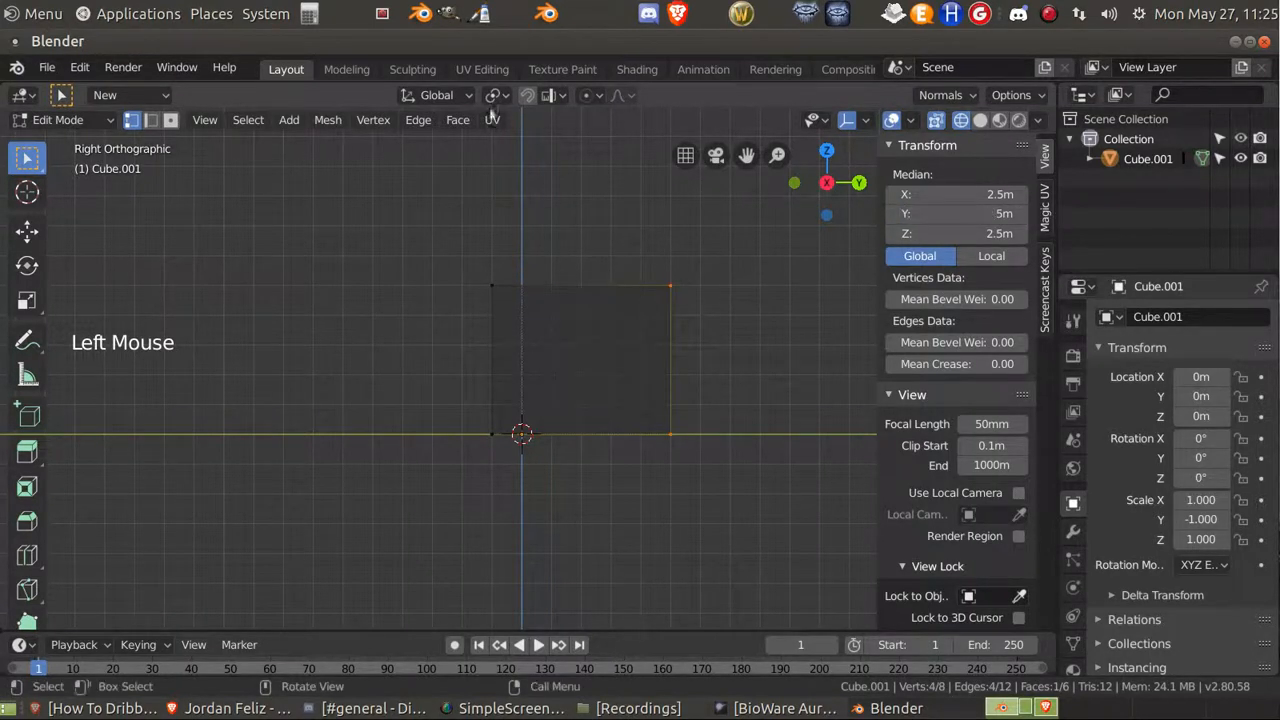
Select the vertices on the block's negative Y side and set their median Y to 0 m.
{"action": "left_click_drag", "start_coordinate": [411, 200], "coordinate": [512, 500]}
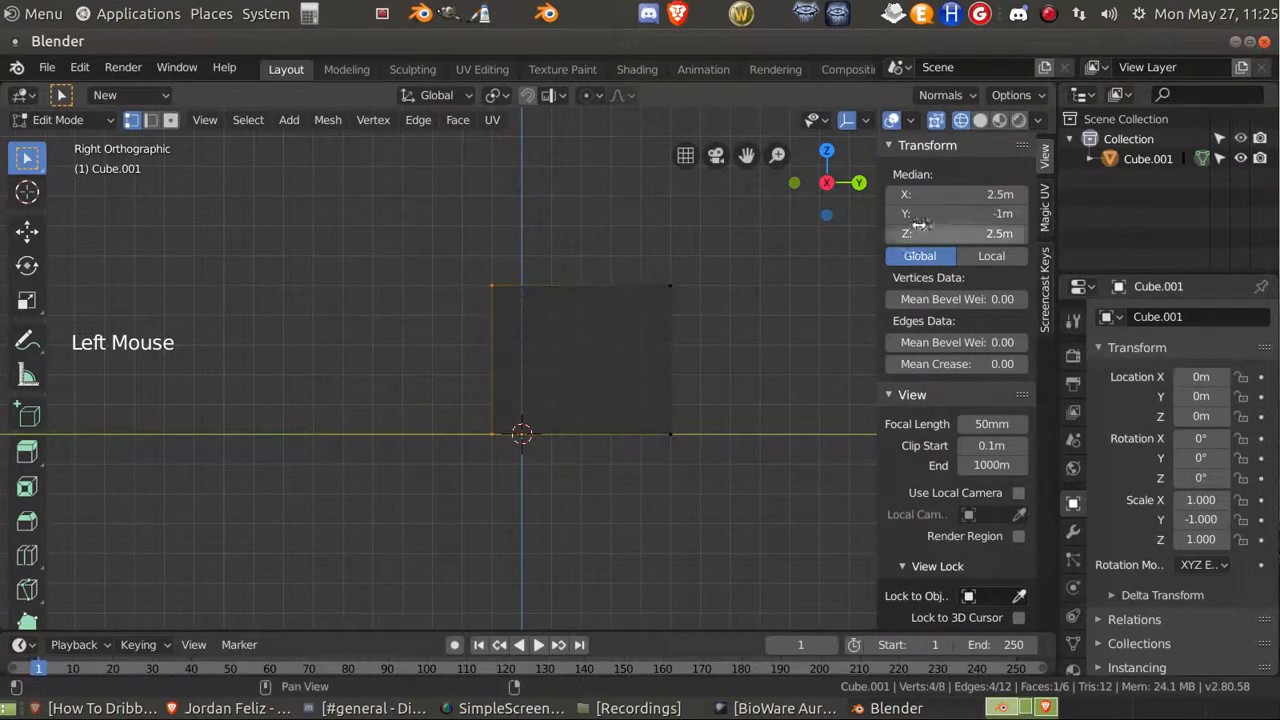
{"action": "left_click", "coordinate": [918, 218]}
{"action": "type", "text": "0"}
{"action": "key", "text": "Return"}
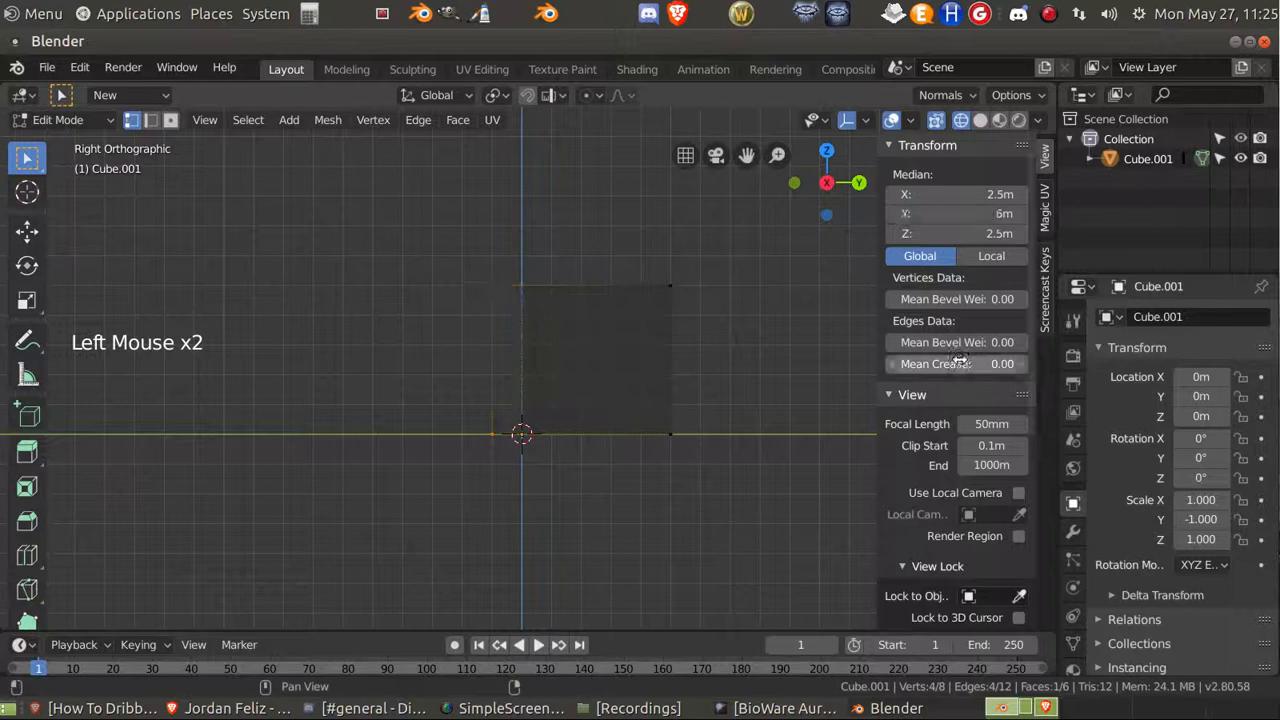
In face selection mode, select the block's top face and inset it by about 0.46 m.
{"action": "middle_click_drag", "start_coordinate": [606, 443], "coordinate": [679, 570]}
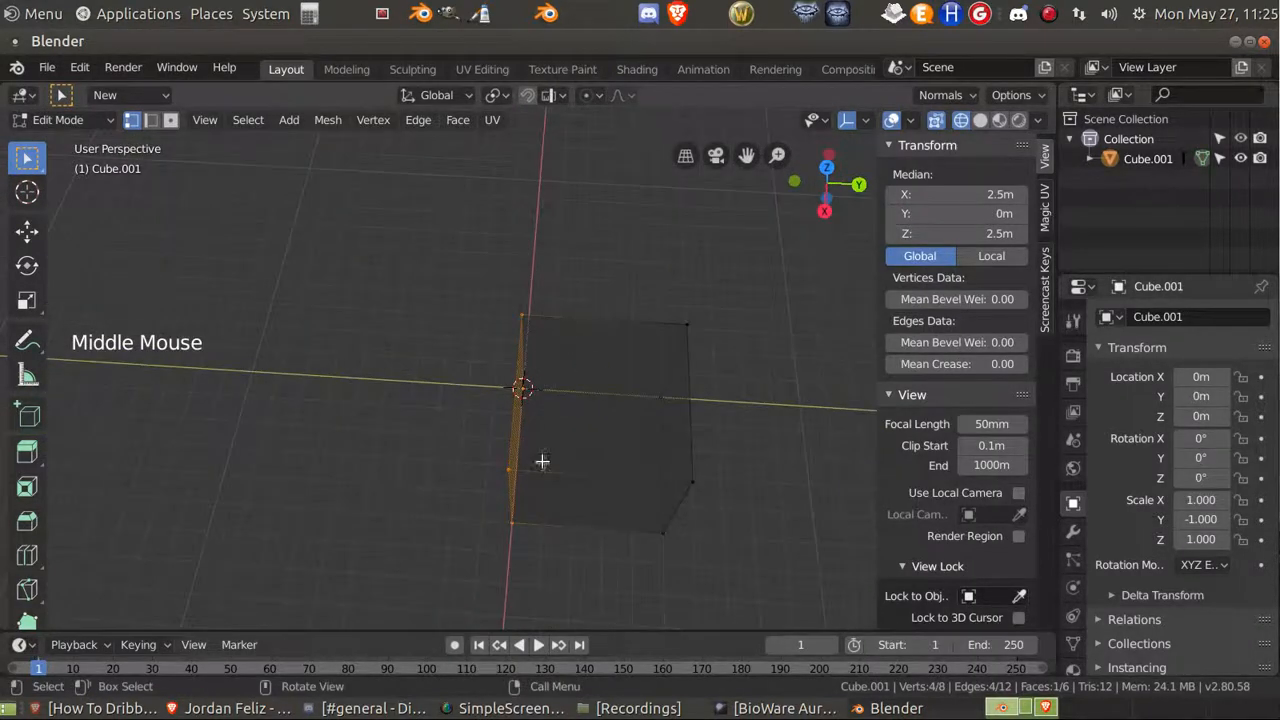
{"action": "middle_click_drag", "start_coordinate": [532, 328], "coordinate": [541, 352]}
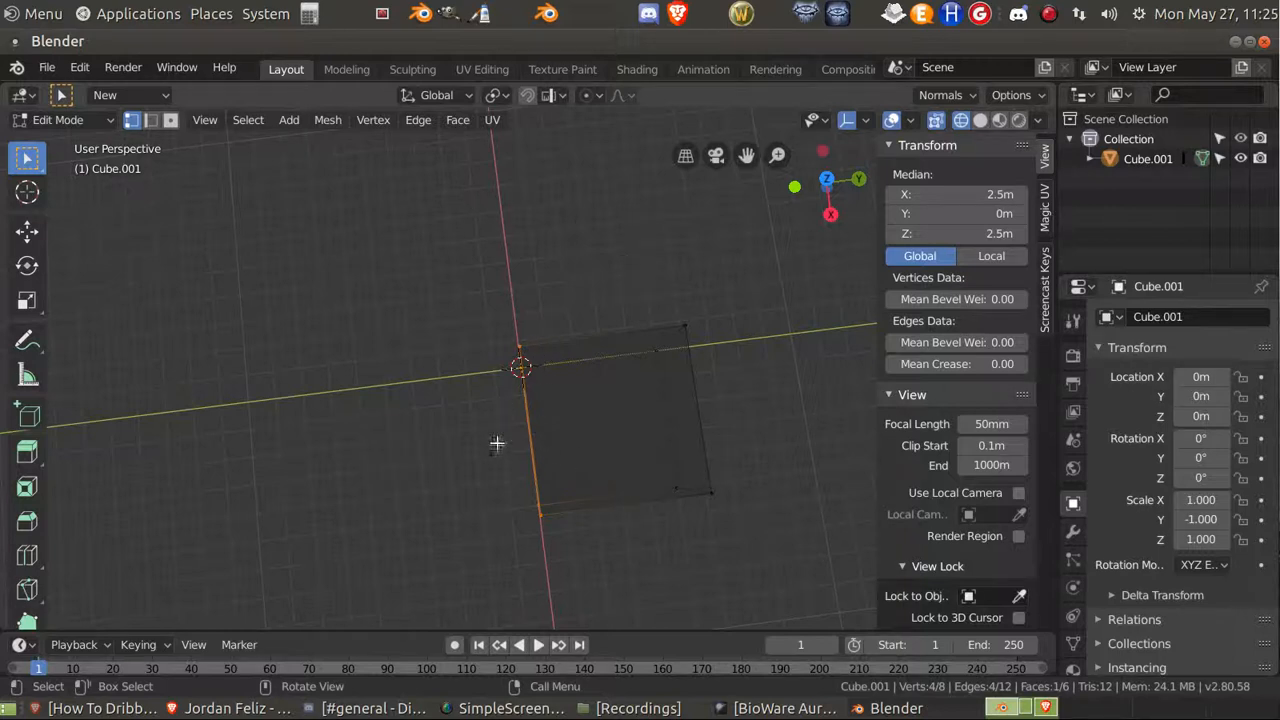
{"action": "middle_click_drag", "start_coordinate": [762, 463], "coordinate": [629, 397]}
{"action": "scroll", "coordinate": [640, 355], "scroll_direction": "up", "scroll_amount": 1}
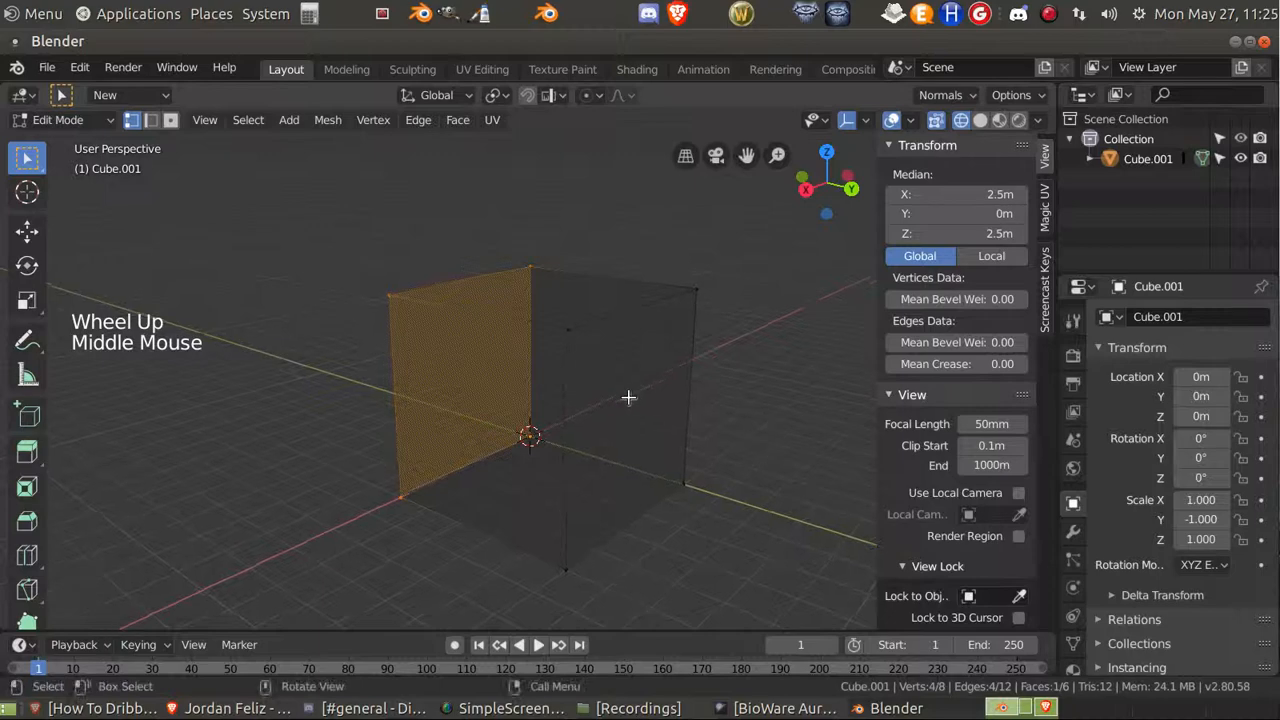
{"action": "left_click", "coordinate": [170, 119]}
{"action": "left_click", "coordinate": [368, 370]}
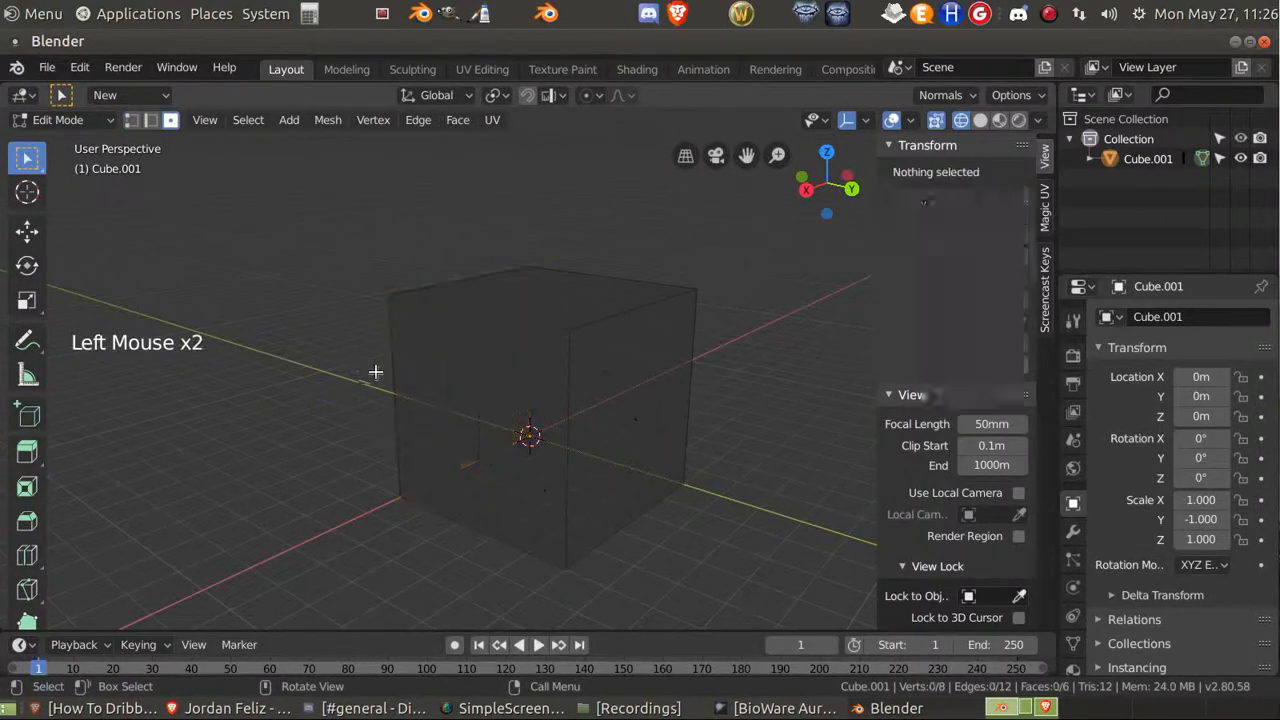
{"action": "left_click", "coordinate": [536, 302]}
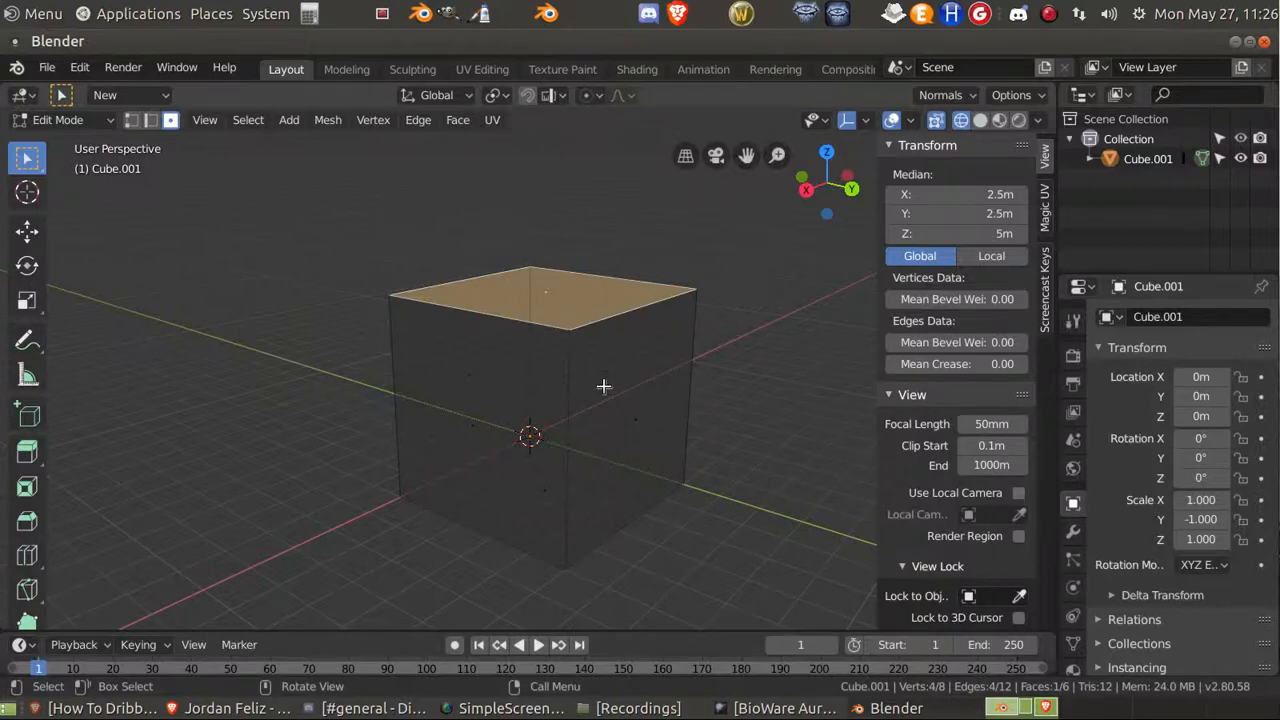
{"action": "key", "text": "i"}
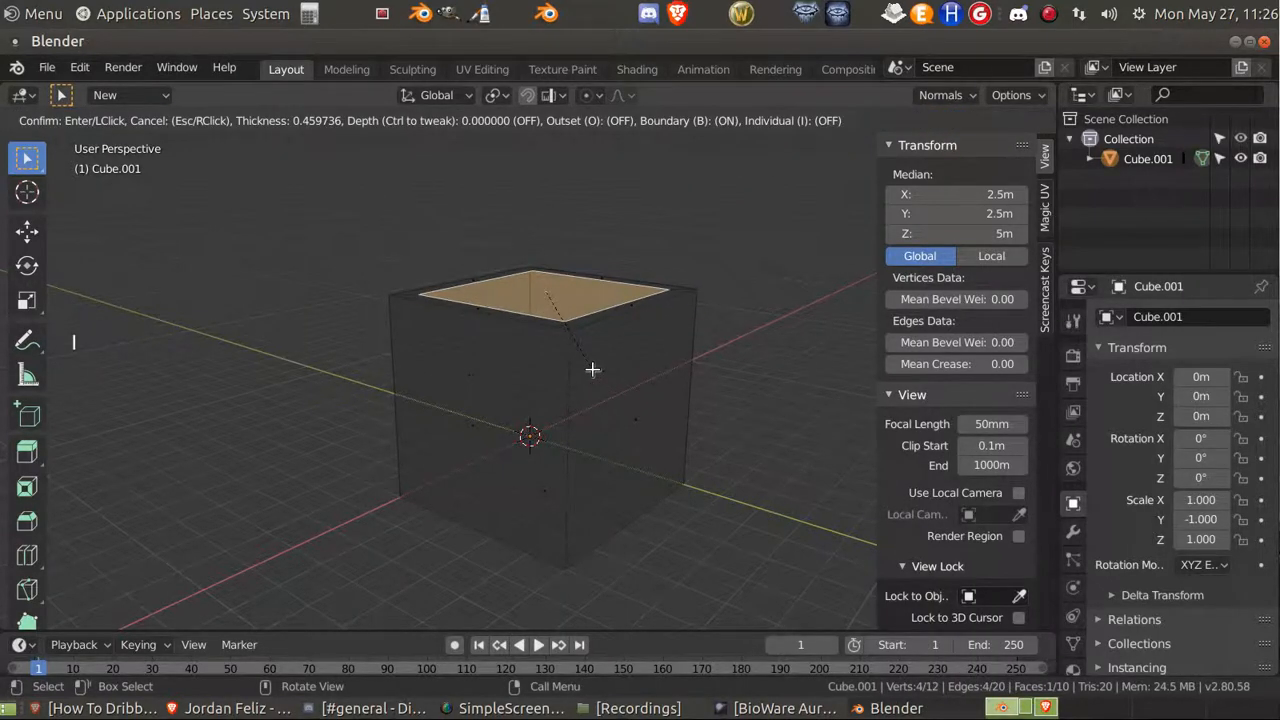
{"action": "left_click", "coordinate": [592, 370]}
Extrude the inset top face about 0.4 m down into the block to form a recess with a raised rim.
{"action": "middle_click_drag", "start_coordinate": [623, 394], "coordinate": [571, 423]}
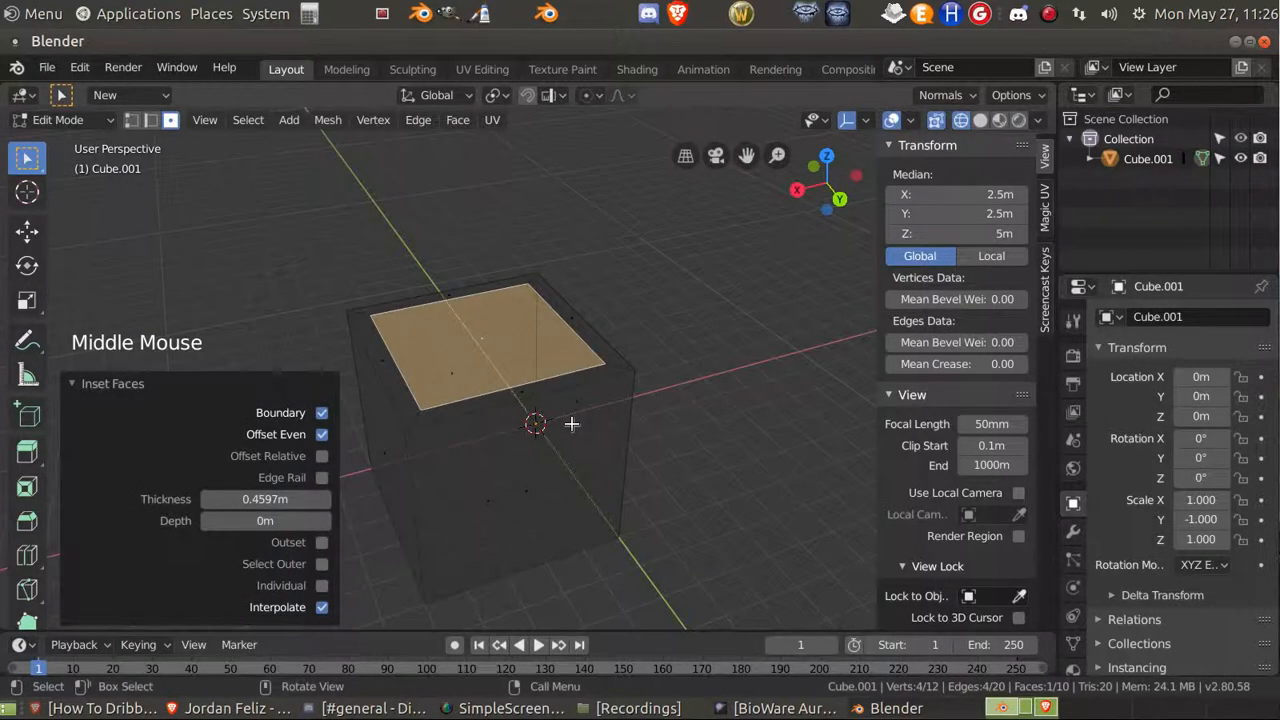
{"action": "key", "text": "e"}
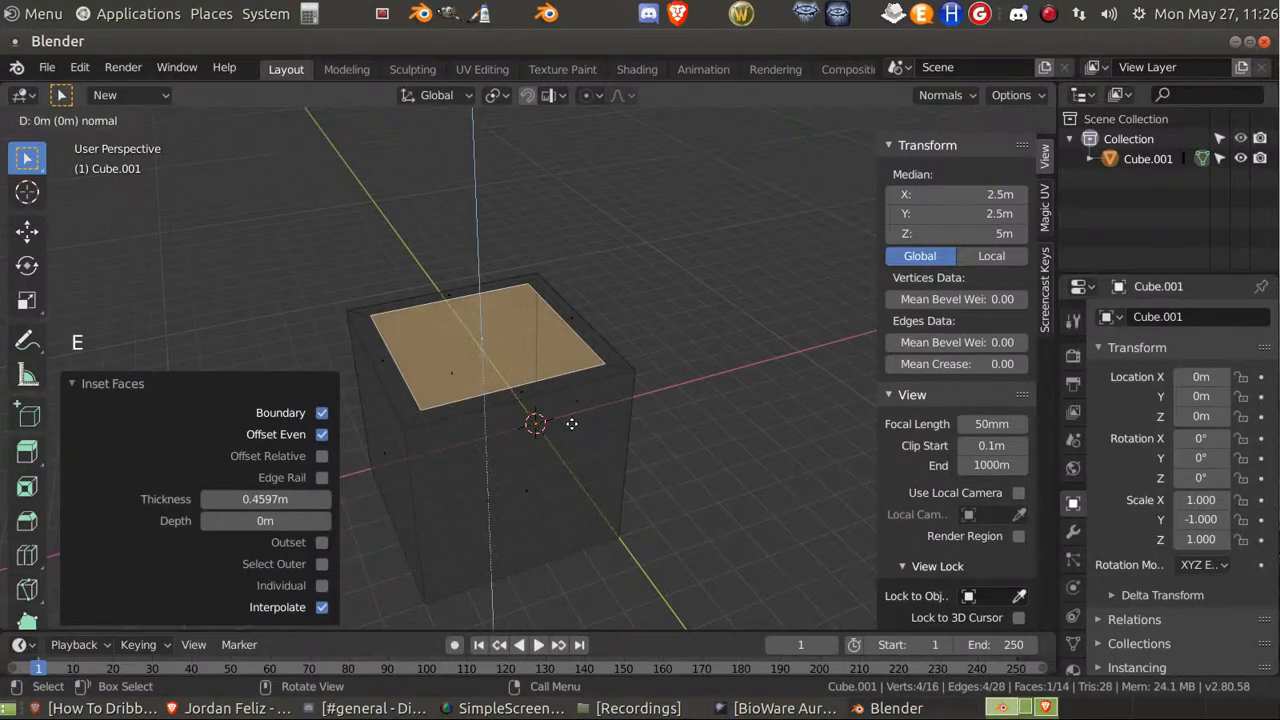
{"action": "left_click", "coordinate": [567, 438]}
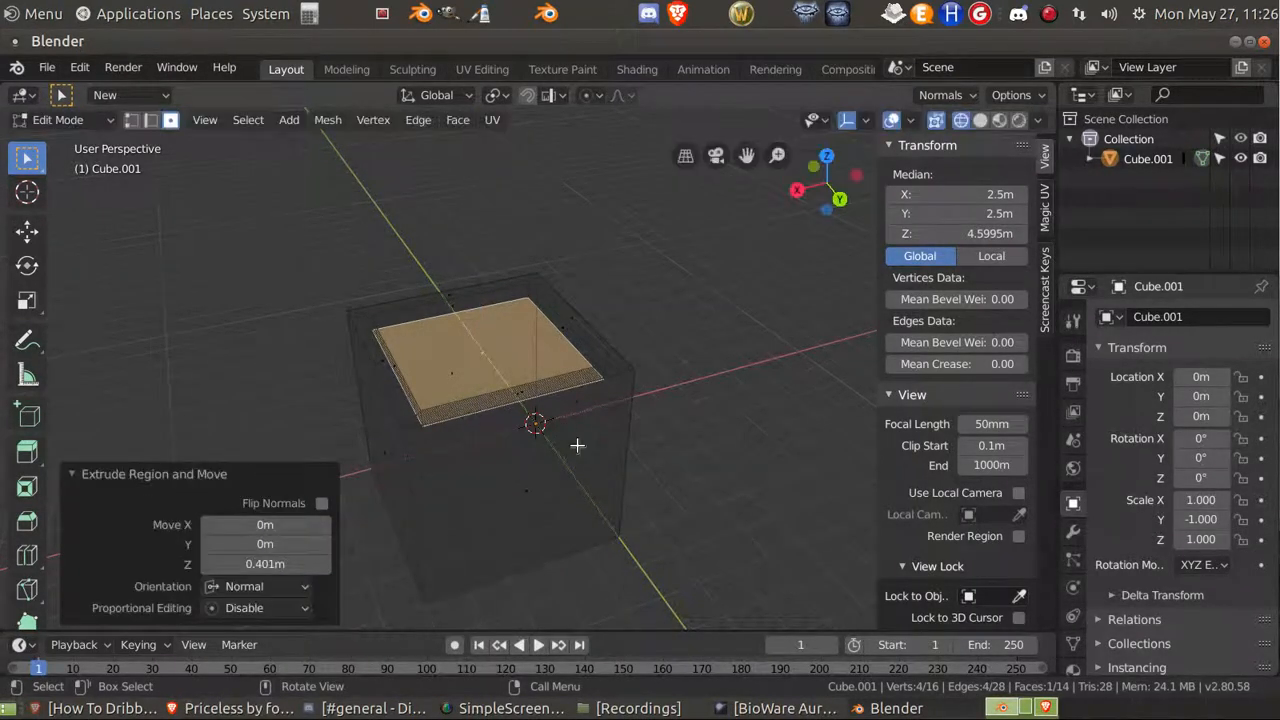
{"action": "middle_click_drag", "start_coordinate": [577, 446], "coordinate": [603, 420]}
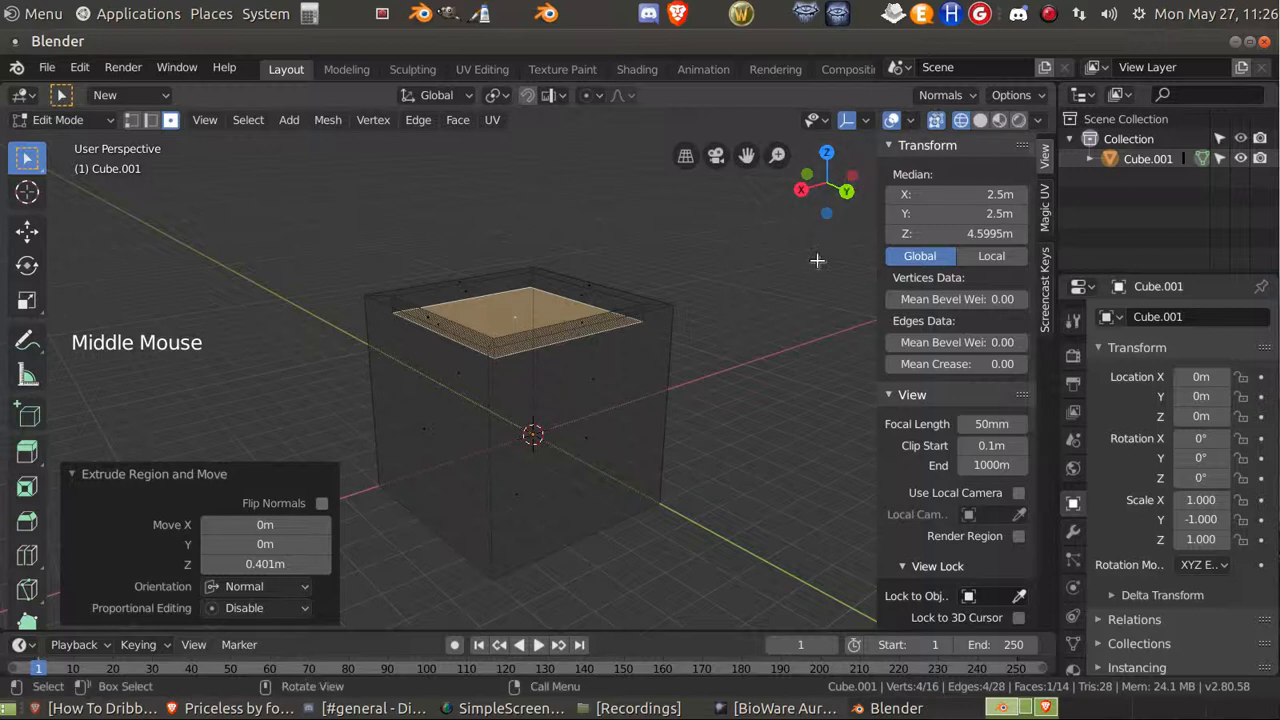
{"action": "mouse_move", "coordinate": [717, 320]}
{"action": "middle_mouse_down"}
{"action": "mouse_move", "coordinate": [694, 334]}
{"action": "mouse_move", "coordinate": [677, 316]}
{"action": "mouse_move", "coordinate": [714, 329]}
{"action": "middle_mouse_up"}
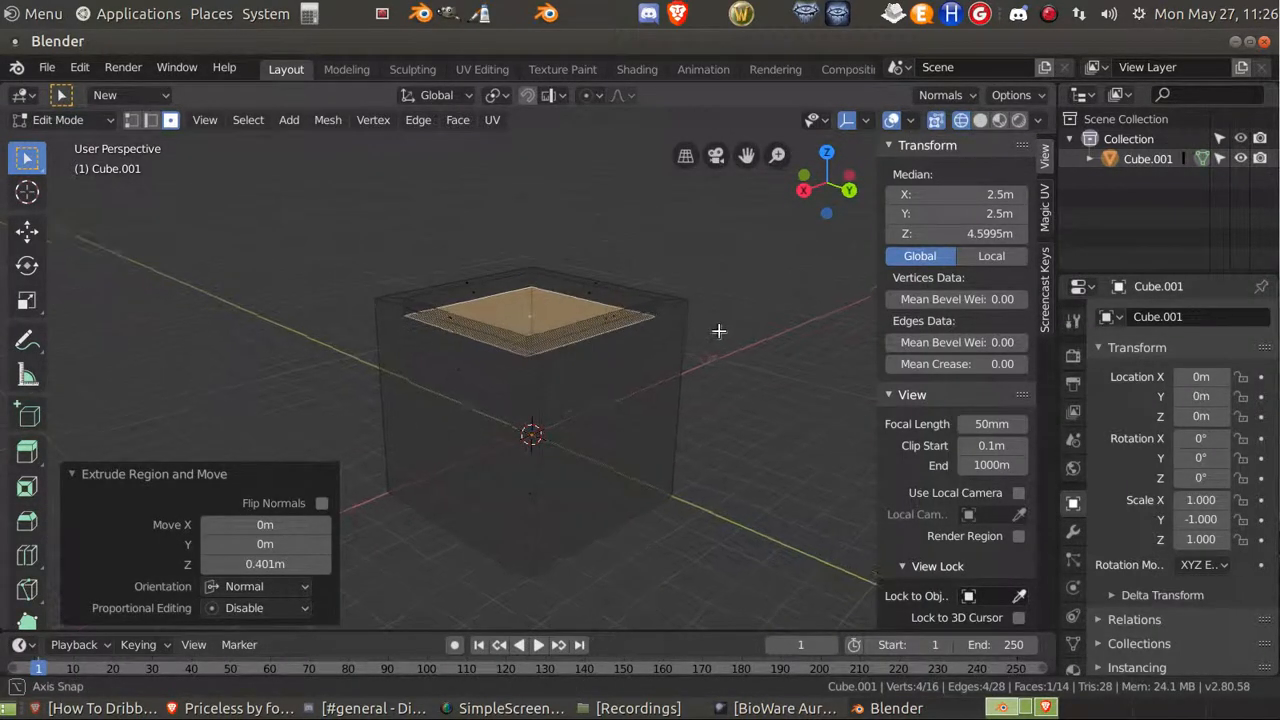
{"action": "middle_click_drag", "start_coordinate": [631, 380], "coordinate": [658, 407]}
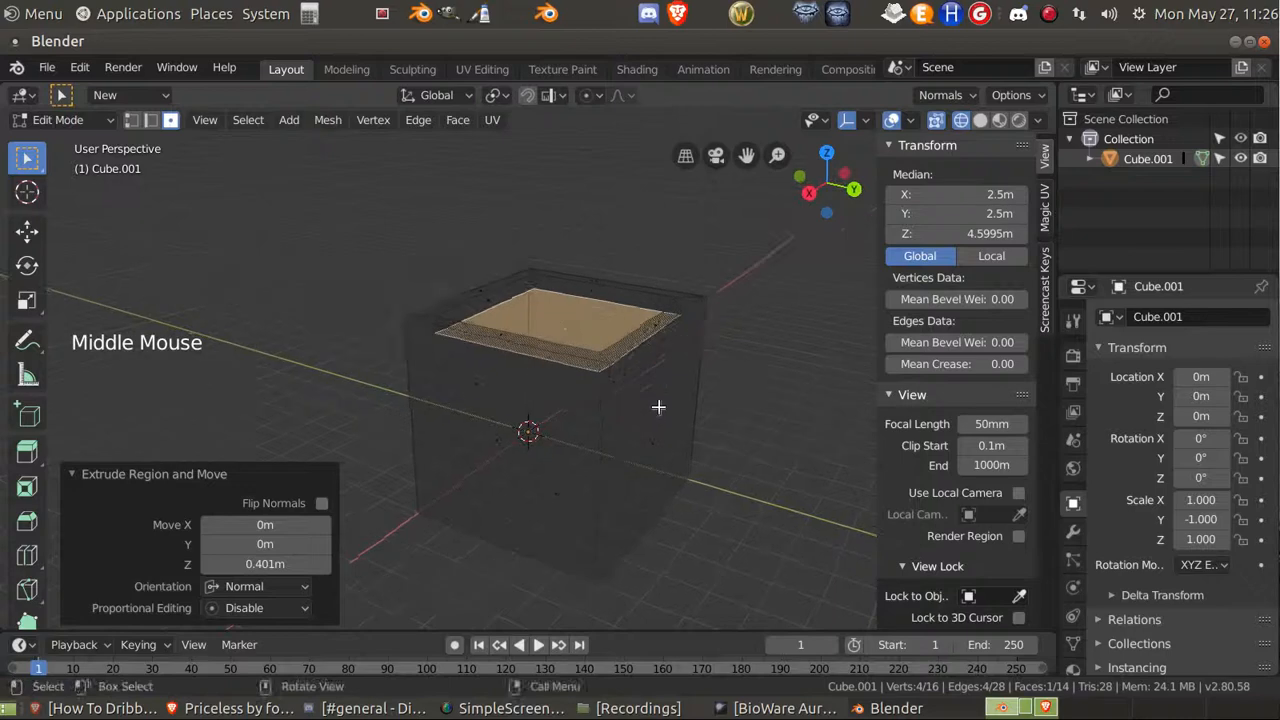
Switch the viewport to solid shading, pick the block's positive Y side face, and clear the selection.
{"action": "left_click", "coordinate": [612, 450]}
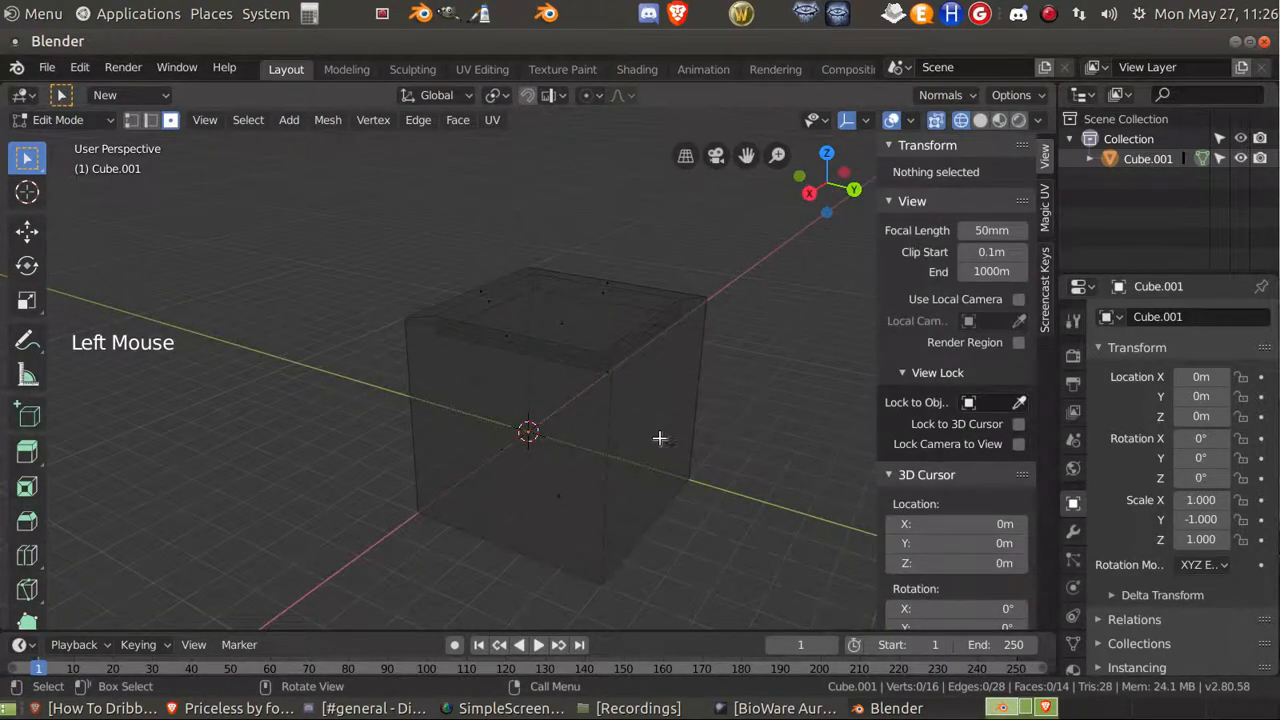
{"action": "key", "text": "shift+z"}
{"action": "middle_click", "coordinate": [655, 432]}
{"action": "left_click", "coordinate": [602, 437]}
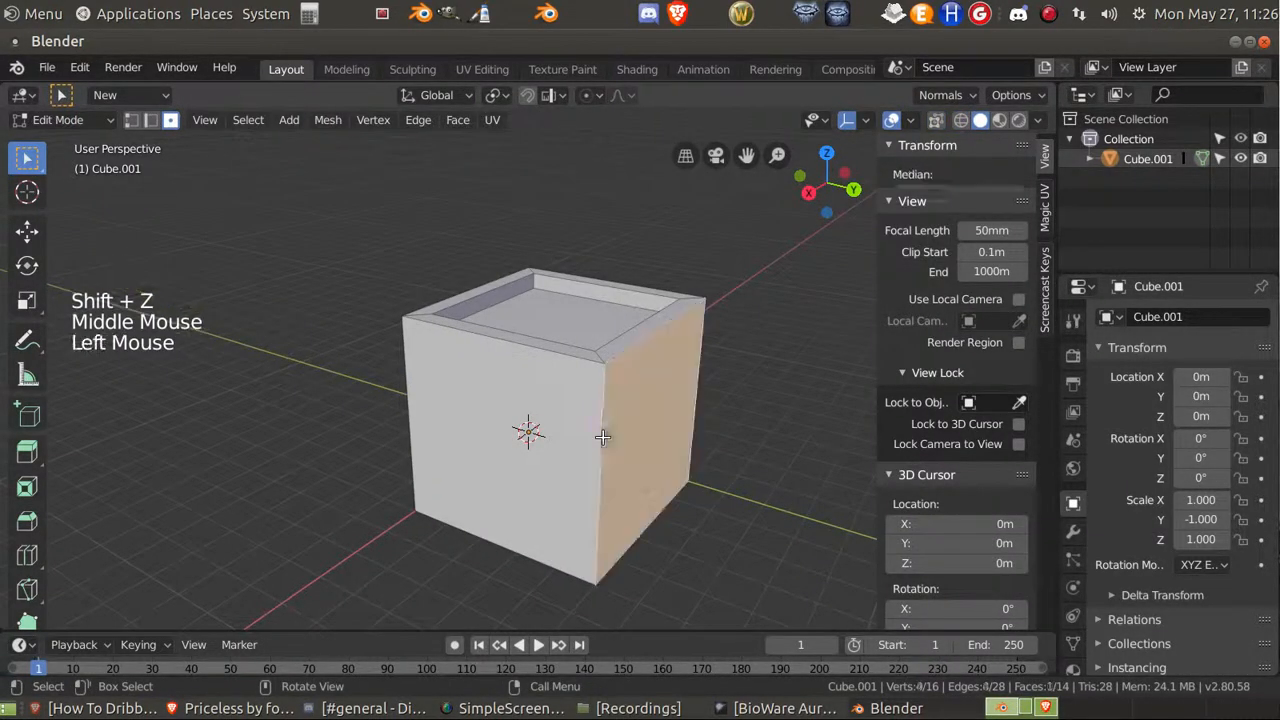
{"action": "middle_click_drag", "start_coordinate": [679, 459], "coordinate": [668, 458]}
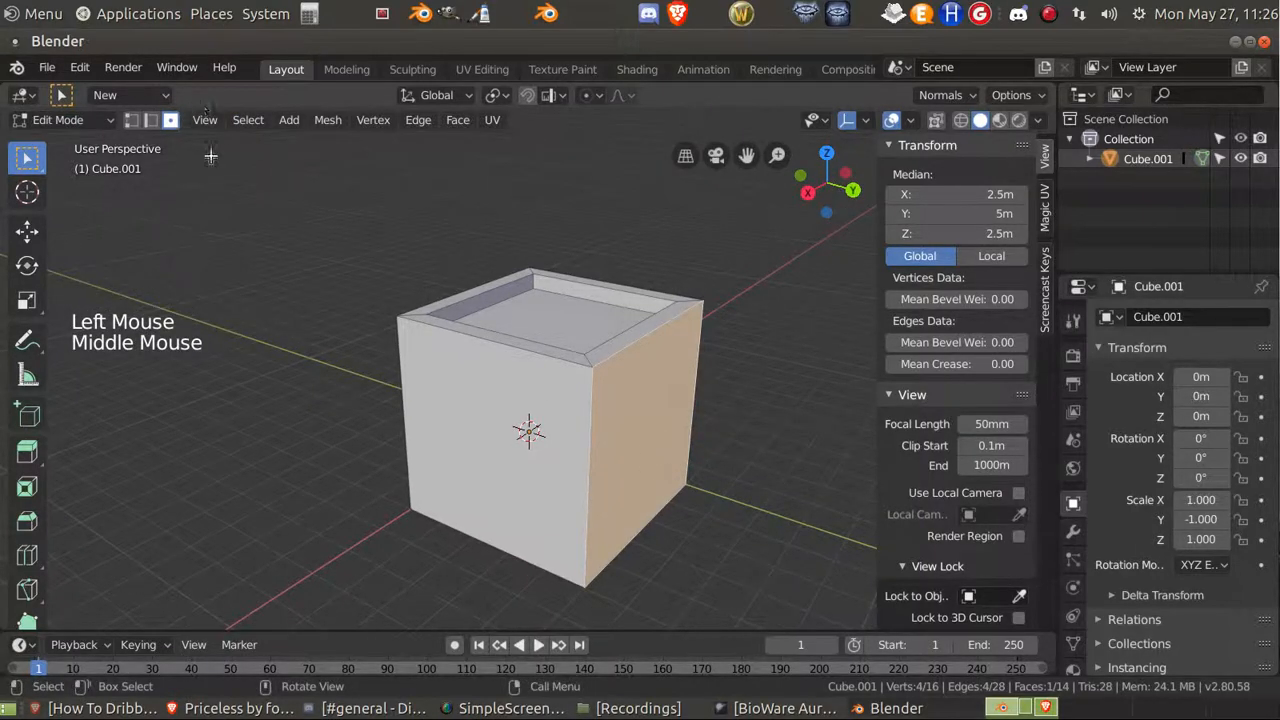
{"action": "left_click", "coordinate": [323, 317]}
In edge selection mode, select the near vertical corner edge plus the inner and outer rim edges on the positive X and Y sides.
{"action": "key", "text": "2"}
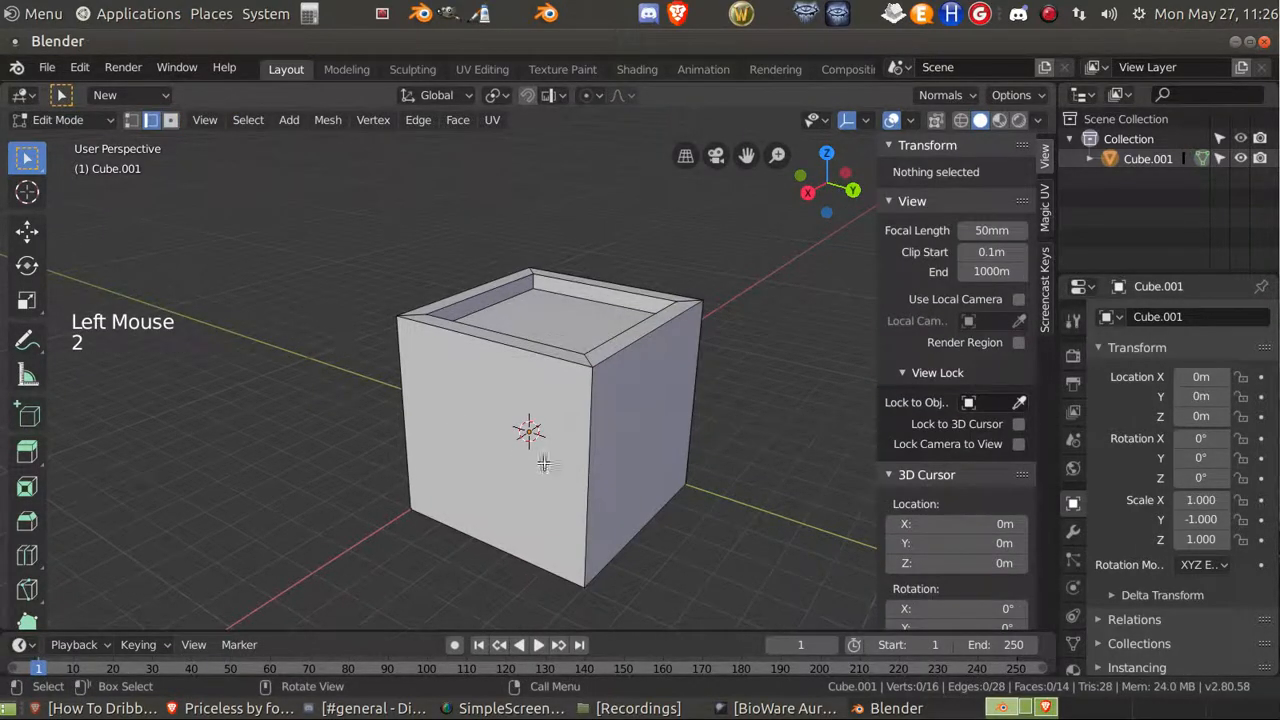
{"action": "left_click", "coordinate": [583, 425]}
{"action": "left_click", "coordinate": [545, 353], "text": "shift"}
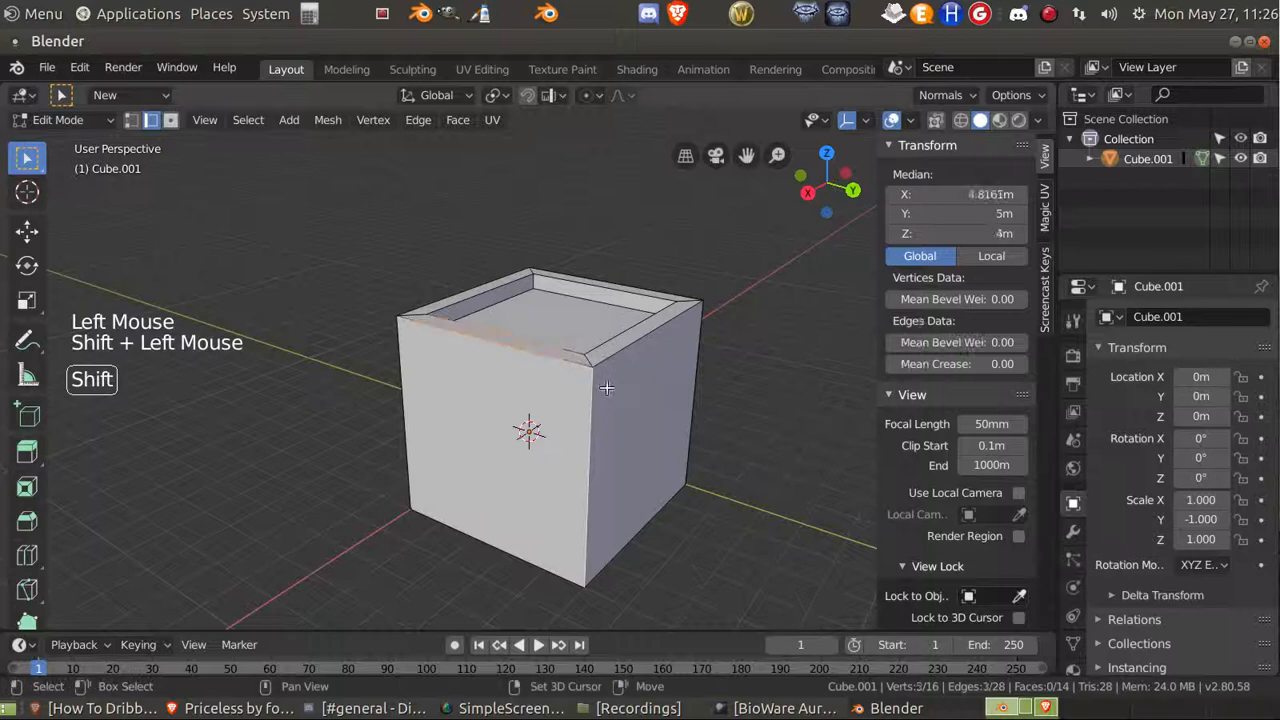
{"action": "left_click", "coordinate": [640, 340], "text": "shift"}
{"action": "middle_click_drag", "start_coordinate": [606, 392], "coordinate": [514, 401]}
{"action": "left_click_drag", "start_coordinate": [490, 325], "coordinate": [448, 302], "text": "shift"}
{"action": "middle_click_drag", "start_coordinate": [448, 302], "coordinate": [560, 262]}
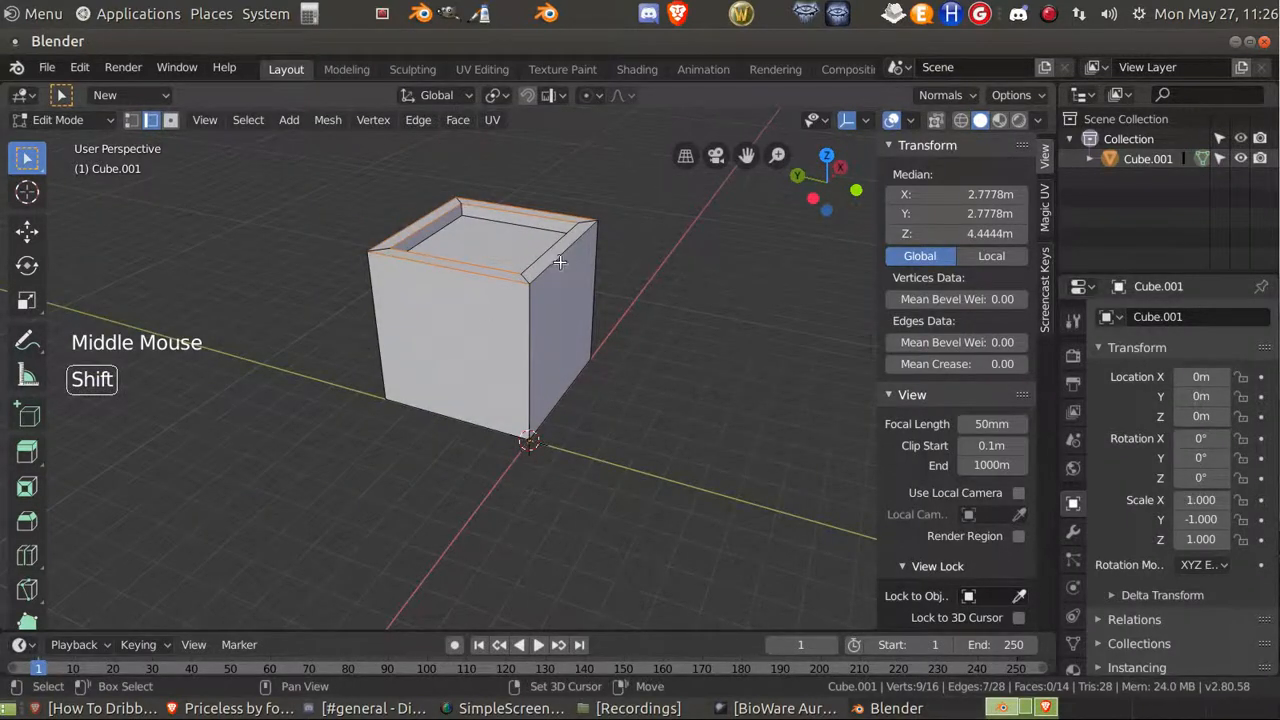
{"action": "left_click_drag", "start_coordinate": [560, 262], "coordinate": [580, 287], "text": "shift"}
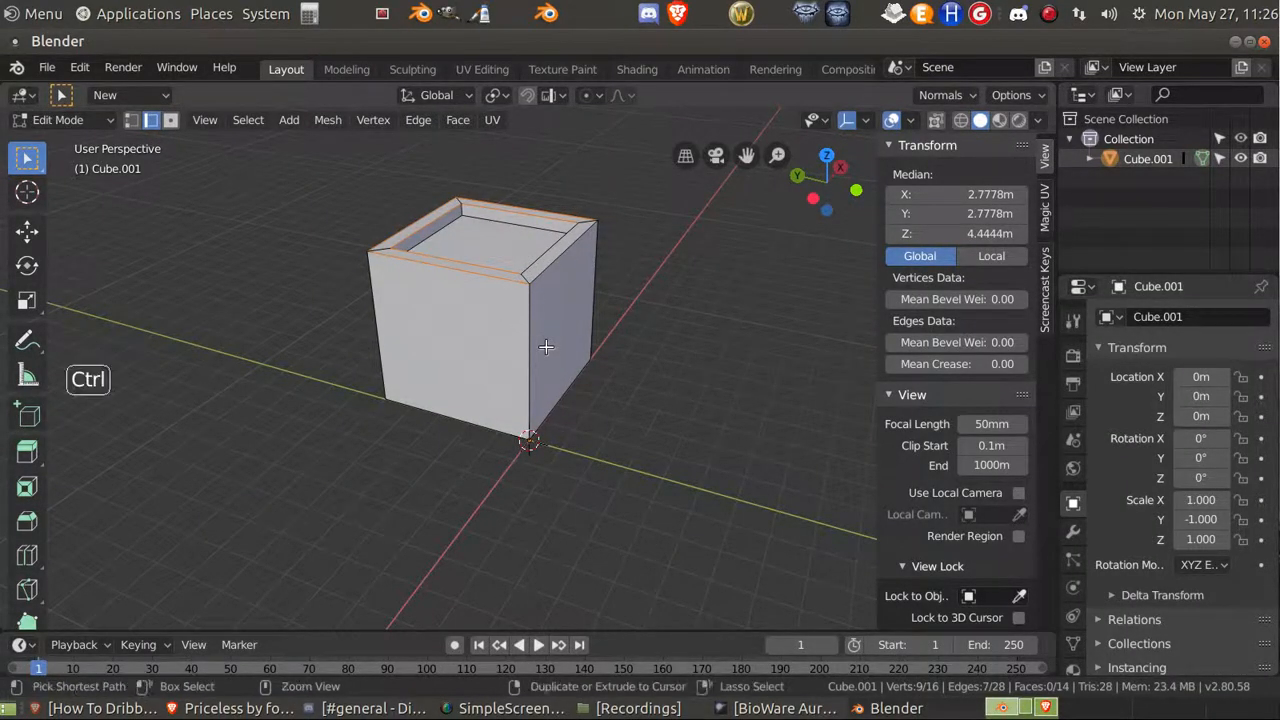
{"action": "key", "text": "ctrl+z"}
{"action": "key", "text": "ctrl+z"}
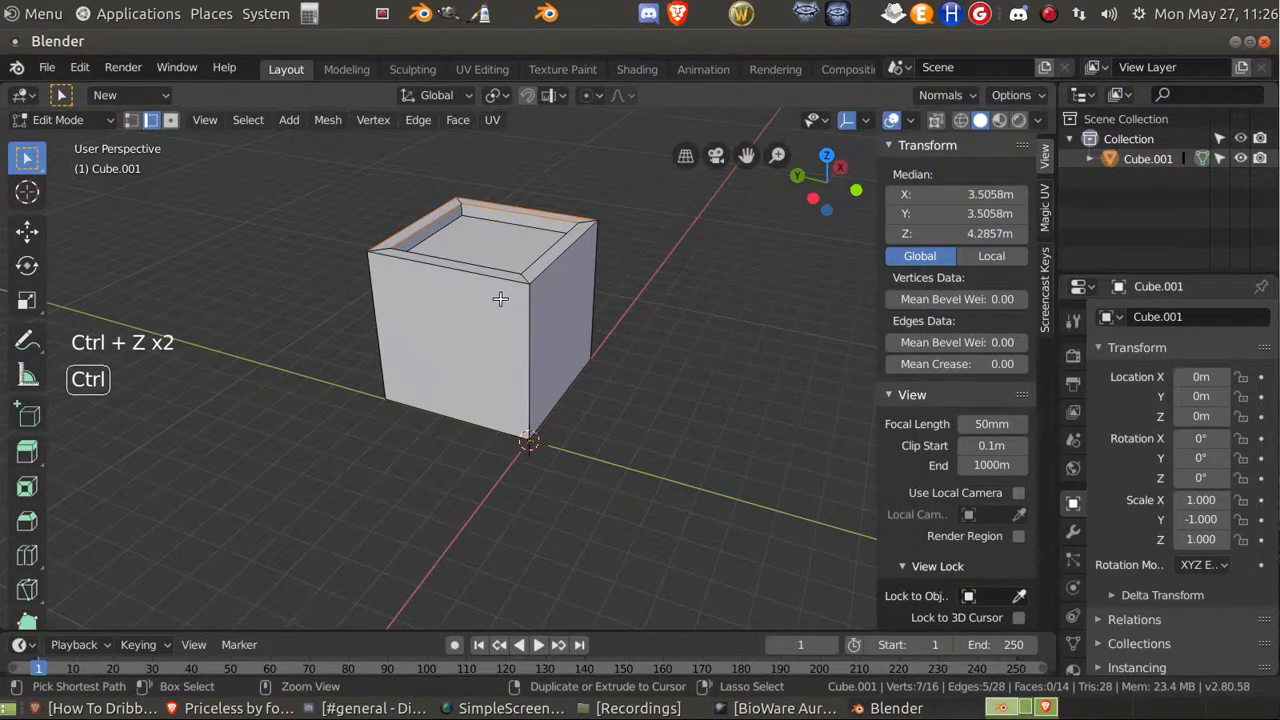
Bevel the selected corner and rim edges by about 0.086 m with a single segment.
{"action": "middle_click_drag", "start_coordinate": [508, 283], "coordinate": [599, 358]}
{"action": "scroll", "coordinate": [777, 286], "scroll_direction": "up", "scroll_amount": 2}
{"action": "scroll", "coordinate": [605, 352], "scroll_direction": "down", "scroll_amount": 2}
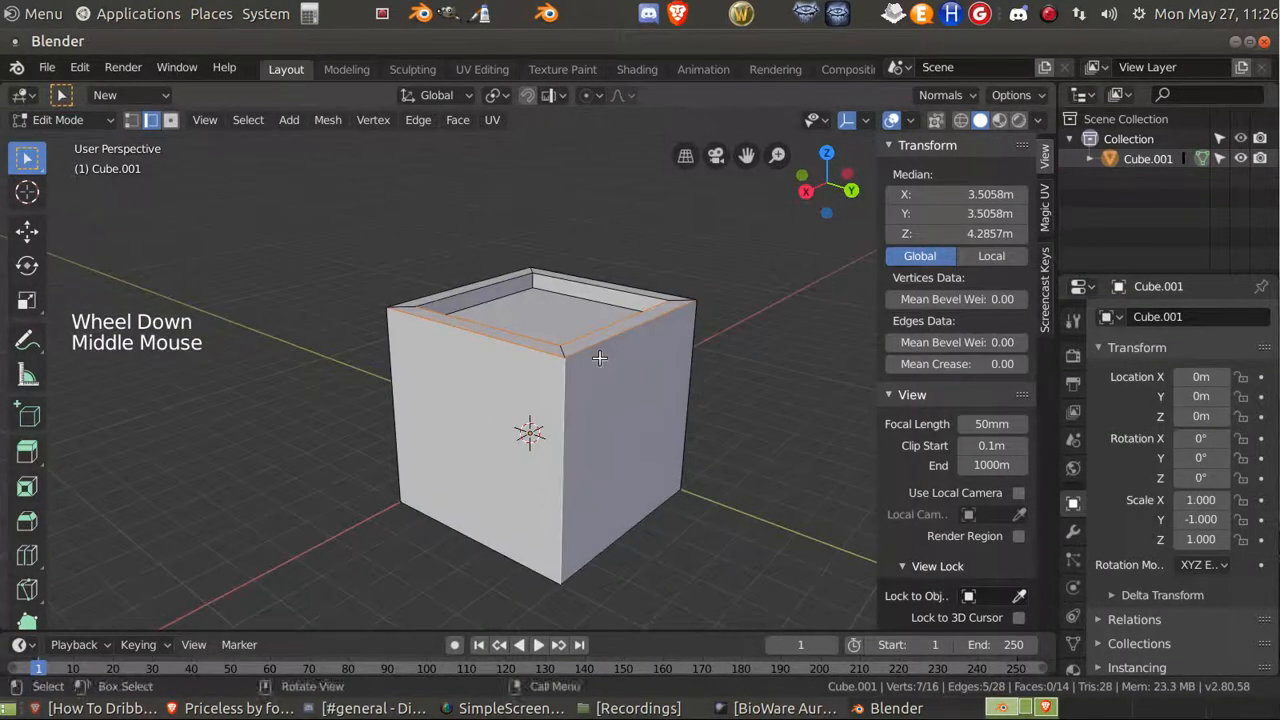
{"action": "key", "text": "ctrl"}
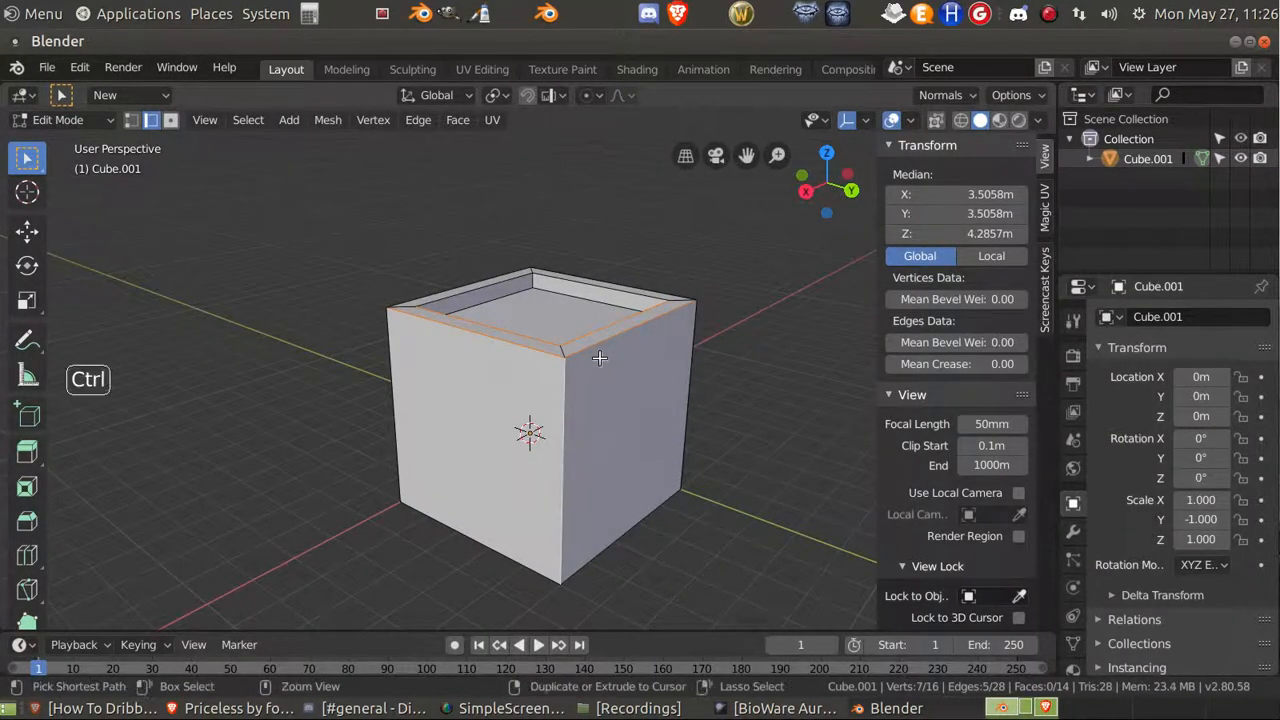
{"action": "key", "text": "ctrl+b"}
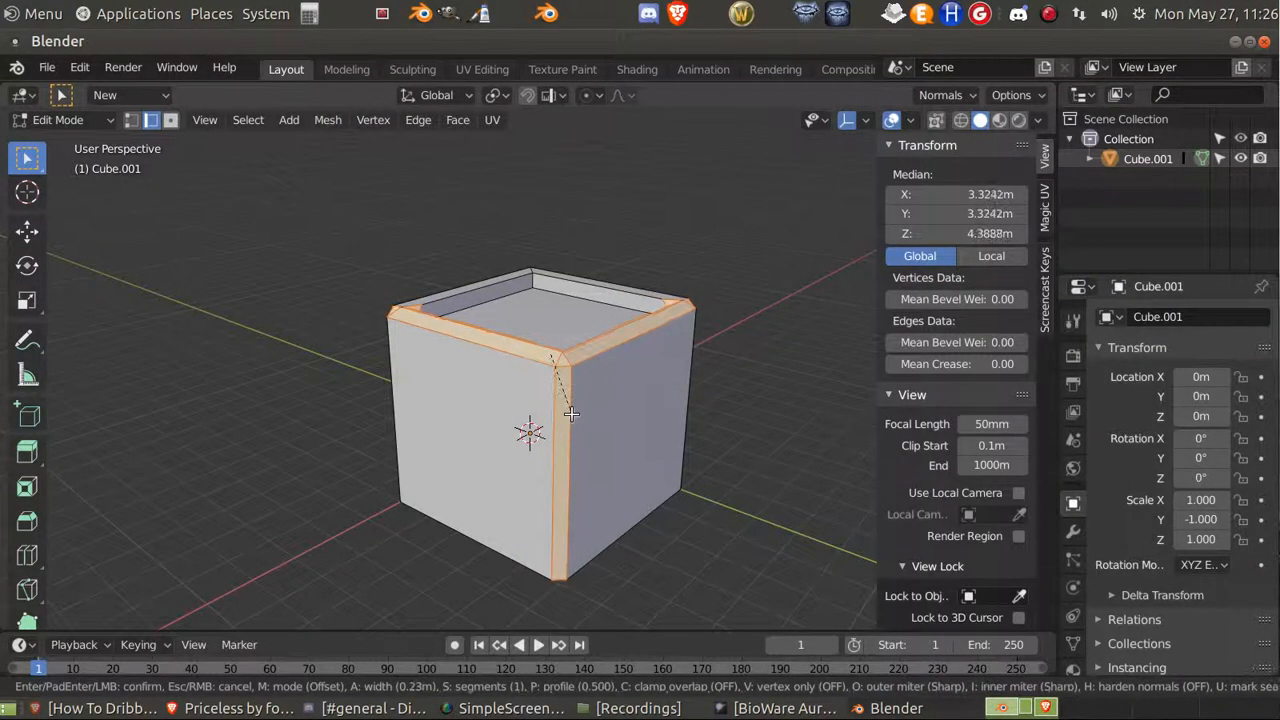
{"action": "scroll", "coordinate": [571, 413], "scroll_direction": "up", "scroll_amount": 3}
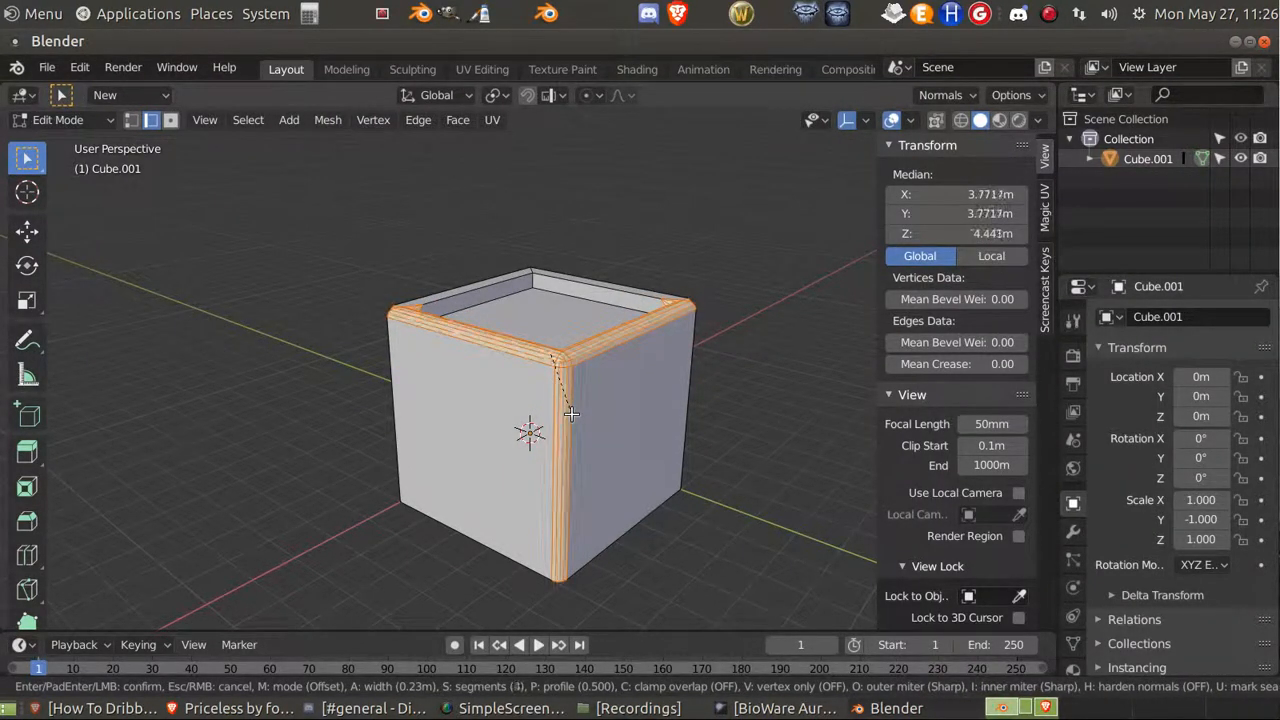
{"action": "scroll", "coordinate": [571, 413], "scroll_direction": "down", "scroll_amount": 3}
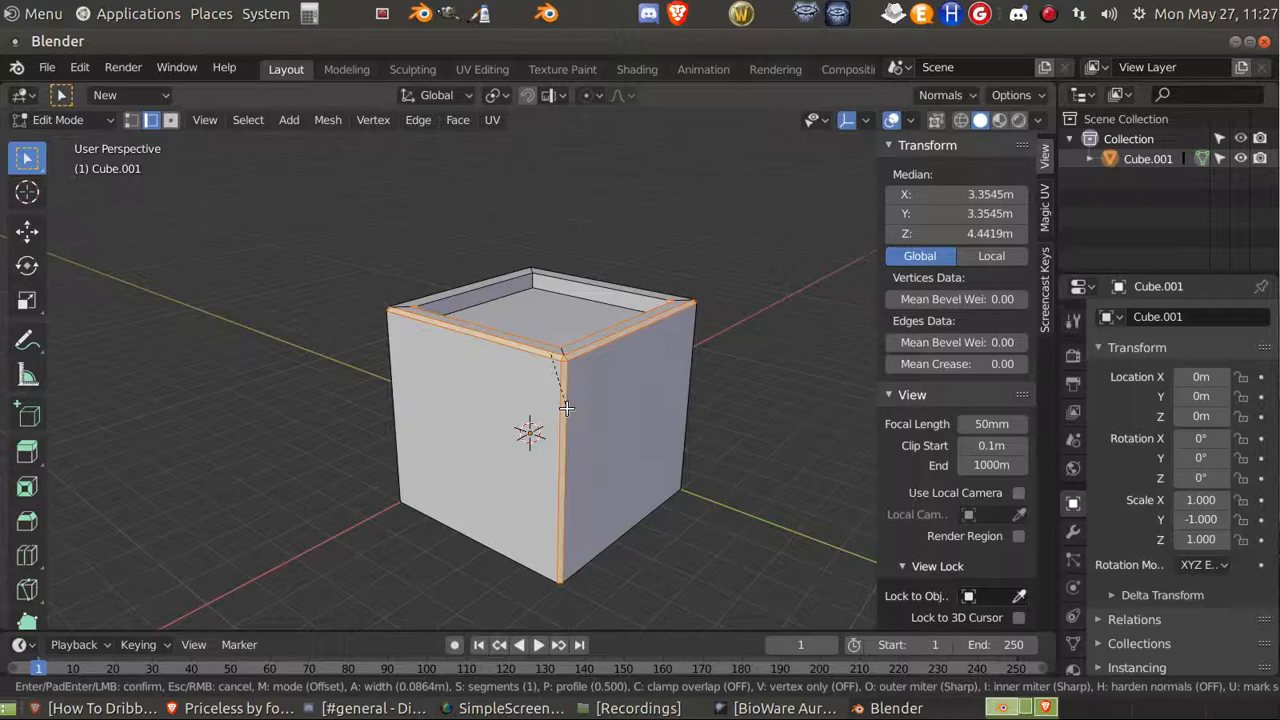
{"action": "left_click", "coordinate": [566, 408]}
Clear the bevel selection, return to Object Mode, and examine the bevelled corner and rim from several angles.
{"action": "middle_click_drag", "start_coordinate": [566, 408], "coordinate": [537, 357]}
{"action": "scroll", "coordinate": [473, 352], "scroll_direction": "up", "scroll_amount": 3}
{"action": "scroll", "coordinate": [557, 362], "scroll_direction": "down", "scroll_amount": 3}
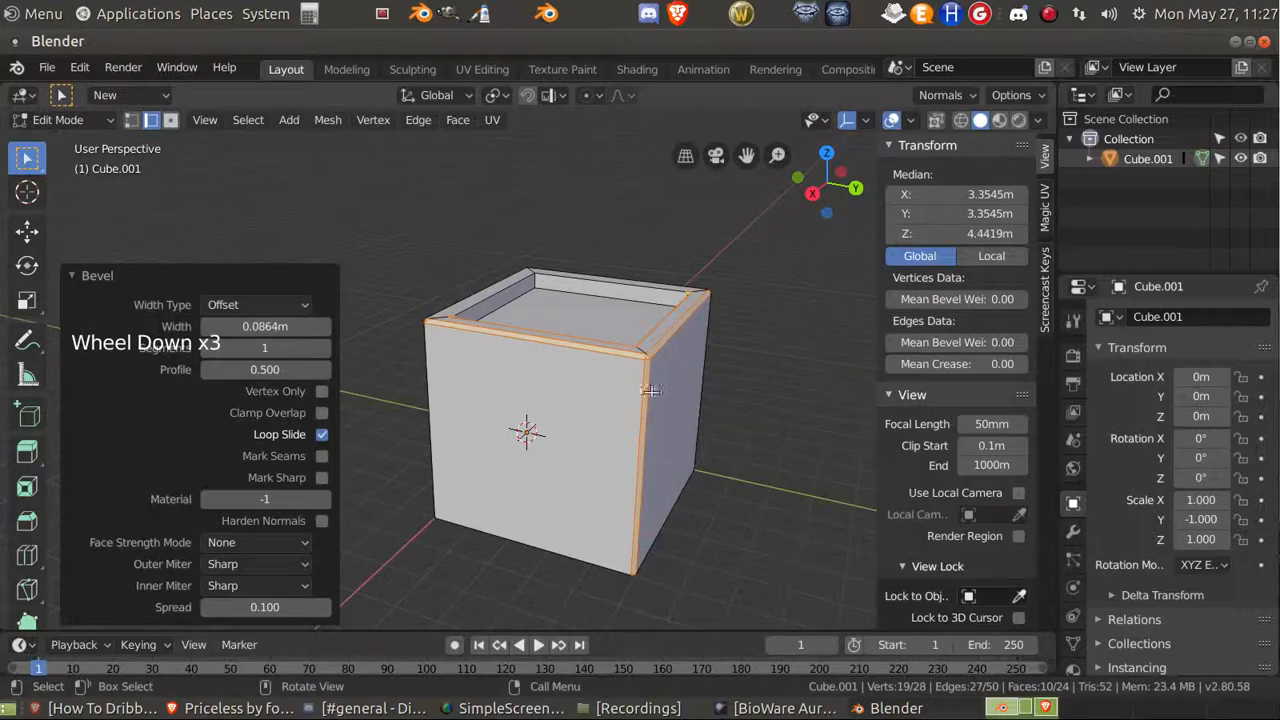
{"action": "left_click", "coordinate": [748, 426]}
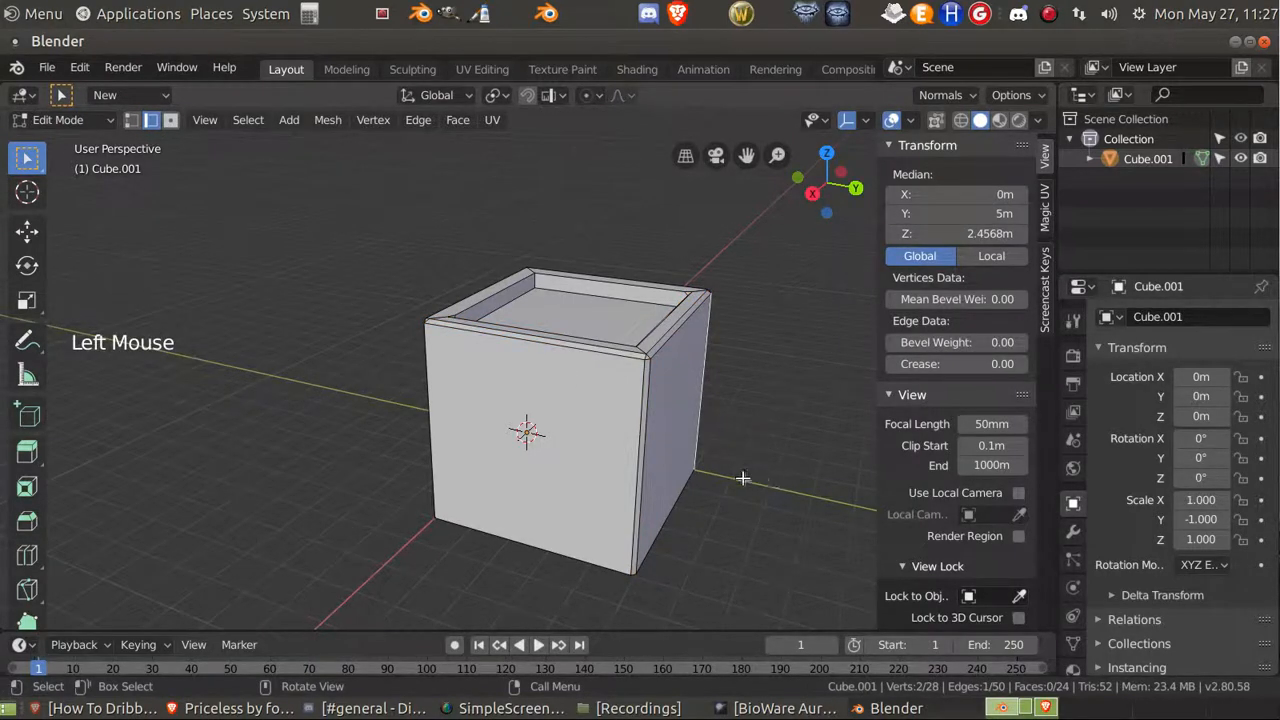
{"action": "key", "text": "Tab"}
{"action": "mouse_move", "coordinate": [755, 523]}
{"action": "middle_mouse_down"}
{"action": "mouse_move", "coordinate": [677, 503]}
{"action": "mouse_move", "coordinate": [760, 516]}
{"action": "middle_mouse_up"}
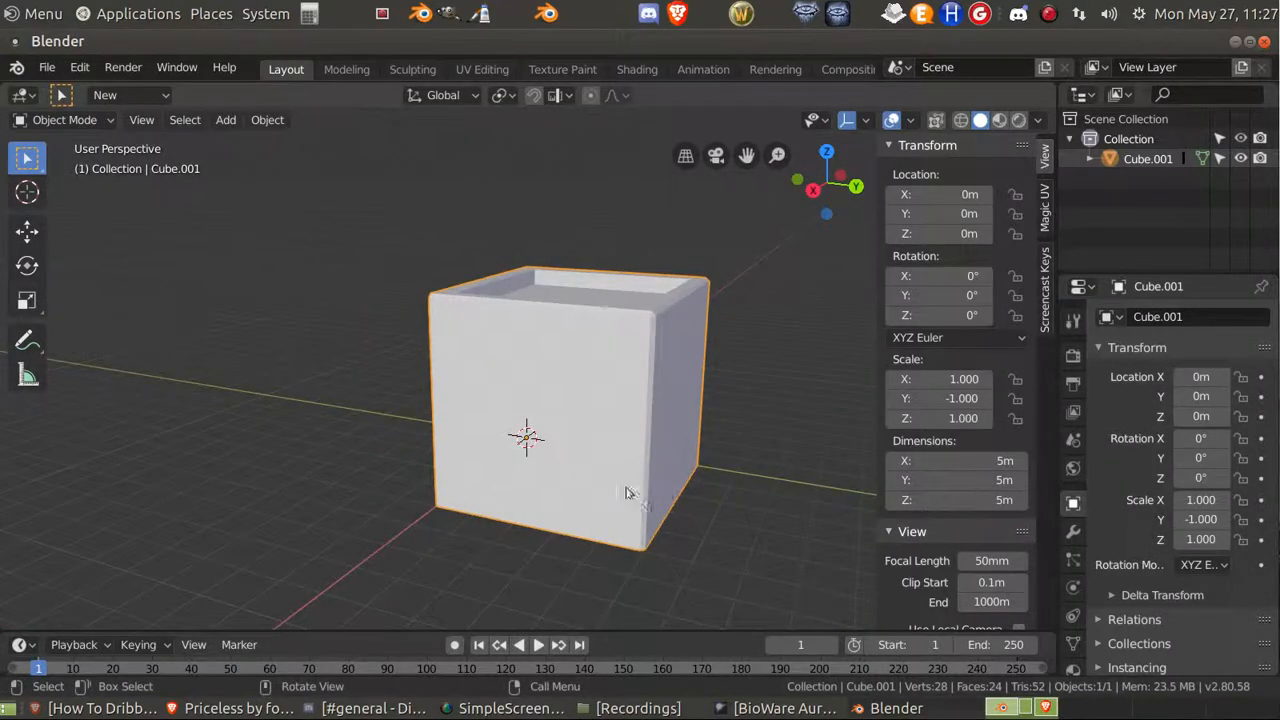
{"action": "middle_click_drag", "start_coordinate": [640, 492], "coordinate": [449, 374]}
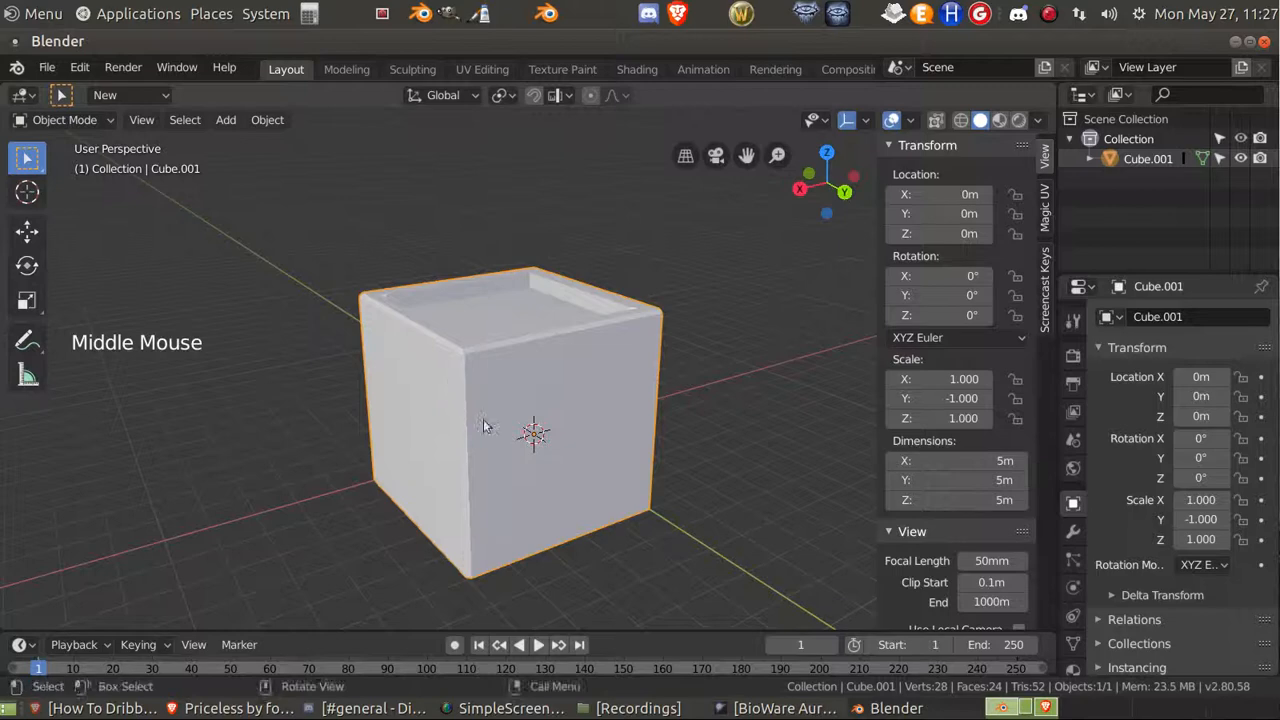
{"action": "scroll", "coordinate": [486, 426], "scroll_direction": "up", "scroll_amount": 3}
{"action": "middle_click_drag", "start_coordinate": [486, 426], "coordinate": [469, 398]}
{"action": "scroll", "coordinate": [477, 425], "scroll_direction": "down", "scroll_amount": 3}
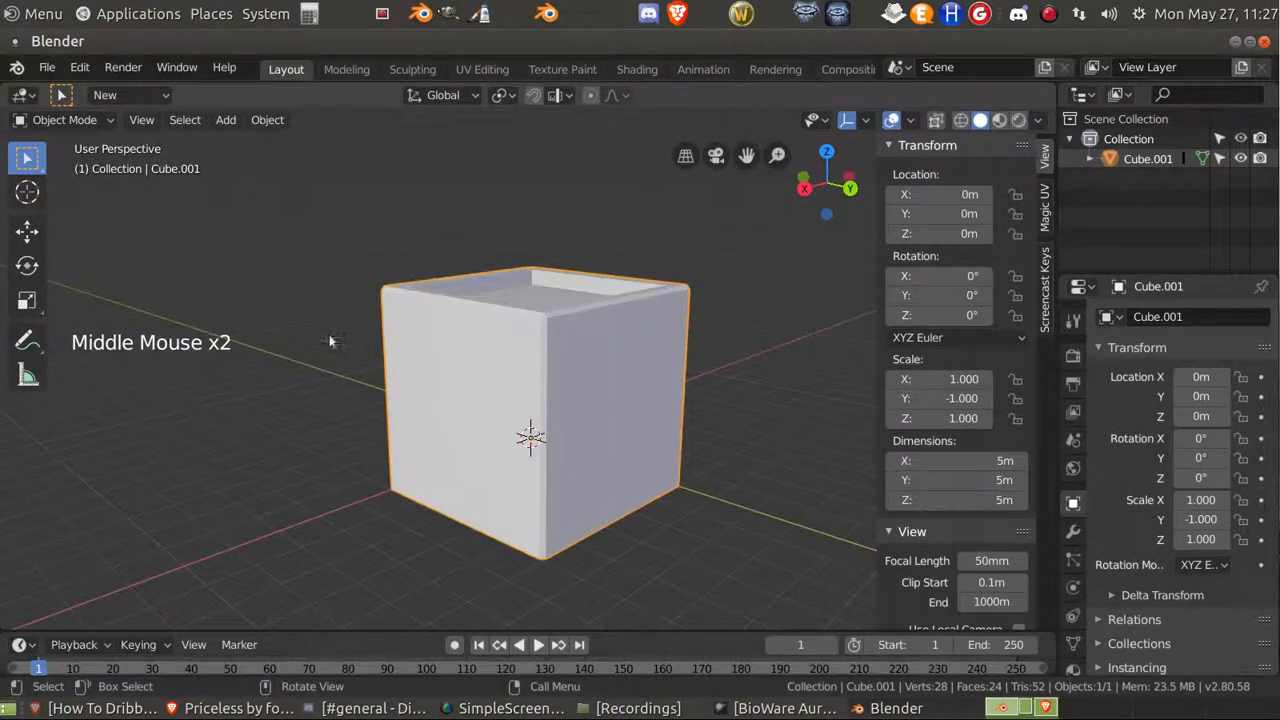
In Edit Mode with face selection, select the block's positive X side face and inset it by about 0.61 m.
{"action": "key", "text": "Tab"}
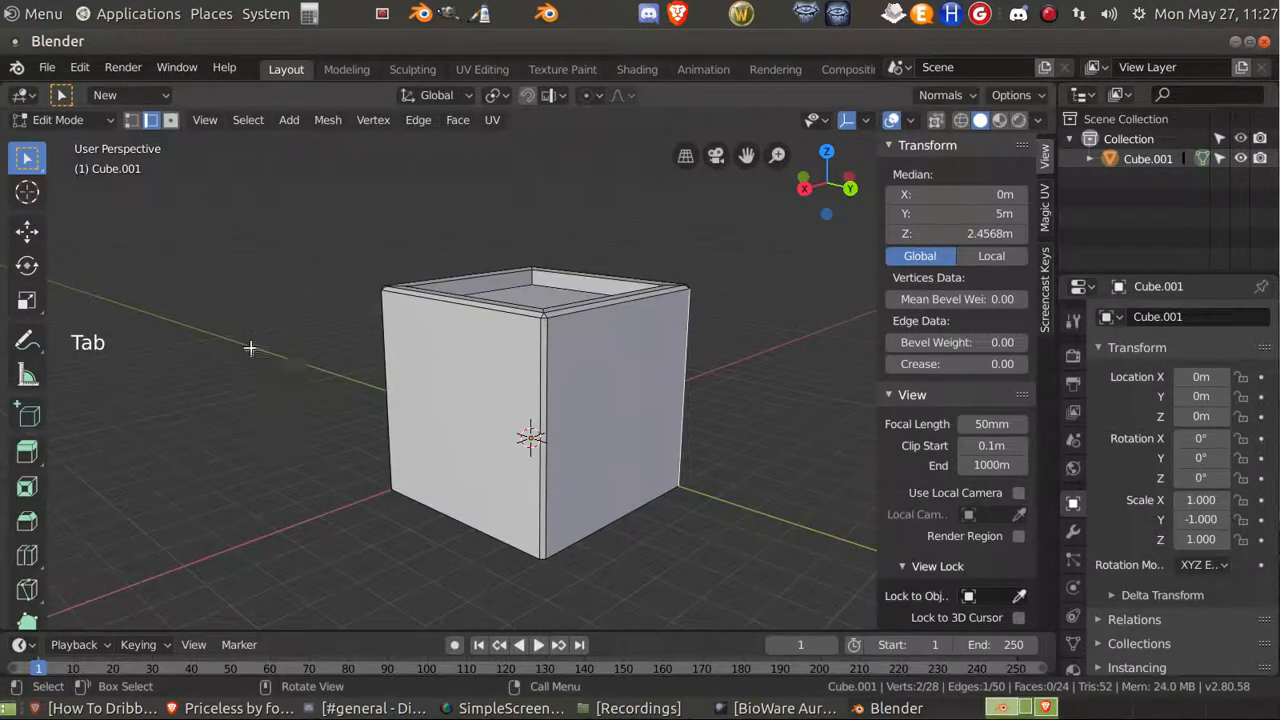
{"action": "left_click", "coordinate": [251, 347]}
{"action": "key", "text": "3"}
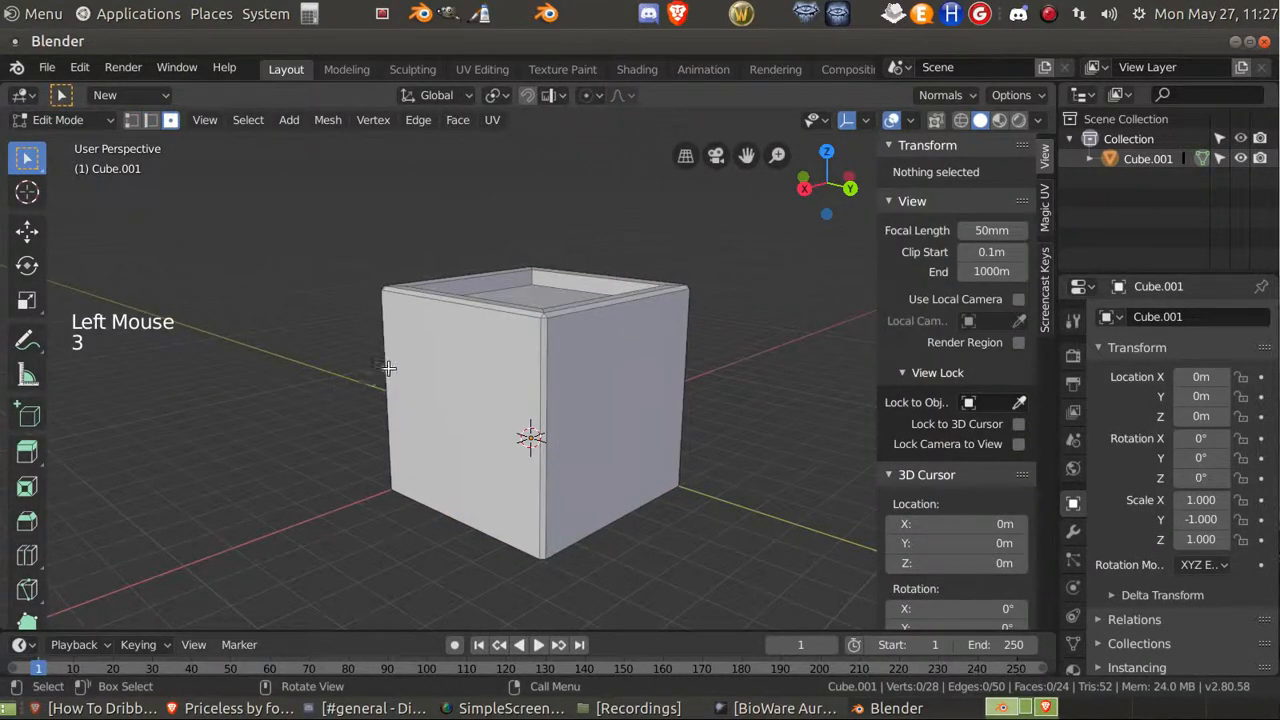
{"action": "left_click", "coordinate": [455, 384]}
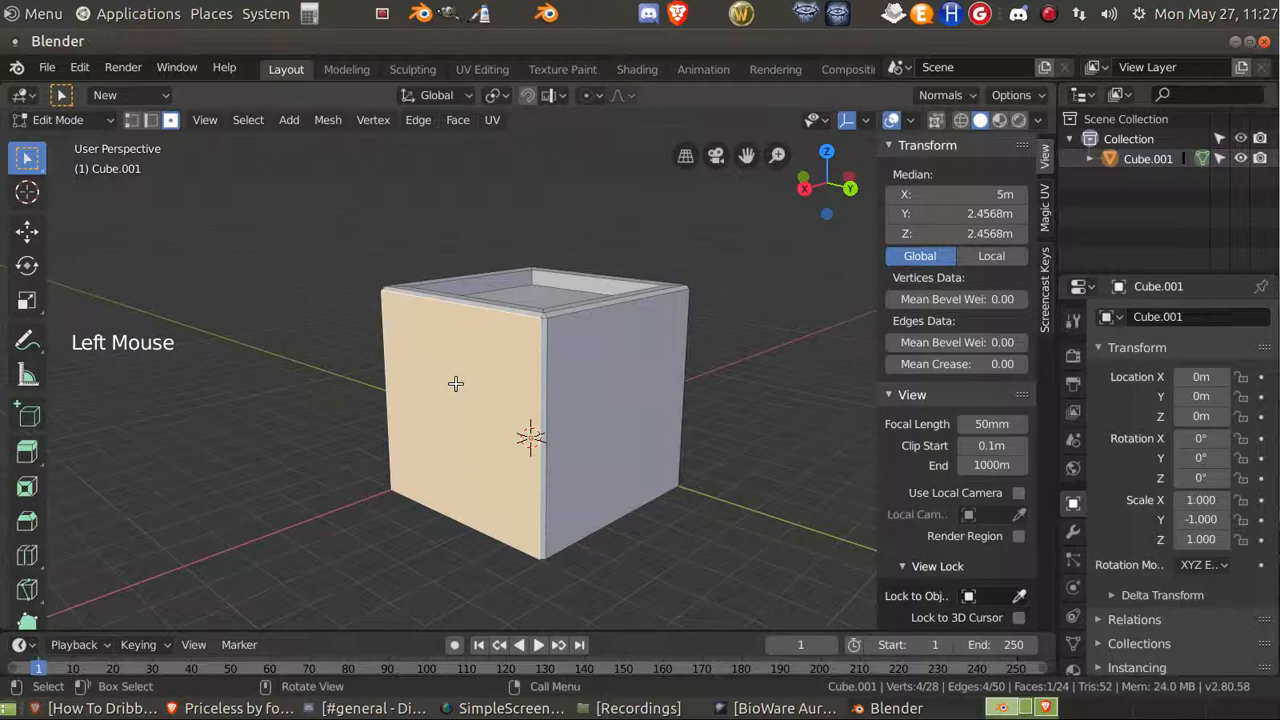
{"action": "key", "text": "i"}
{"action": "left_click", "coordinate": [452, 409]}
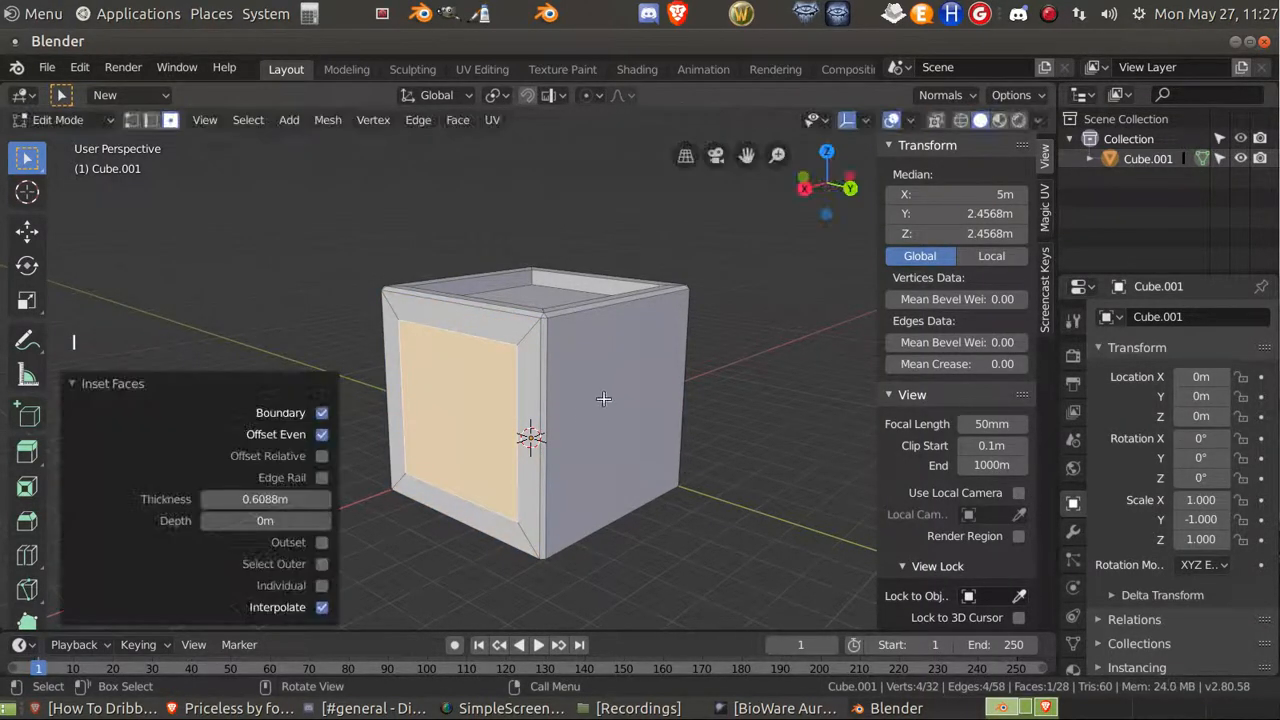
Inset the block's positive Y side face by about 1.23 m, and clear the selection.
{"action": "left_click", "coordinate": [604, 398]}
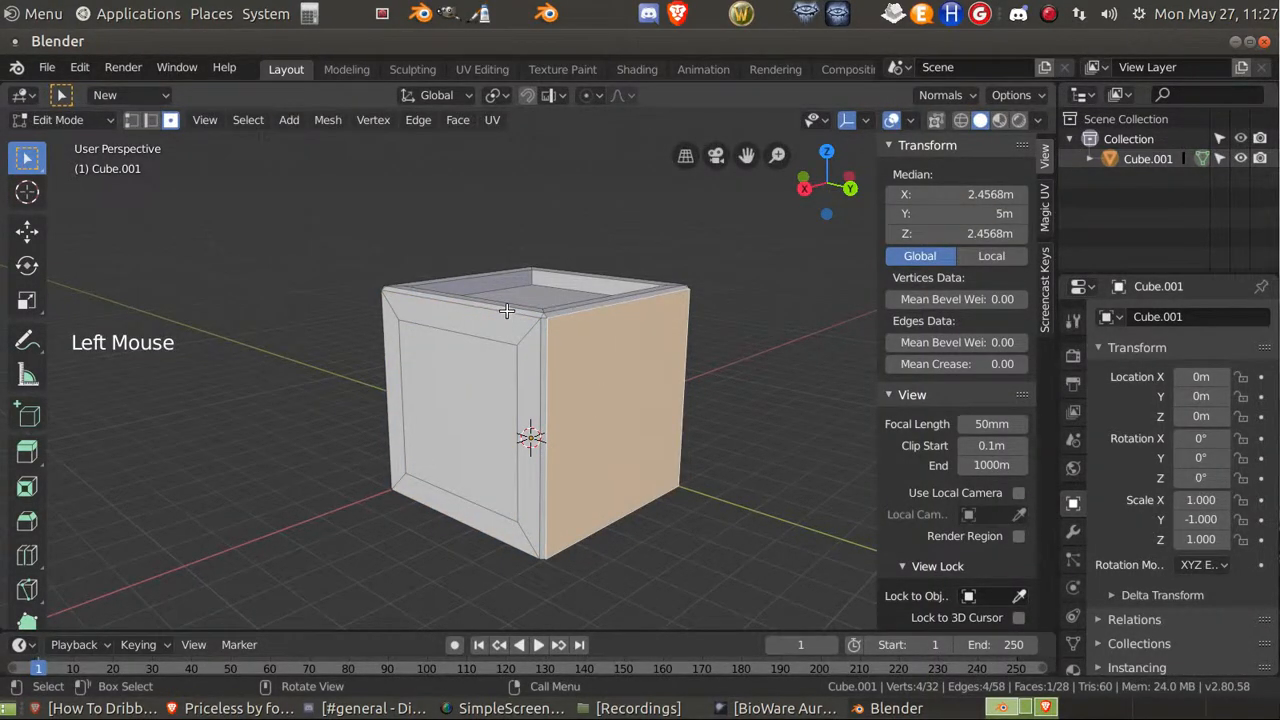
{"action": "key", "text": "i"}
{"action": "left_click", "coordinate": [554, 351]}
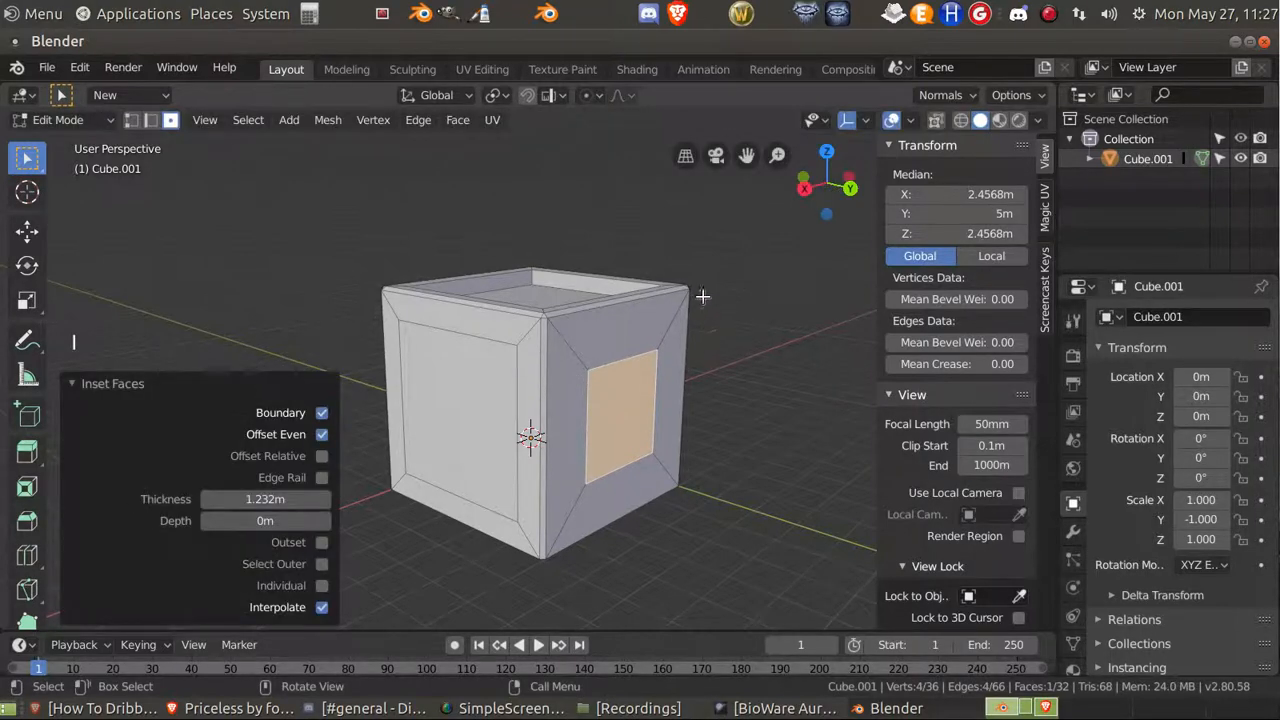
{"action": "left_click", "coordinate": [341, 220]}
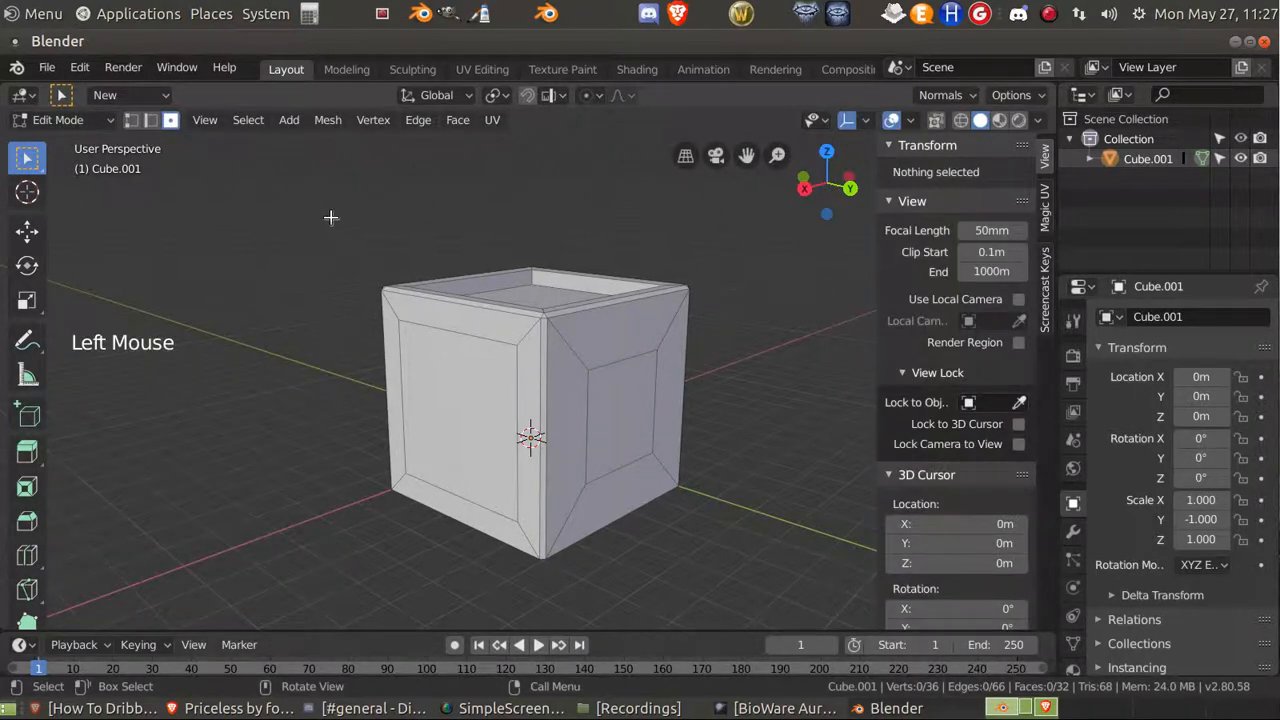
In edge selection mode, set the upper edge of each inset panel on the positive X and Y sides to Z 2.5 m.
{"action": "key", "text": "2"}
{"action": "left_click", "coordinate": [501, 336]}
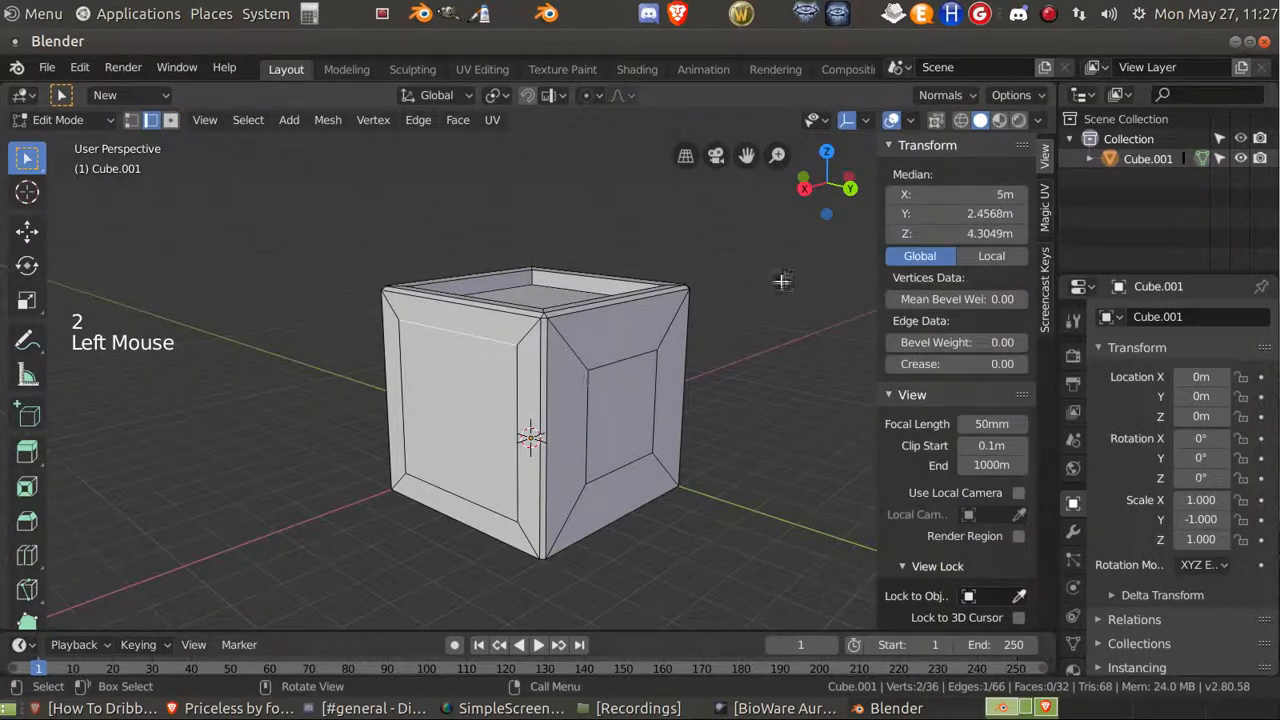
{"action": "left_click", "coordinate": [958, 233]}
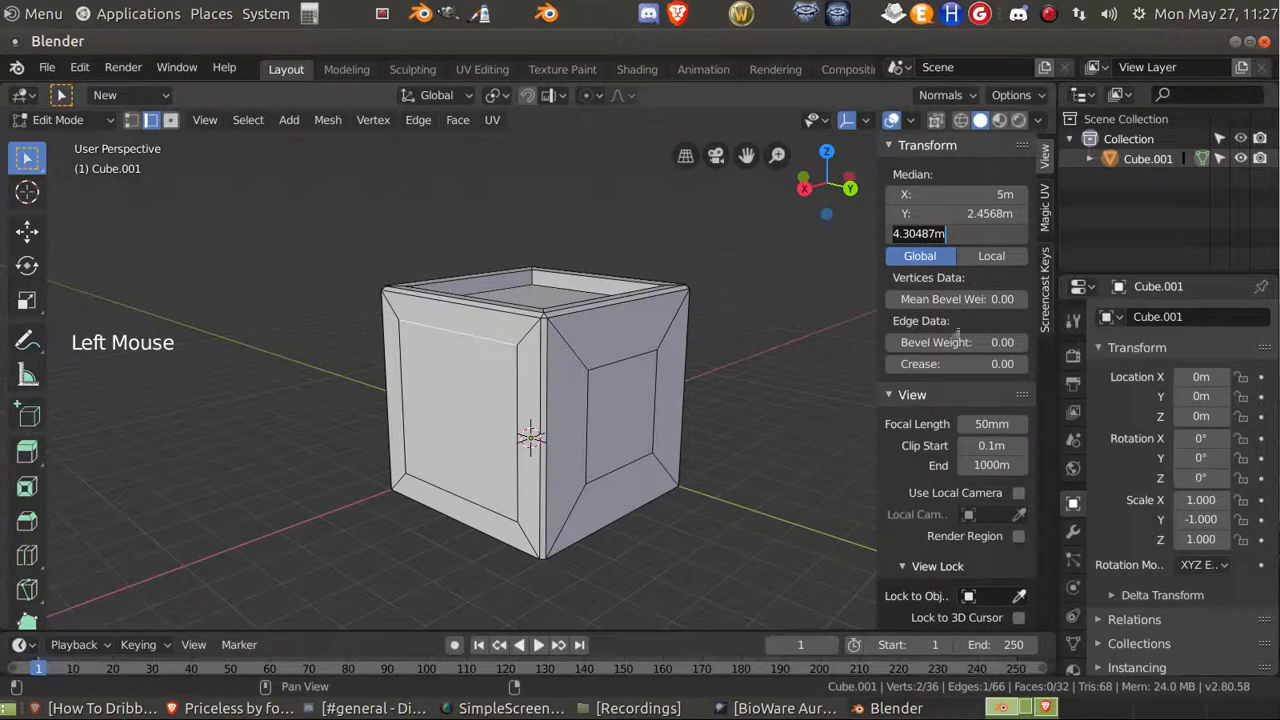
{"action": "type", "text": "2."}
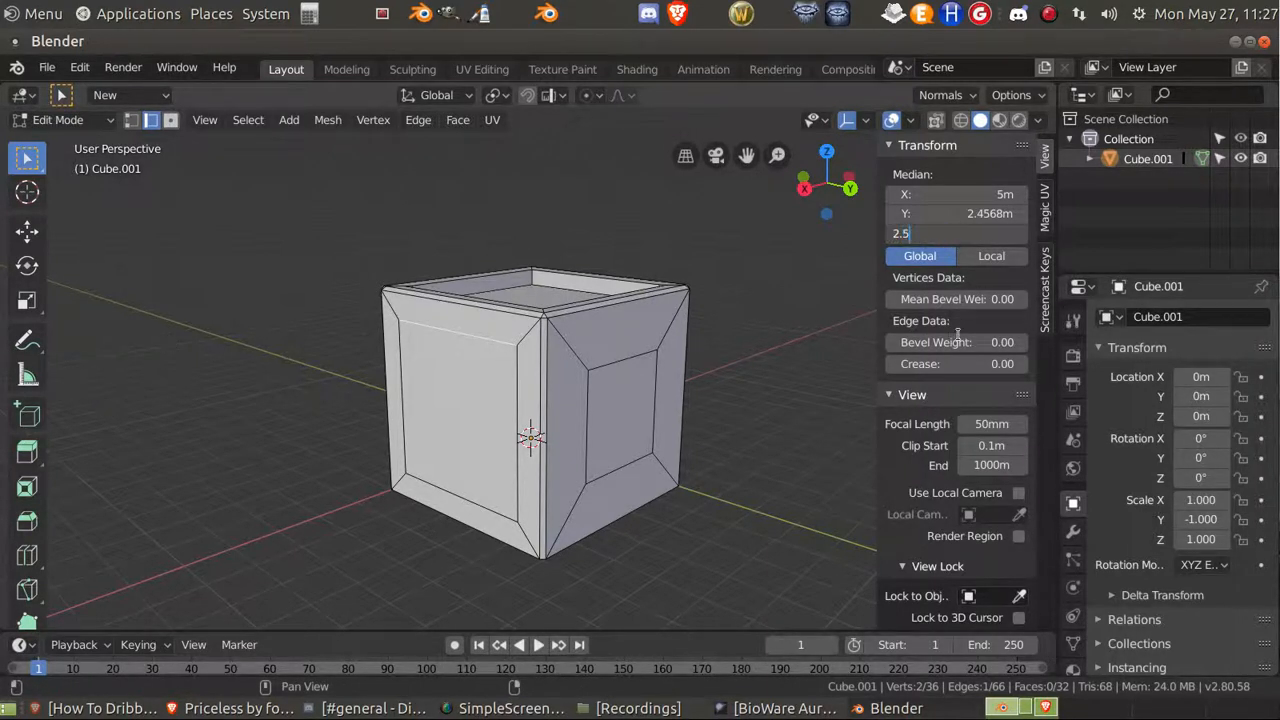
{"action": "type", "text": "5"}
{"action": "key", "text": "Return"}
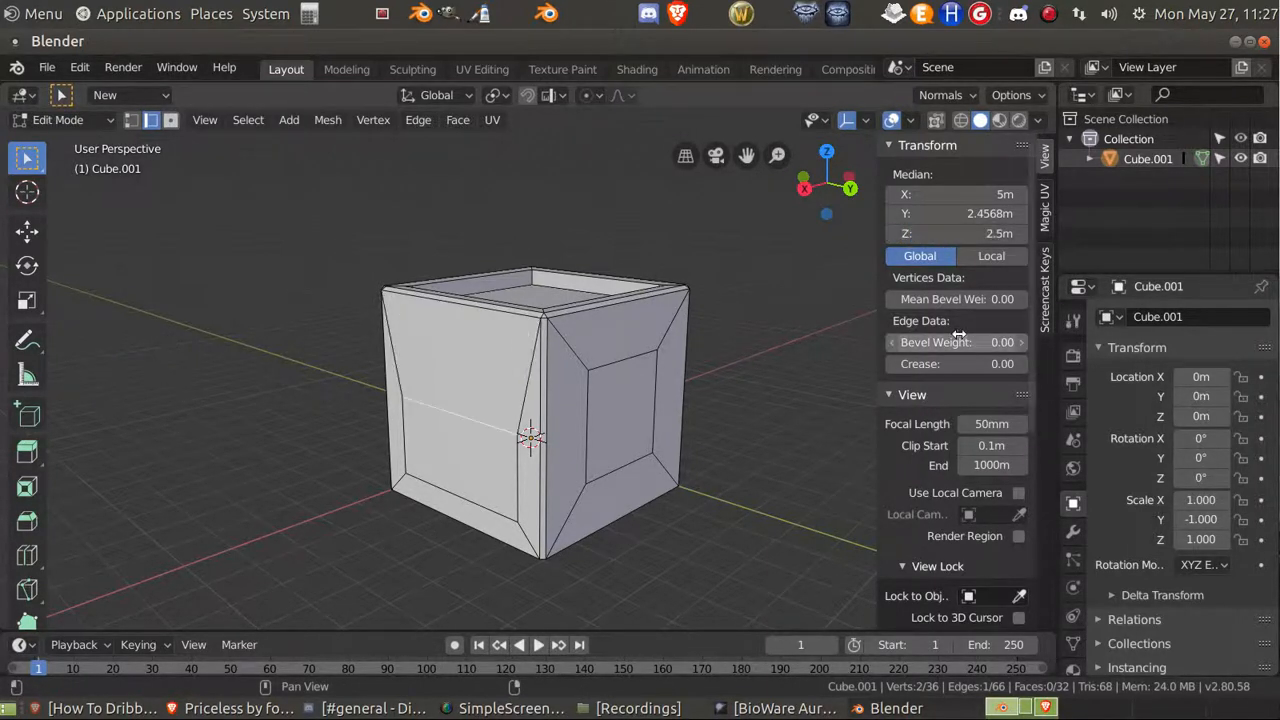
{"action": "left_click", "coordinate": [624, 362]}
{"action": "left_click", "coordinate": [948, 233]}
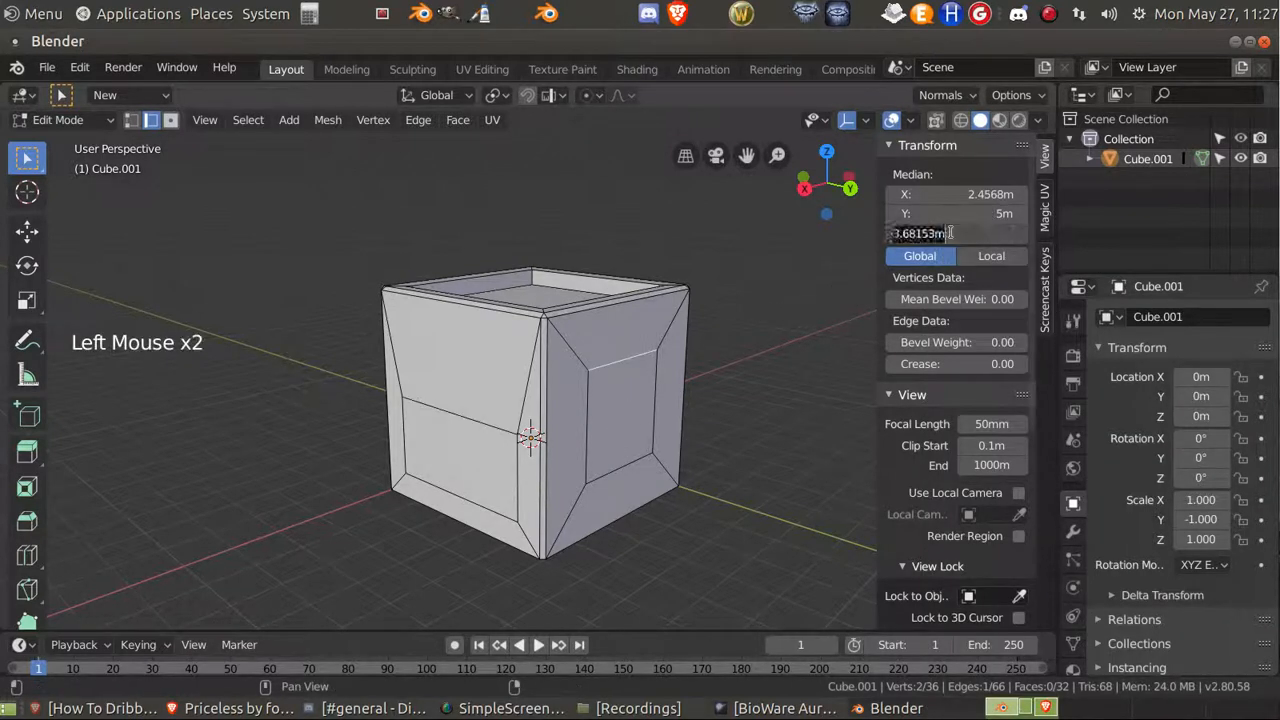
{"action": "type", "text": "2.5"}
{"action": "key", "text": "Return"}
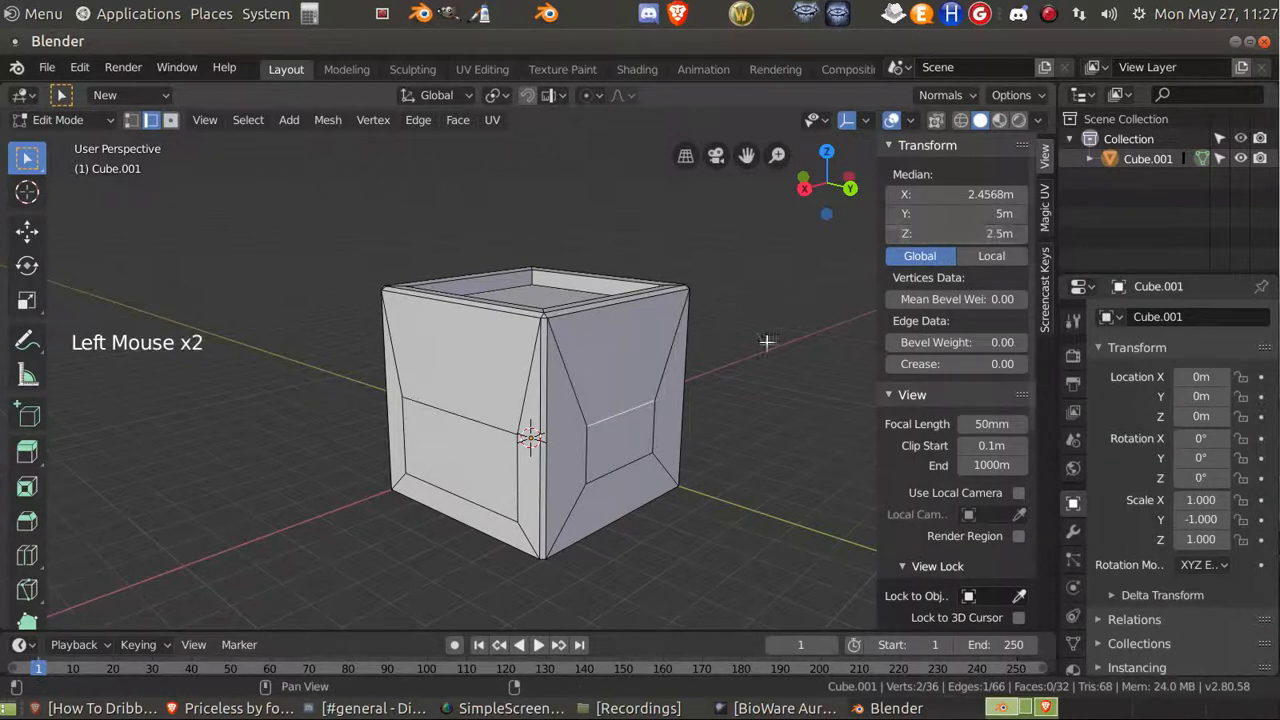
Set the lower edge of each inset panel on the positive X and Y sides to Z 1 m.
{"action": "left_click", "coordinate": [444, 497]}
{"action": "left_click", "coordinate": [450, 492]}
{"action": "left_click", "coordinate": [950, 233]}
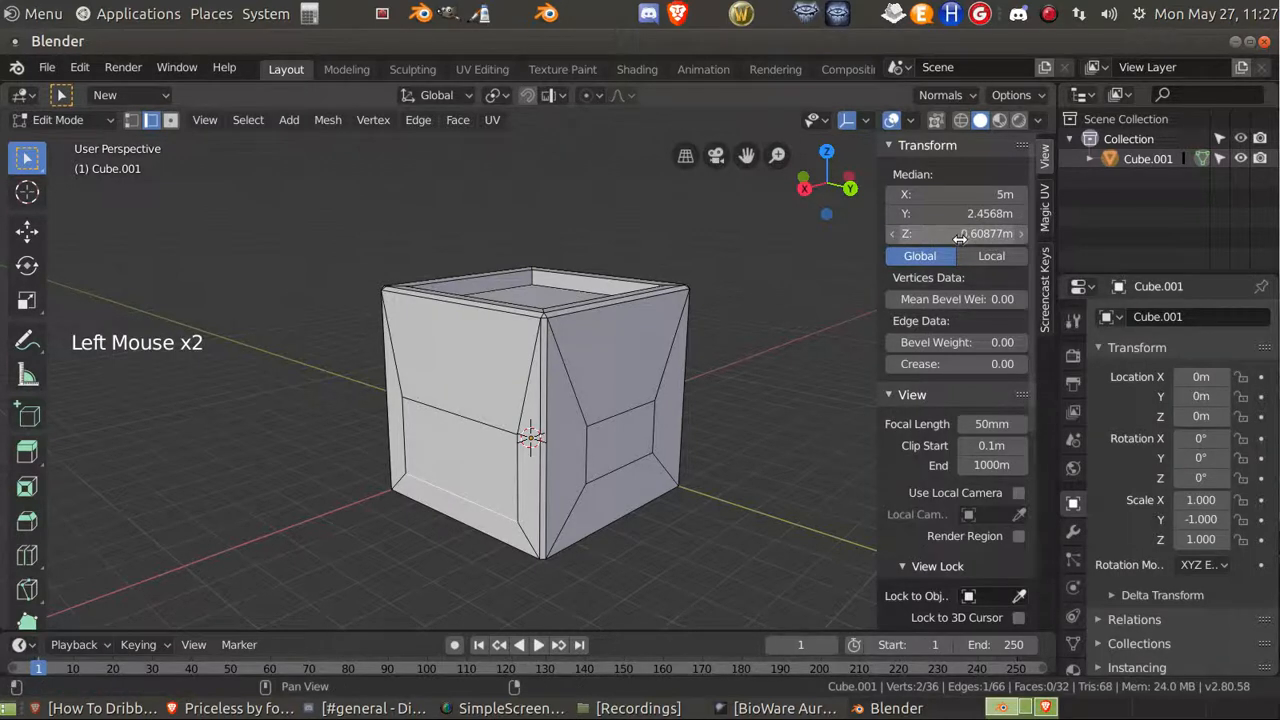
{"action": "type", "text": "1"}
{"action": "key", "text": "Return"}
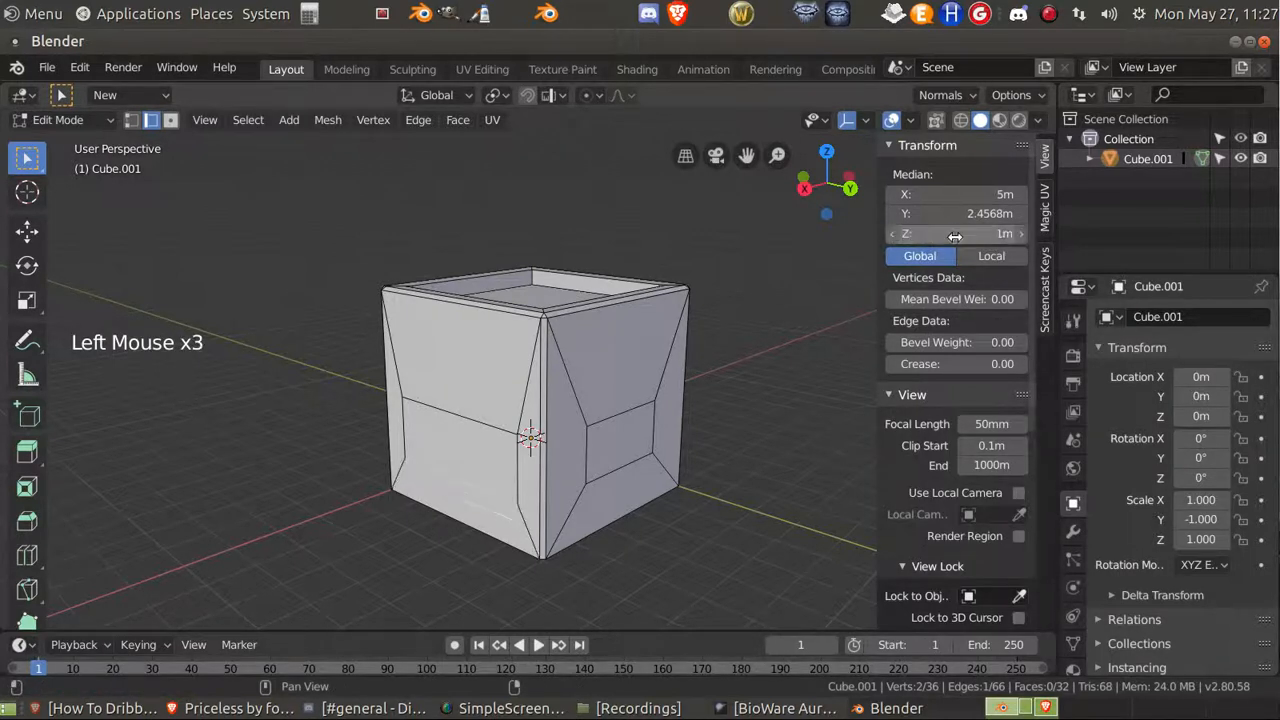
{"action": "left_click", "coordinate": [633, 460]}
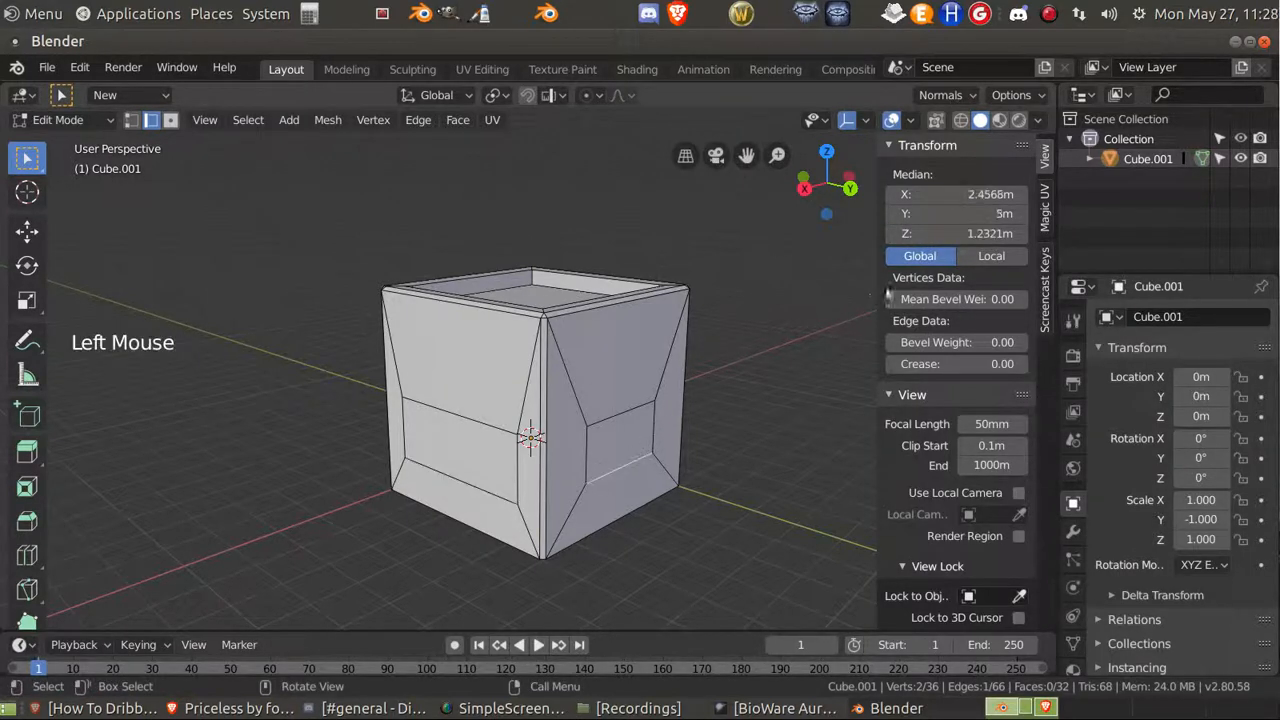
{"action": "double_click", "coordinate": [931, 233]}
{"action": "type", "text": "1"}
{"action": "key", "text": "Return"}
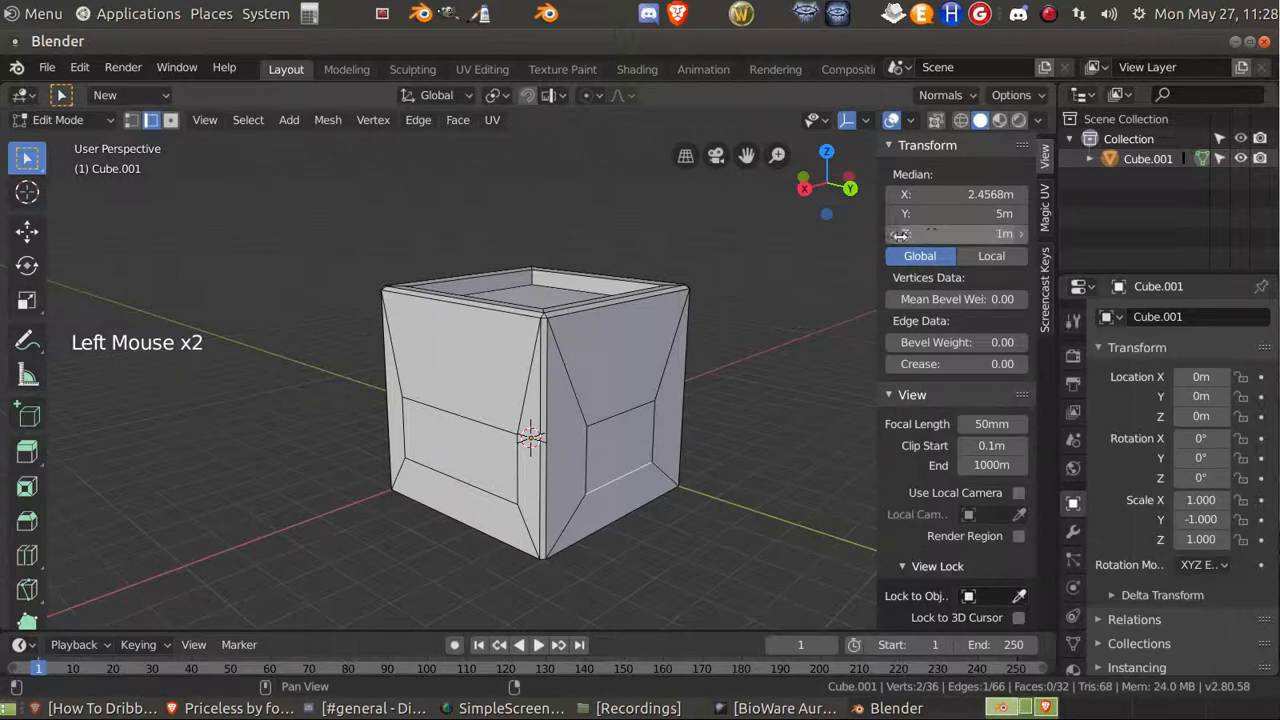
Move the panels' vertical edges nearest the bevelled corner to X 3 m on the positive Y side and Y 3 m on the positive X side.
{"action": "left_click", "coordinate": [587, 455]}
{"action": "double_click", "coordinate": [948, 195]}
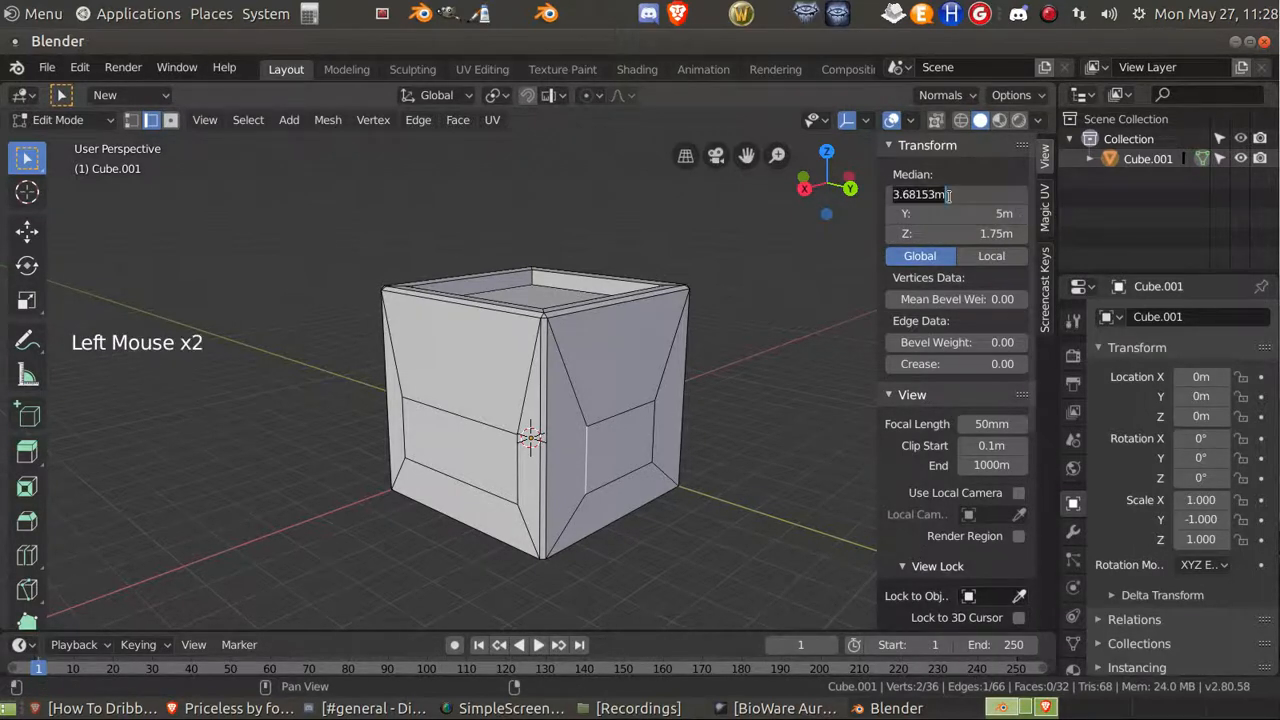
{"action": "type", "text": "3"}
{"action": "key", "text": "Return"}
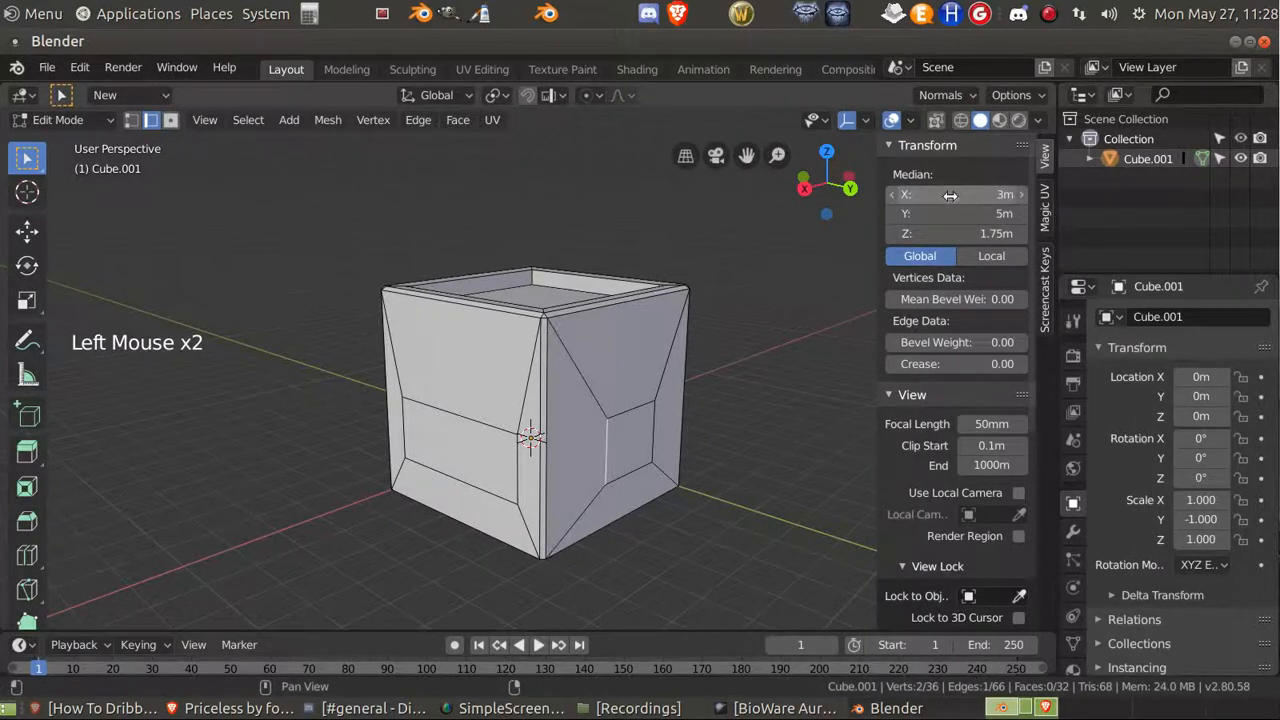
{"action": "left_click", "coordinate": [527, 457]}
{"action": "double_click", "coordinate": [958, 213]}
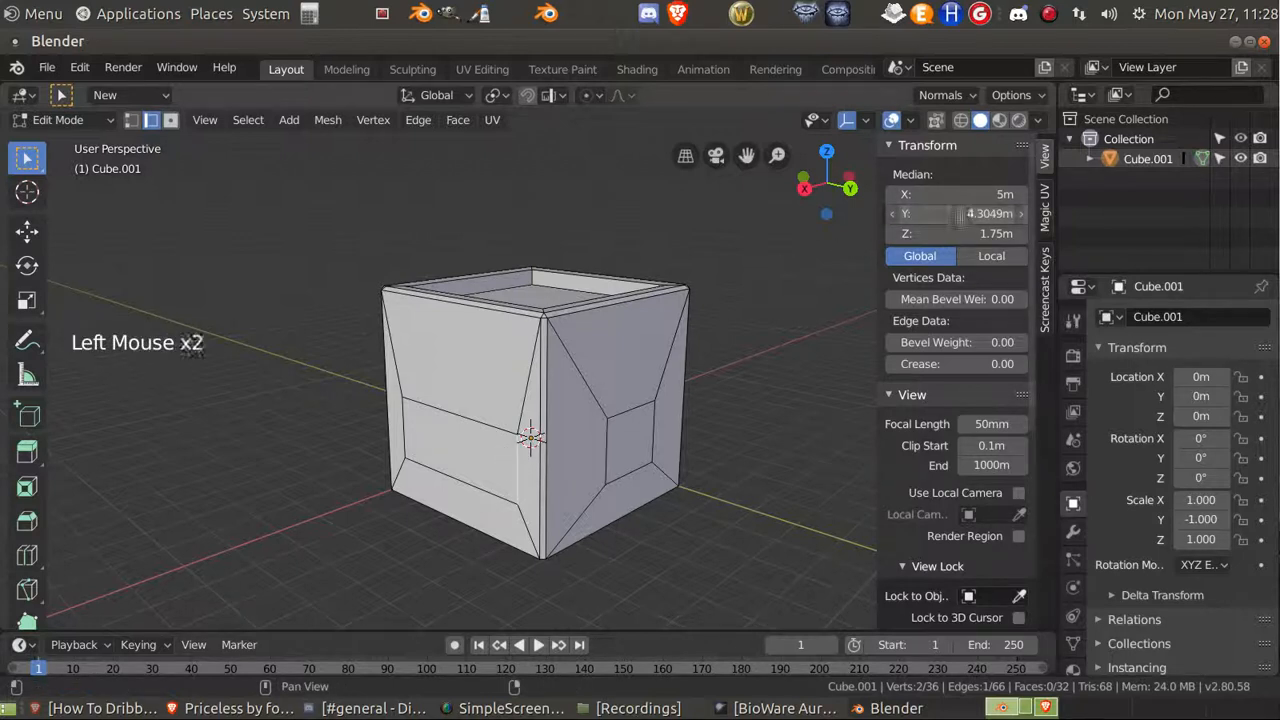
{"action": "type", "text": "3"}
{"action": "key", "text": "Return"}
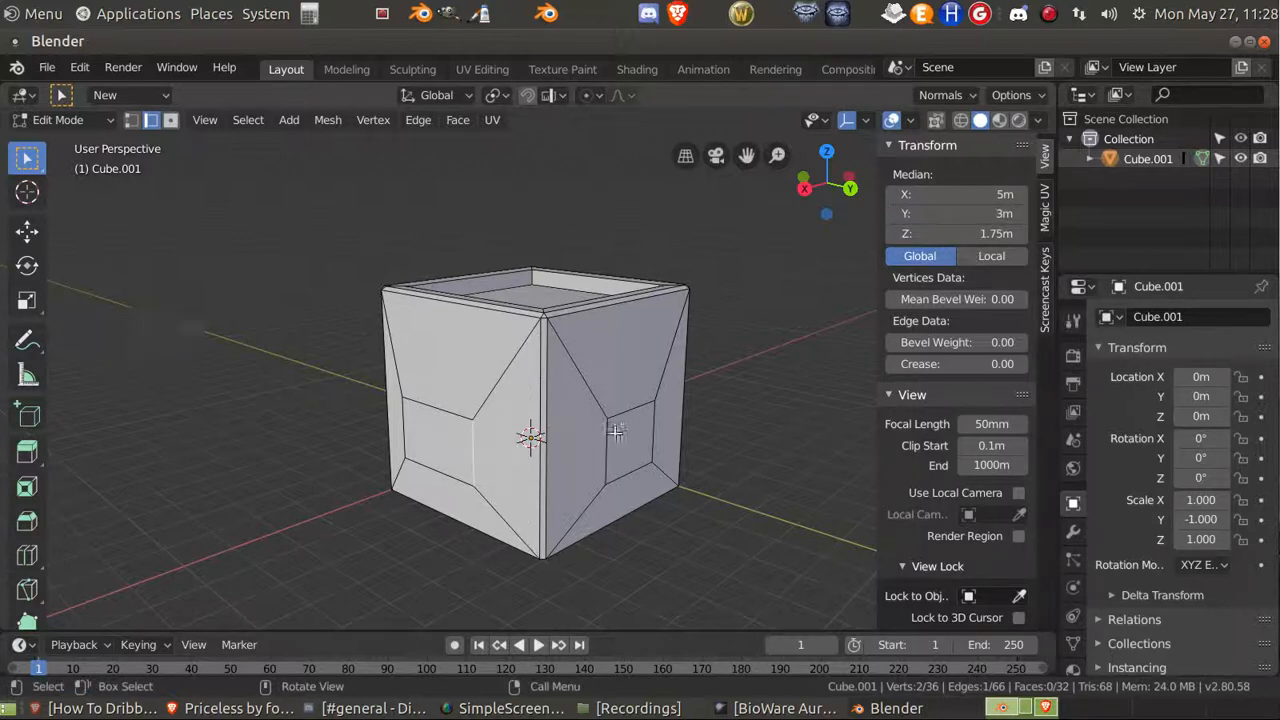
Move the panels' vertical edges farthest from the bevelled corner to X 1 m on the positive Y side and Y 1 m on the positive X side.
{"action": "left_click", "coordinate": [650, 428]}
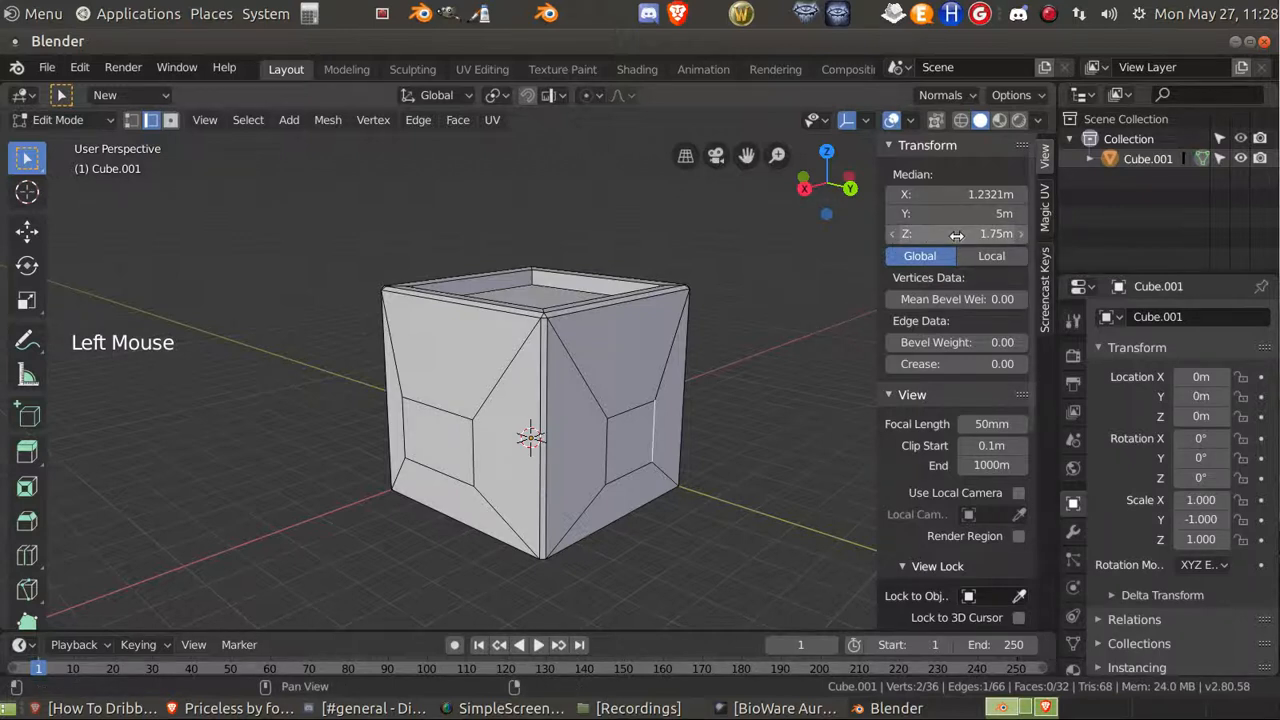
{"action": "left_click", "coordinate": [959, 197]}
{"action": "type", "text": "1"}
{"action": "key", "text": "Return"}
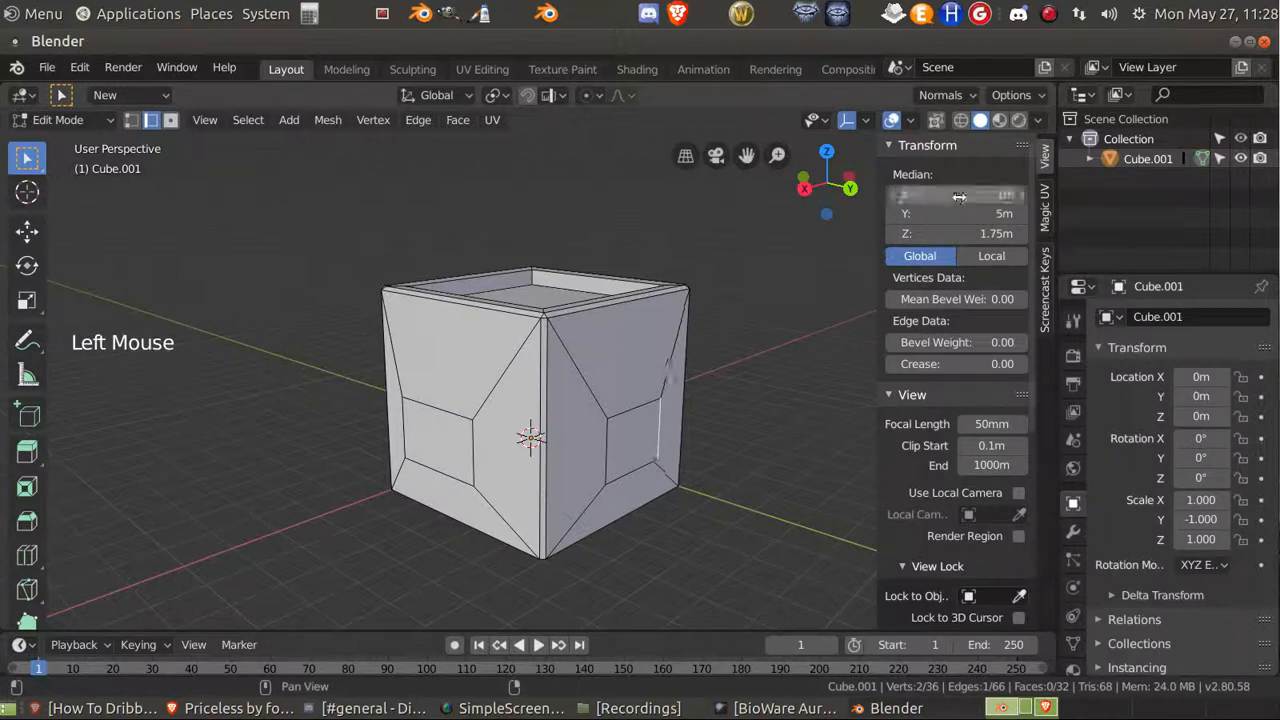
{"action": "left_click", "coordinate": [412, 416]}
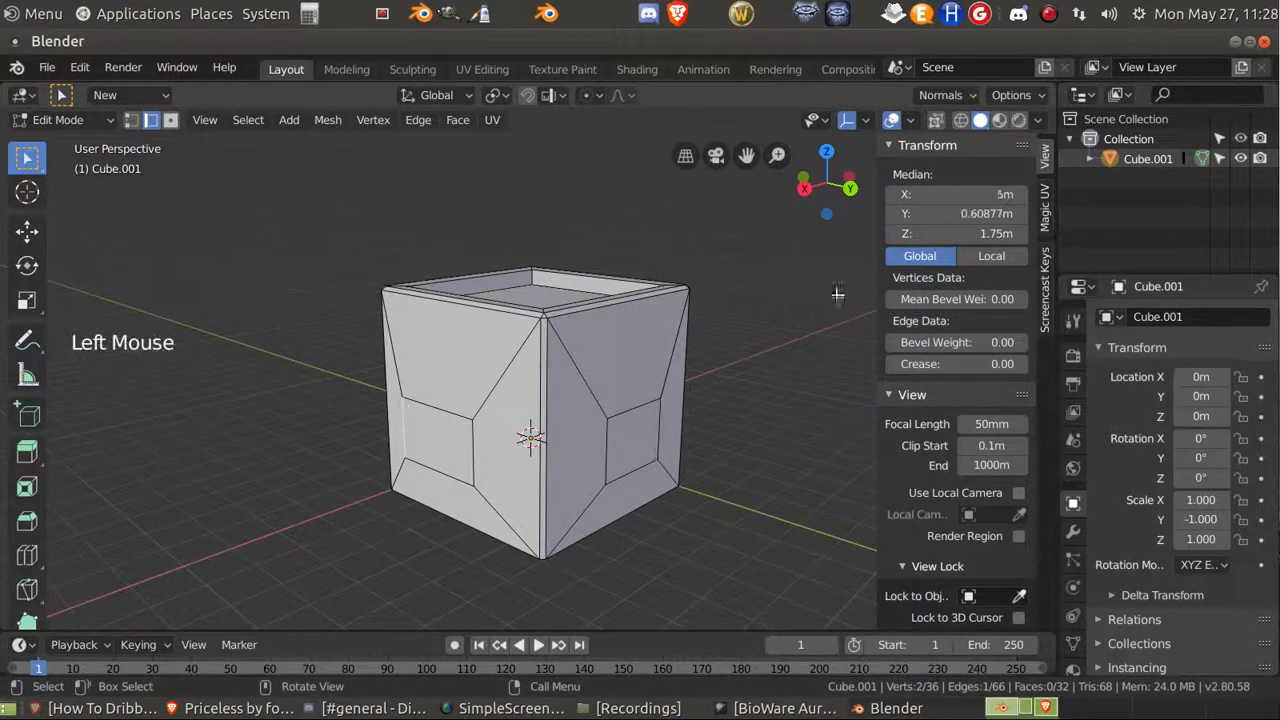
{"action": "double_click", "coordinate": [952, 213]}
{"action": "type", "text": "1m"}
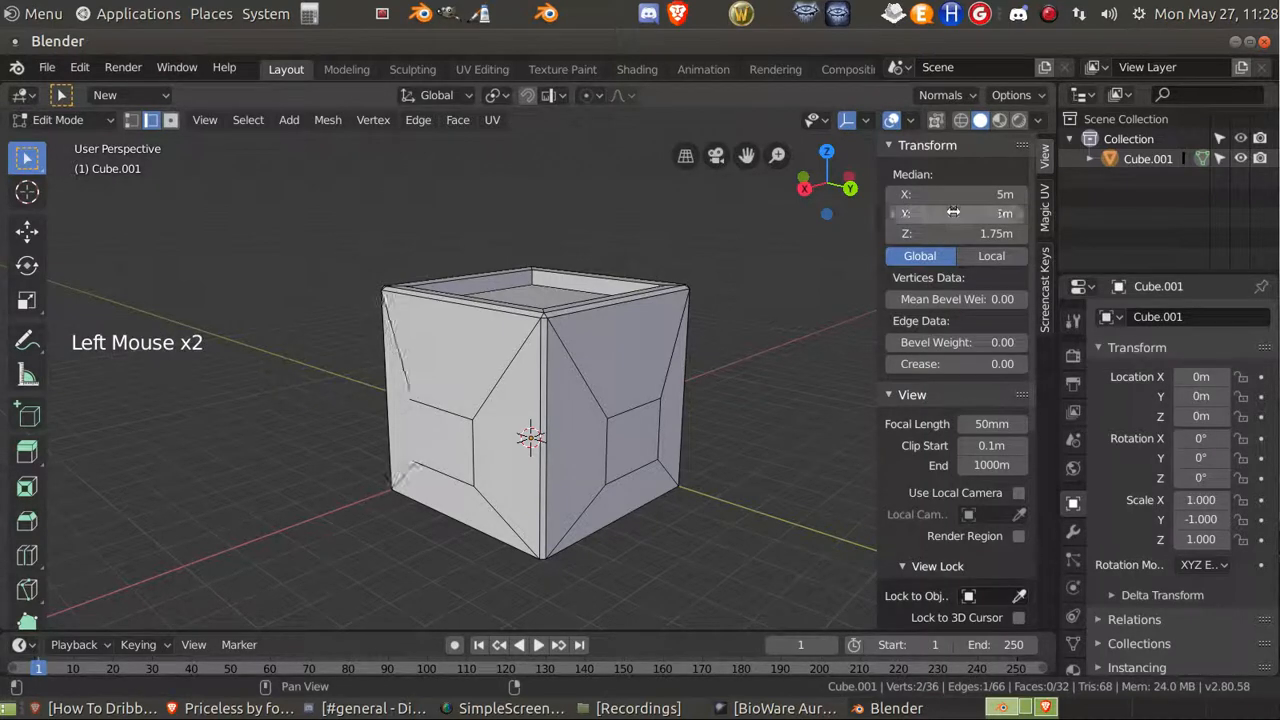
Set the selected vertical panel edge on the positive X side to Y 1 m and clear the selection.
{"action": "key", "text": "Return"}
{"action": "middle_click_drag", "start_coordinate": [600, 470], "coordinate": [522, 477]}
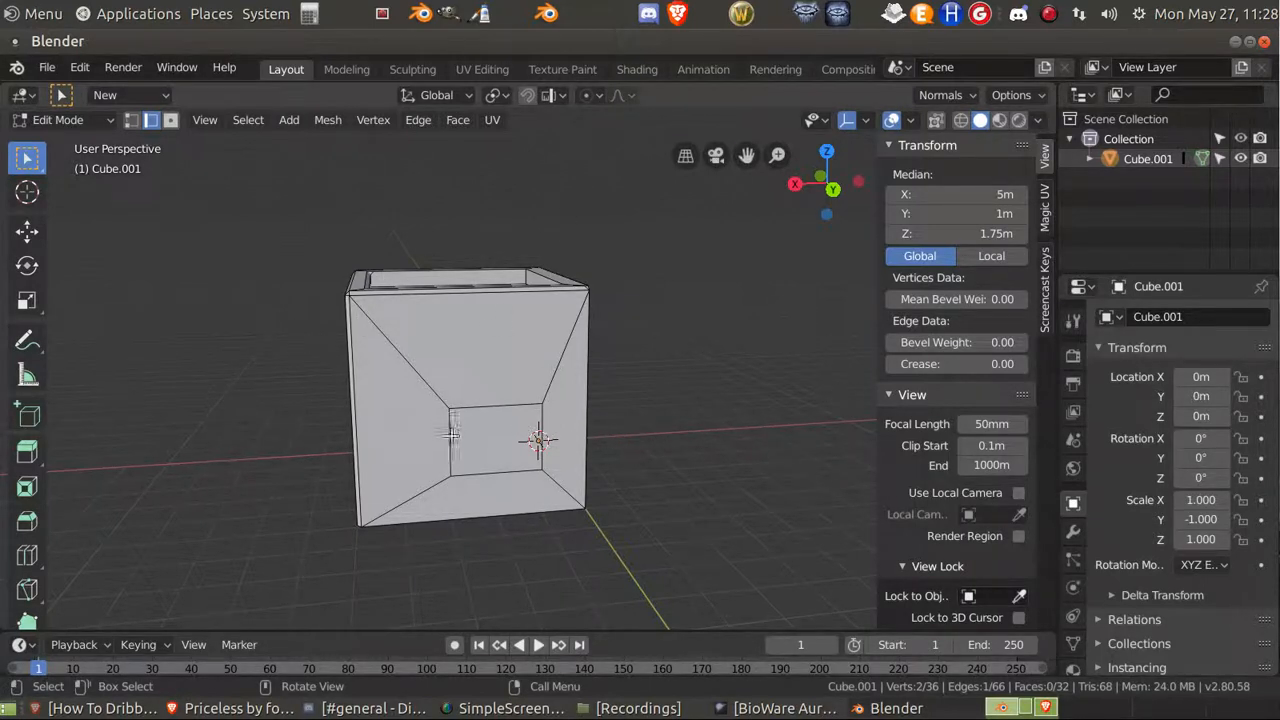
{"action": "middle_click_drag", "start_coordinate": [506, 442], "coordinate": [726, 433]}
{"action": "middle_click_drag", "start_coordinate": [580, 447], "coordinate": [448, 460]}
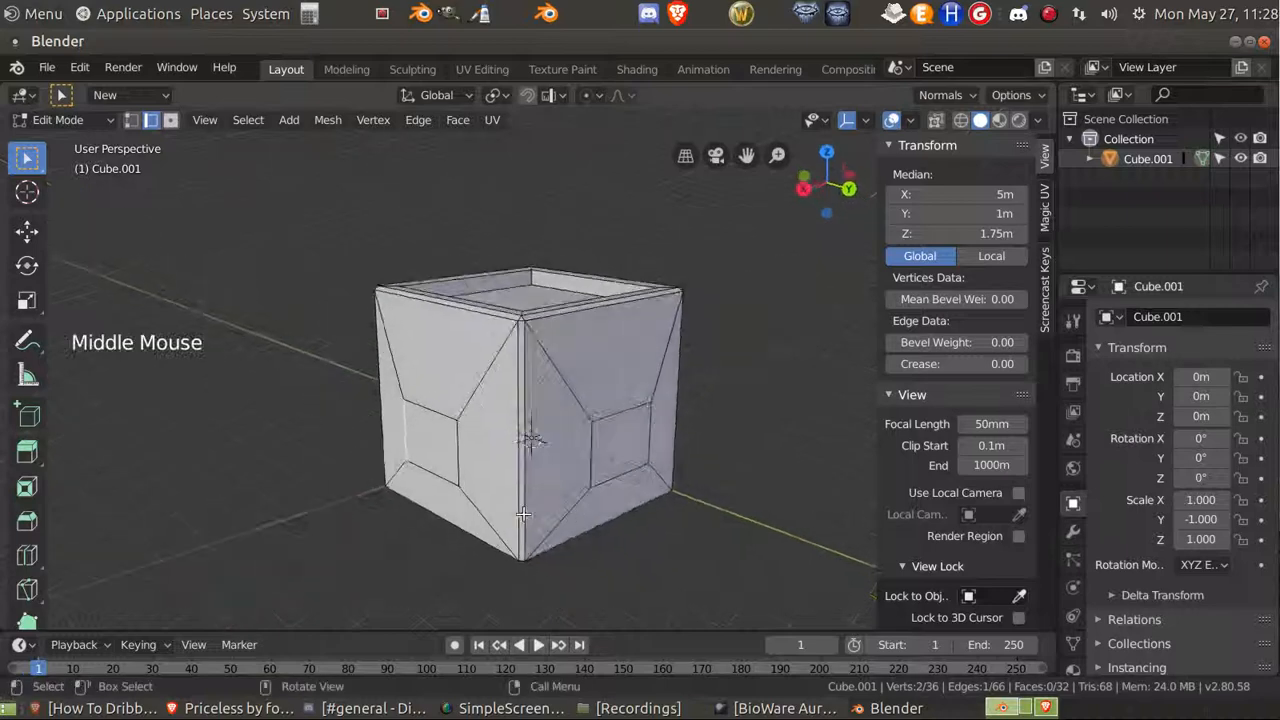
{"action": "left_click", "coordinate": [276, 483]}
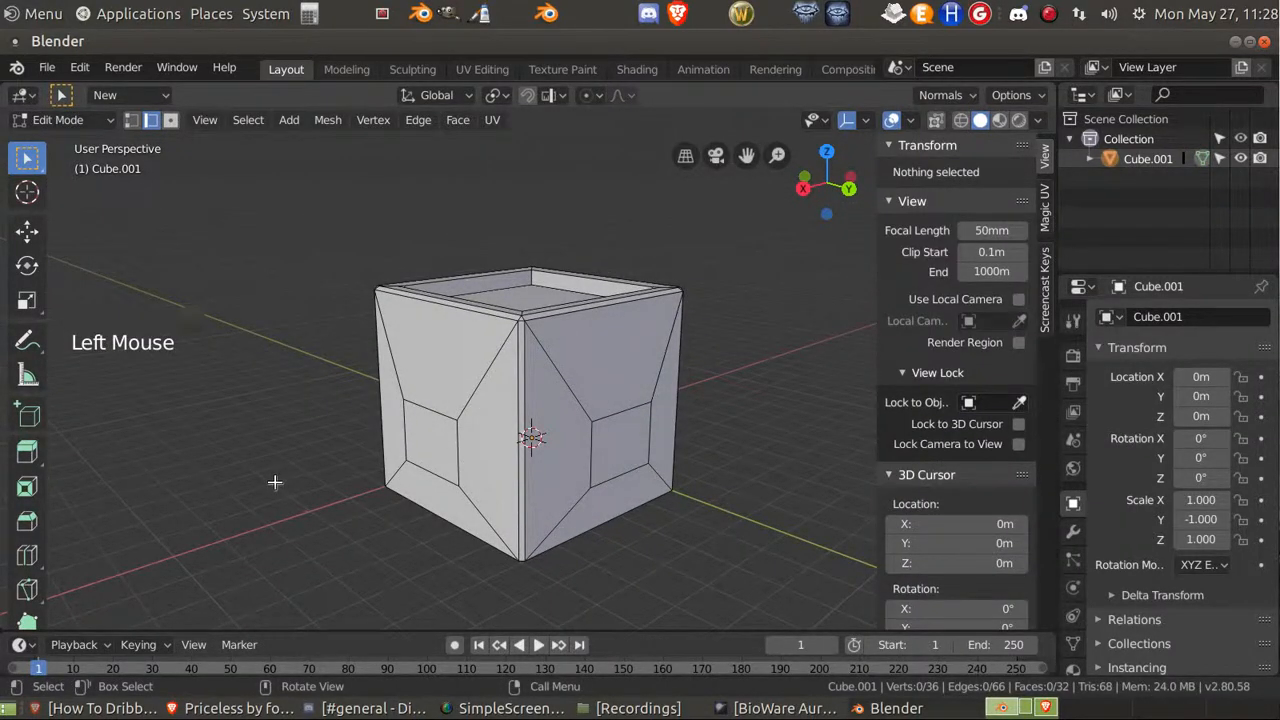
In face selection mode, extrude the inset panel on the positive Y side inward and set the extruded face to Y 4.6 m.
{"action": "key", "text": "3"}
{"action": "left_click", "coordinate": [624, 448]}
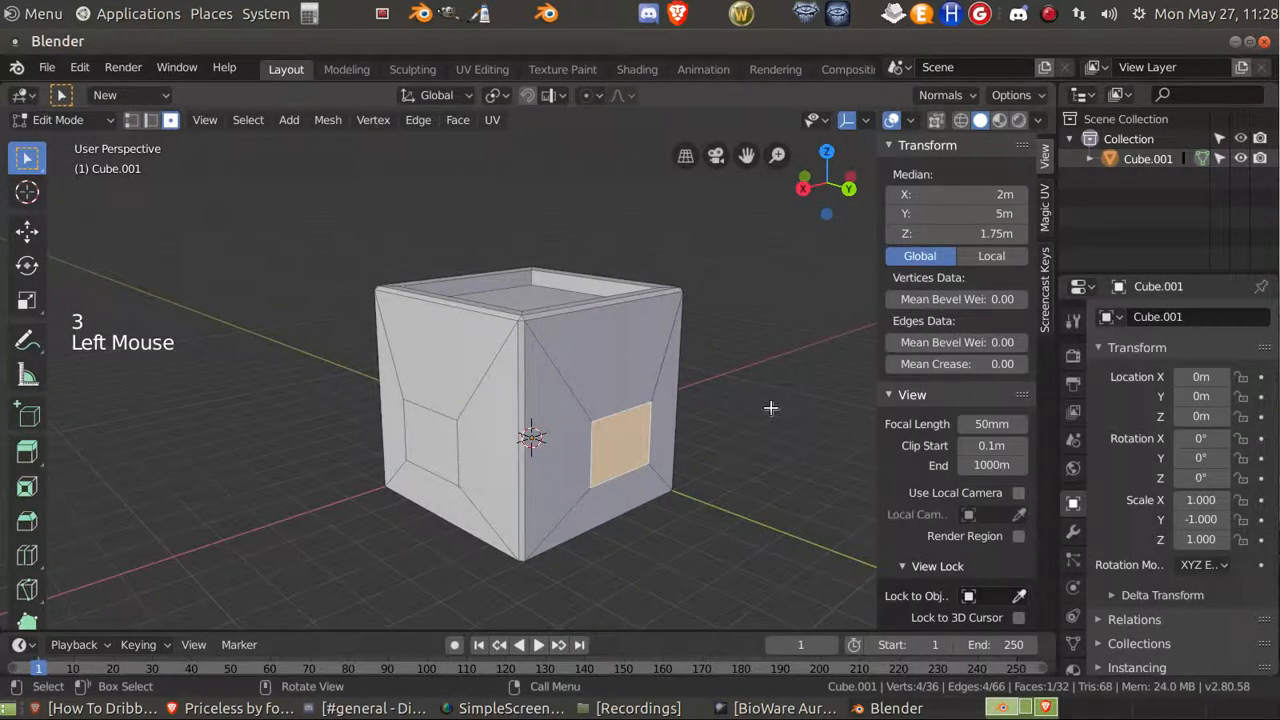
{"action": "key", "text": "e"}
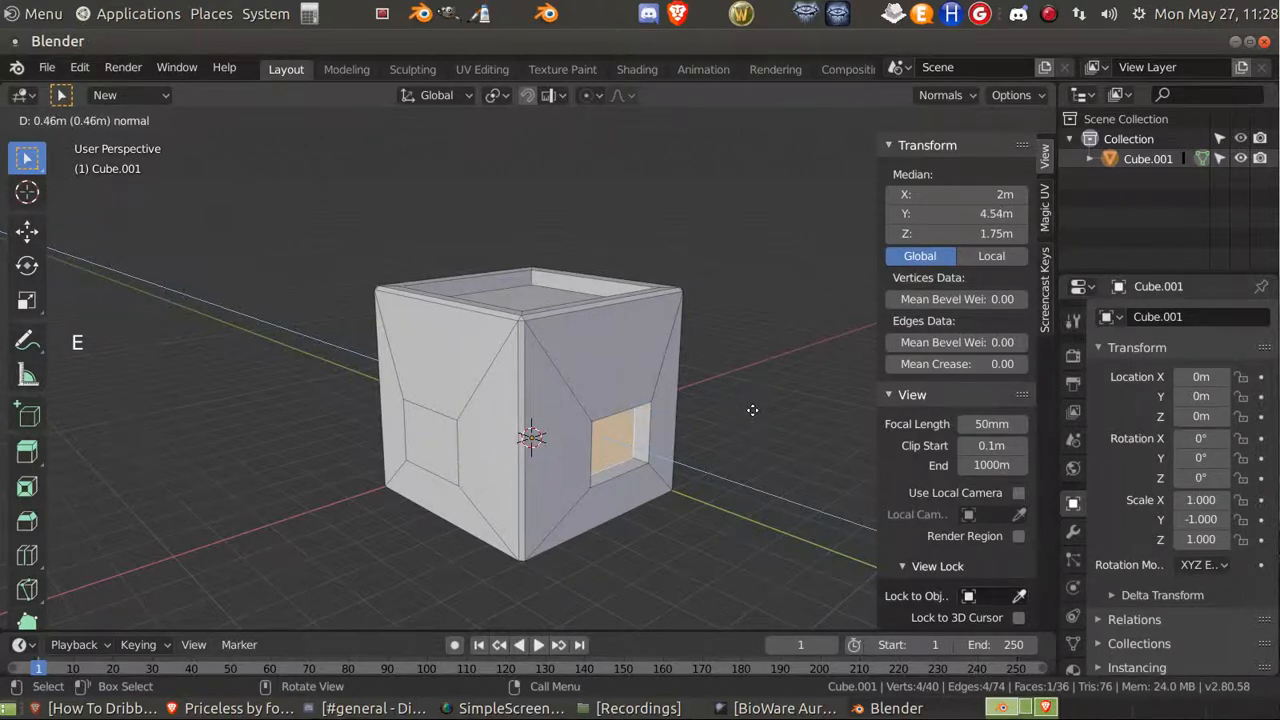
{"action": "left_click", "coordinate": [752, 410]}
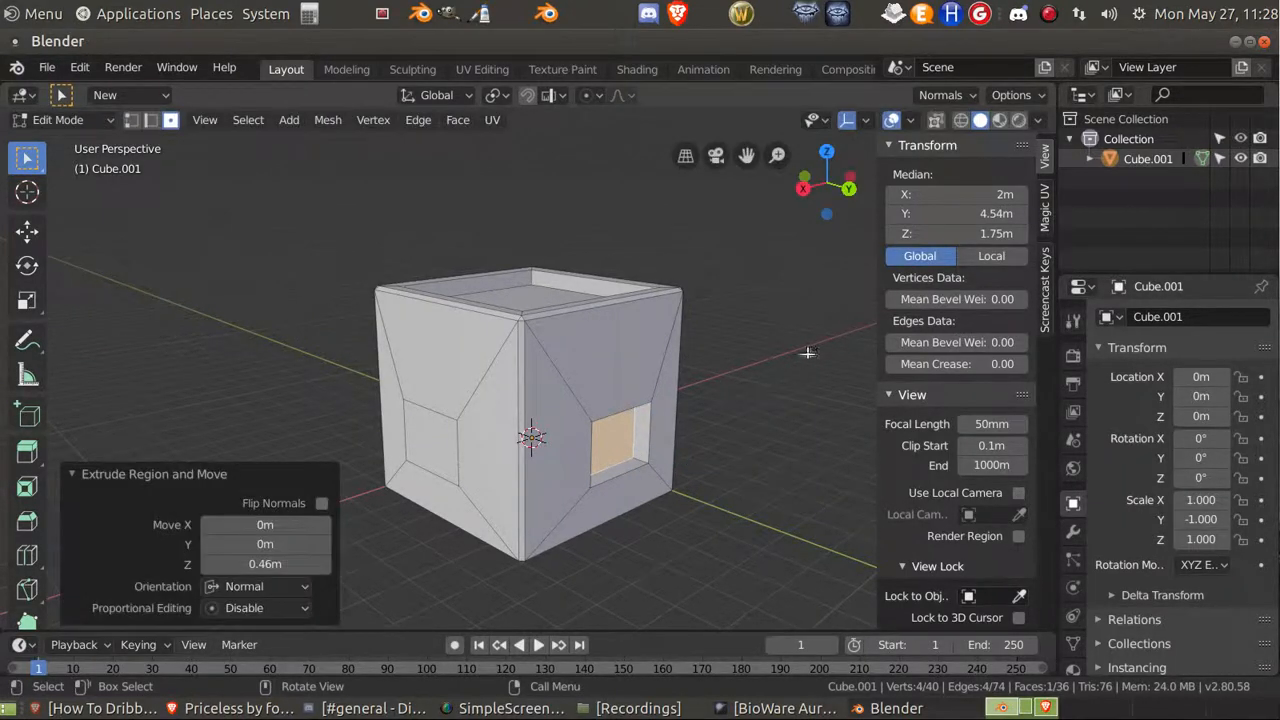
{"action": "left_click", "coordinate": [945, 214]}
{"action": "type", "text": "4.6"}
{"action": "key", "text": "Return"}
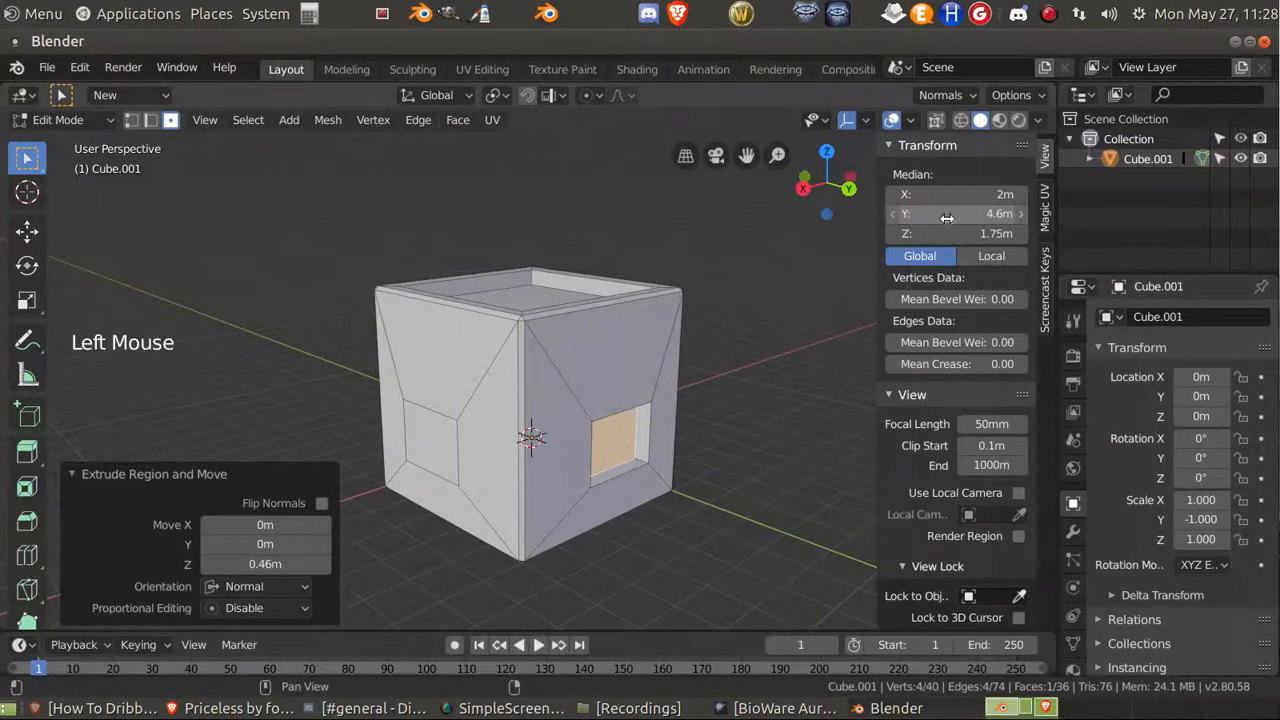
Extrude the inset panel on the positive X side inward, set the extruded face to X 4.6 m, and deselect it.
{"action": "left_click", "coordinate": [478, 465]}
{"action": "left_click", "coordinate": [437, 454]}
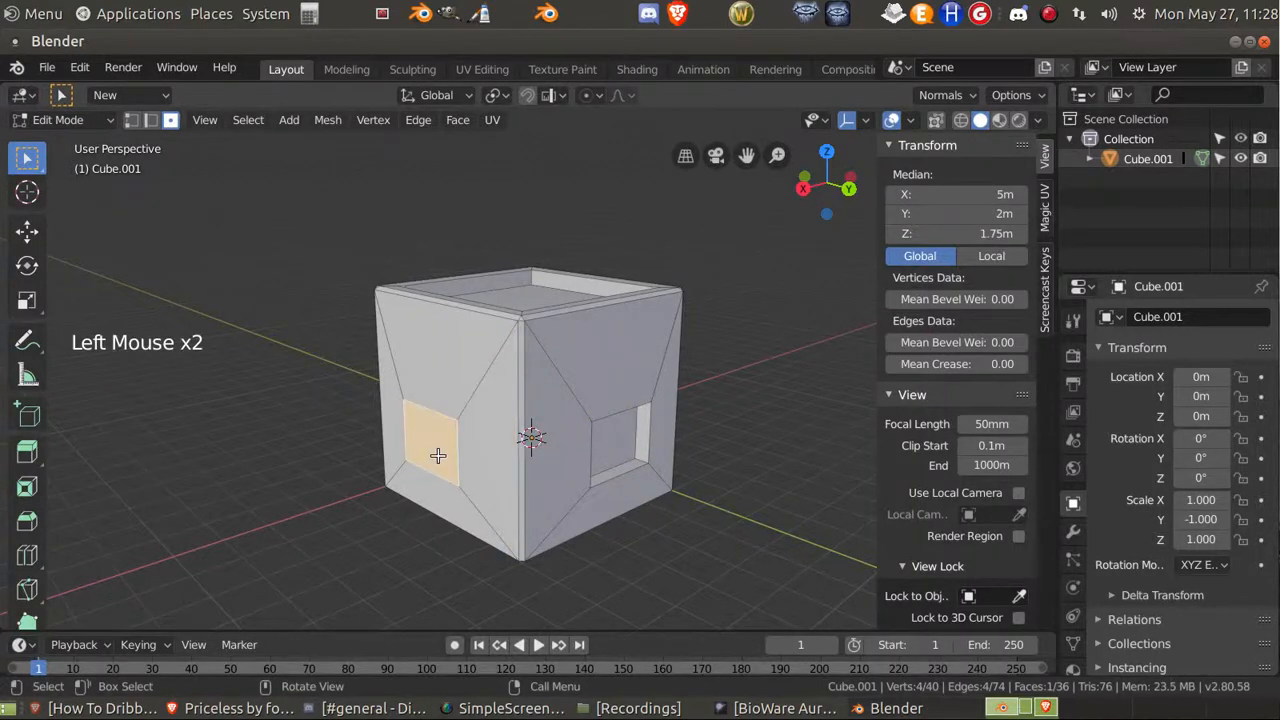
{"action": "key", "text": "e"}
{"action": "left_click", "coordinate": [454, 453]}
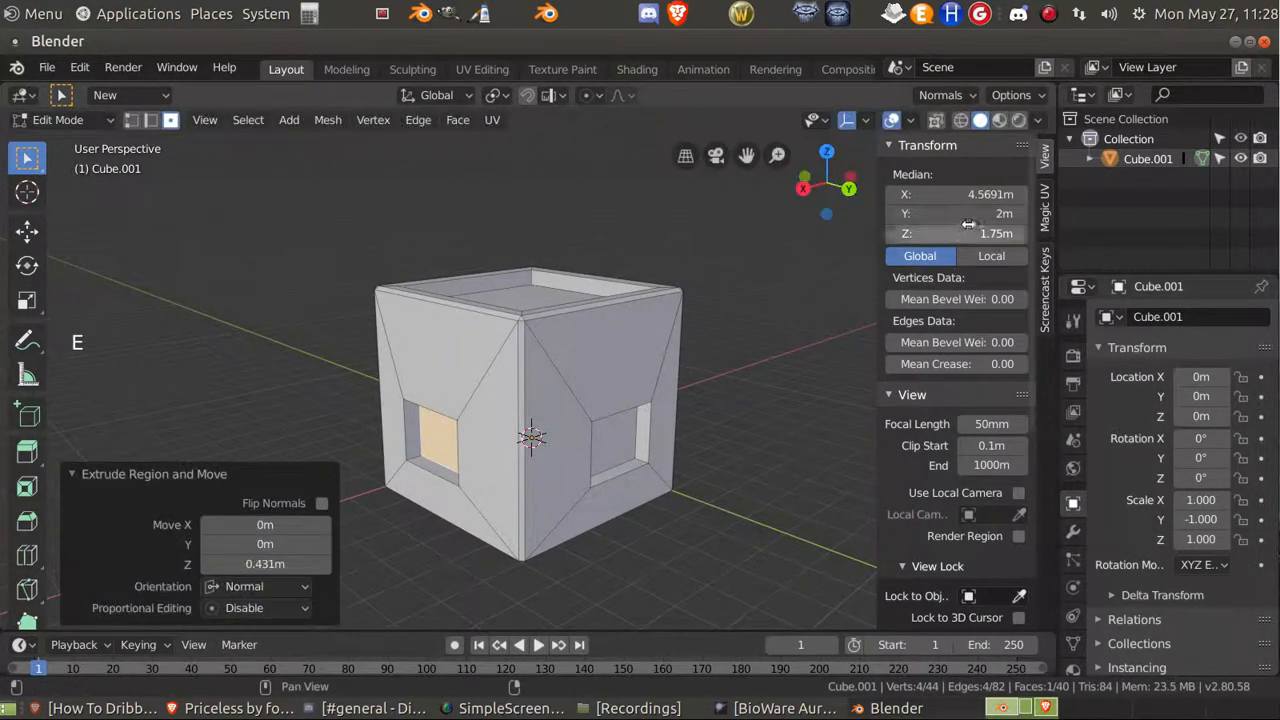
{"action": "left_click", "coordinate": [948, 195]}
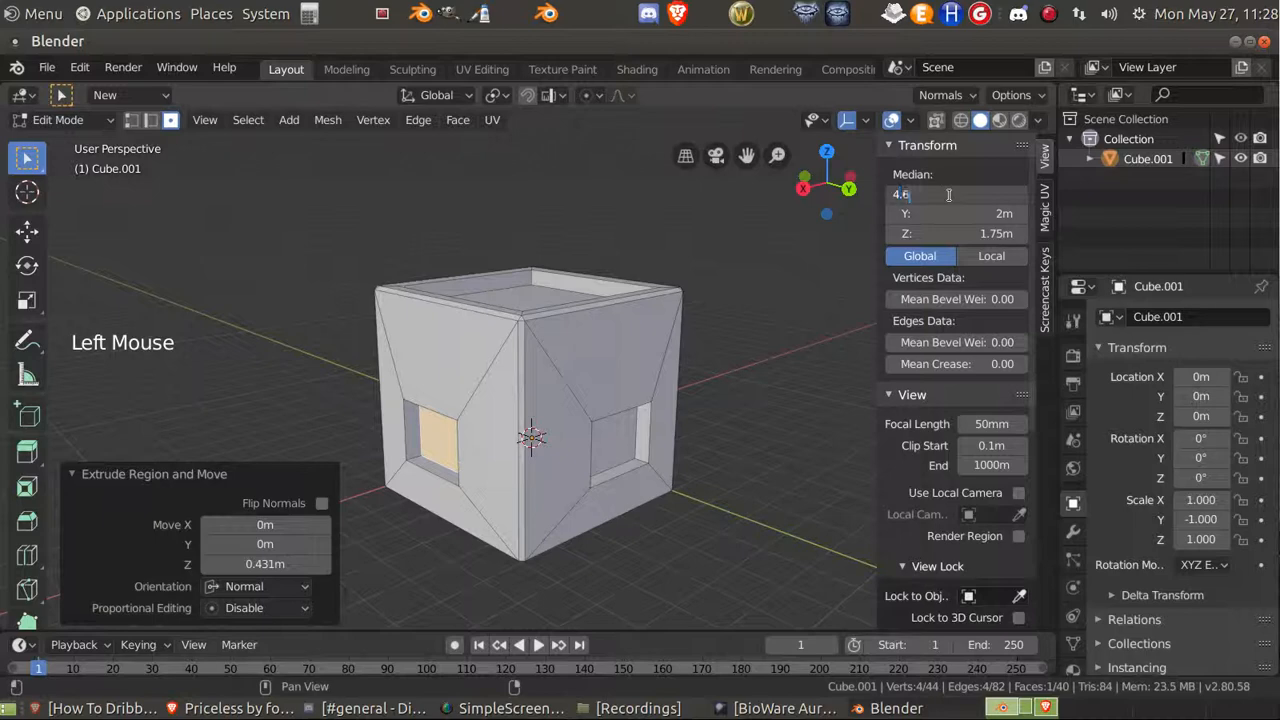
{"action": "type", "text": "4.6"}
{"action": "key", "text": "Return"}
{"action": "left_click", "coordinate": [711, 551]}
{"action": "middle_click_drag", "start_coordinate": [711, 551], "coordinate": [723, 398]}
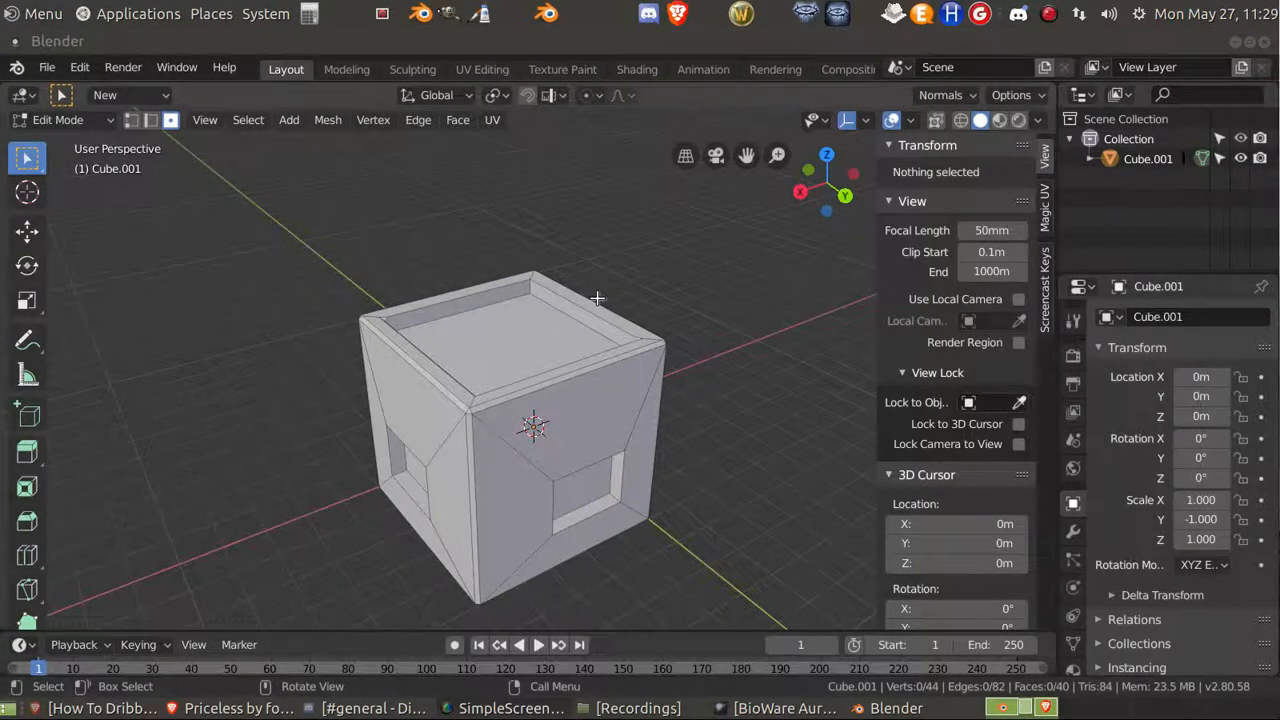
In vertex selection mode, delete the two top rim corner vertices nearest the Z axis, opposite the bevelled vertical corner.
{"action": "left_click", "coordinate": [674, 276]}
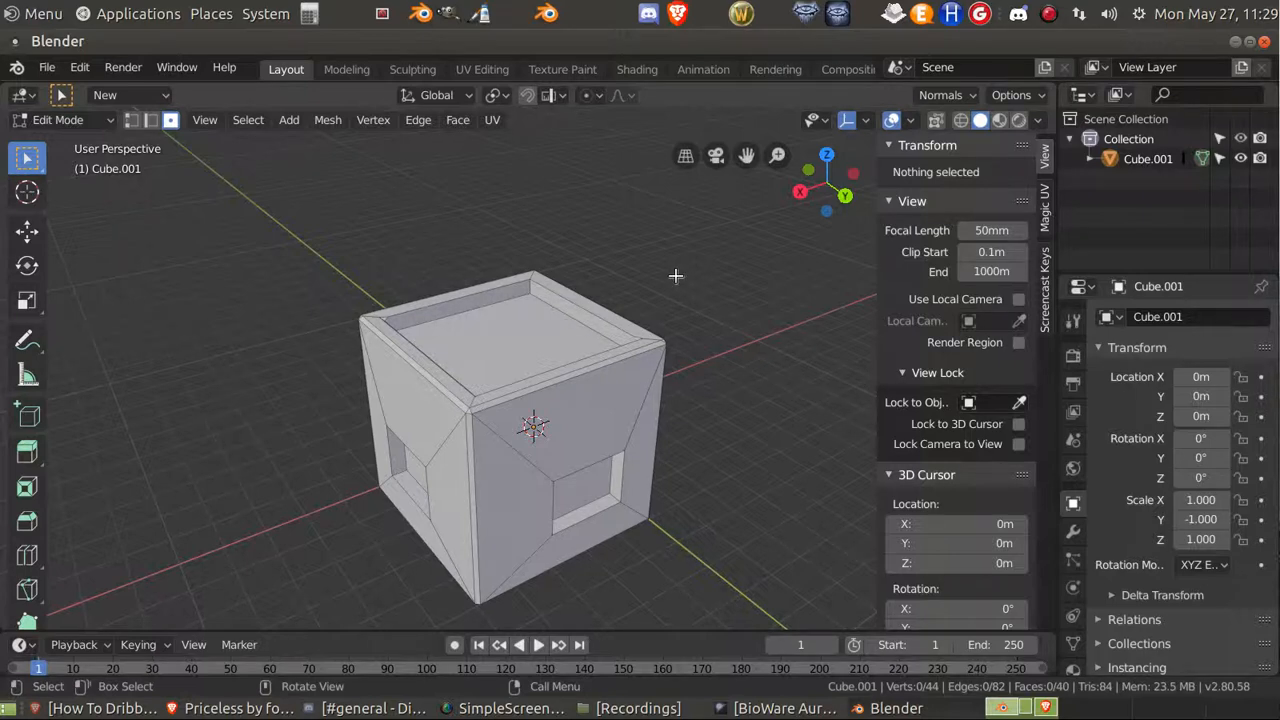
{"action": "middle_click_drag", "start_coordinate": [682, 314], "coordinate": [669, 317]}
{"action": "middle_click_drag", "start_coordinate": [590, 283], "coordinate": [598, 253]}
{"action": "left_click", "coordinate": [542, 264]}
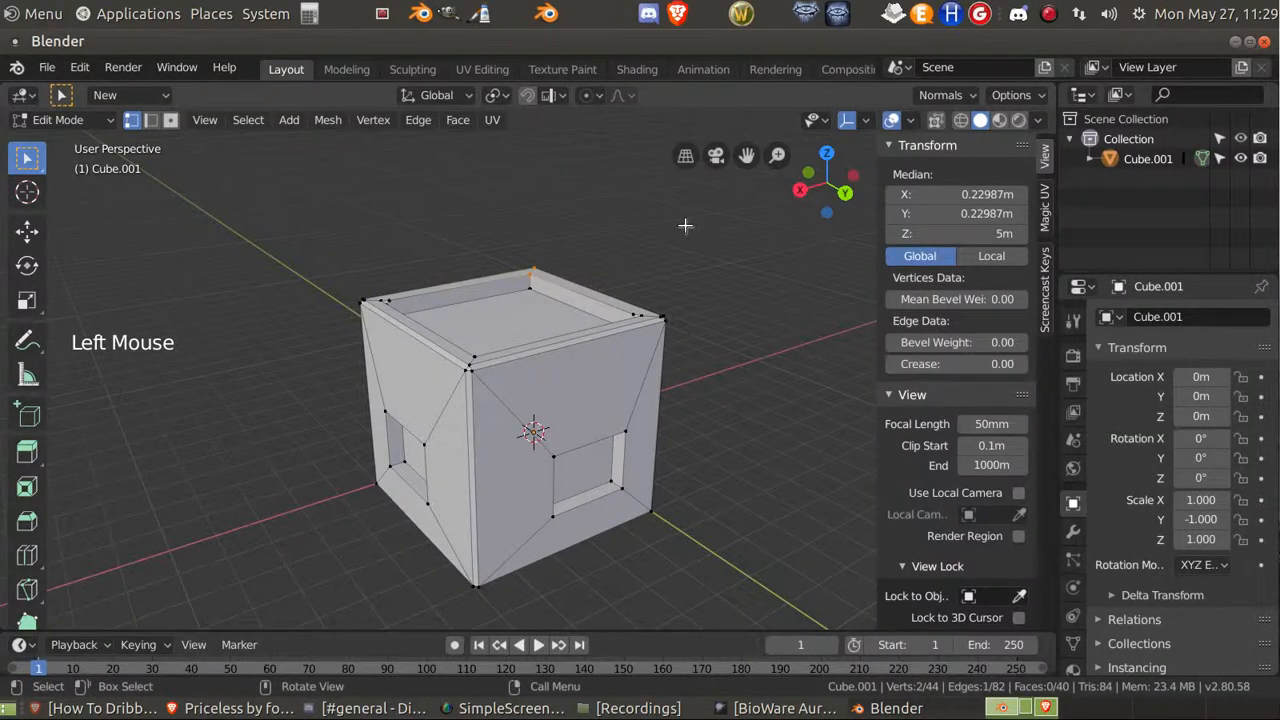
{"action": "key", "text": "Delete"}
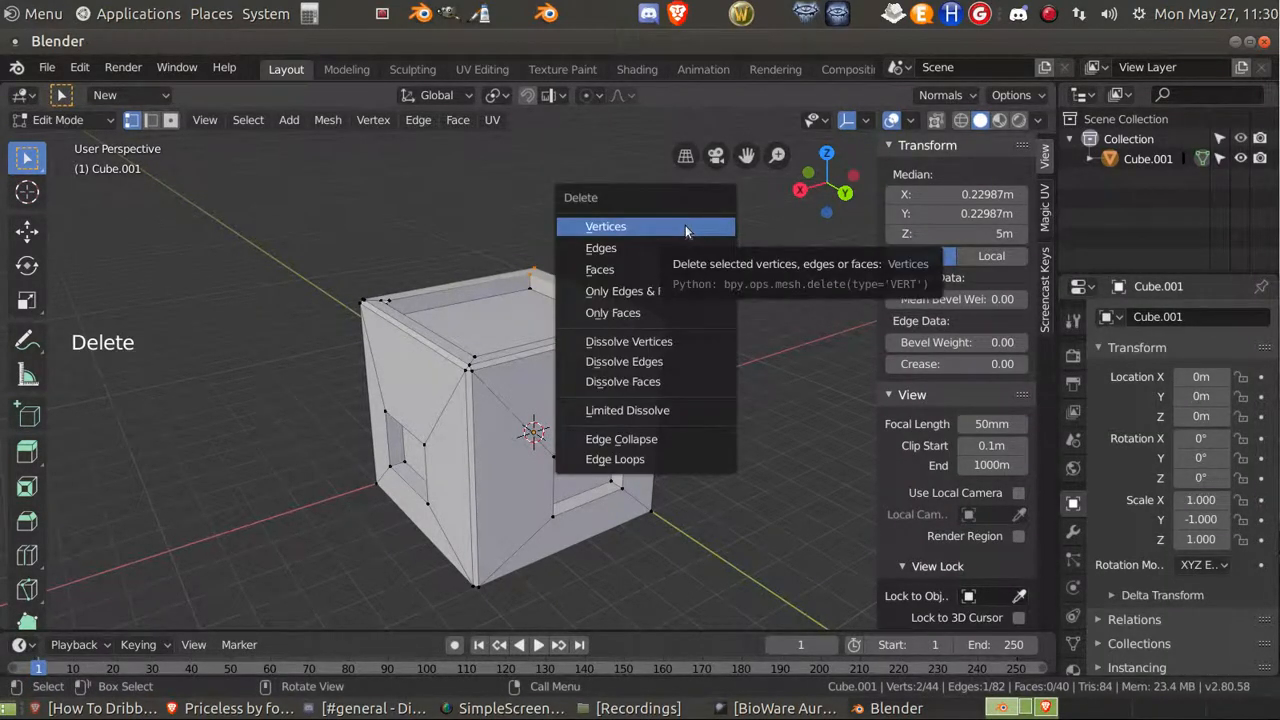
{"action": "left_click", "coordinate": [686, 231]}
Move the free corner vertex of the recessed top floor to X 0 m and Y 0 m.
{"action": "middle_click_drag", "start_coordinate": [711, 374], "coordinate": [557, 409]}
{"action": "left_click", "coordinate": [542, 425]}
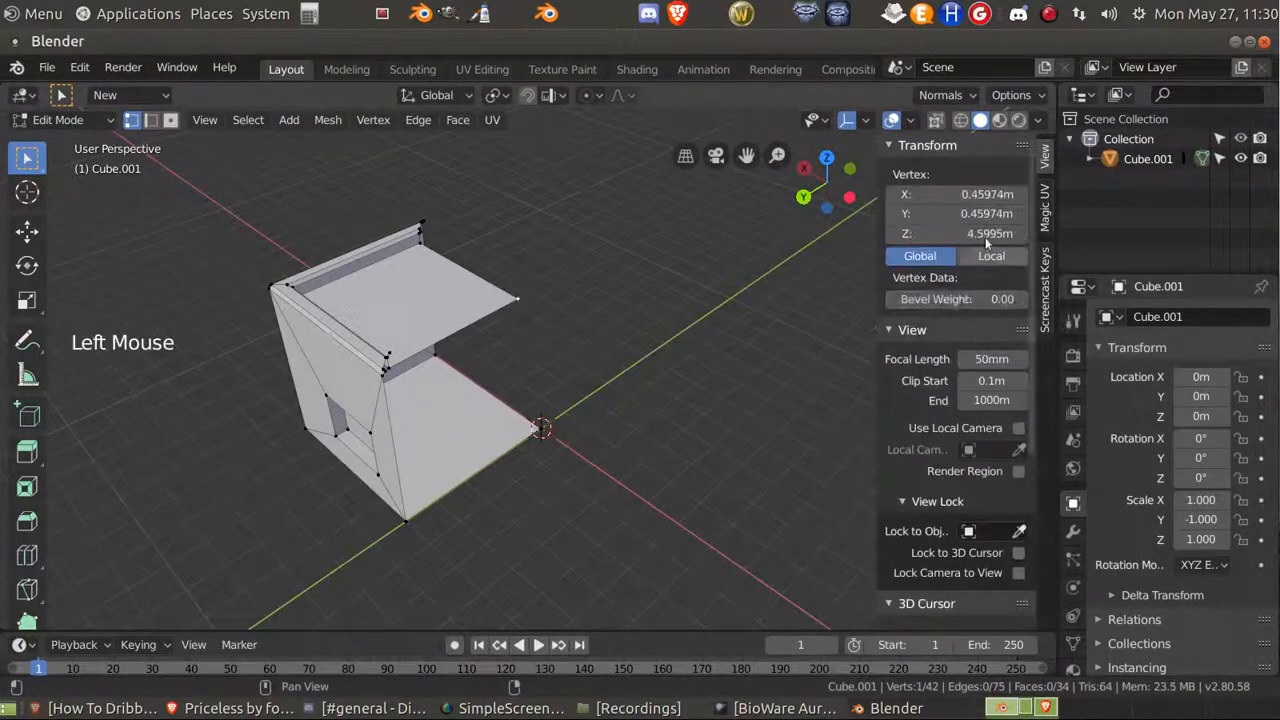
{"action": "left_click", "coordinate": [936, 194]}
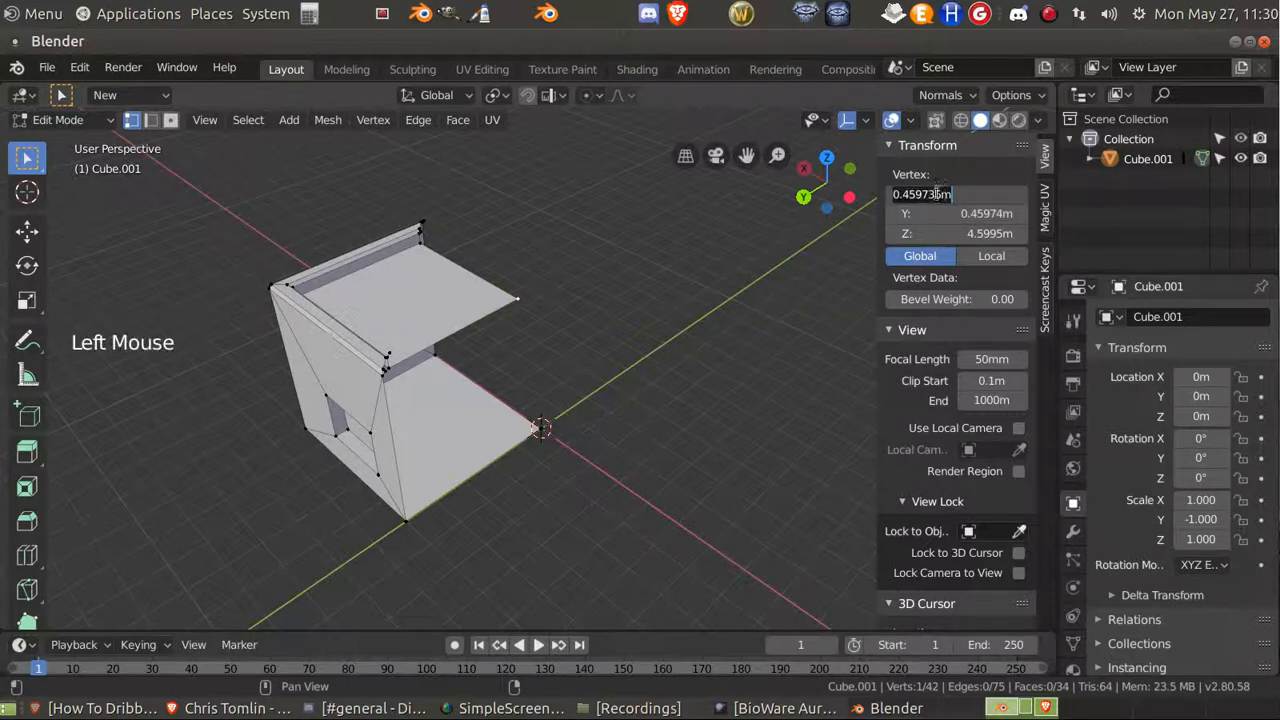
{"action": "type", "text": "0"}
{"action": "key", "text": "Tab"}
{"action": "type", "text": "0"}
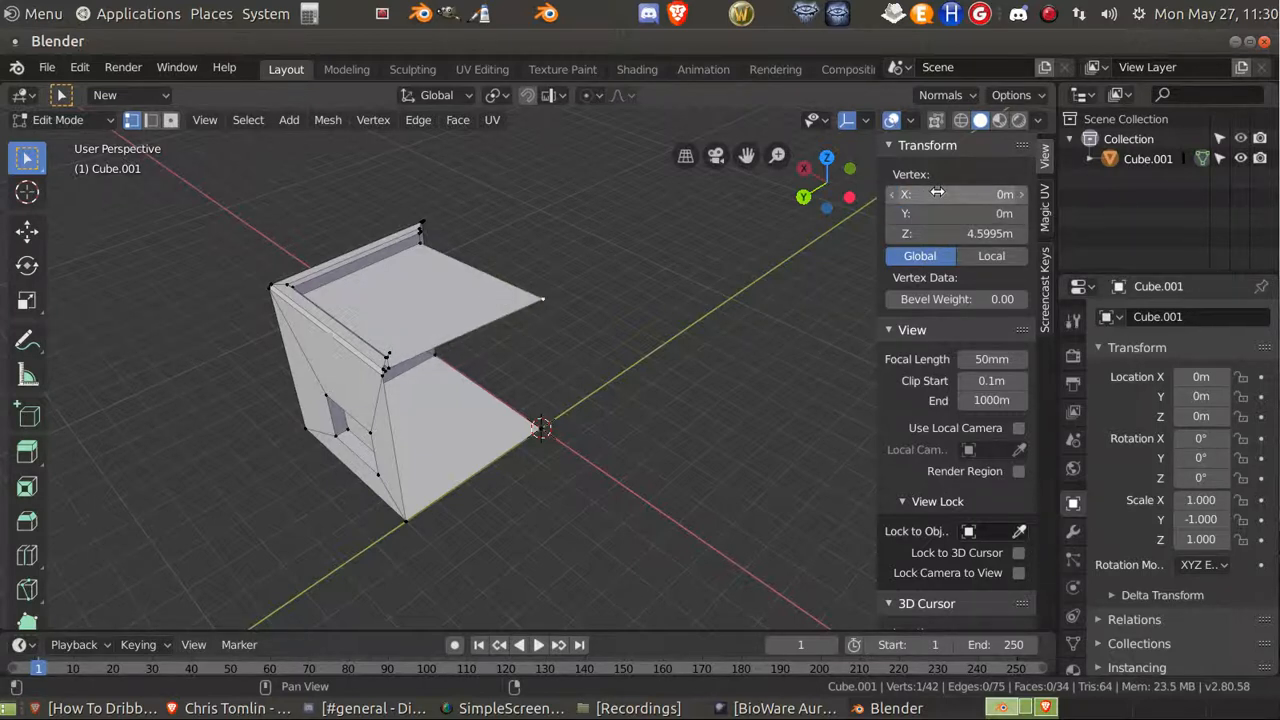
{"action": "key", "text": "Return"}
Delete the protruding inner rim vertex at the cut end of the positive X side rim.
{"action": "left_click", "coordinate": [420, 256]}
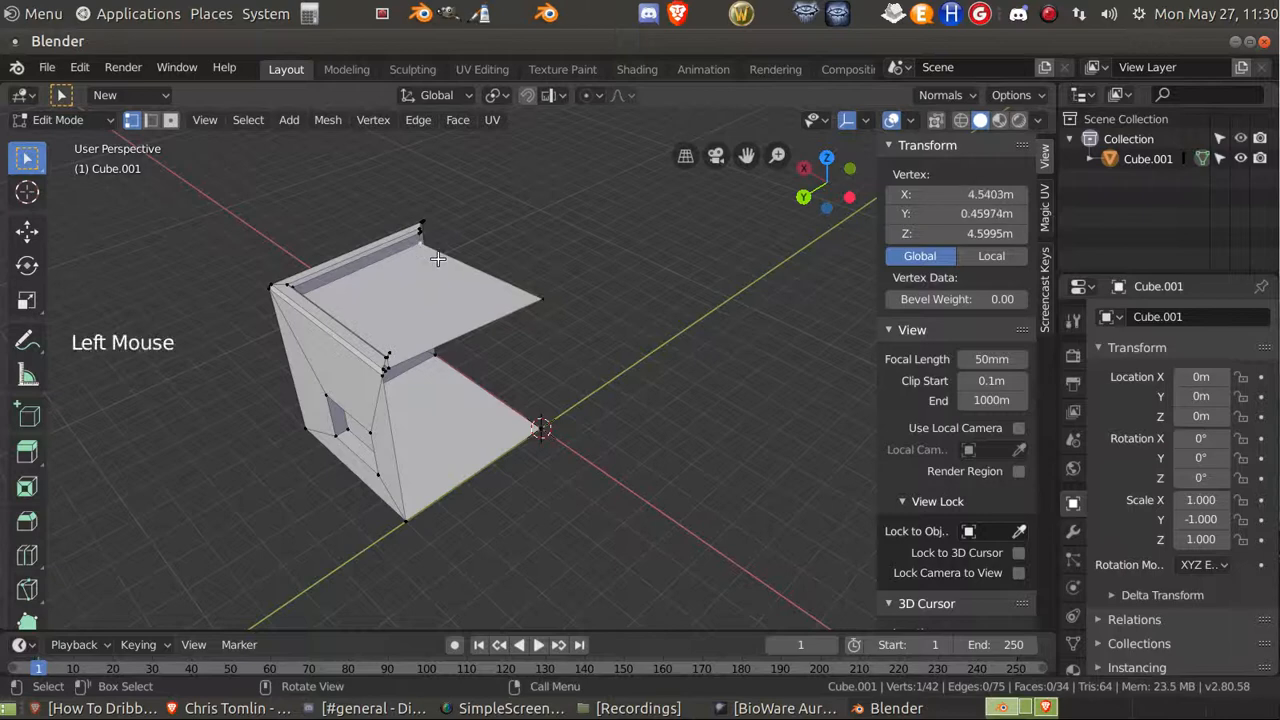
{"action": "middle_click_drag", "start_coordinate": [420, 256], "coordinate": [500, 330]}
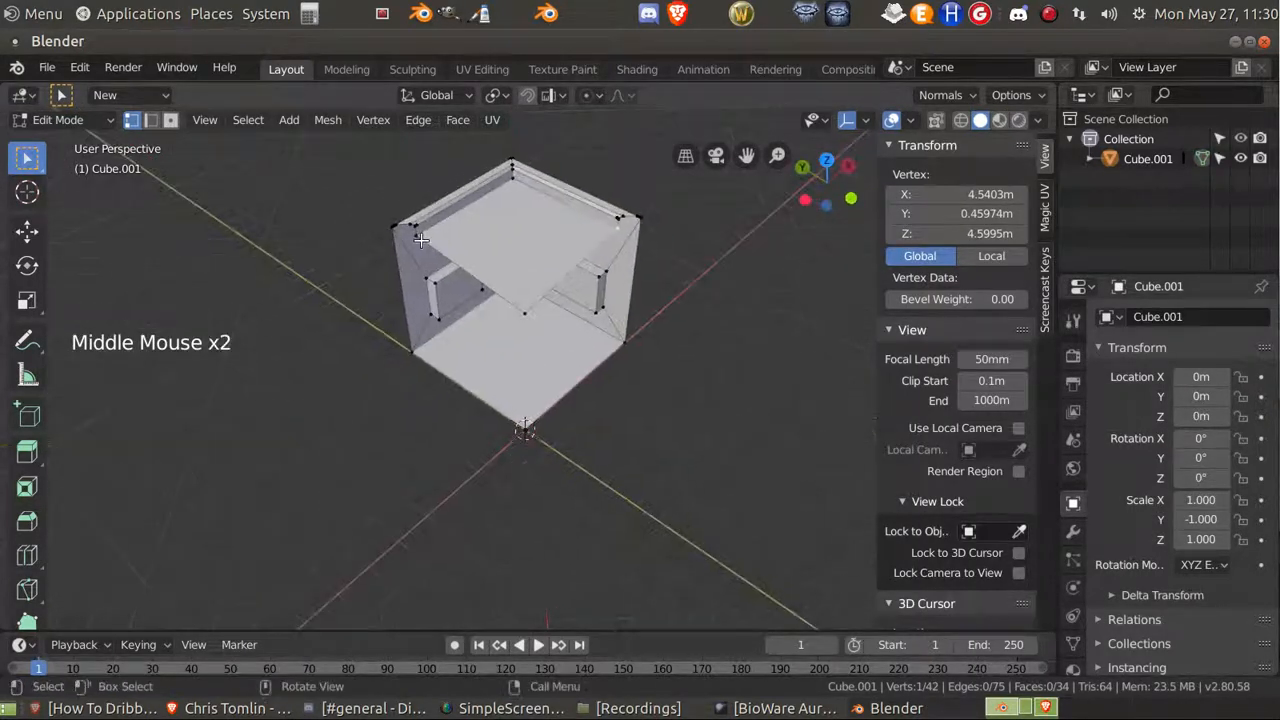
{"action": "scroll", "coordinate": [500, 330], "scroll_direction": "up", "scroll_amount": 3}
{"action": "left_click", "coordinate": [689, 508]}
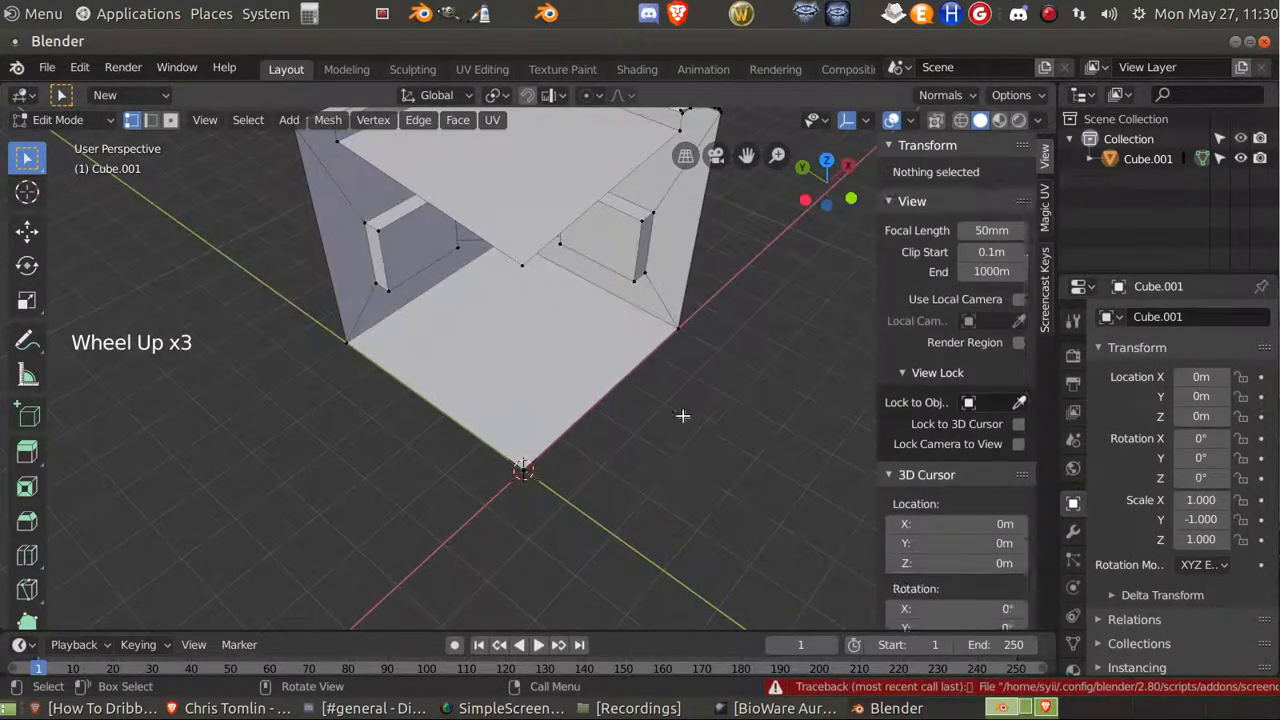
{"action": "middle_click_drag", "start_coordinate": [683, 417], "coordinate": [598, 600]}
{"action": "scroll", "coordinate": [611, 278], "scroll_direction": "up", "scroll_amount": 2}
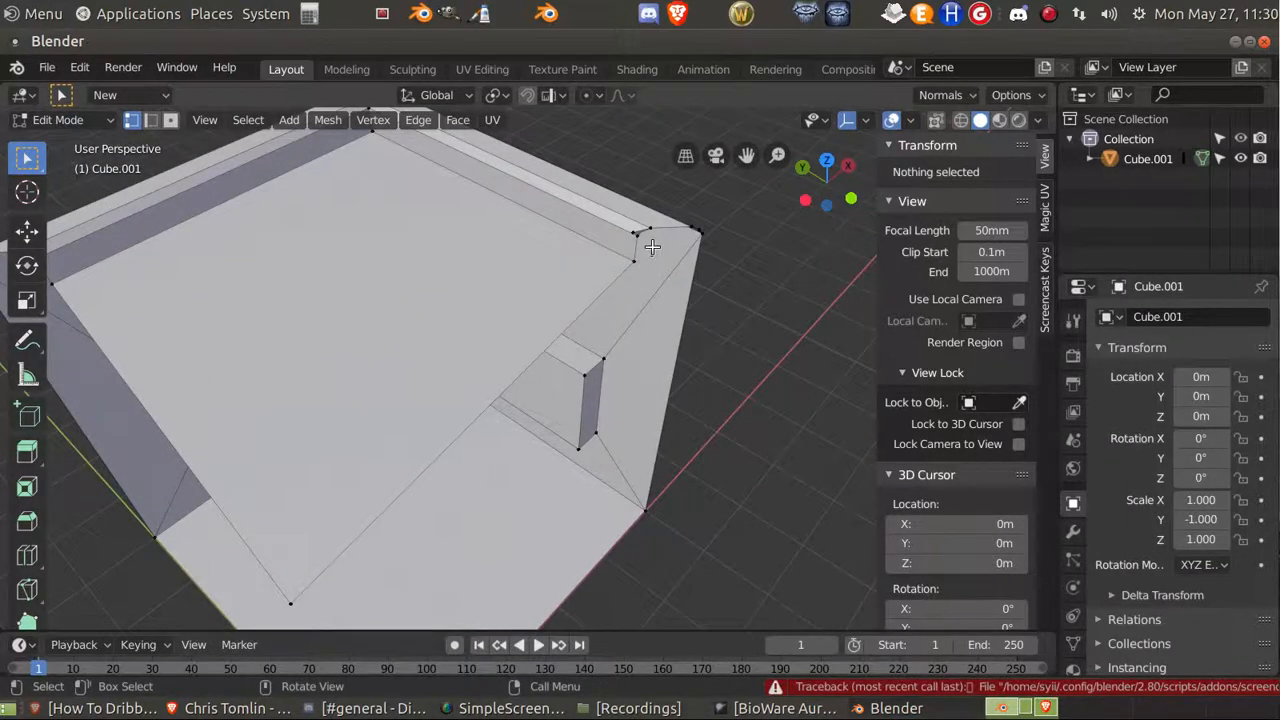
{"action": "middle_click_drag", "start_coordinate": [651, 246], "coordinate": [617, 220]}
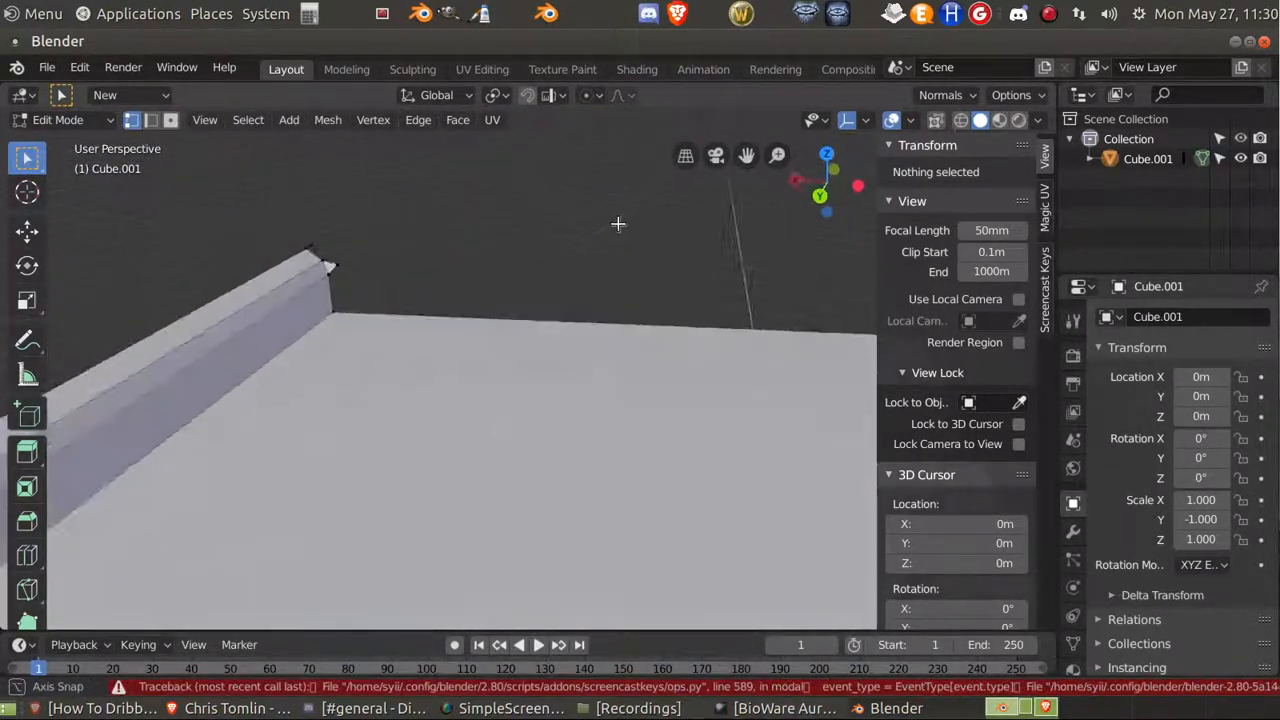
{"action": "left_click", "coordinate": [348, 254]}
{"action": "key", "text": "x"}
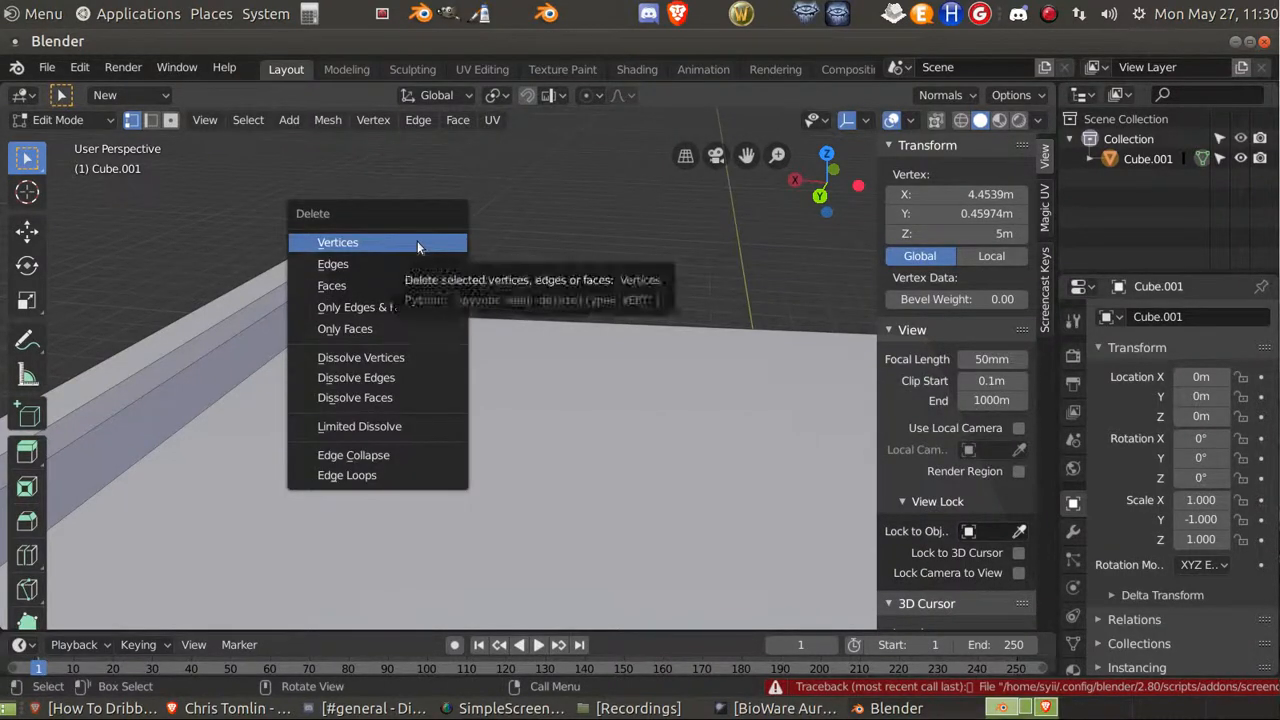
{"action": "left_click", "coordinate": [417, 243]}
Set the vertices at the top and bottom of the rim's inner wall, at its cut end on the positive X side, to Y 0 m.
{"action": "left_click", "coordinate": [331, 273]}
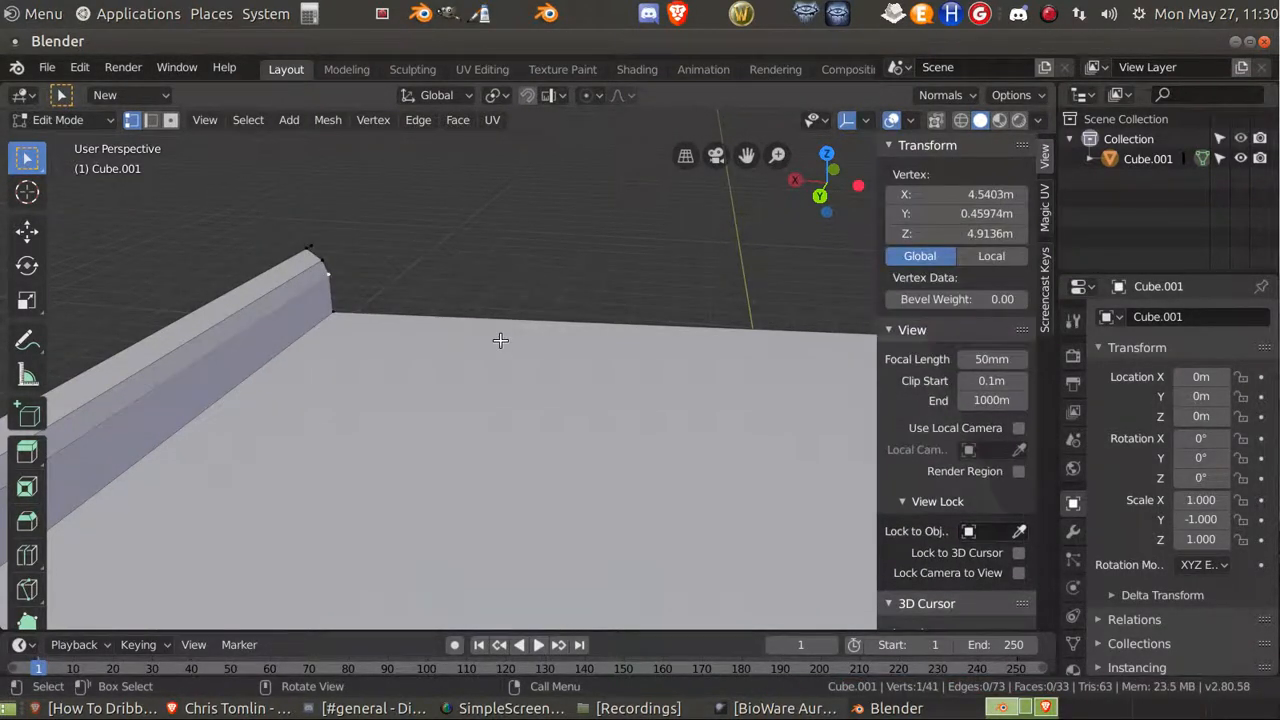
{"action": "left_click", "coordinate": [940, 213]}
{"action": "type", "text": "0"}
{"action": "key", "text": "Return"}
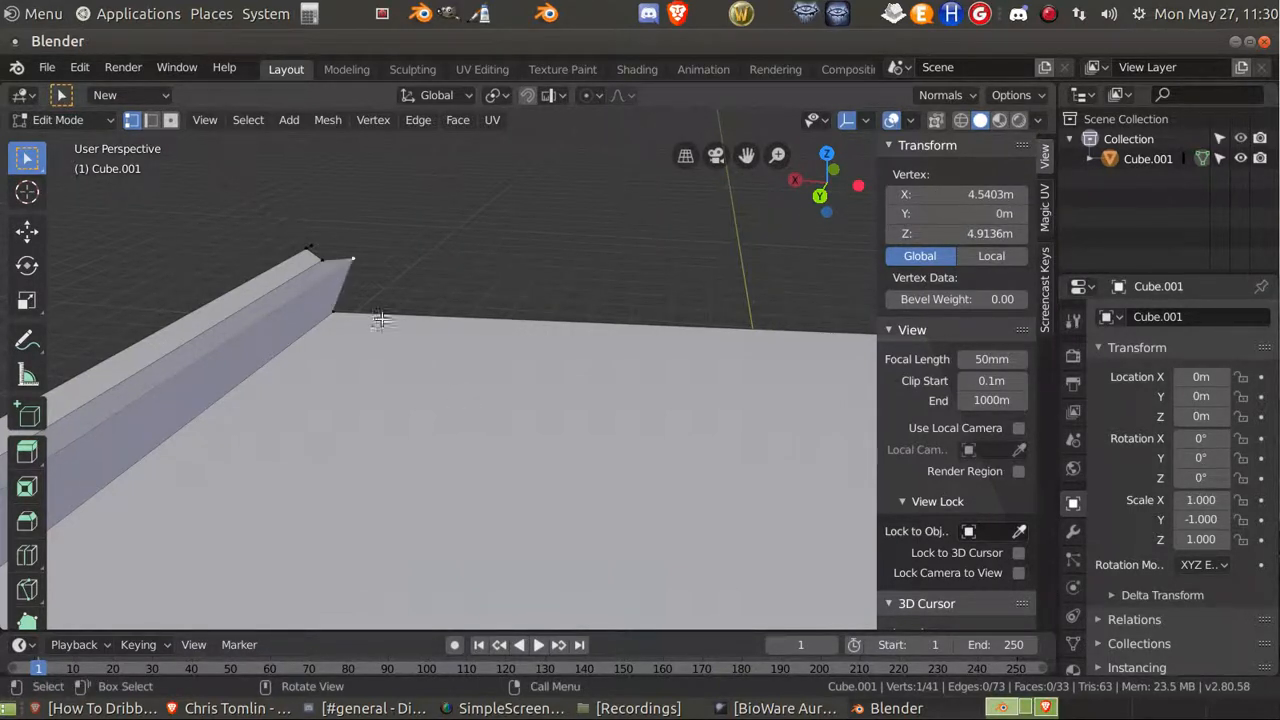
{"action": "left_click", "coordinate": [344, 299]}
{"action": "left_click", "coordinate": [940, 213]}
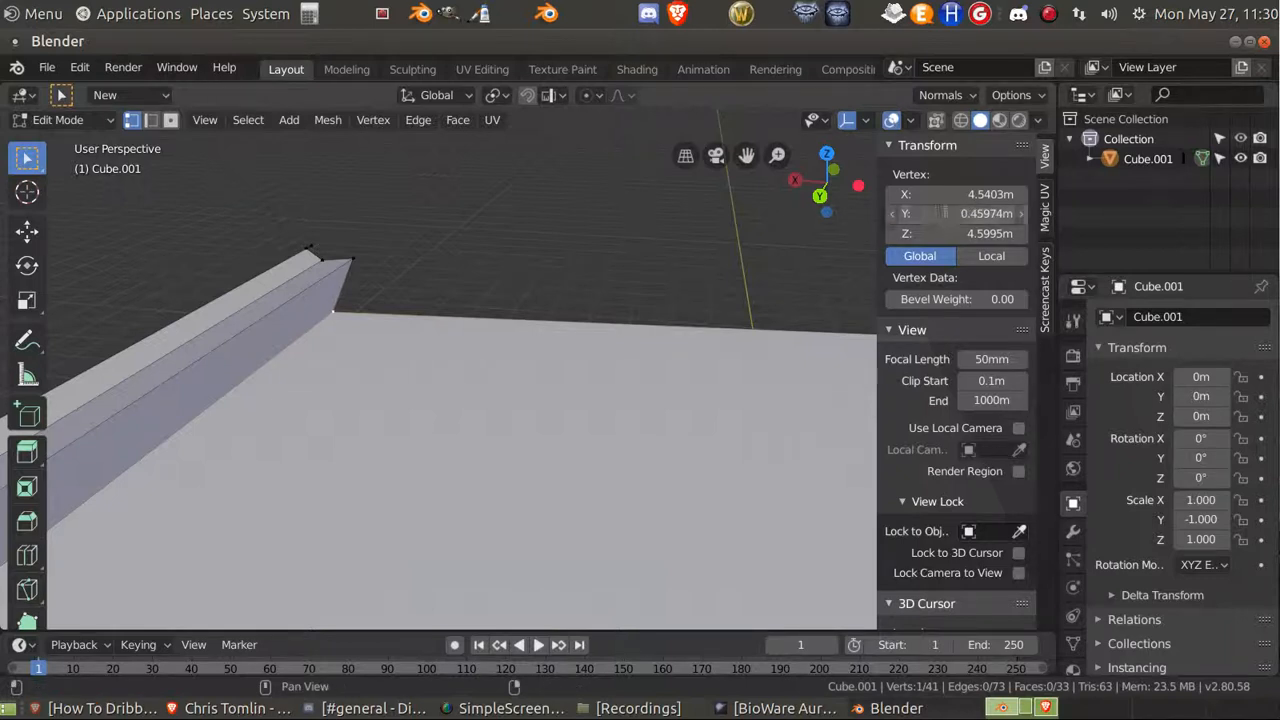
{"action": "type", "text": "0"}
{"action": "key", "text": "Return"}
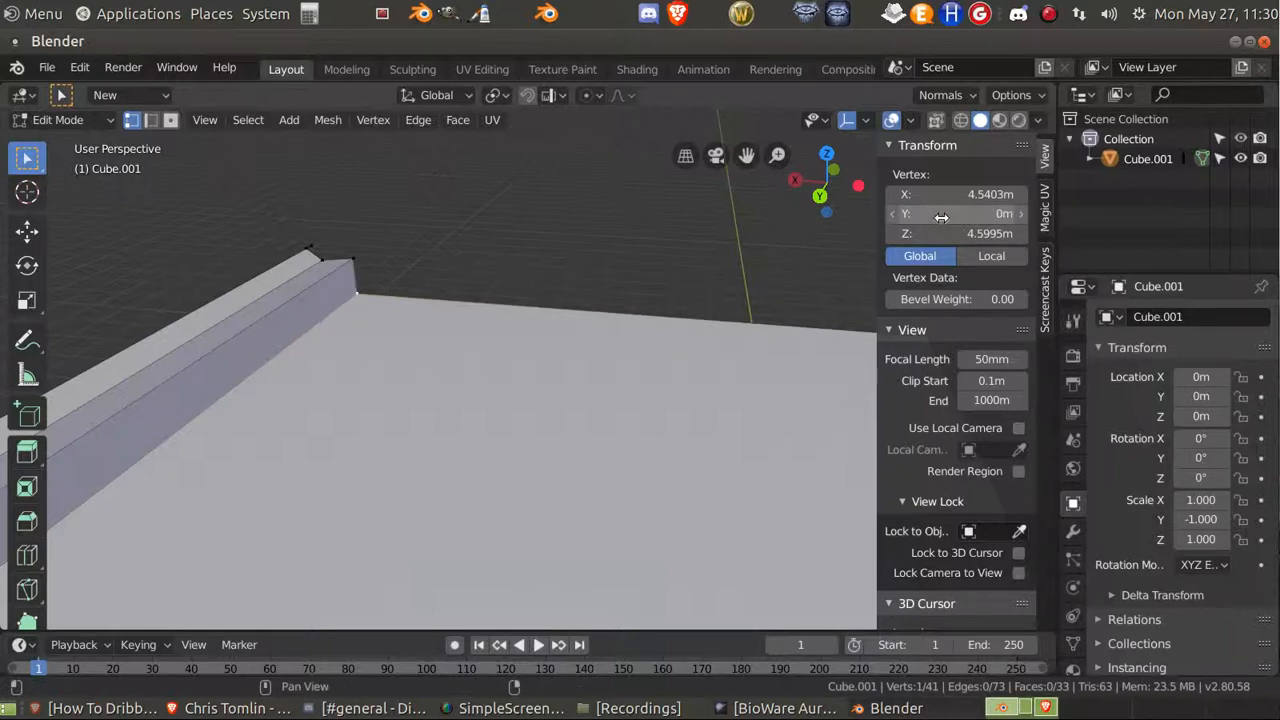
Set the inner top-edge vertex at the cut end of the positive X side rim to Y 0 m.
{"action": "left_click", "coordinate": [321, 257]}
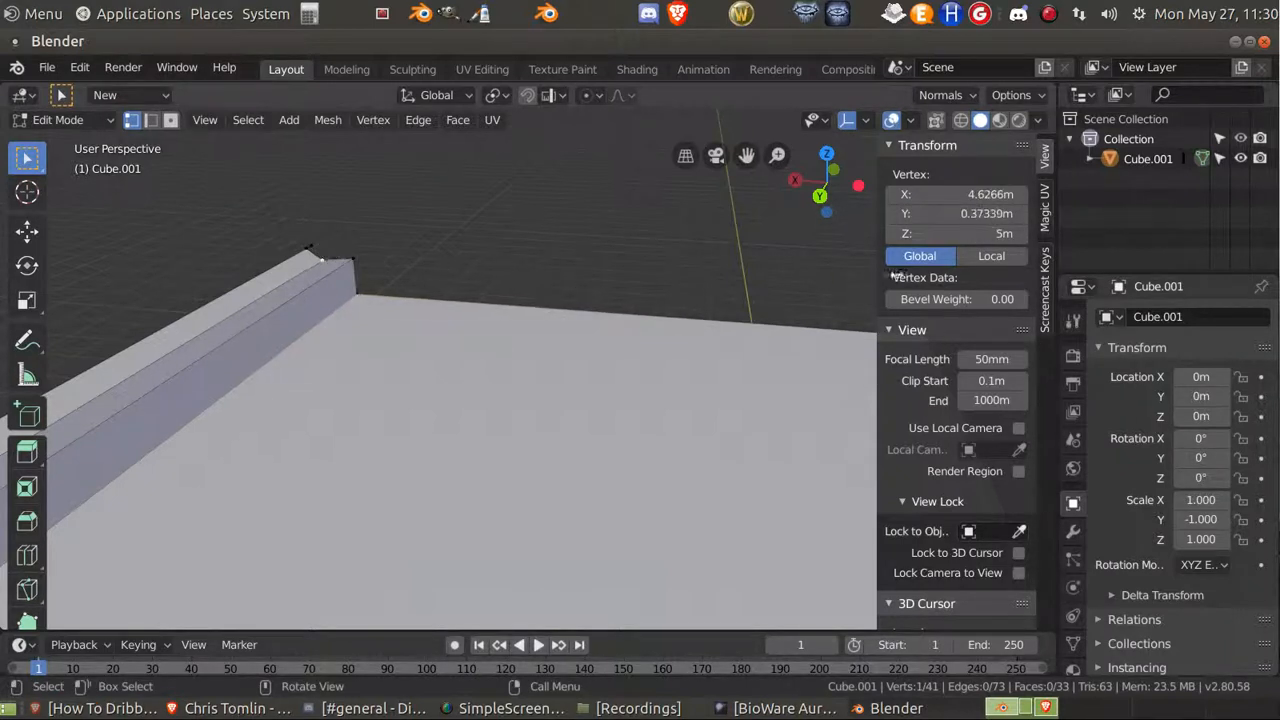
{"action": "left_click", "coordinate": [953, 214]}
{"action": "type", "text": "0"}
{"action": "key", "text": "Return"}
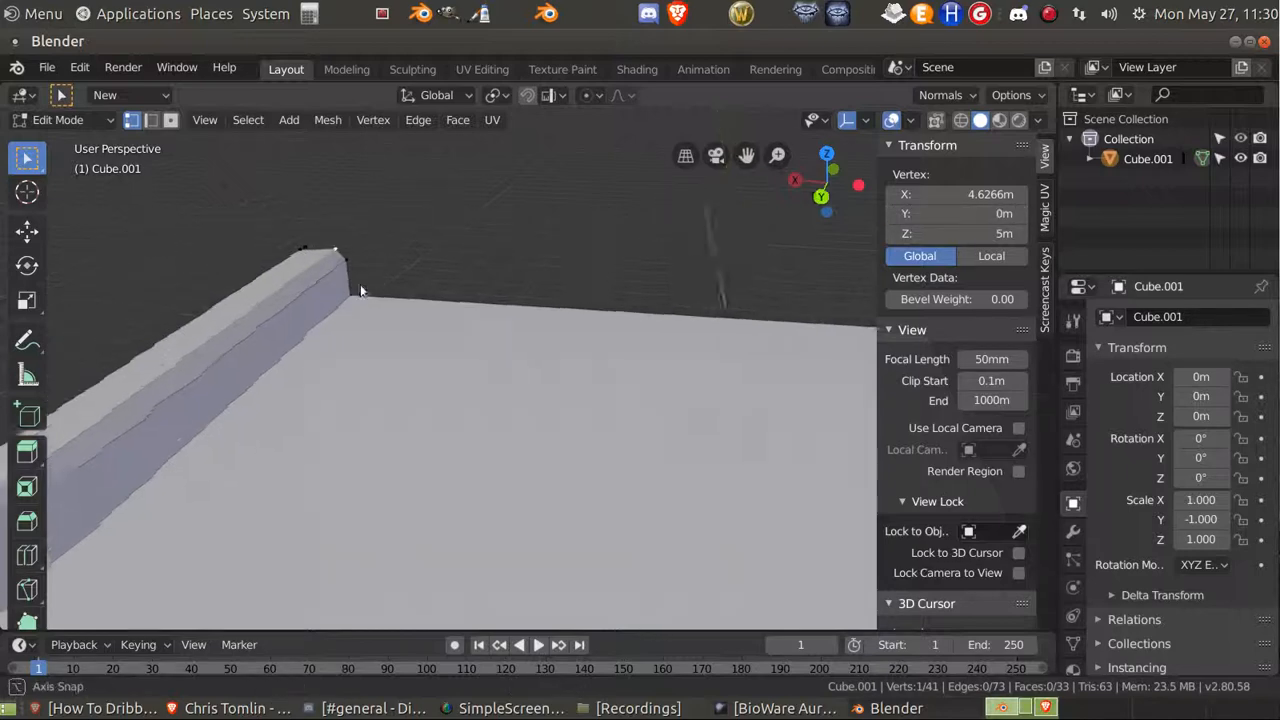
Delete the extra outer top-edge vertex at the cut end of the positive X side rim.
{"action": "middle_click_drag", "start_coordinate": [361, 290], "coordinate": [487, 277]}
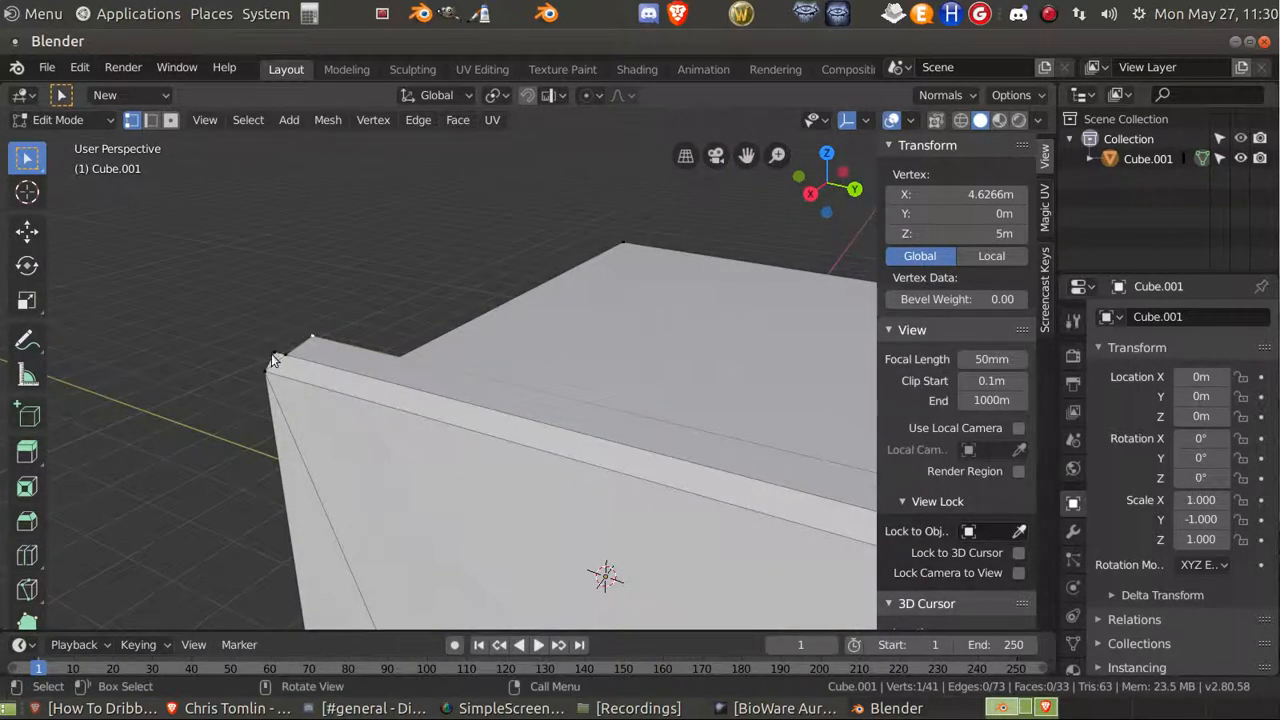
{"action": "left_click", "coordinate": [272, 354]}
{"action": "key", "text": "x"}
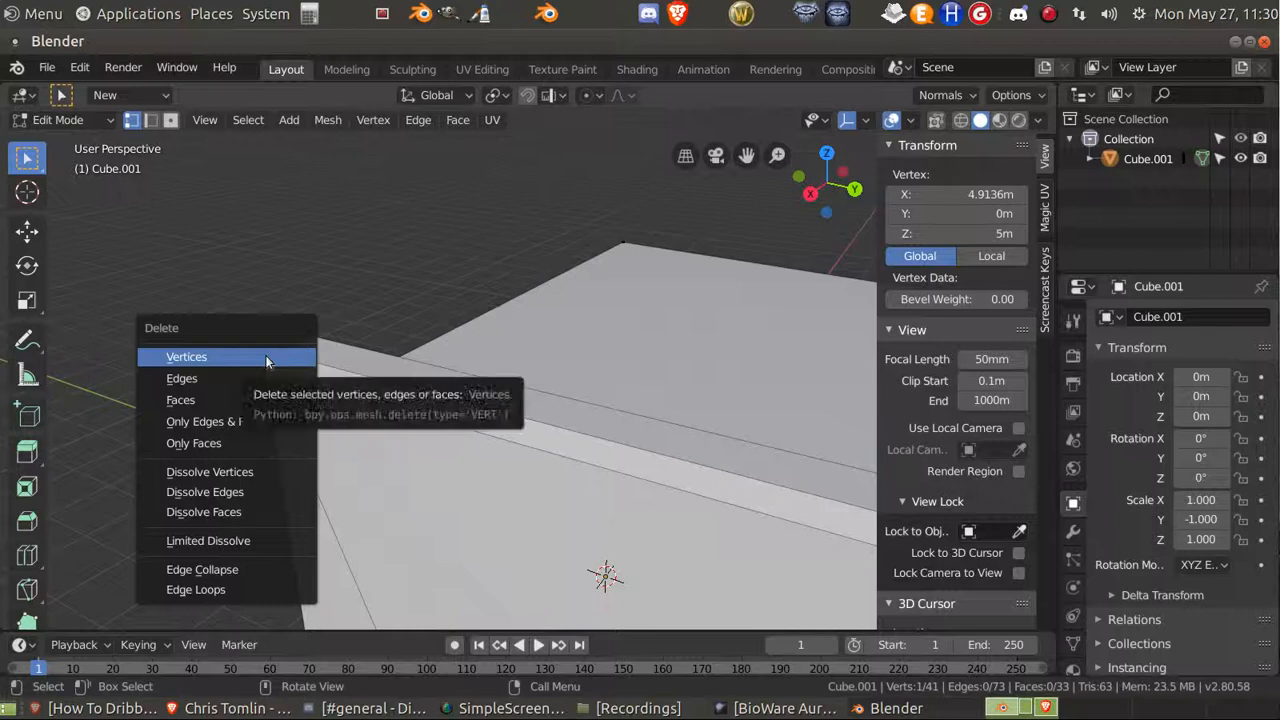
{"action": "left_click", "coordinate": [266, 356]}
Set the remaining outer top-edge vertex at the cut end of the positive X side rim to Y 0 m.
{"action": "left_click", "coordinate": [286, 354]}
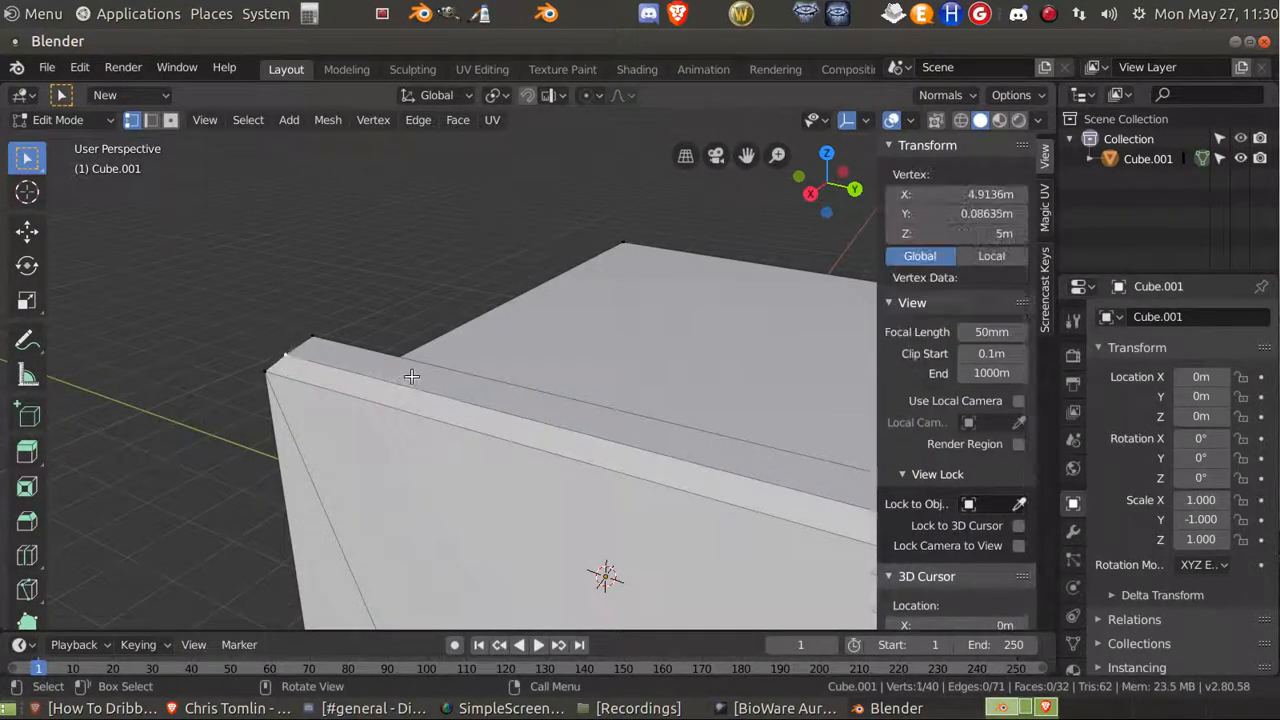
{"action": "left_click", "coordinate": [943, 213]}
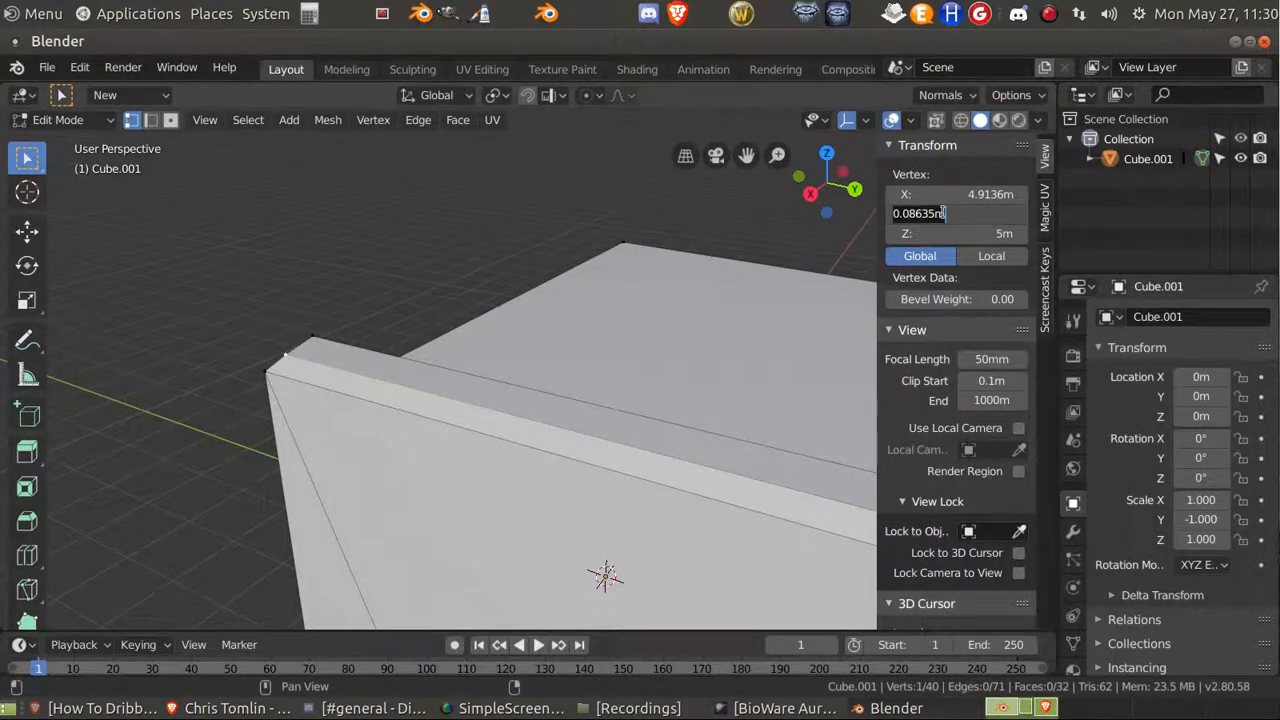
{"action": "type", "text": "0"}
{"action": "key", "text": "Return"}
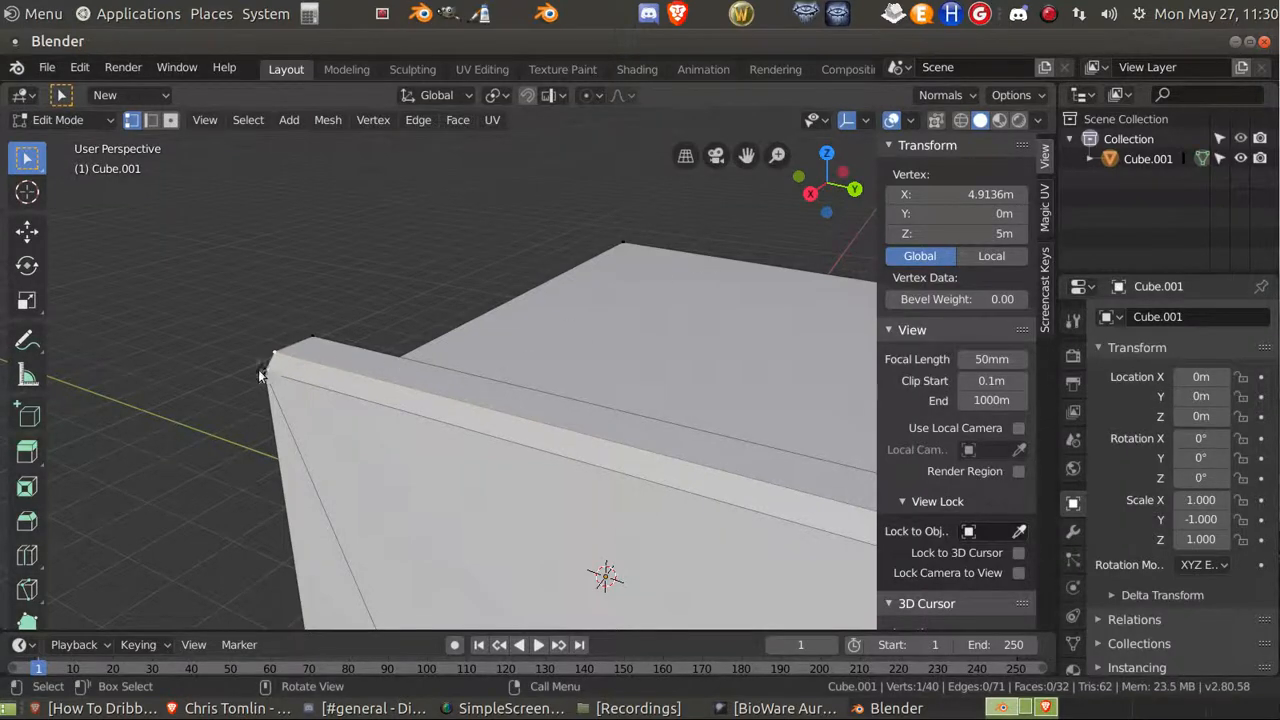
{"action": "left_click", "coordinate": [260, 373]}
{"action": "left_click", "coordinate": [286, 353]}
{"action": "middle_click_drag", "start_coordinate": [424, 420], "coordinate": [607, 511]}
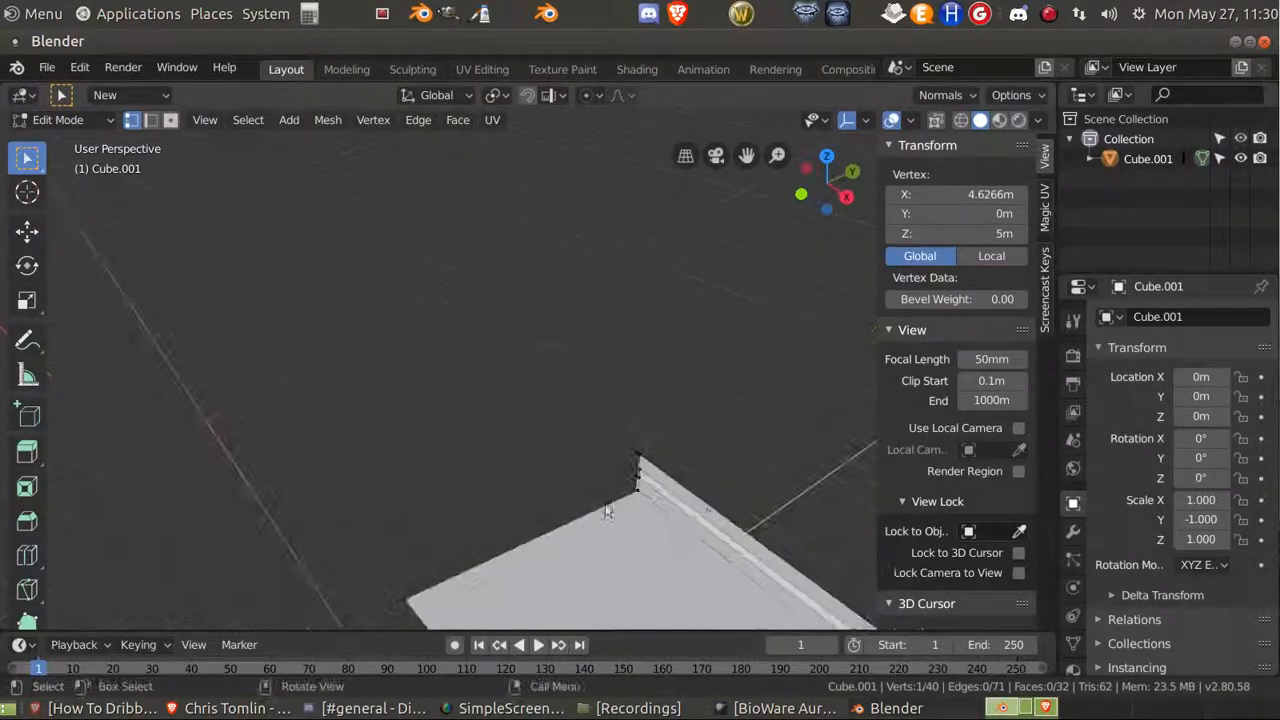
Delete the extra inner top-edge vertex at the cut end of the positive Y side rim.
{"action": "scroll", "coordinate": [607, 511], "scroll_direction": "up", "scroll_amount": 3}
{"action": "middle_click_drag", "start_coordinate": [697, 573], "coordinate": [502, 313], "text": "shift"}
{"action": "scroll", "coordinate": [557, 329], "scroll_direction": "up", "scroll_amount": 2}
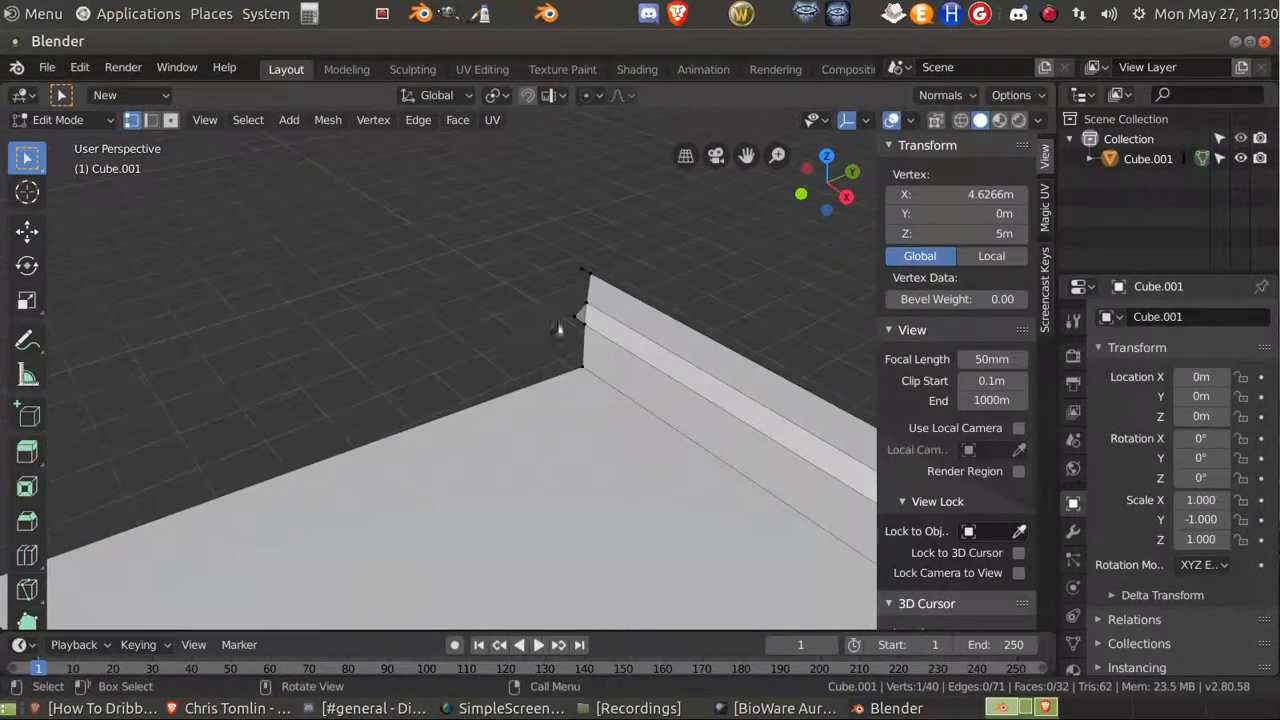
{"action": "left_click", "coordinate": [575, 317]}
{"action": "key", "text": "x"}
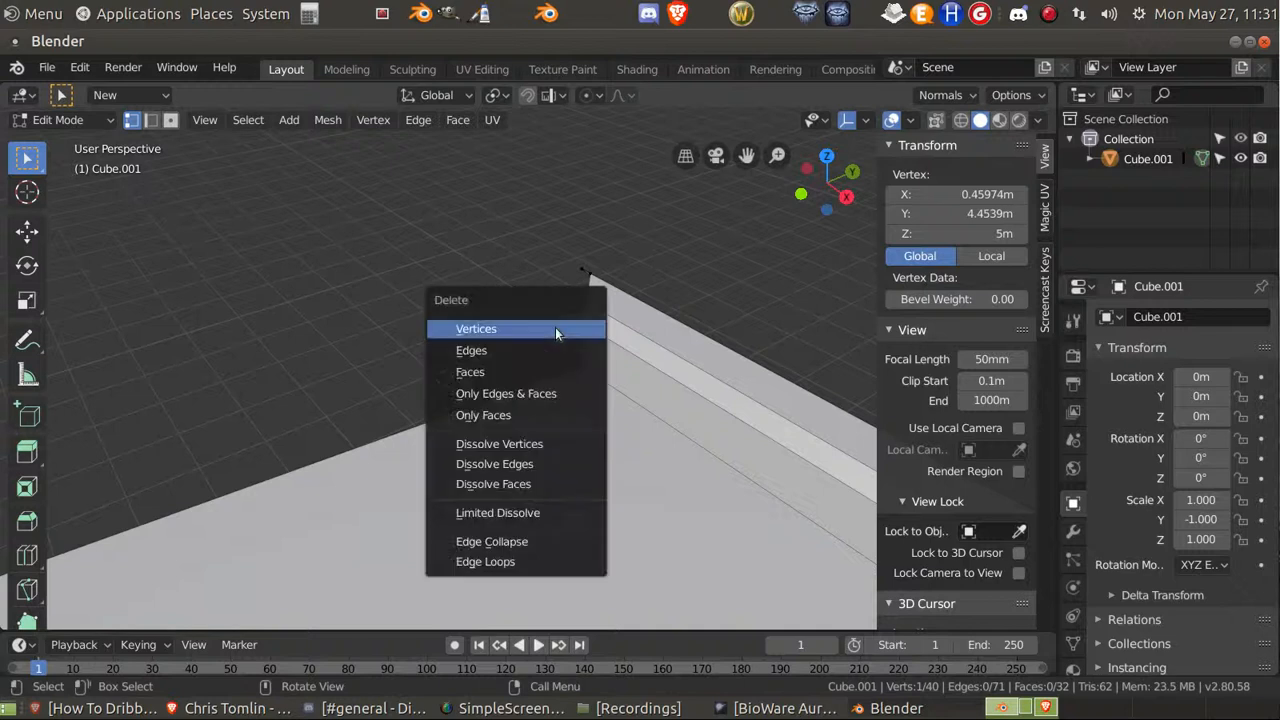
{"action": "left_click", "coordinate": [557, 330]}
Set the top and bottom vertices of the rim's inner wall, at its cut end on the positive Y side, to X 0 m.
{"action": "left_click", "coordinate": [579, 367]}
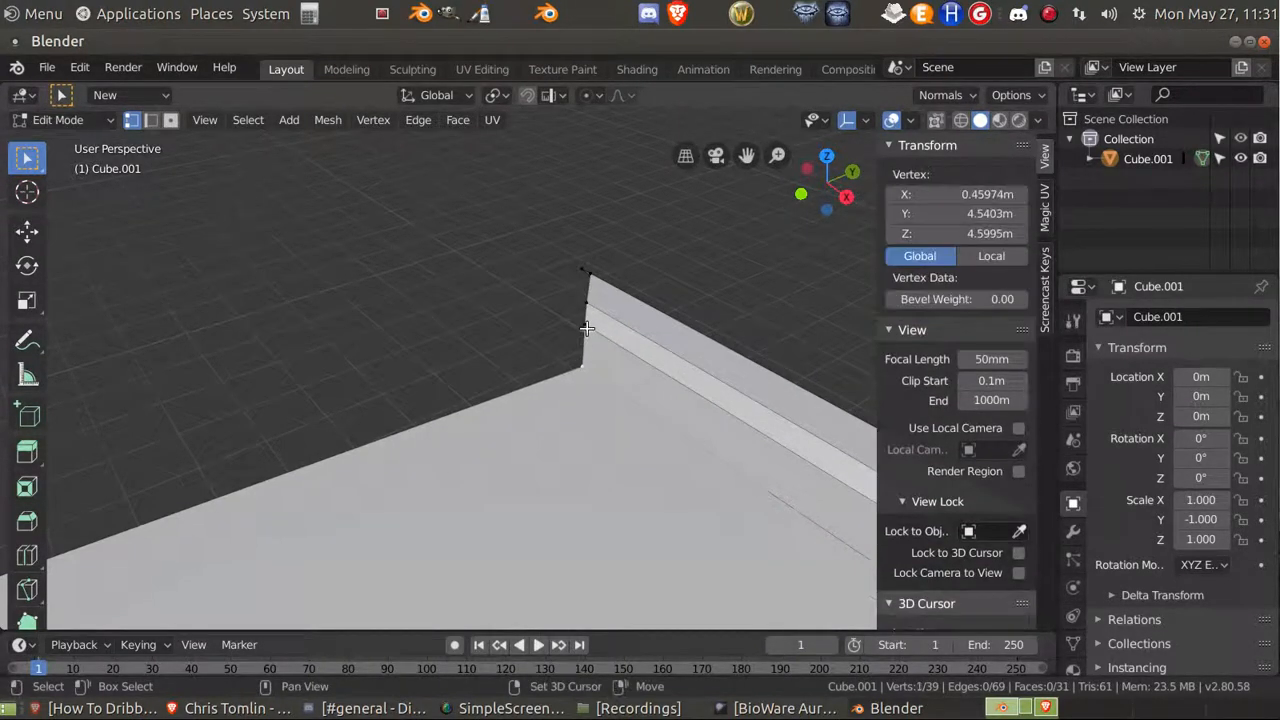
{"action": "left_click", "coordinate": [586, 324], "text": "shift"}
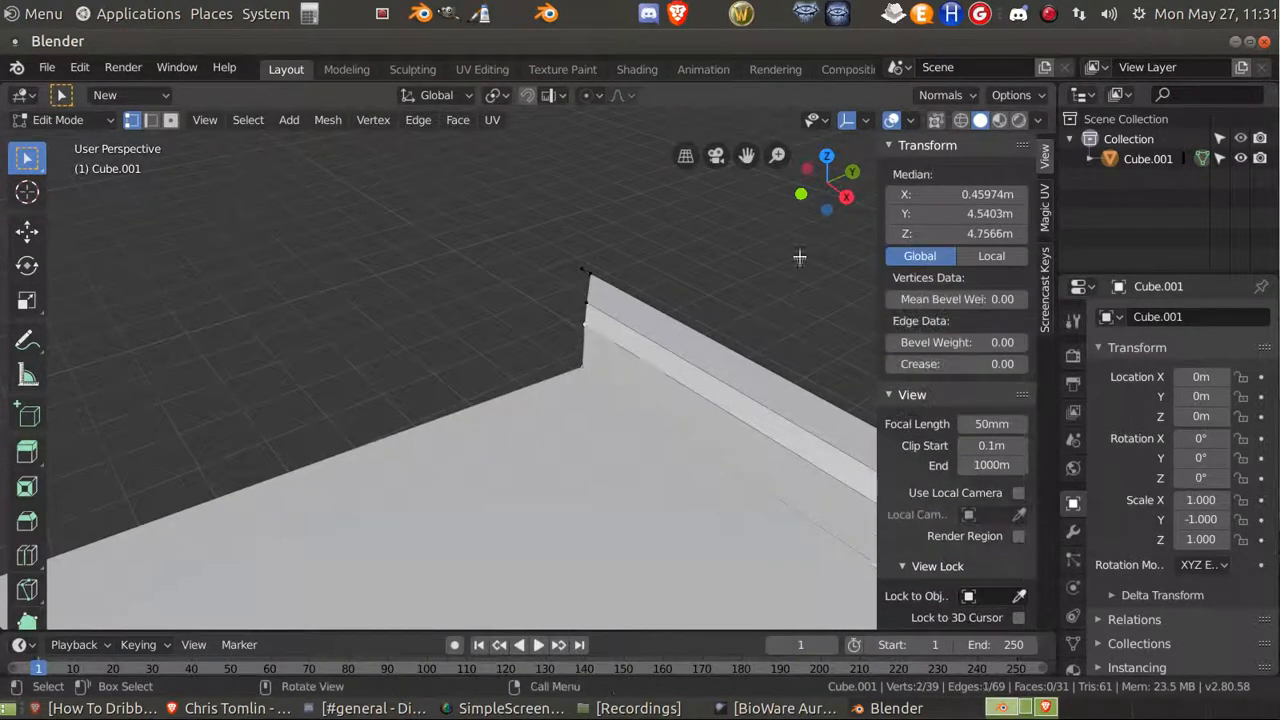
{"action": "left_click", "coordinate": [946, 194]}
{"action": "type", "text": "0"}
{"action": "key", "text": "Return"}
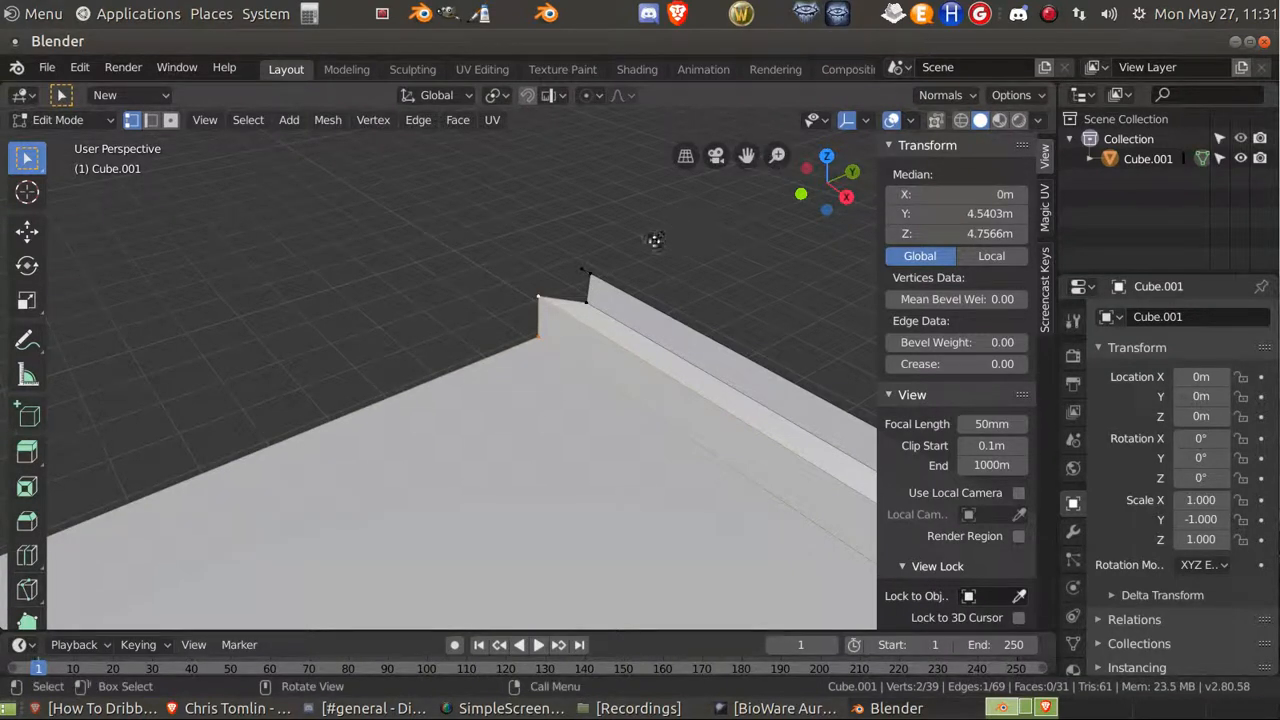
Set the inner top-edge vertex at the cut end of the positive Y side rim to X 0 m.
{"action": "left_click", "coordinate": [558, 307]}
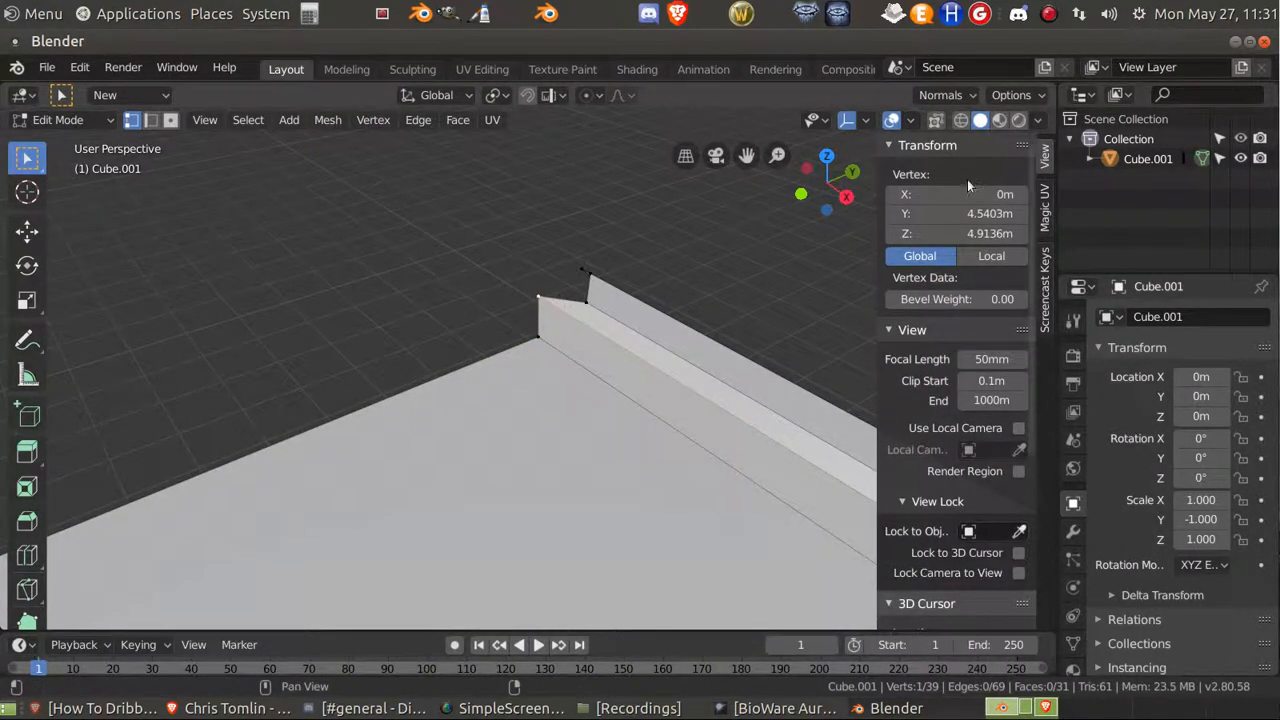
{"action": "left_click", "coordinate": [588, 301]}
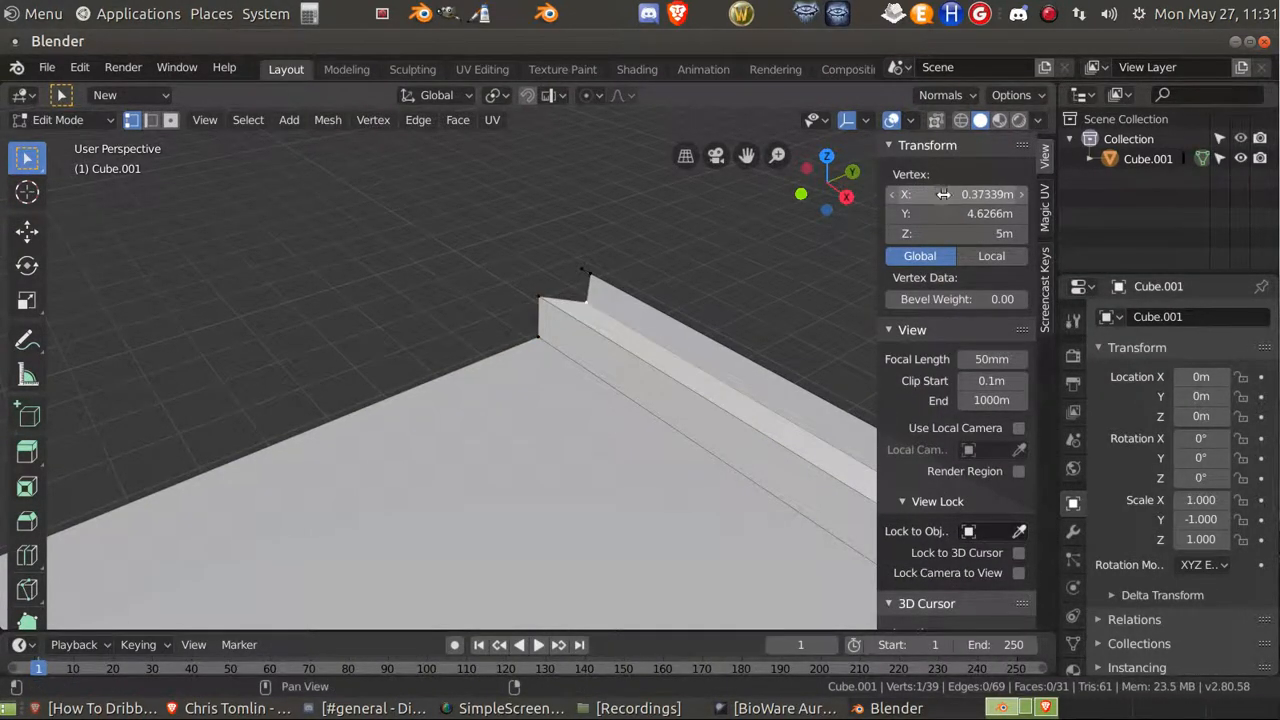
{"action": "left_click", "coordinate": [943, 194]}
{"action": "type", "text": "0"}
{"action": "key", "text": "Return"}
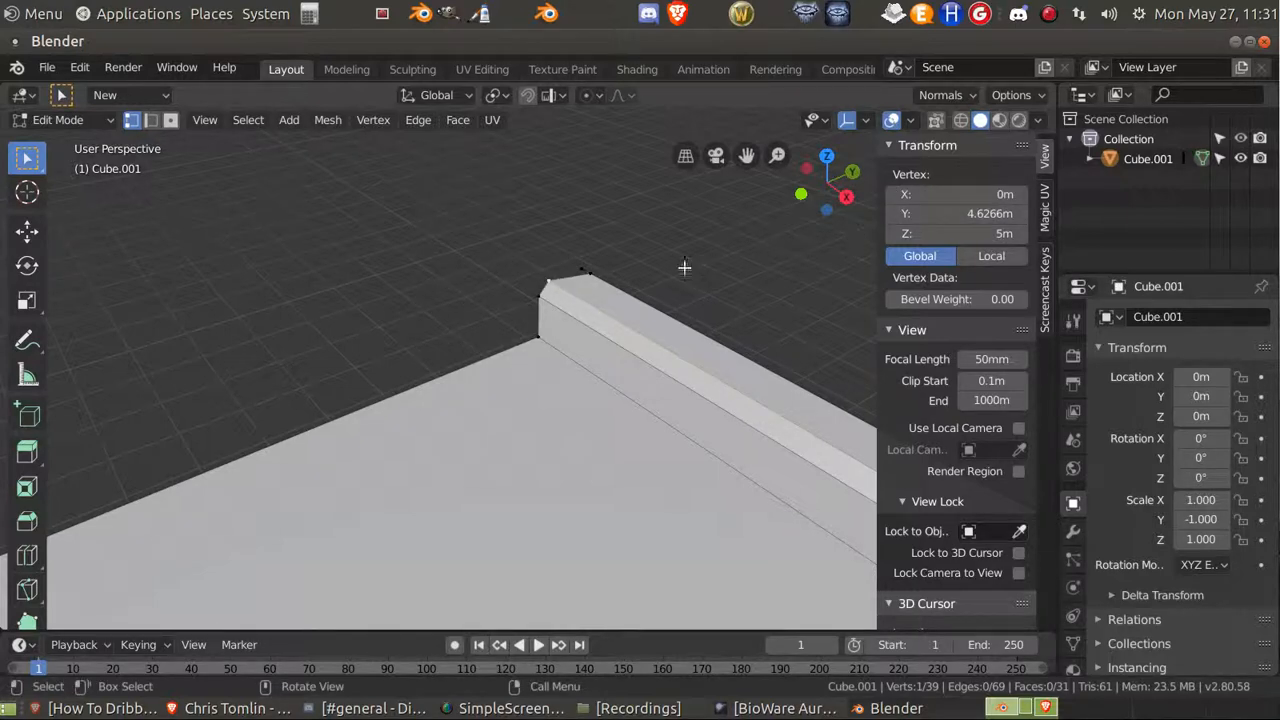
Delete the extra outer top-edge vertex at the cut end of the positive Y side rim.
{"action": "left_click", "coordinate": [582, 272]}
{"action": "middle_click_drag", "start_coordinate": [586, 277], "coordinate": [524, 414]}
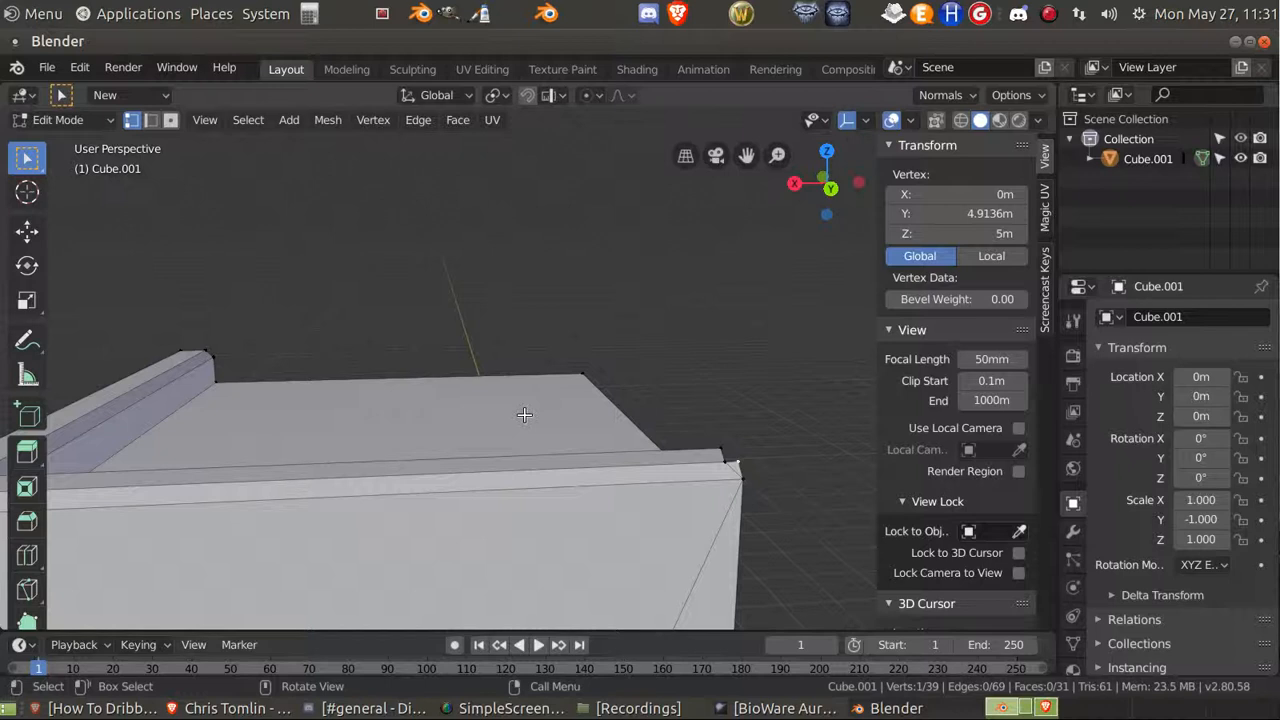
{"action": "key", "text": "x"}
{"action": "left_click", "coordinate": [524, 416]}
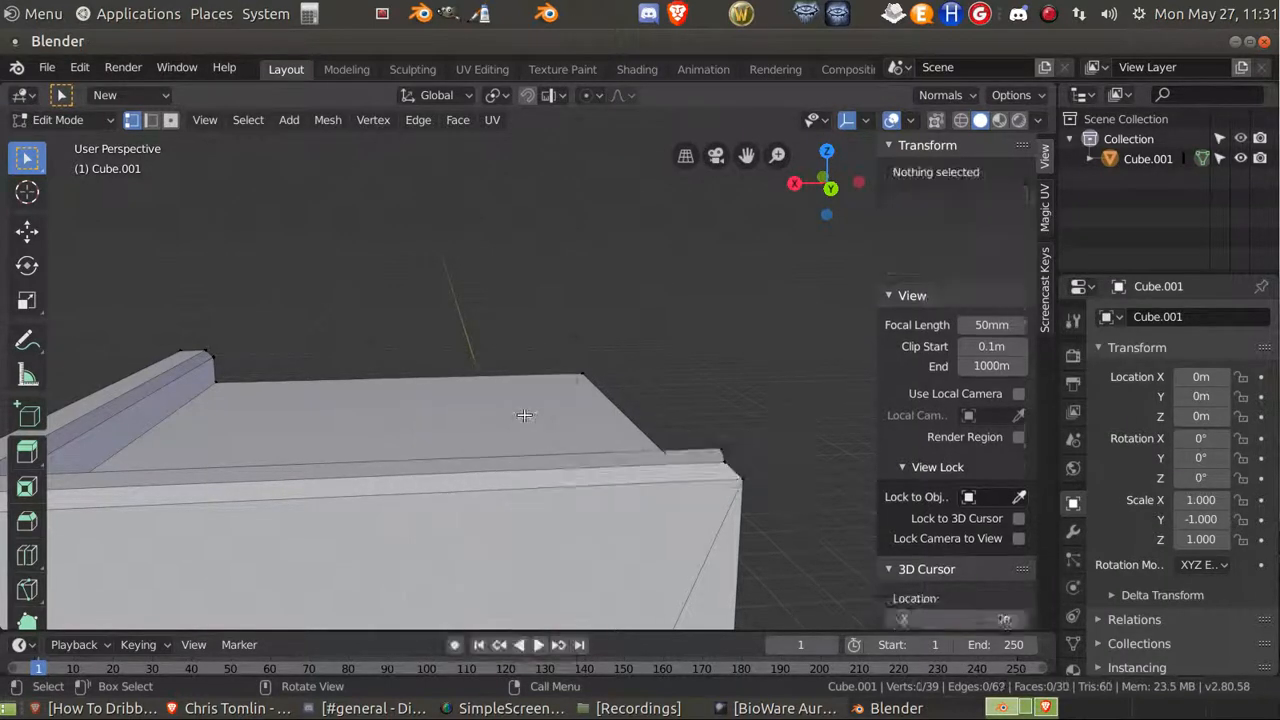
Set the remaining outer top-edge vertex at the cut end of the positive Y side rim to X 0 m.
{"action": "left_click", "coordinate": [730, 463]}
{"action": "left_click", "coordinate": [950, 195]}
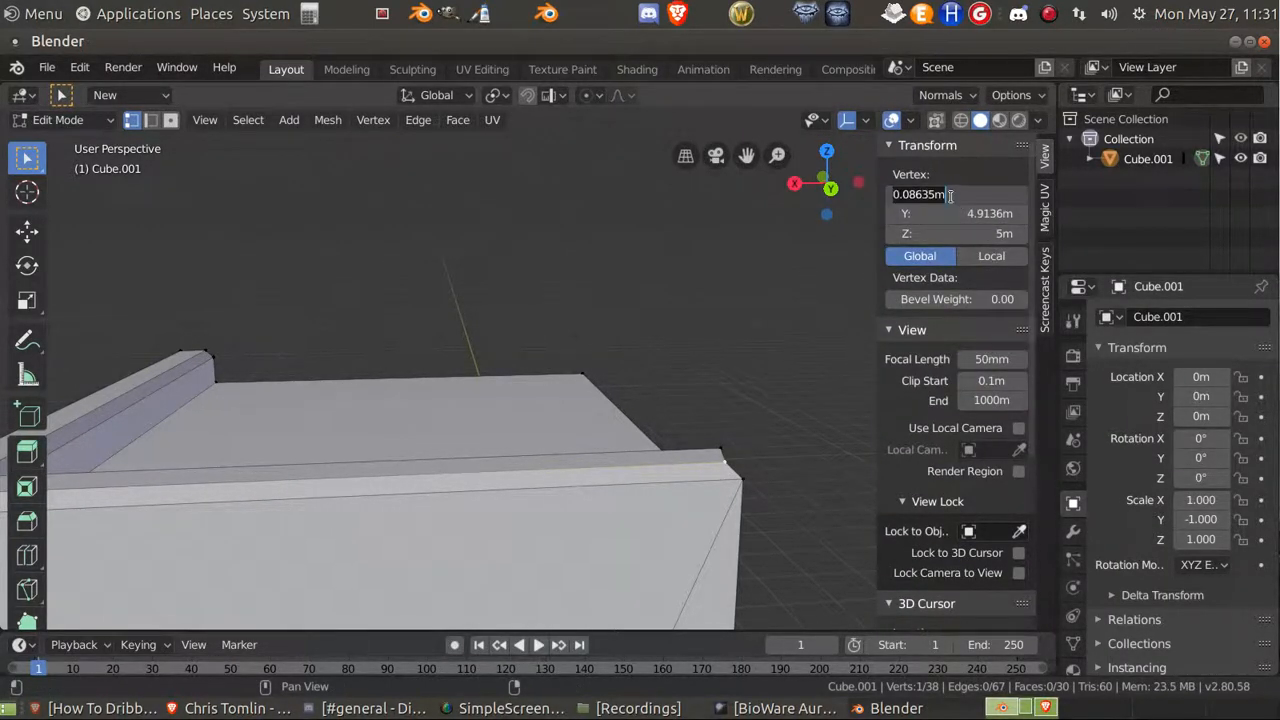
{"action": "type", "text": "0"}
{"action": "key", "text": "Return"}
{"action": "middle_click_drag", "start_coordinate": [694, 406], "coordinate": [480, 533]}
{"action": "scroll", "coordinate": [643, 418], "scroll_direction": "down", "scroll_amount": 5}
{"action": "middle_click_drag", "start_coordinate": [462, 398], "coordinate": [527, 557]}
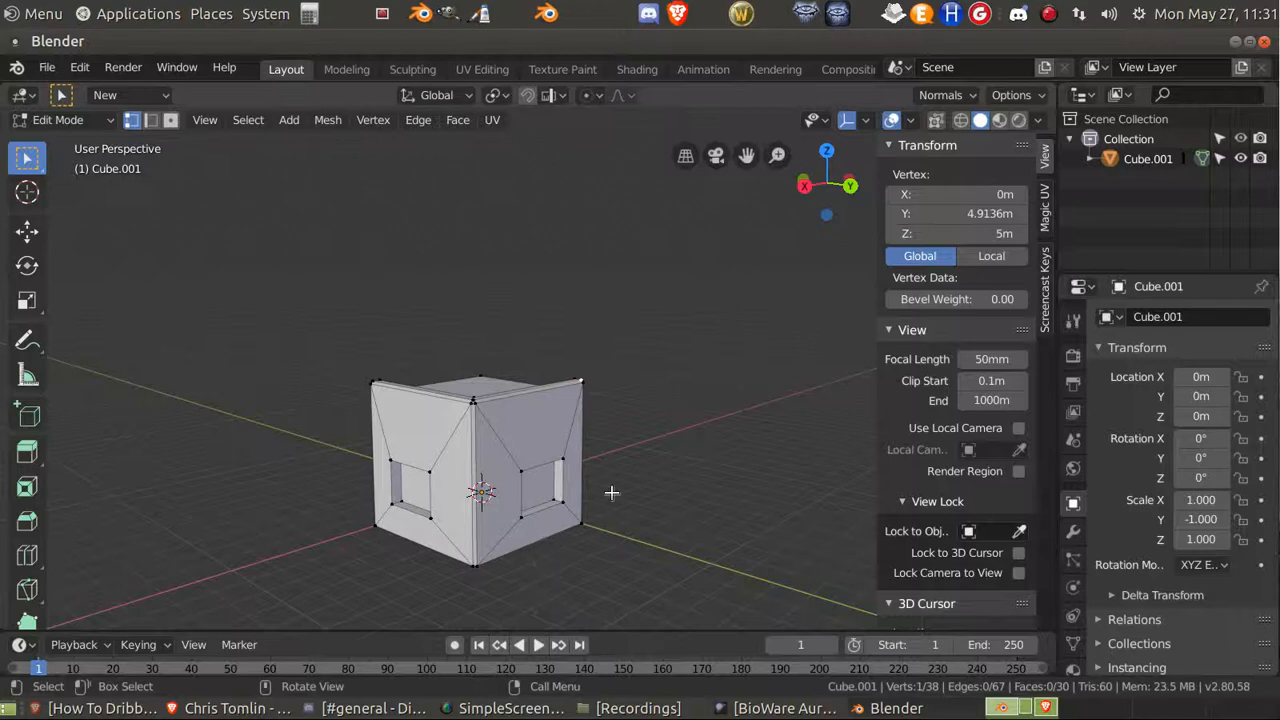
Return to Object Mode and duplicate the finished block in place, without any offset.
{"action": "key", "text": "Tab"}
{"action": "middle_click_drag", "start_coordinate": [607, 497], "coordinate": [586, 509]}
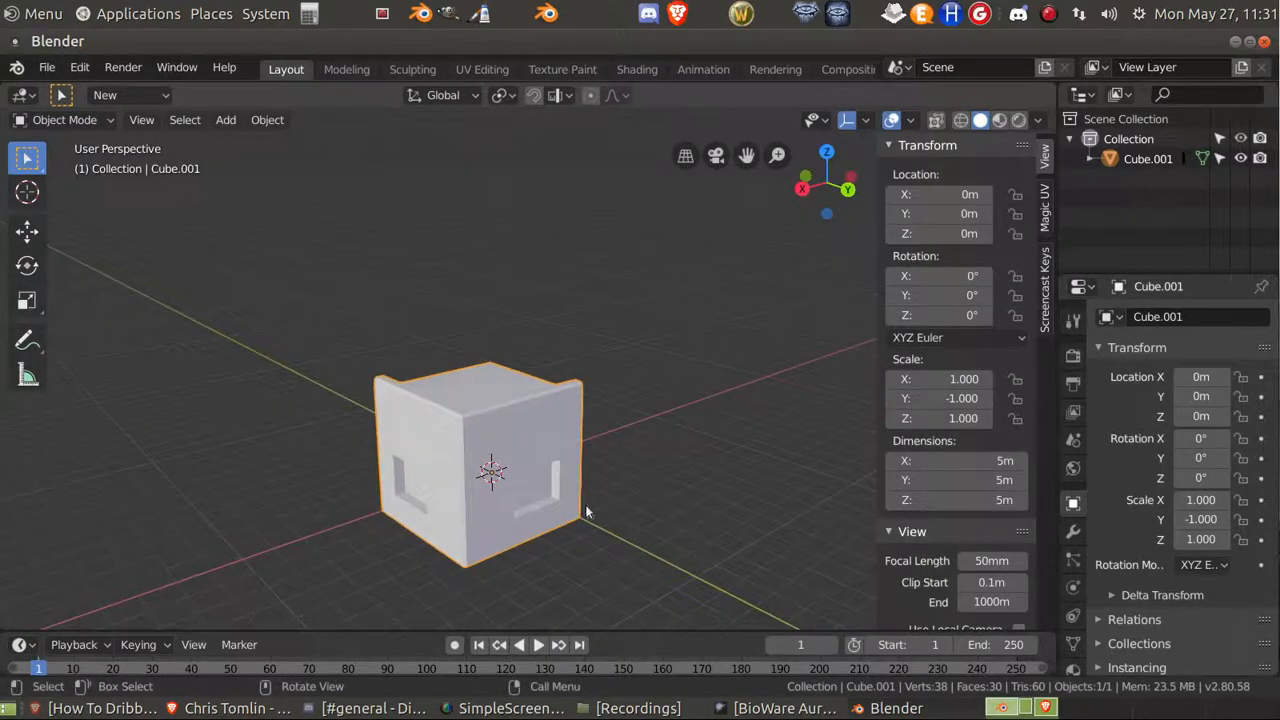
{"action": "key", "text": "shift+d"}
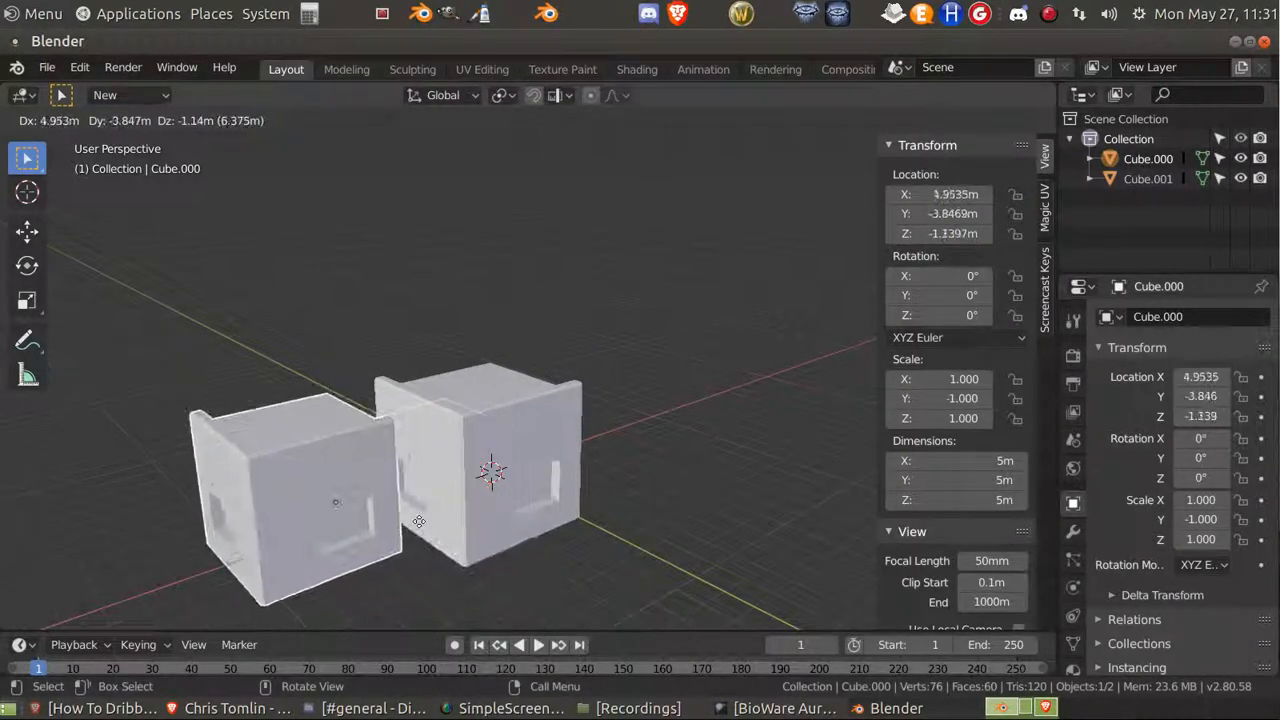
{"action": "key", "text": "Escape"}
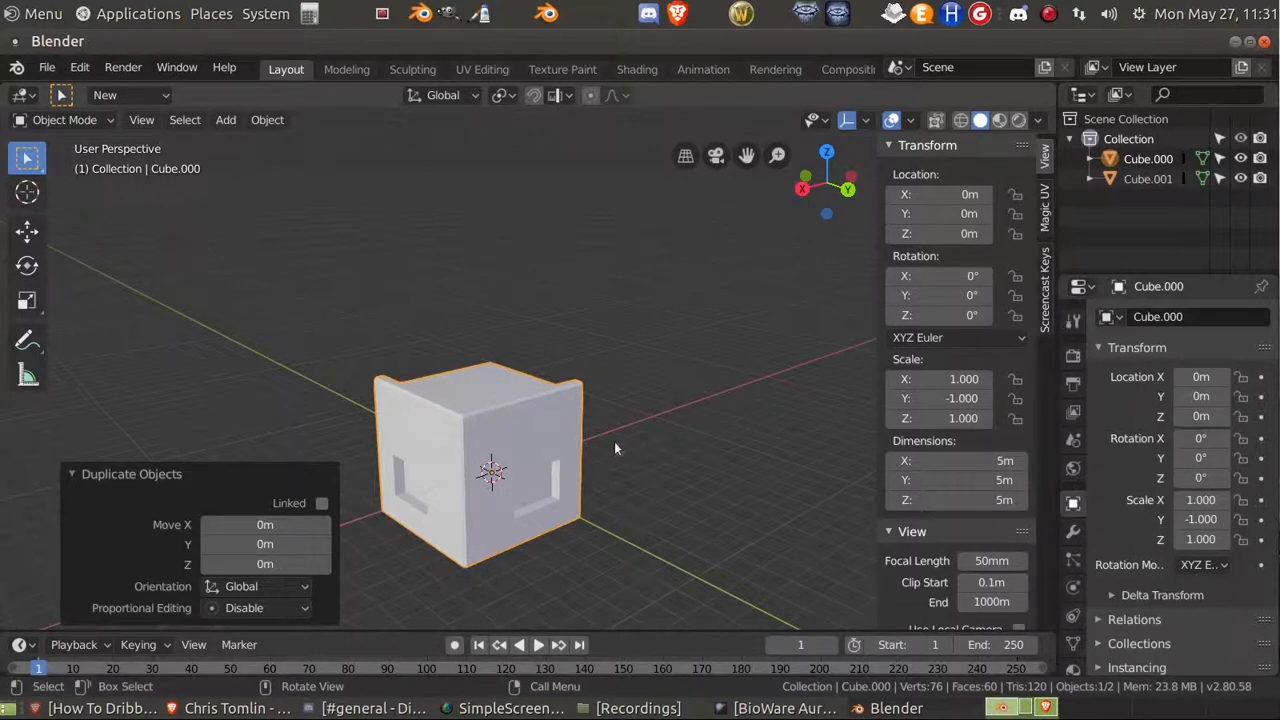
{"action": "key", "text": "g"}
{"action": "key", "text": "z"}
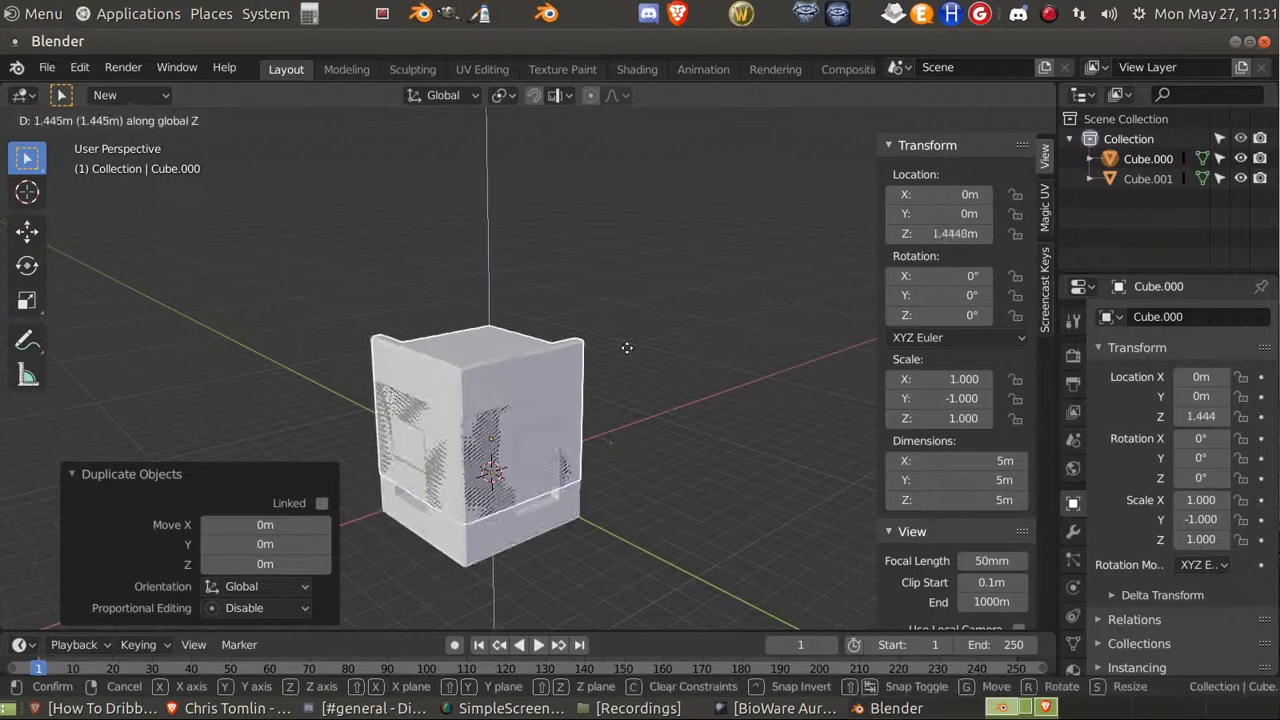
{"action": "key", "text": "Escape"}
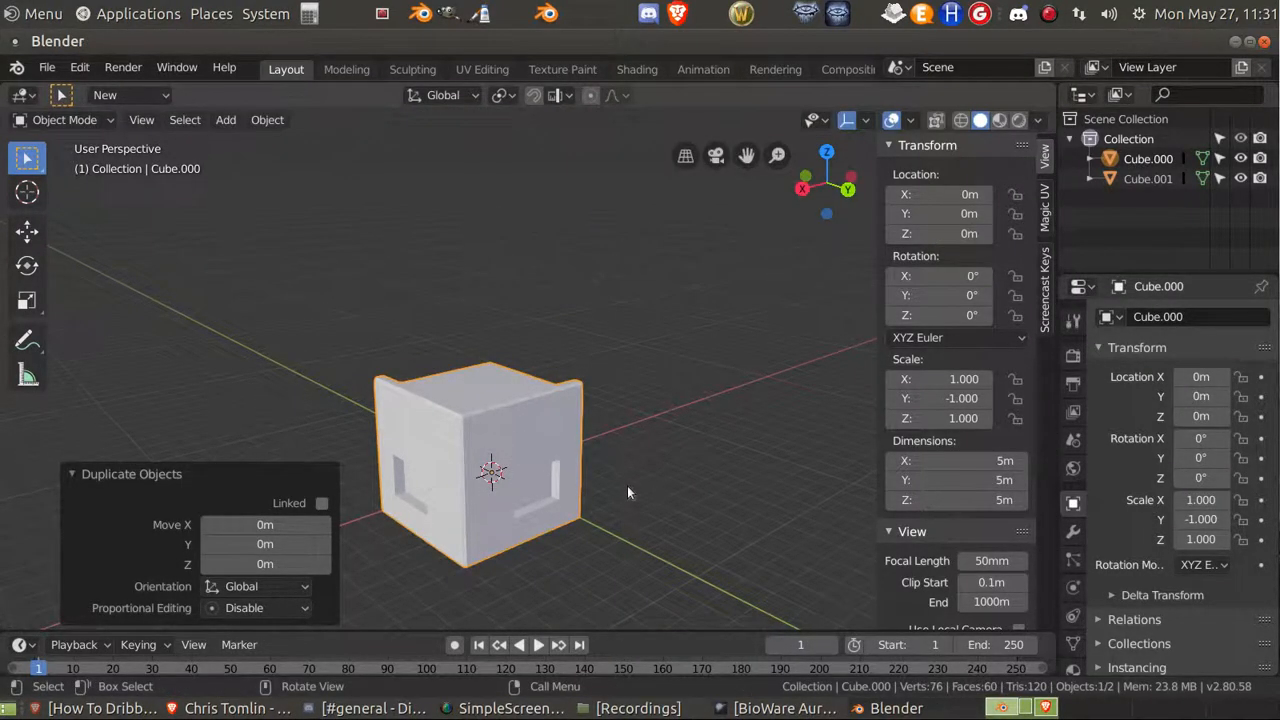
Mirror the duplicated block along the global Y axis and deselect it.
{"action": "right_click", "coordinate": [653, 440]}
{"action": "mouse_move", "coordinate": [660, 434]}
{"action": "right_click", "coordinate": [749, 472]}
{"action": "mouse_move", "coordinate": [789, 466]}
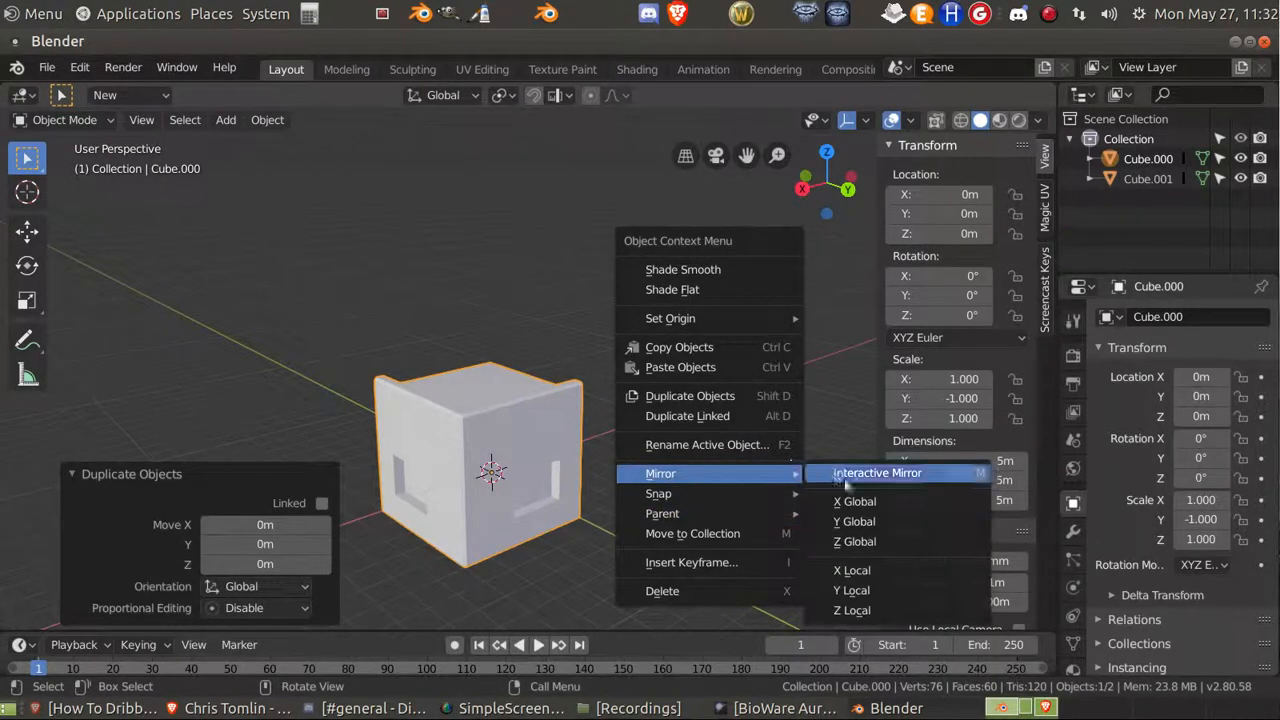
{"action": "left_click", "coordinate": [873, 522]}
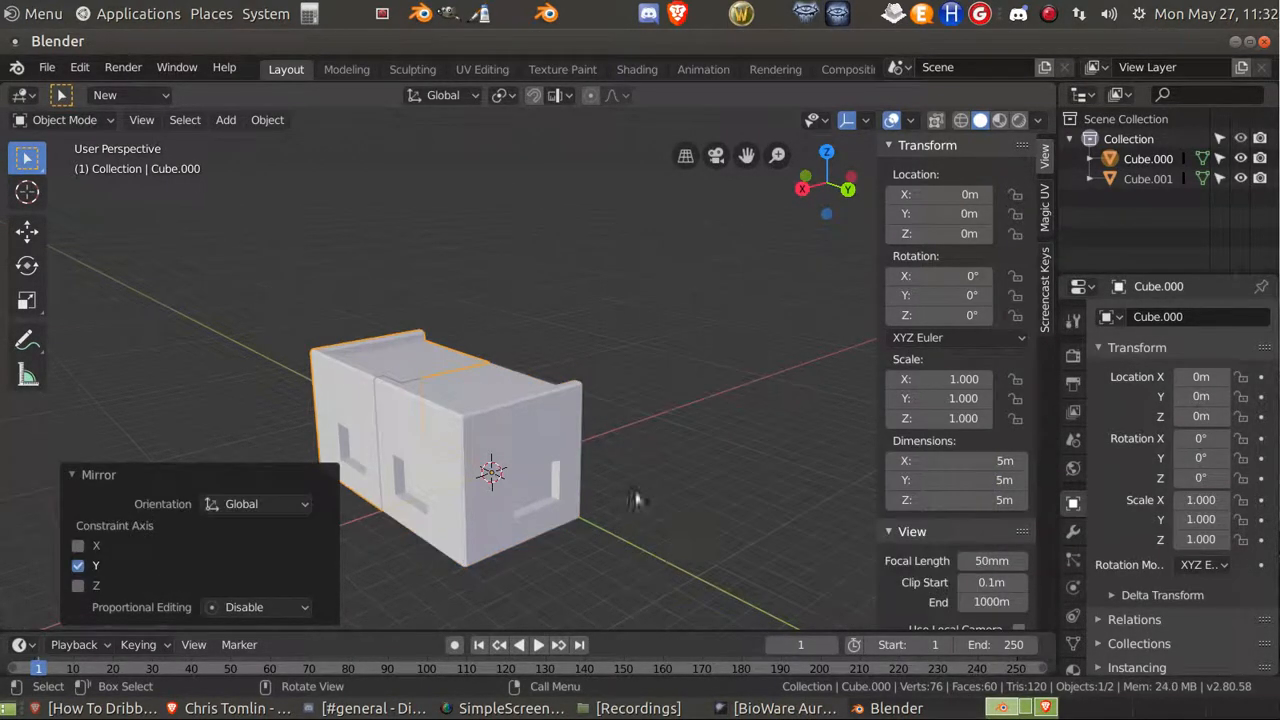
{"action": "left_click", "coordinate": [645, 483]}
Select both blocks and duplicate them in place, without any offset.
{"action": "left_click", "coordinate": [476, 415]}
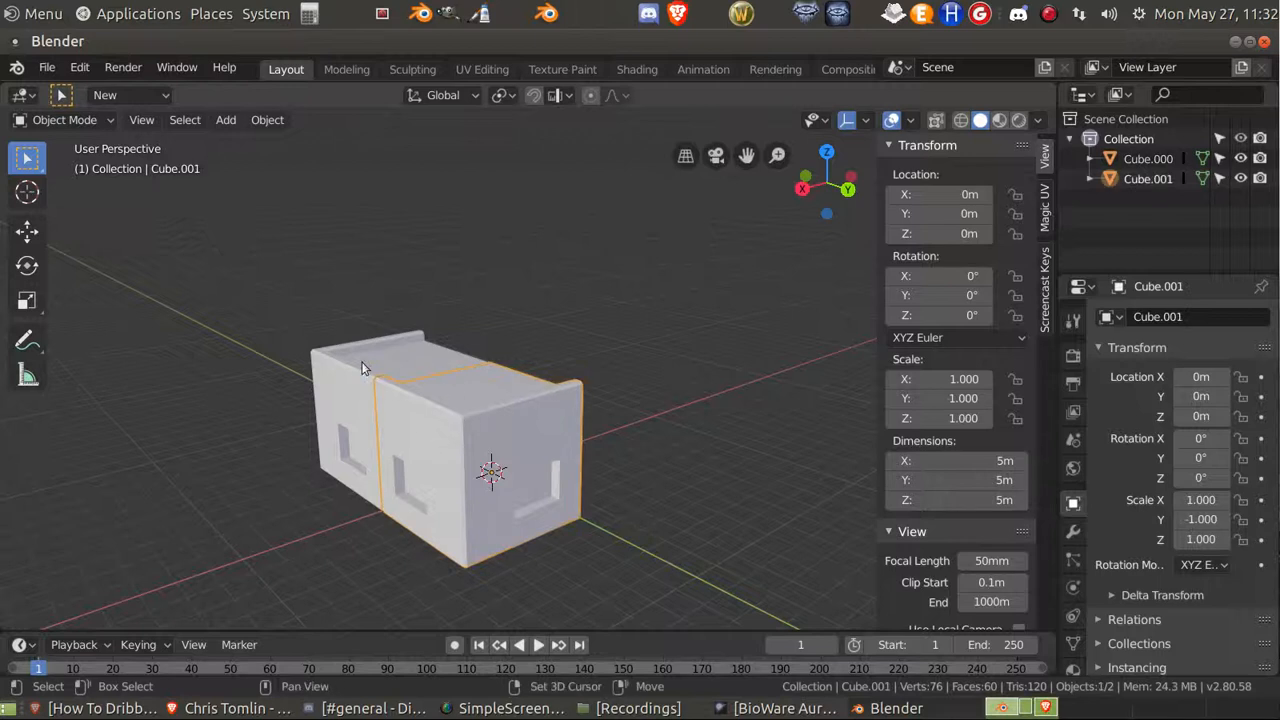
{"action": "key", "text": "a"}
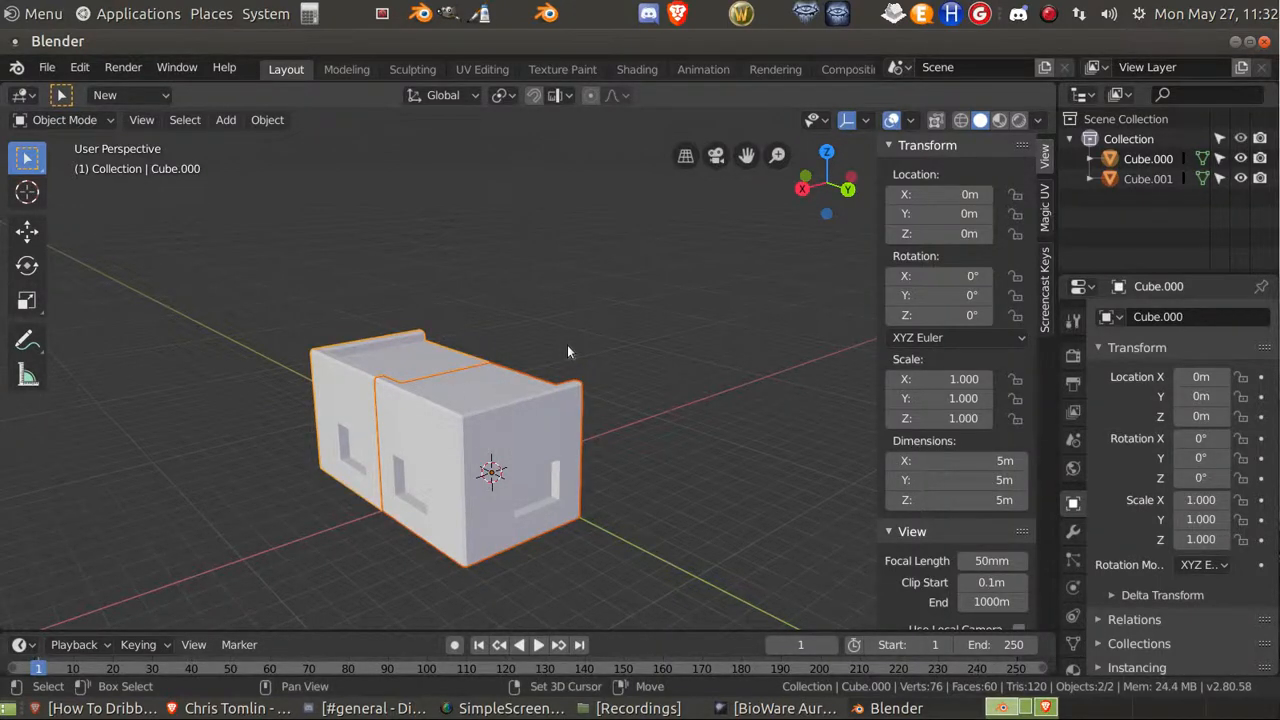
{"action": "key", "text": "shift+d"}
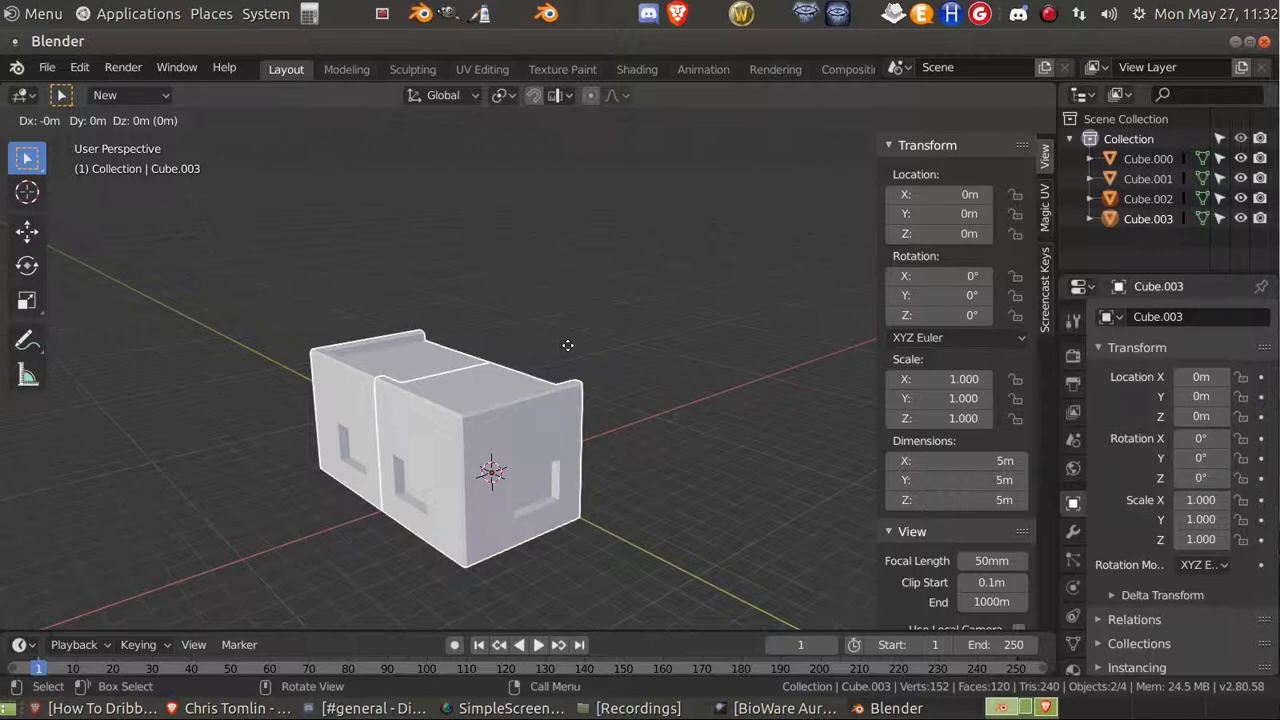
{"action": "left_click", "coordinate": [567, 345]}
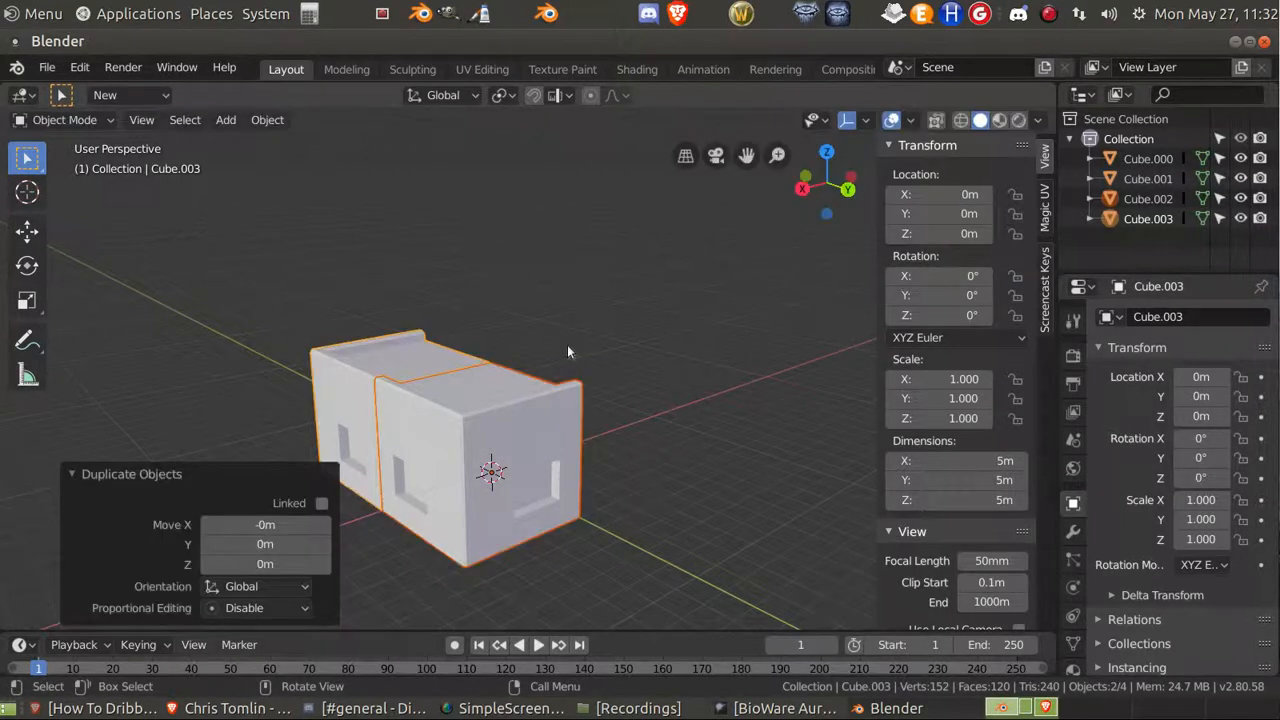
Mirror the two duplicated blocks along the global X axis.
{"action": "right_click", "coordinate": [567, 345]}
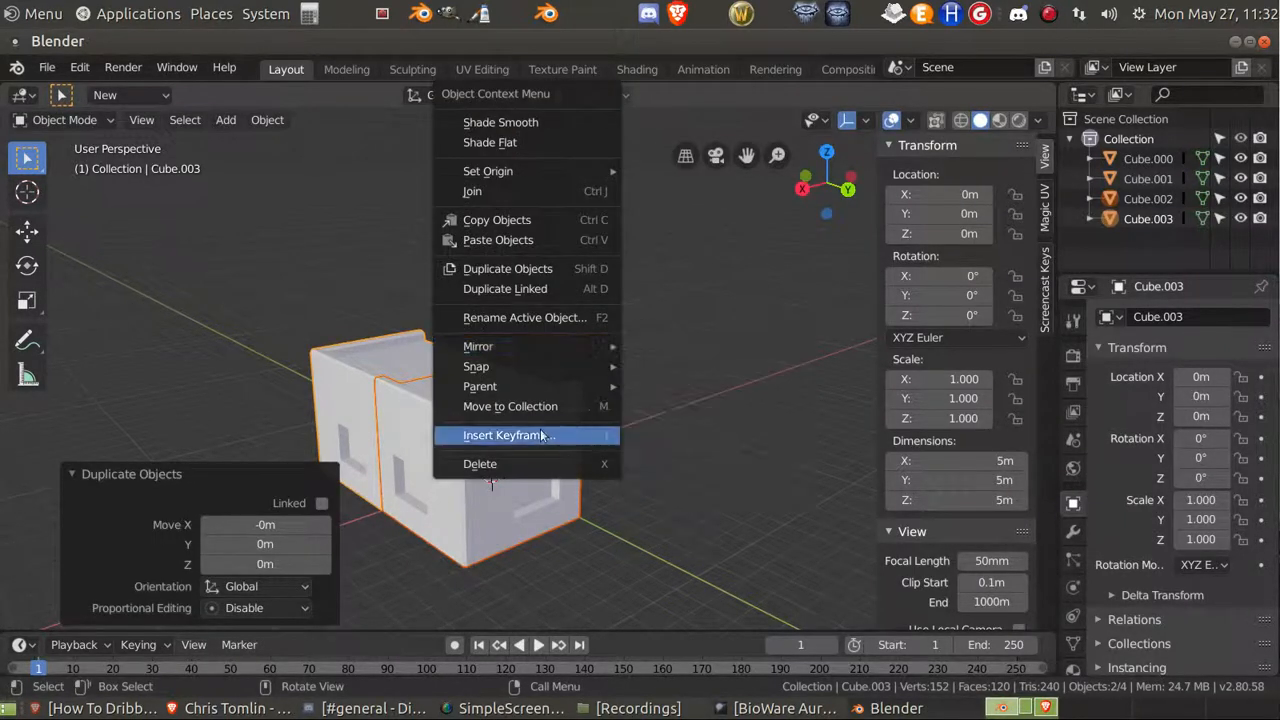
{"action": "key", "text": "Escape"}
{"action": "right_click", "coordinate": [709, 268]}
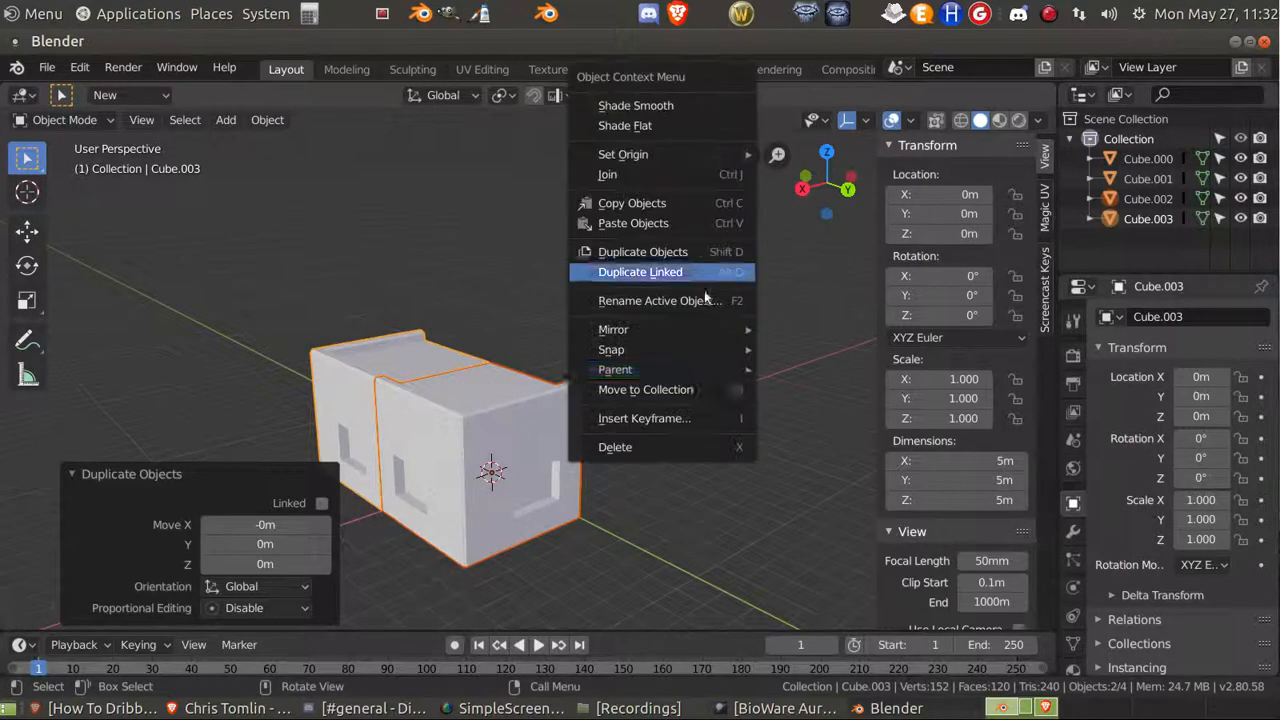
{"action": "mouse_move", "coordinate": [700, 329]}
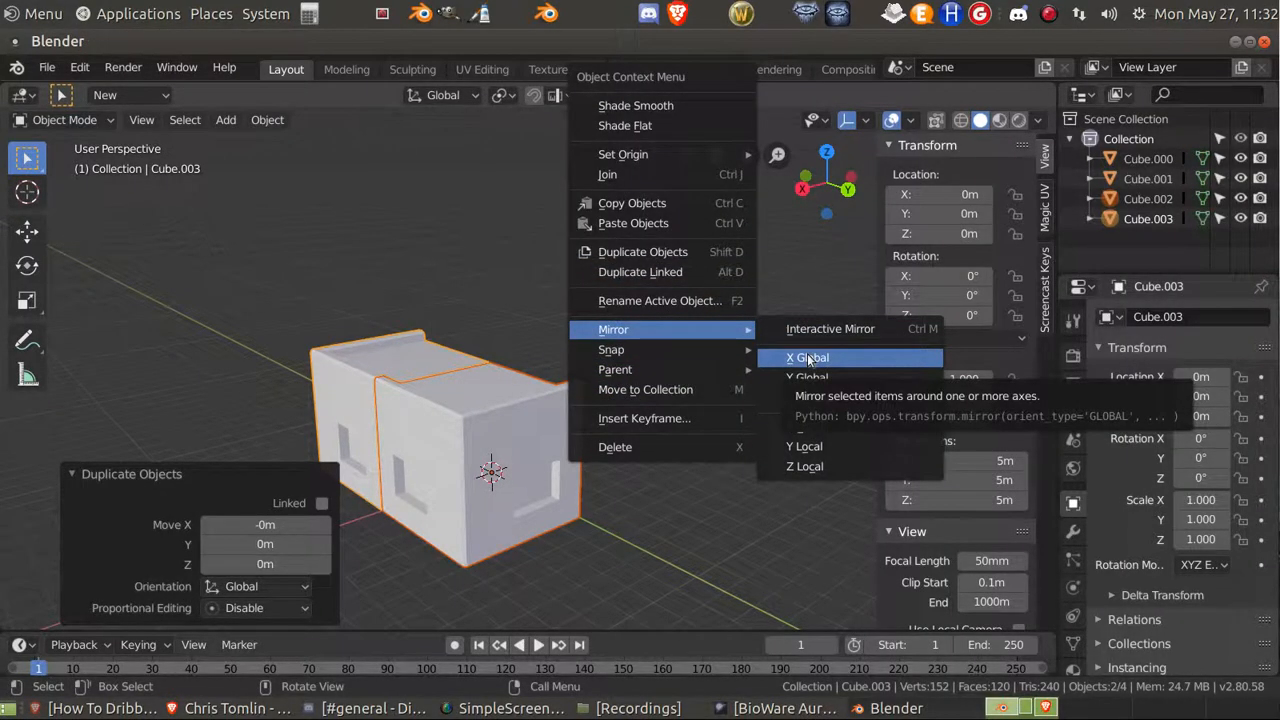
{"action": "left_click", "coordinate": [810, 358]}
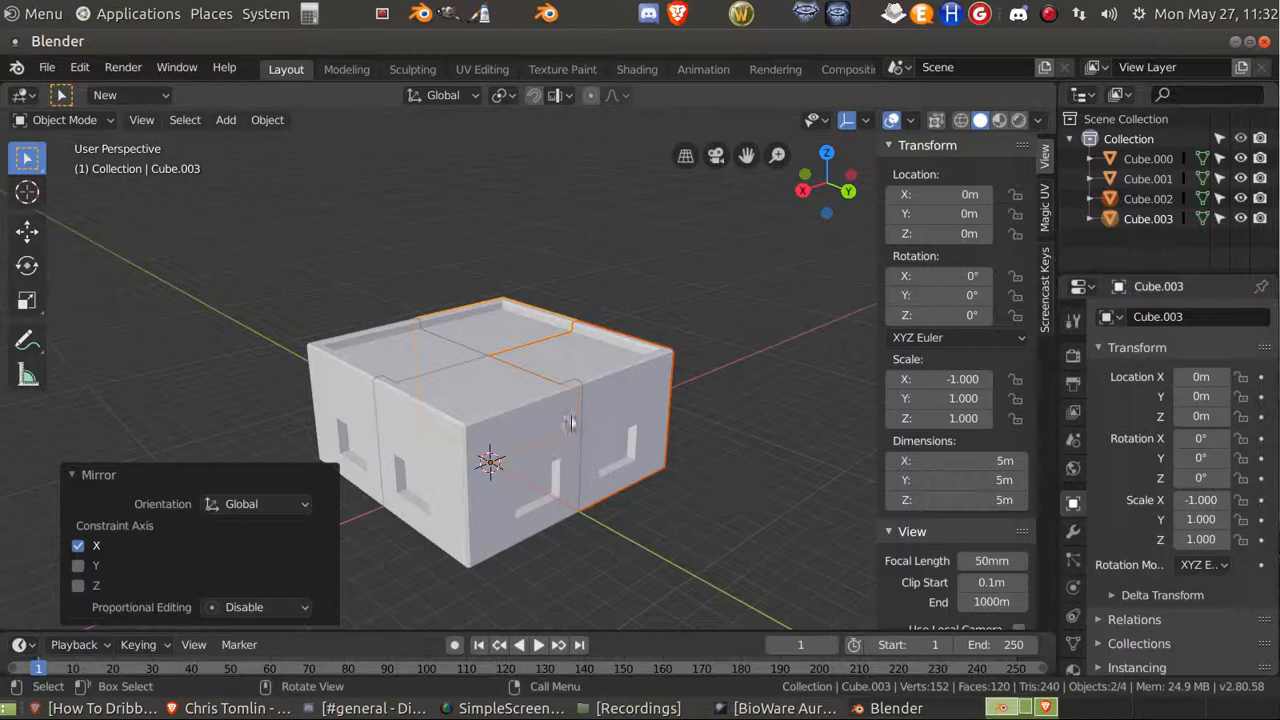
Select all four blocks and join them into one object.
{"action": "key", "text": "a"}
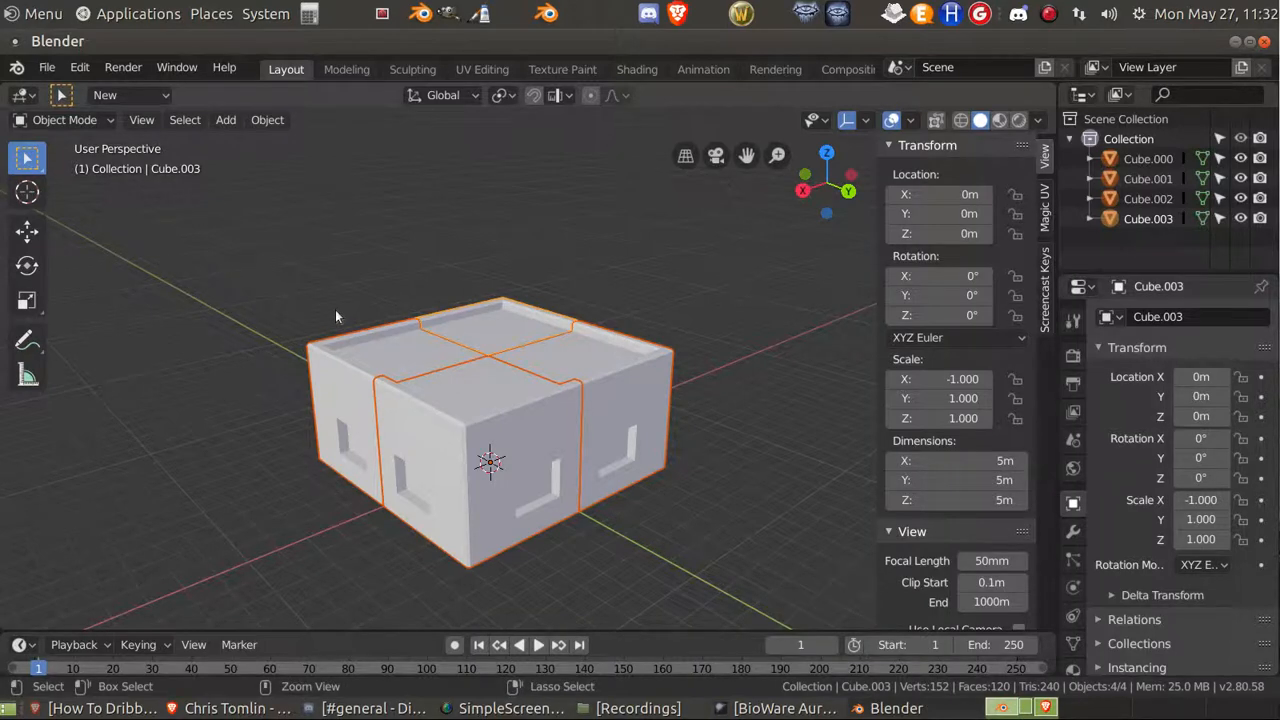
{"action": "key", "text": "ctrl+j"}
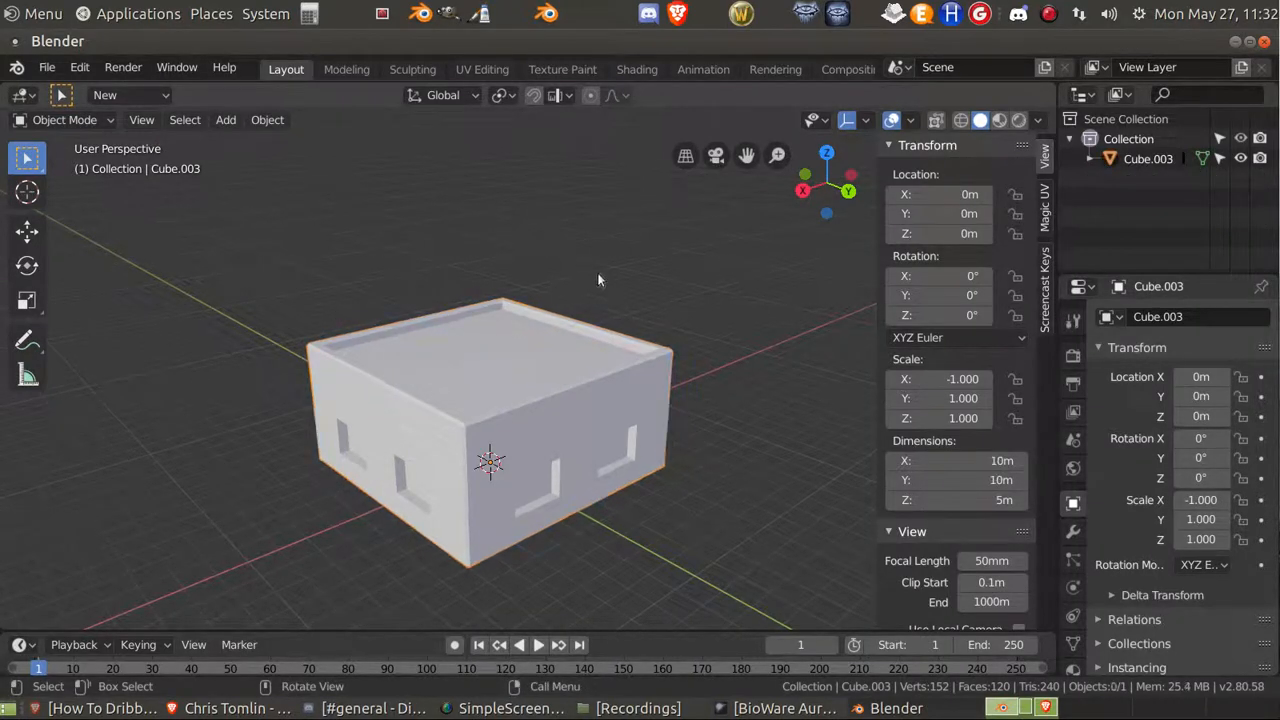
{"action": "middle_click_drag", "start_coordinate": [699, 477], "coordinate": [578, 436]}
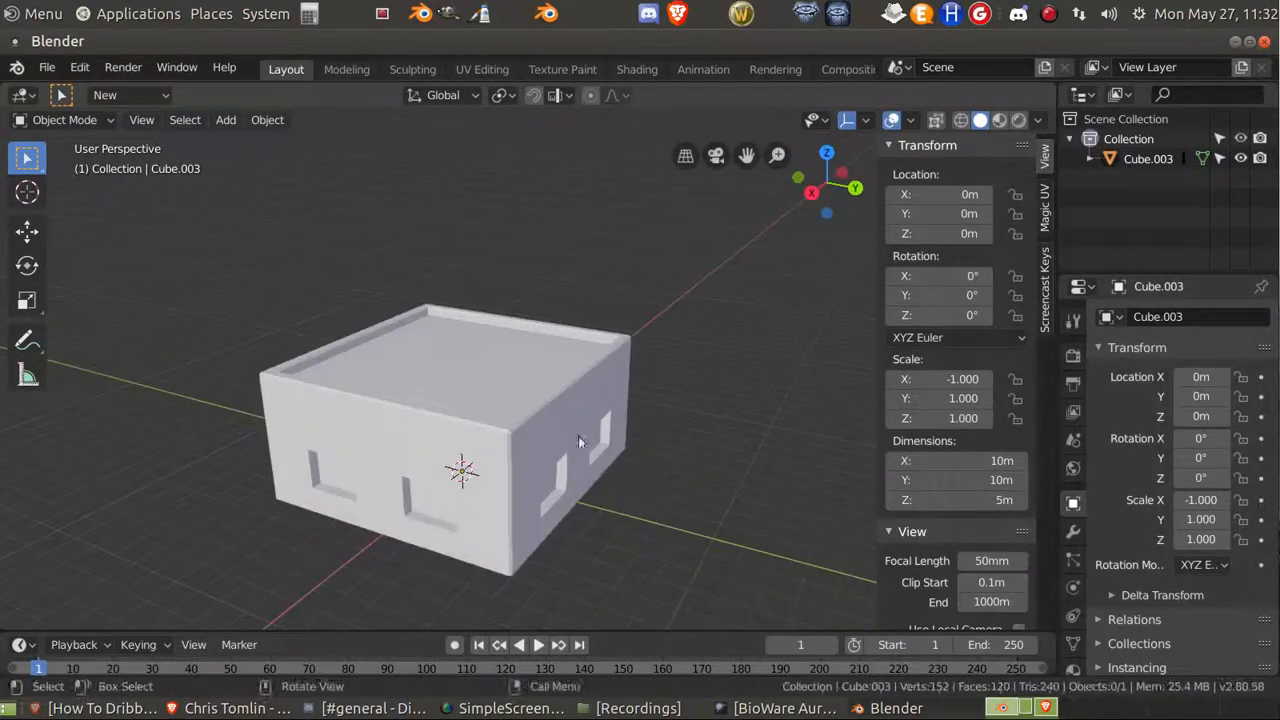
Remove the doubled vertices across the joined object's whole mesh, using a merge distance of 0.01 m.
{"action": "key", "text": "Tab"}
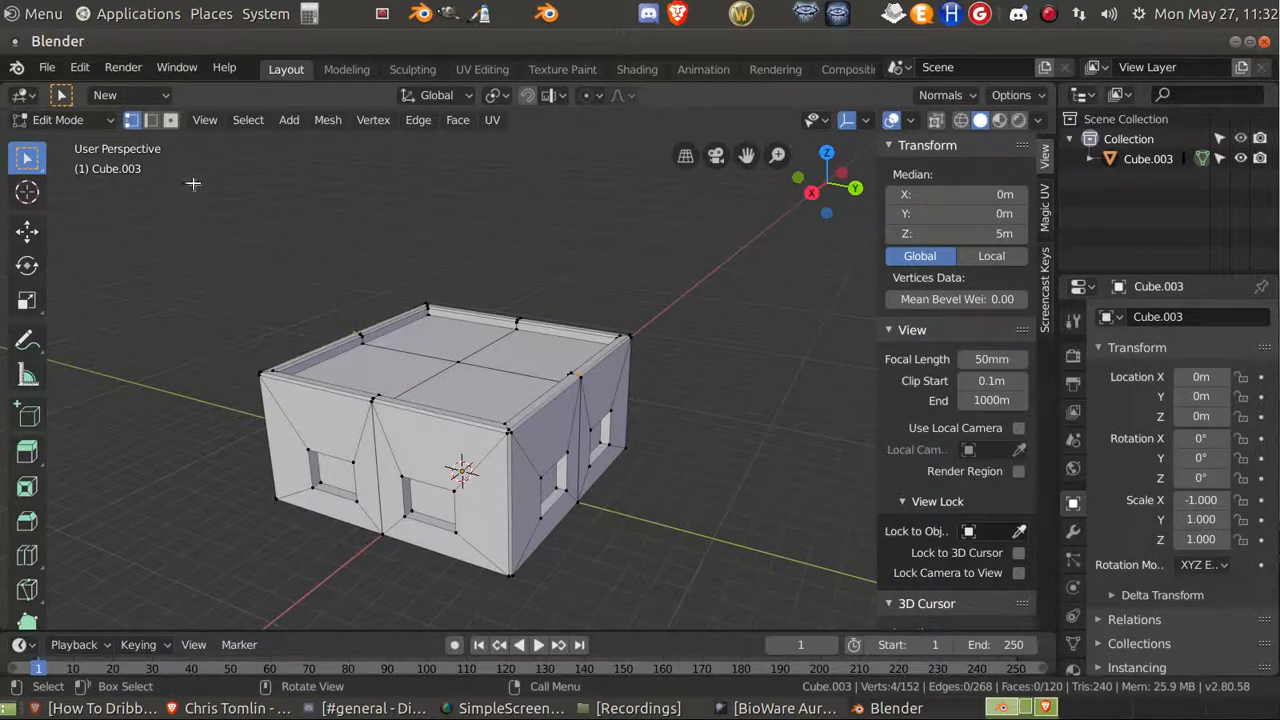
{"action": "key", "text": "a"}
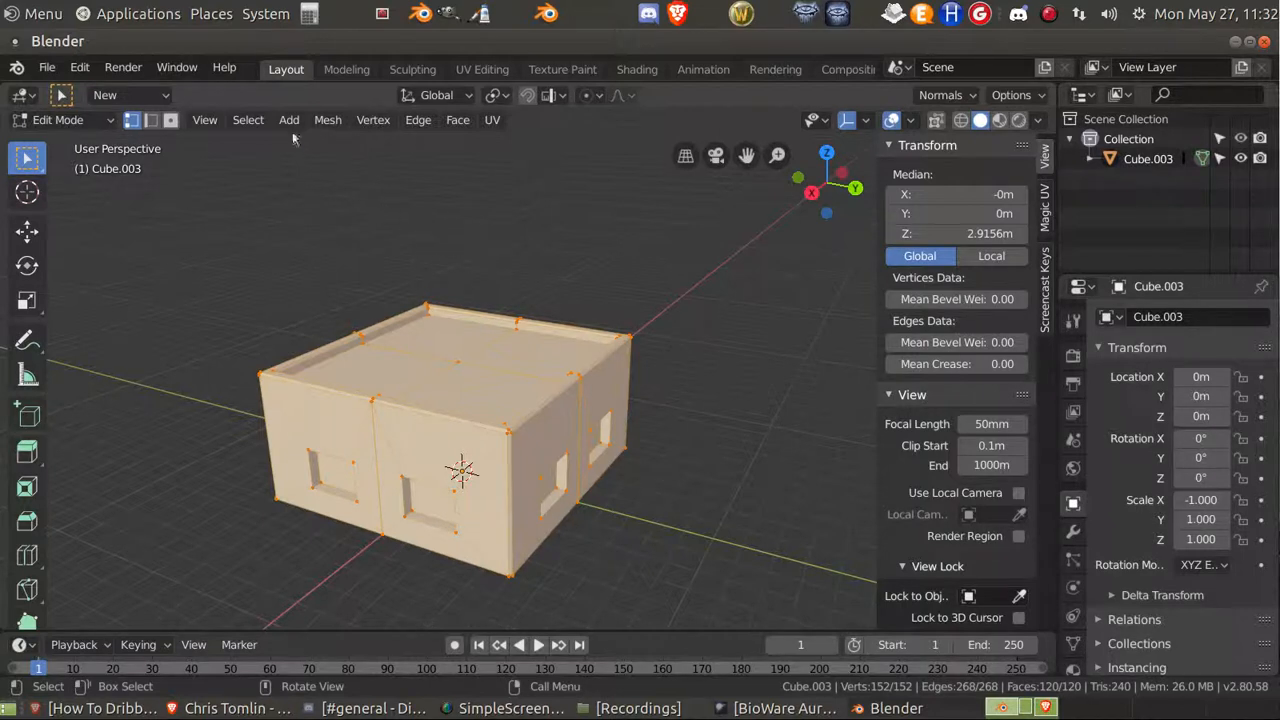
{"action": "left_click", "coordinate": [328, 120]}
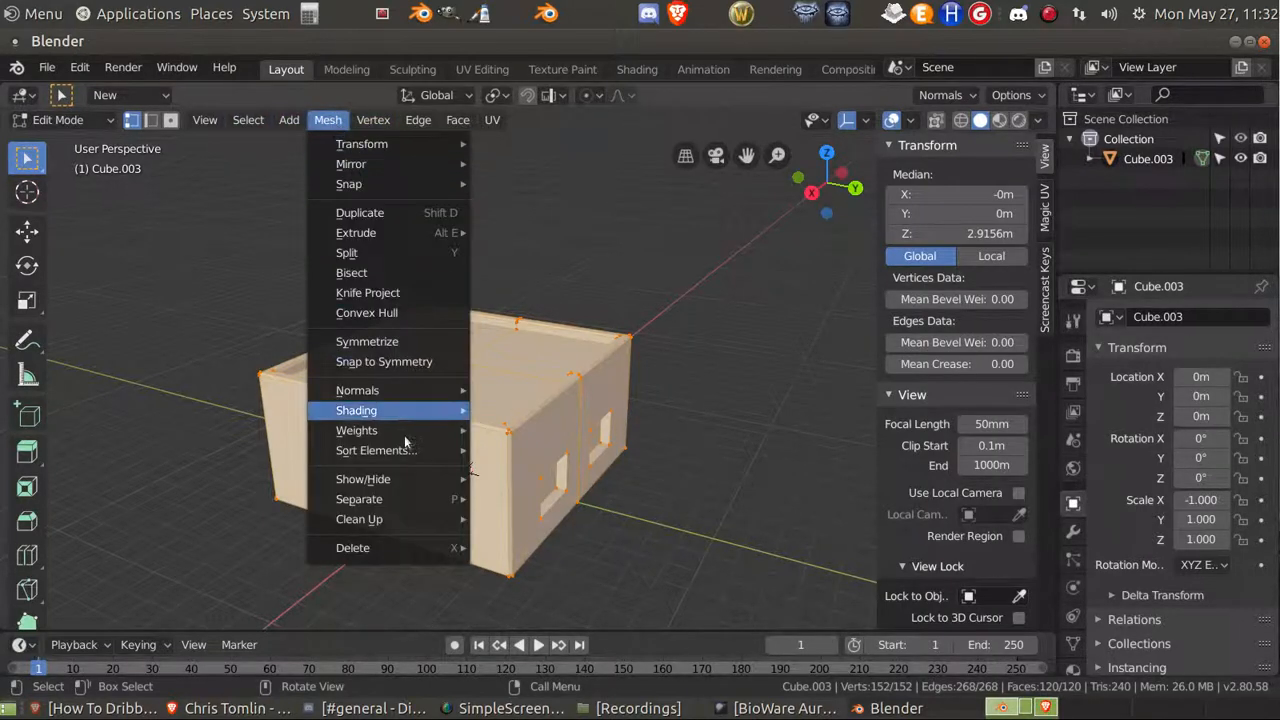
{"action": "mouse_move", "coordinate": [414, 520]}
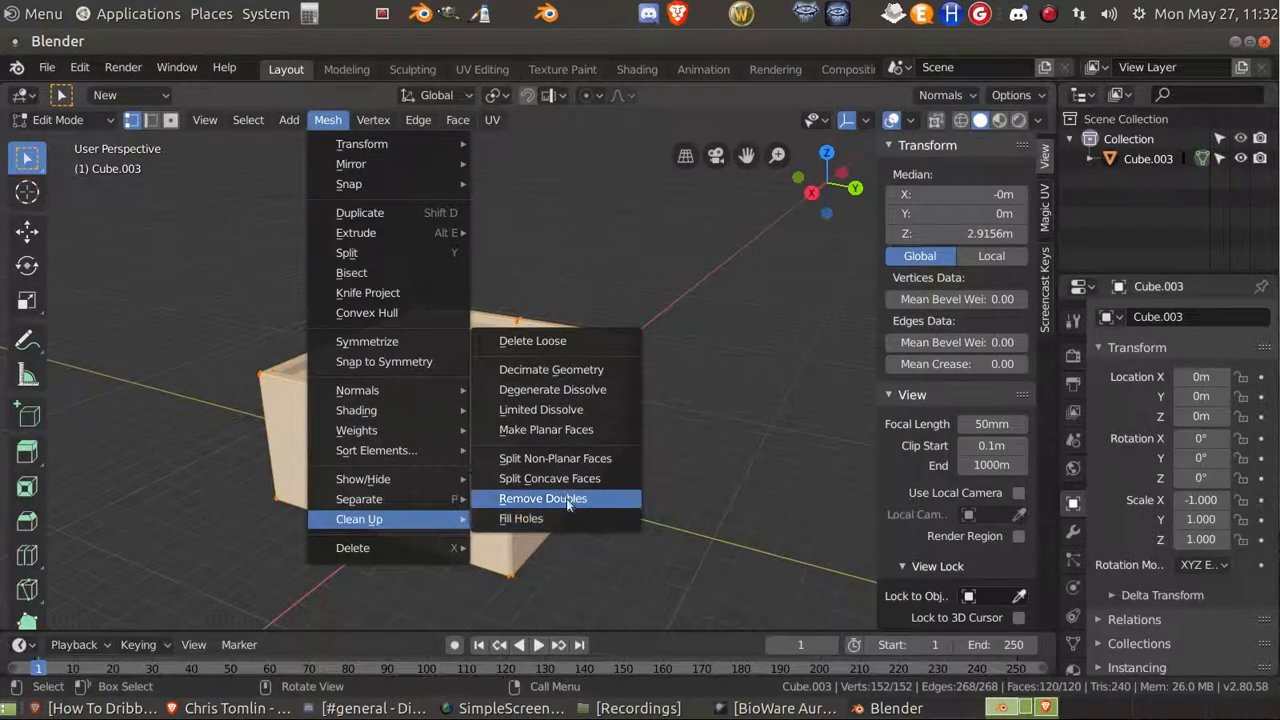
{"action": "left_click", "coordinate": [567, 499]}
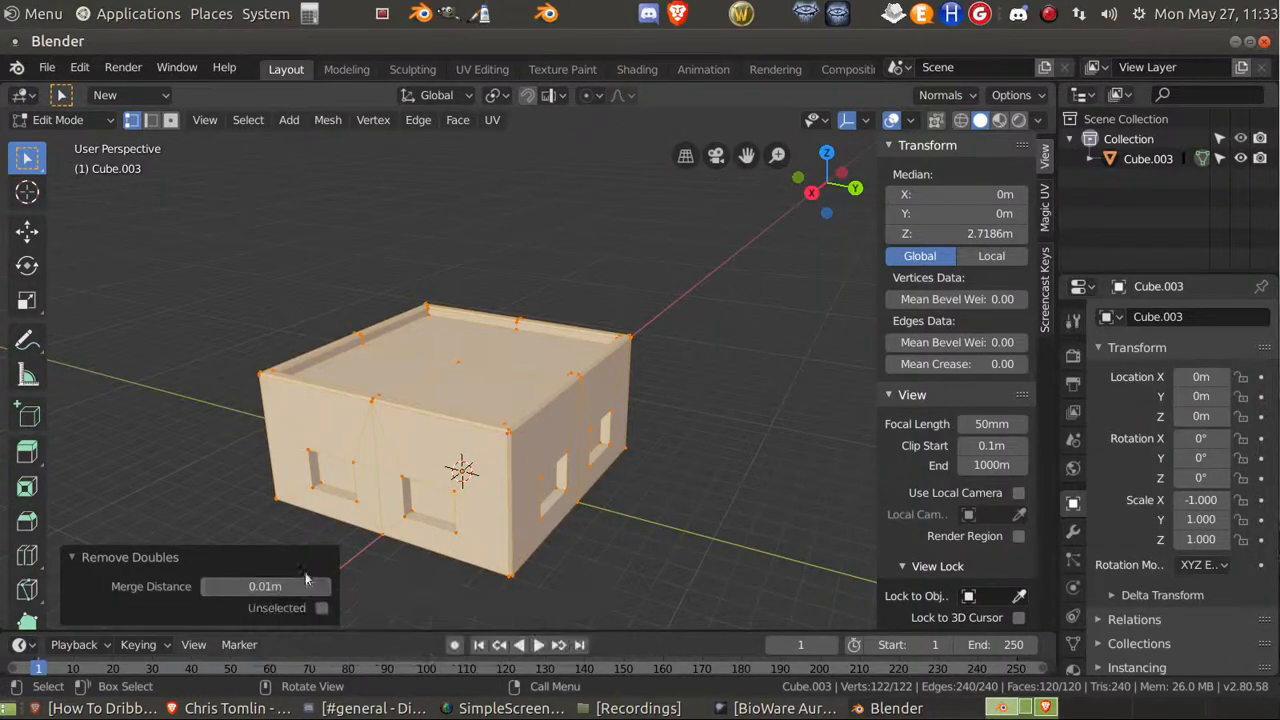
Clear the mesh selection and select the single vertex at the centre of the roof.
{"action": "left_click", "coordinate": [660, 530]}
{"action": "mouse_move", "coordinate": [662, 524]}
{"action": "middle_mouse_down"}
{"action": "mouse_move", "coordinate": [577, 508]}
{"action": "mouse_move", "coordinate": [586, 549]}
{"action": "mouse_move", "coordinate": [657, 535]}
{"action": "middle_mouse_up"}
{"action": "scroll", "coordinate": [631, 477], "scroll_direction": "up", "scroll_amount": 3}
{"action": "middle_click_drag", "start_coordinate": [631, 477], "coordinate": [521, 479]}
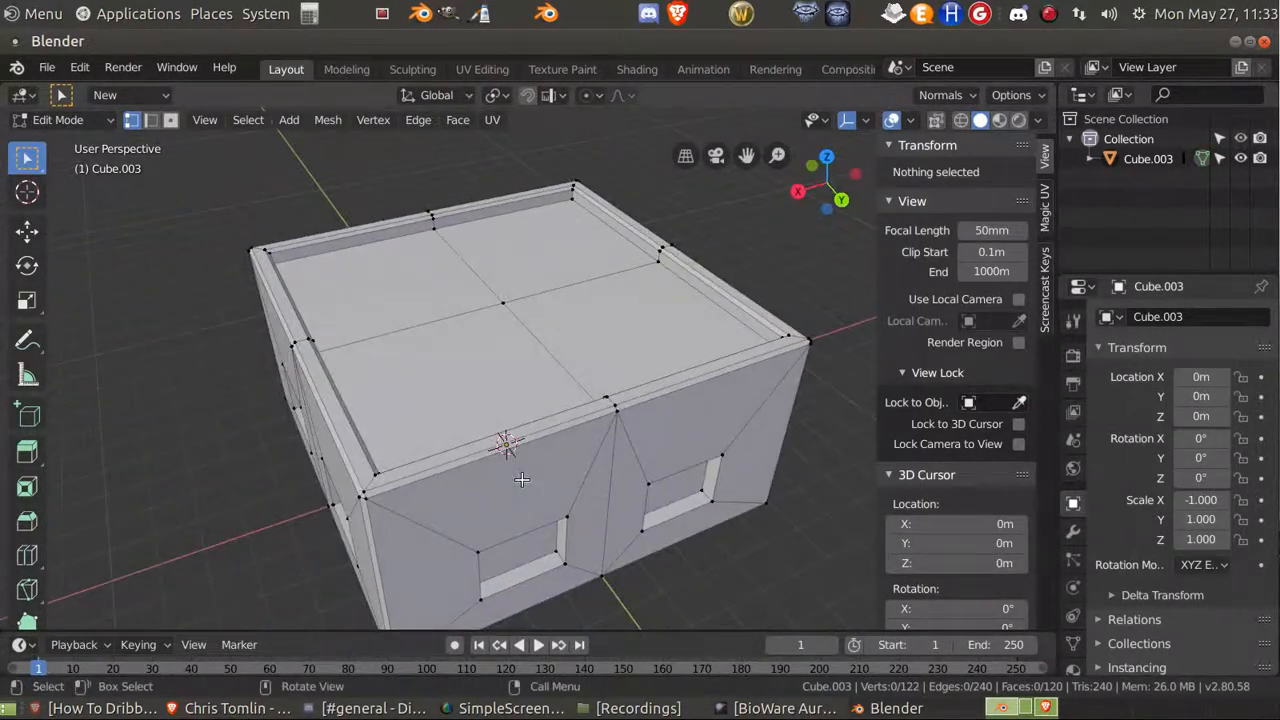
{"action": "left_click", "coordinate": [507, 297]}
{"action": "key", "text": "g"}
{"action": "key", "text": "z"}
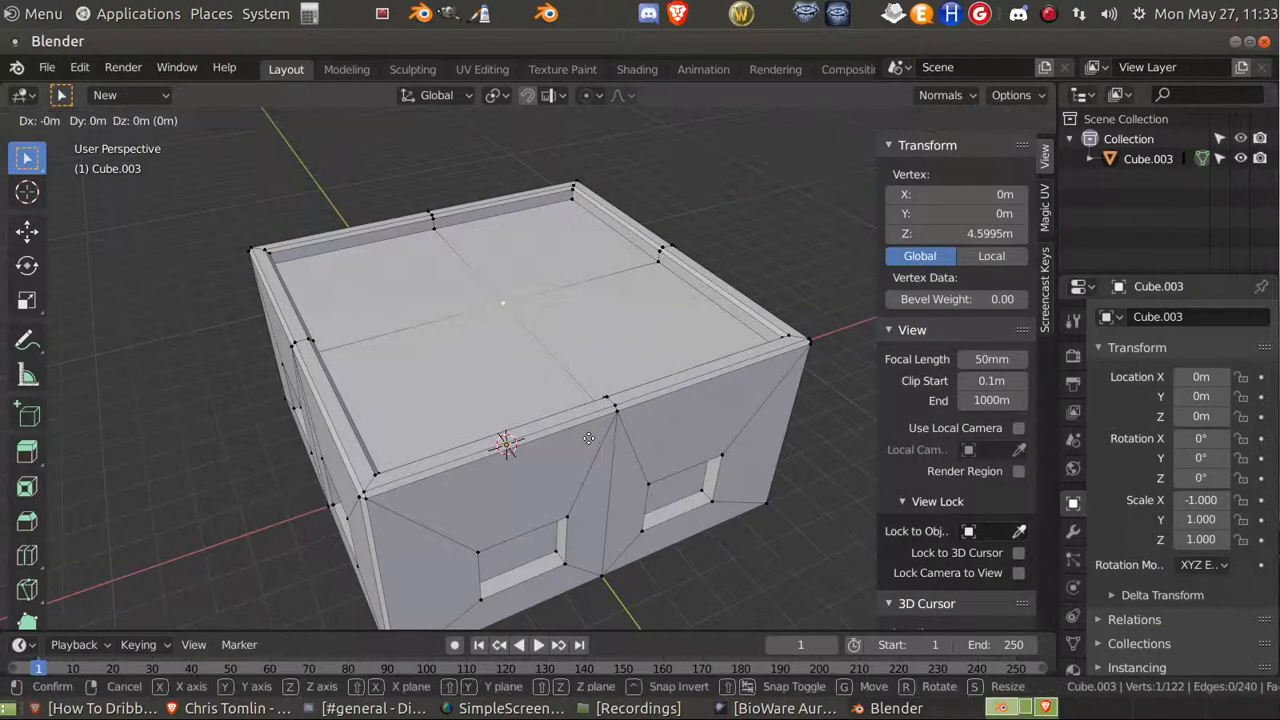
{"action": "right_click", "coordinate": [603, 388]}
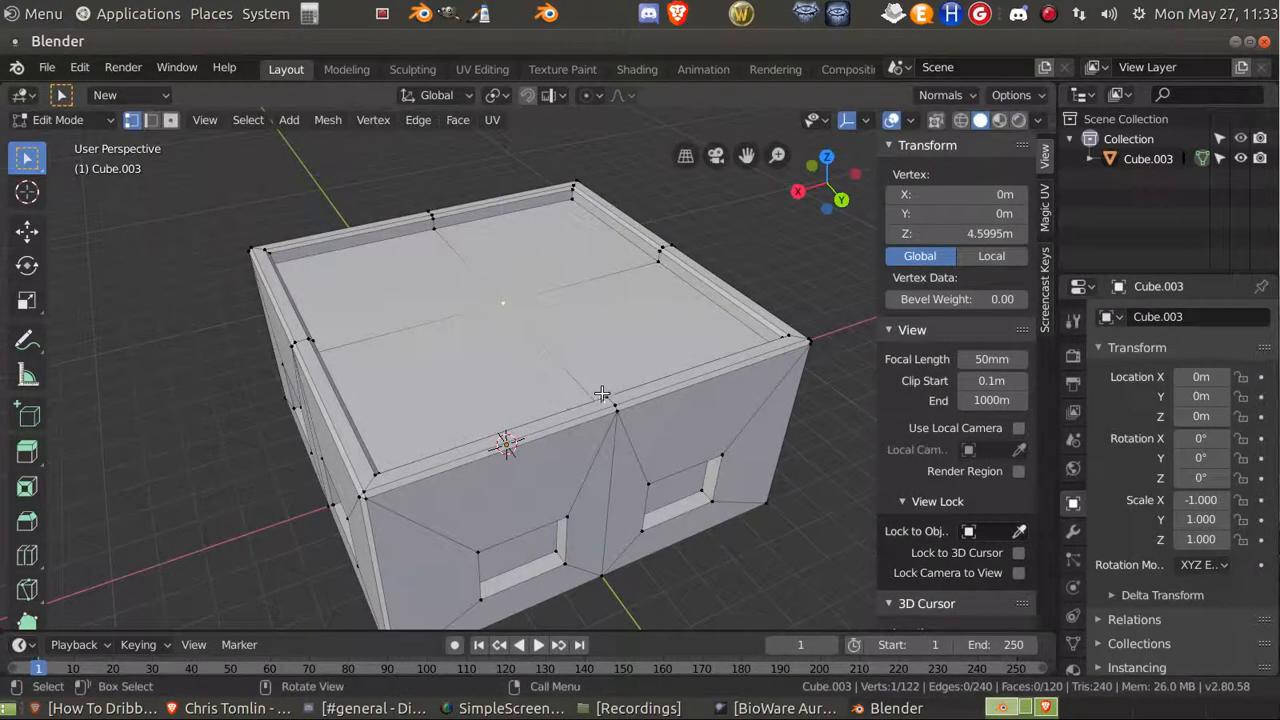
Dissolve the selected centre vertex so the roof becomes one undivided face.
{"action": "right_click", "coordinate": [404, 298]}
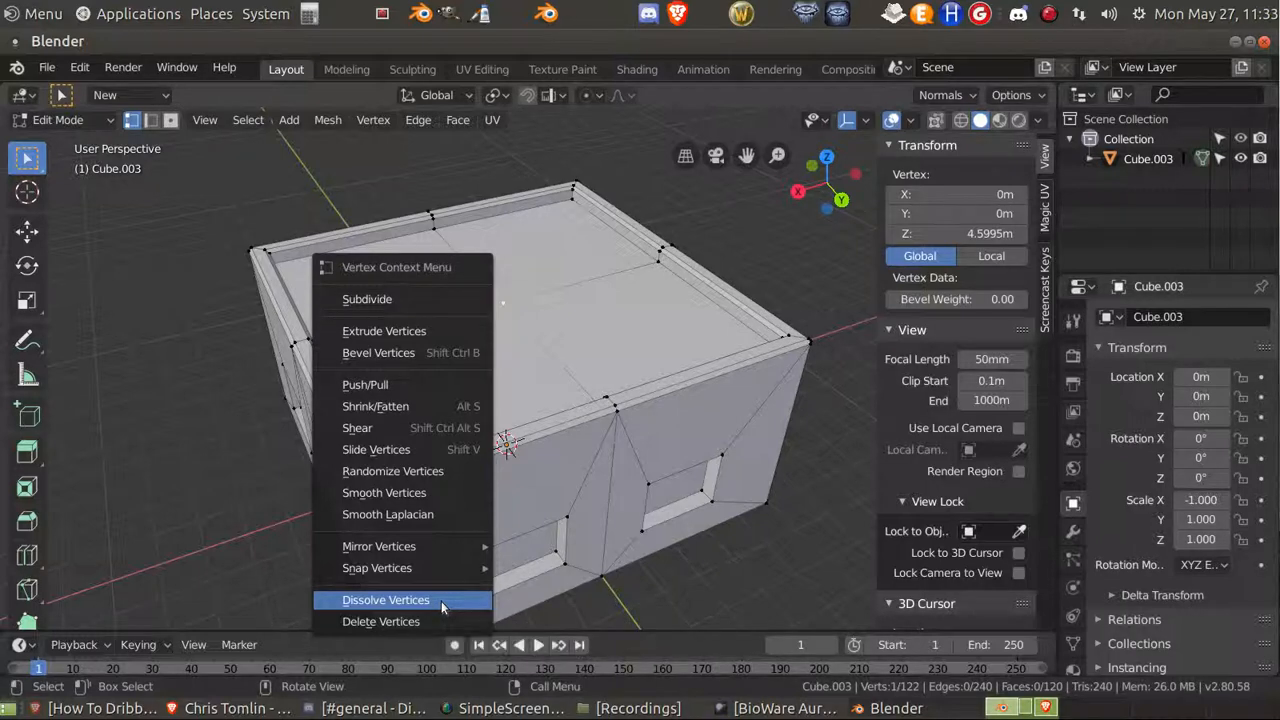
{"action": "left_click", "coordinate": [441, 601]}
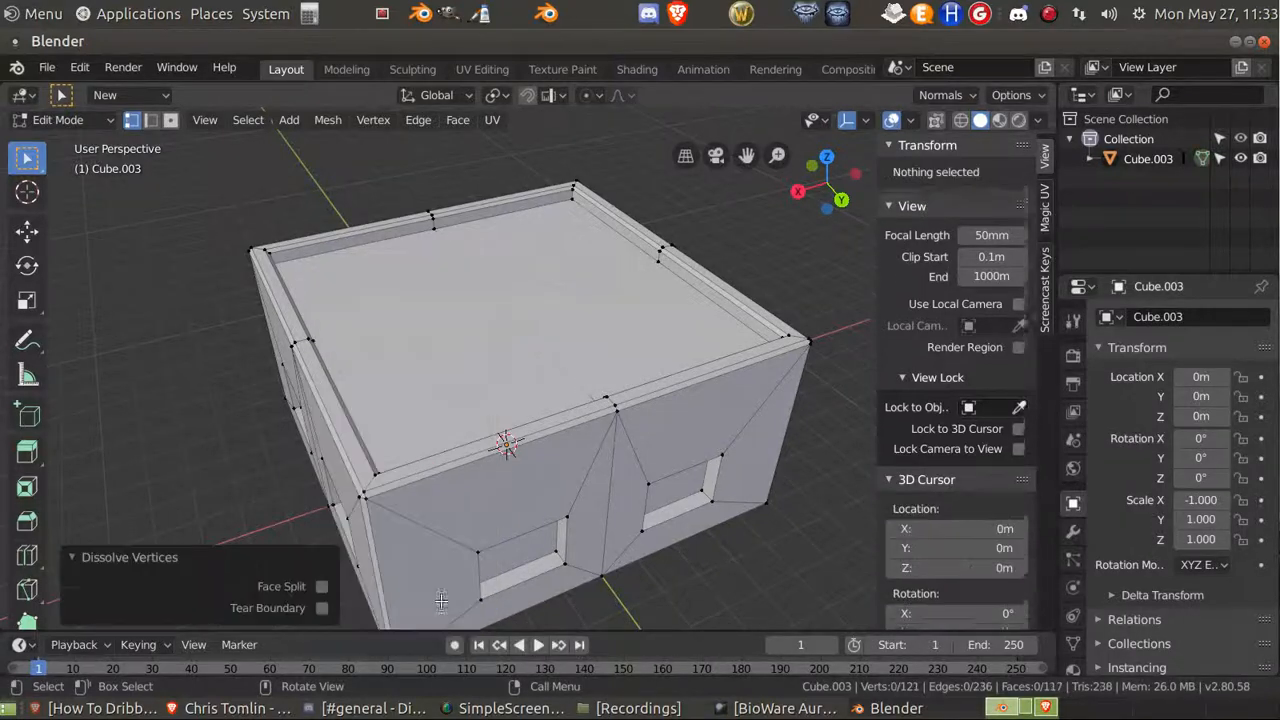
In edge selection mode, dissolve the three seam edges crossing the middle of the rim's inner wall and top on the positive X side.
{"action": "middle_click_drag", "start_coordinate": [491, 343], "coordinate": [431, 289]}
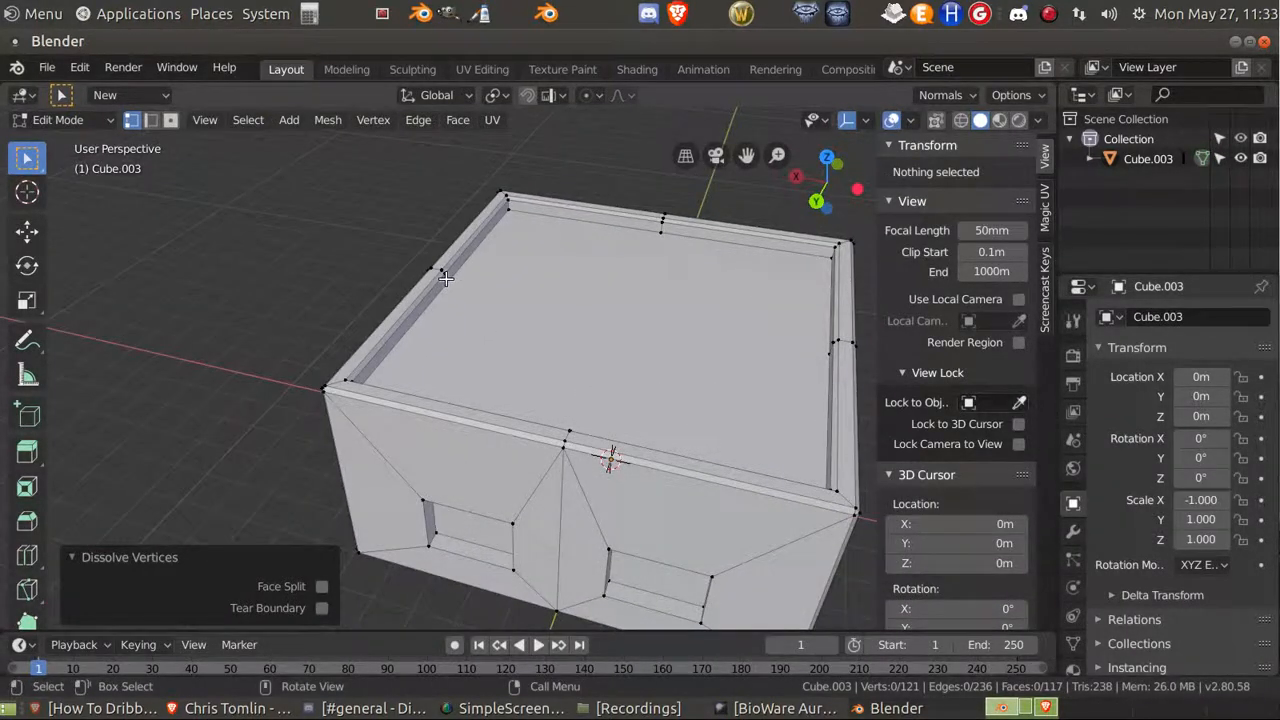
{"action": "scroll", "coordinate": [434, 177], "scroll_direction": "up", "scroll_amount": 4}
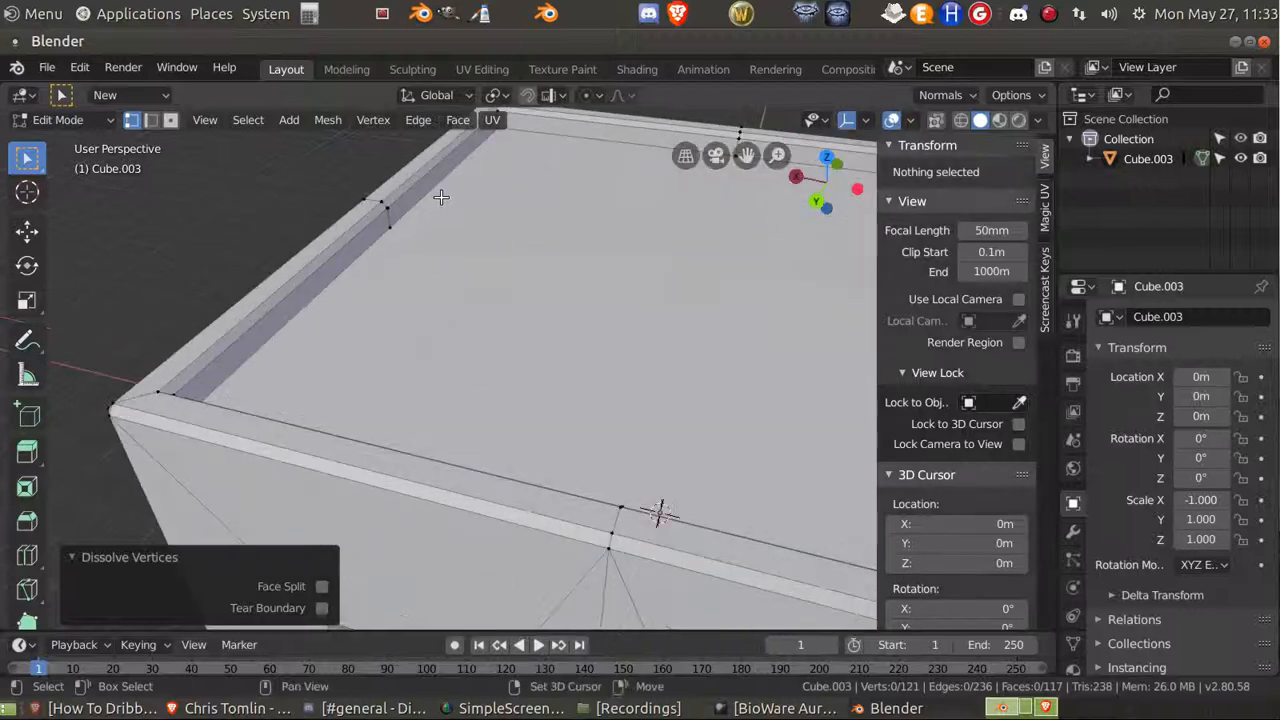
{"action": "middle_click_drag", "start_coordinate": [441, 197], "coordinate": [561, 460], "text": "shift"}
{"action": "scroll", "coordinate": [530, 435], "scroll_direction": "up", "scroll_amount": 1}
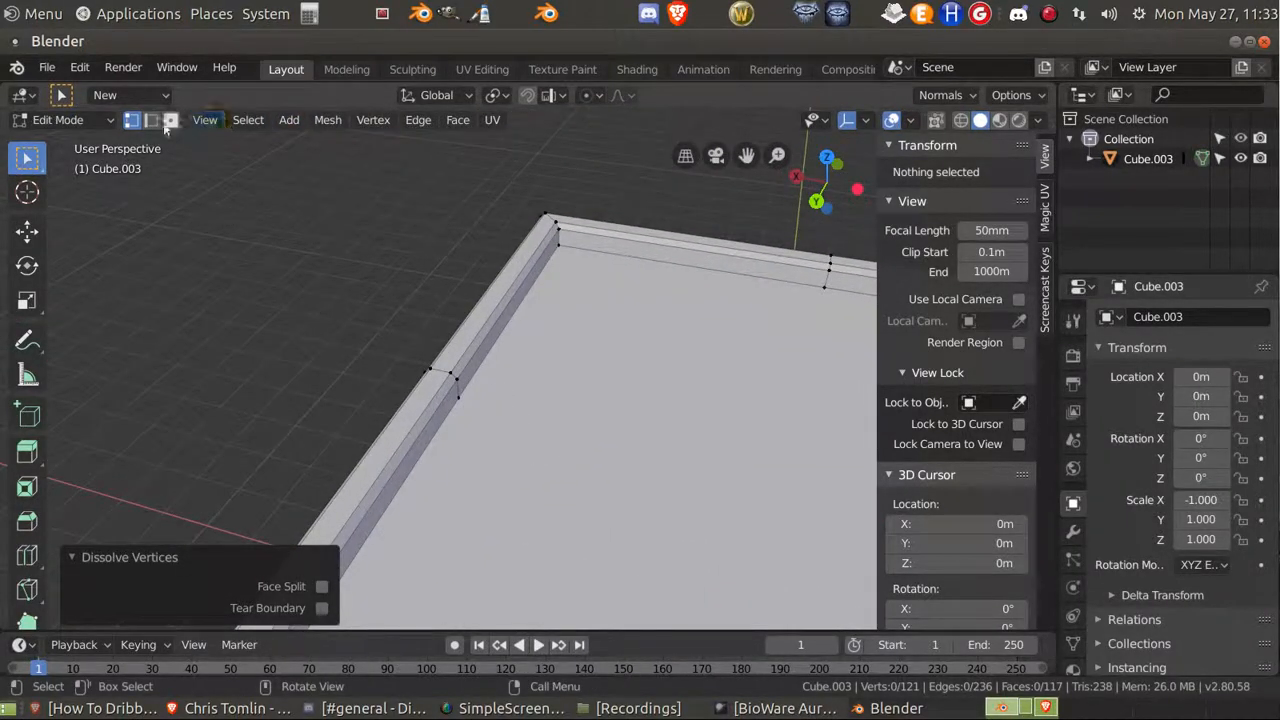
{"action": "left_click", "coordinate": [151, 119]}
{"action": "left_click", "coordinate": [454, 387]}
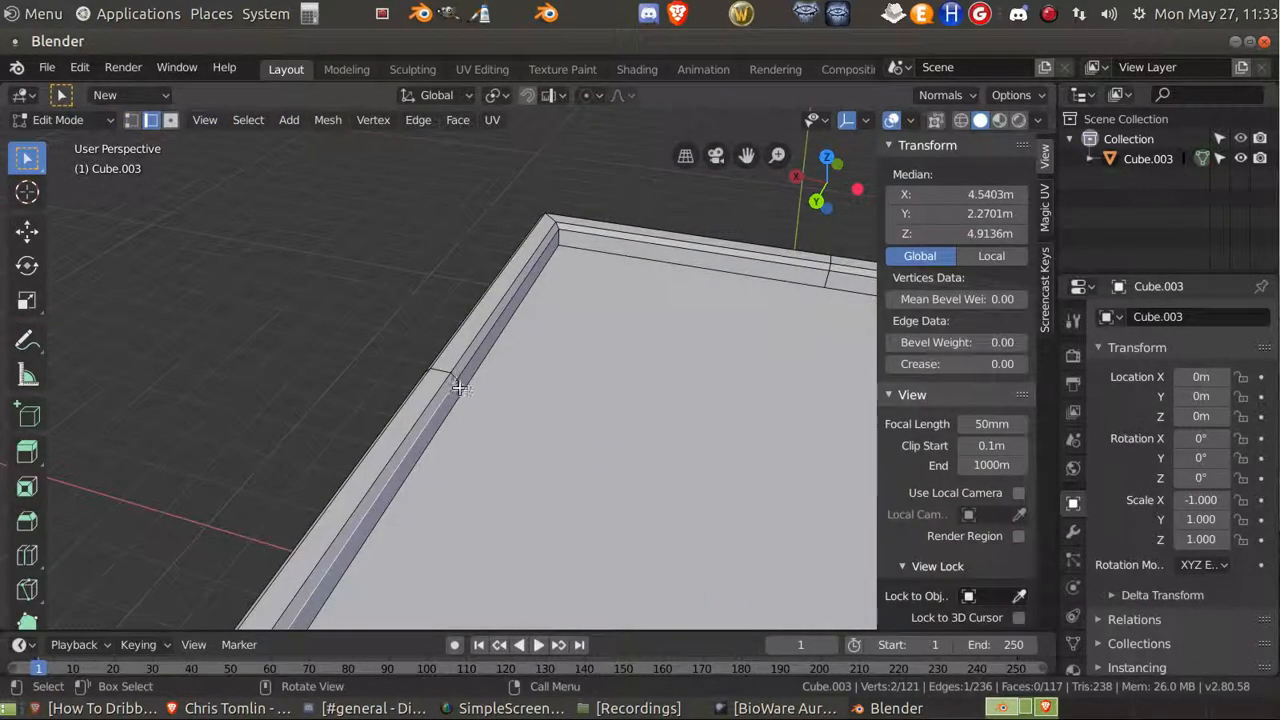
{"action": "left_click", "coordinate": [458, 385]}
{"action": "left_click", "coordinate": [454, 433]}
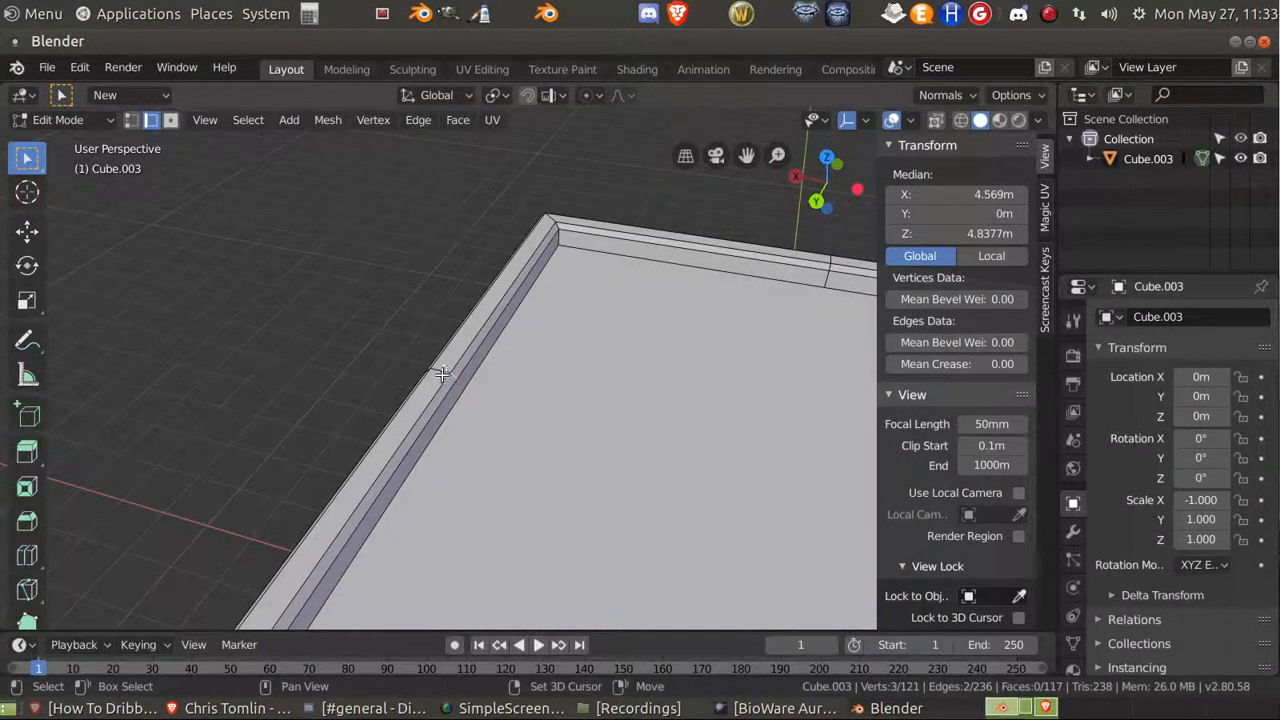
{"action": "left_click", "coordinate": [487, 377], "text": "shift"}
{"action": "right_click", "coordinate": [486, 392]}
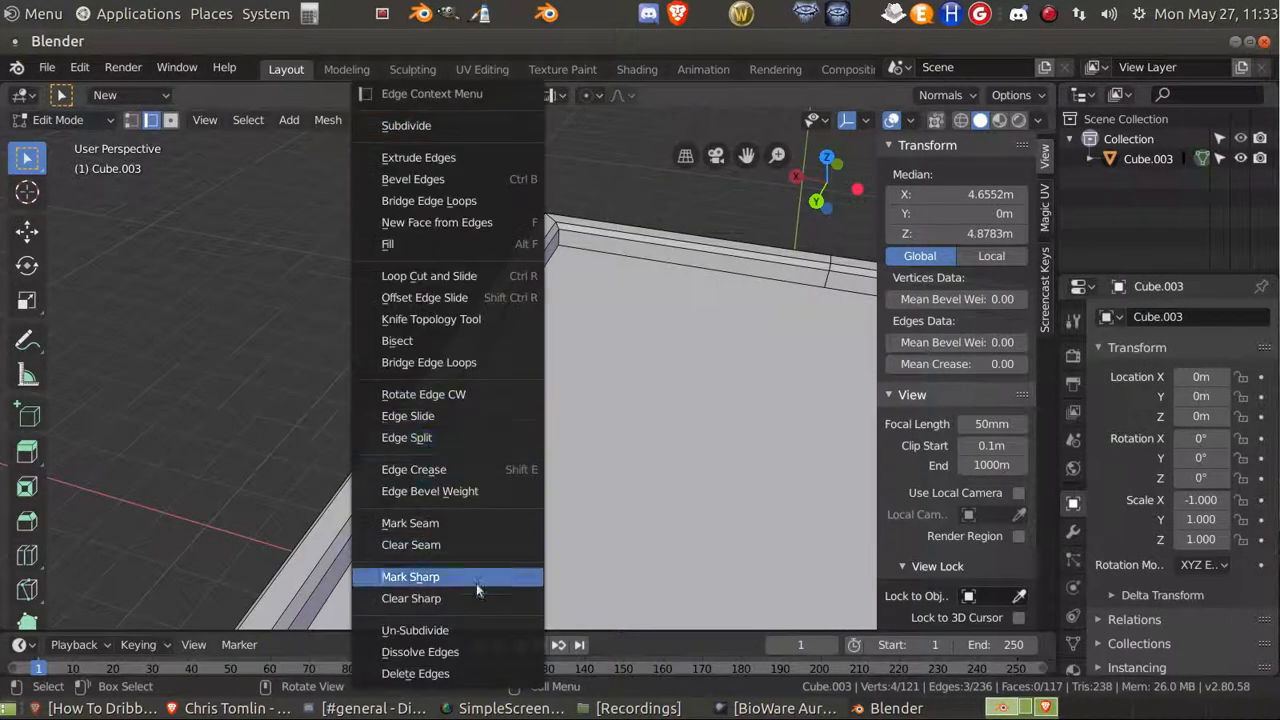
{"action": "left_click", "coordinate": [471, 653]}
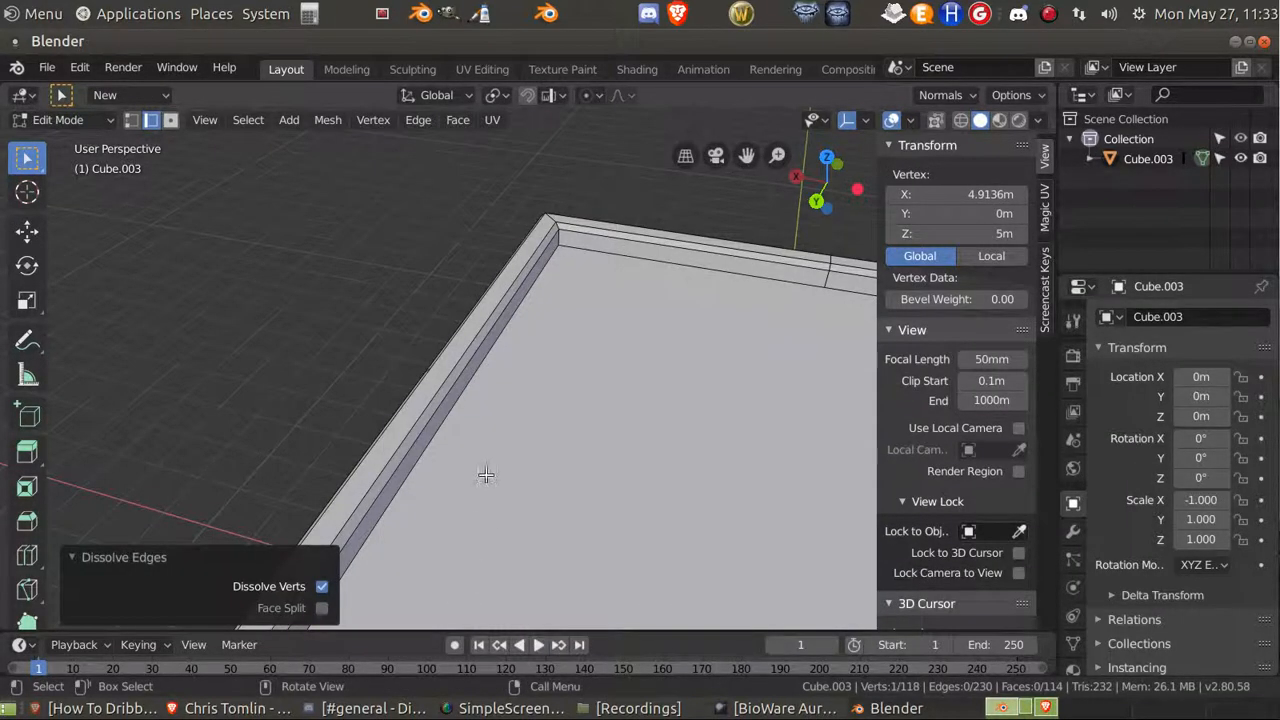
Dissolve the remaining middle seam edge on the outer bevel of the positive X rim.
{"action": "middle_click_drag", "start_coordinate": [486, 471], "coordinate": [572, 456]}
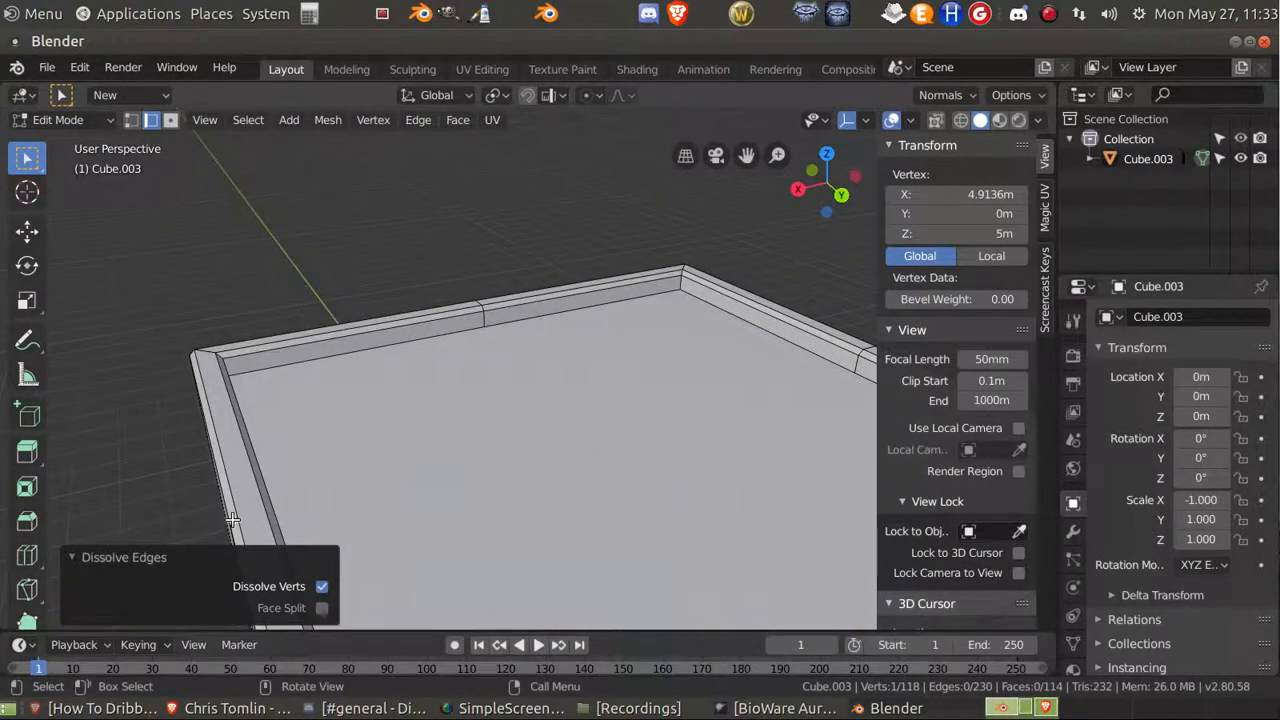
{"action": "left_click", "coordinate": [232, 519]}
{"action": "right_click", "coordinate": [234, 522]}
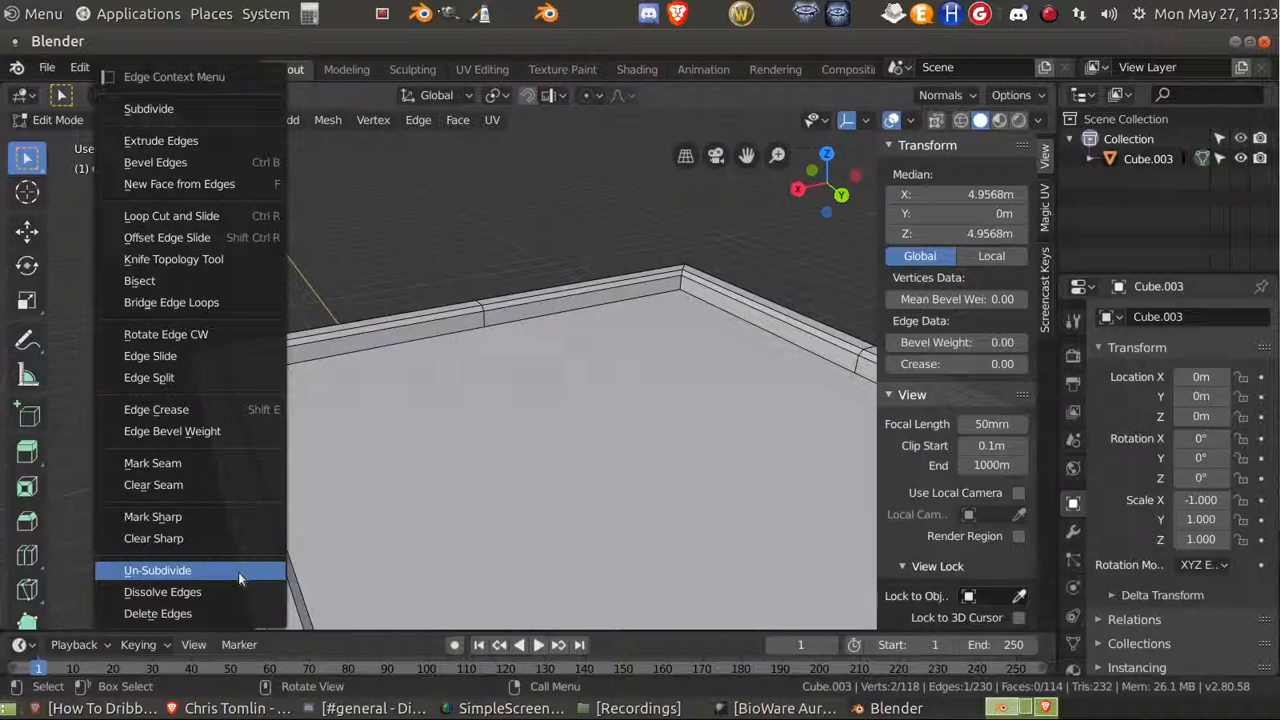
{"action": "left_click", "coordinate": [233, 586]}
Select all the middle seam edges crossing the rim on the other three sides, including the outer bevels, and dissolve them together.
{"action": "middle_click_drag", "start_coordinate": [297, 551], "coordinate": [389, 517]}
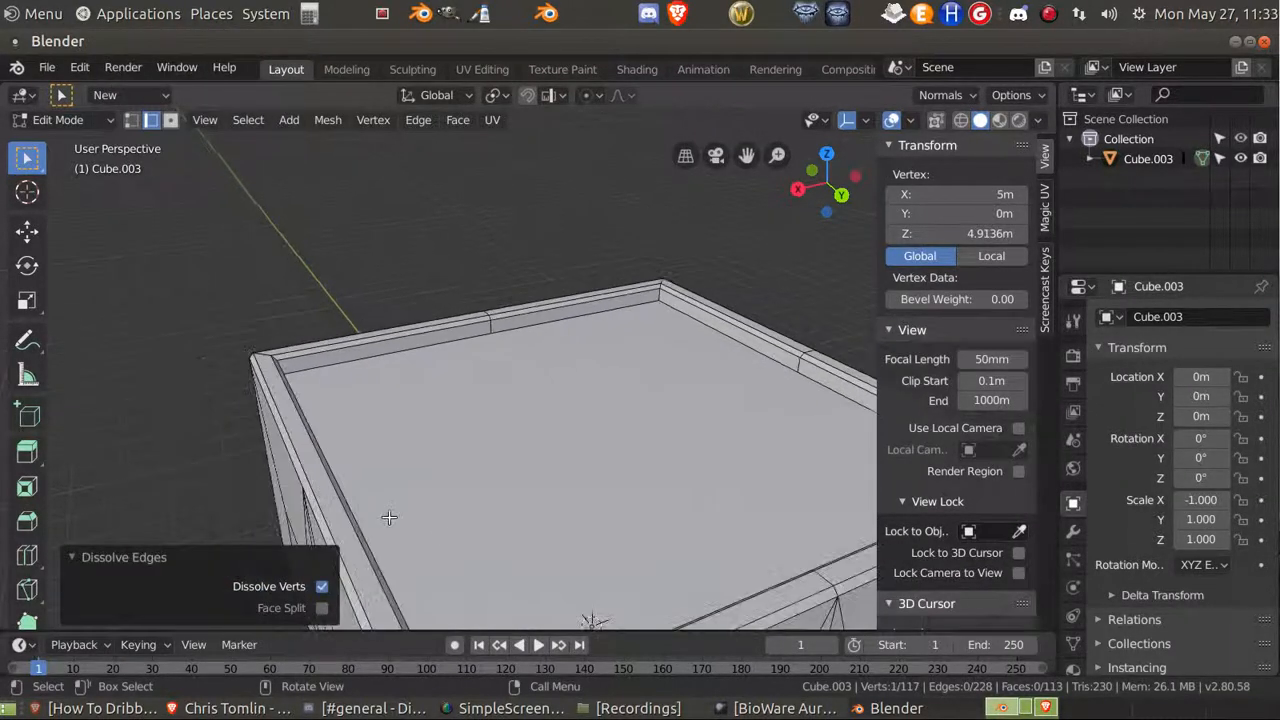
{"action": "left_click", "coordinate": [489, 322]}
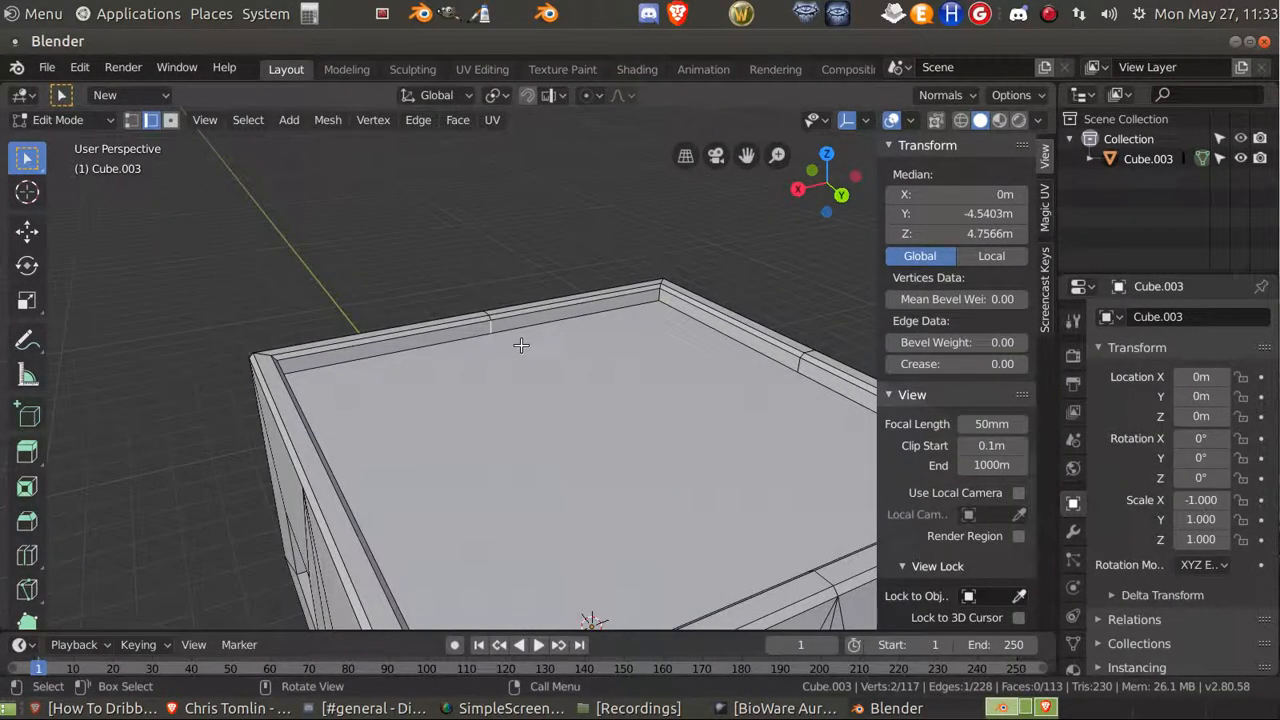
{"action": "middle_click_drag", "start_coordinate": [521, 345], "coordinate": [606, 291]}
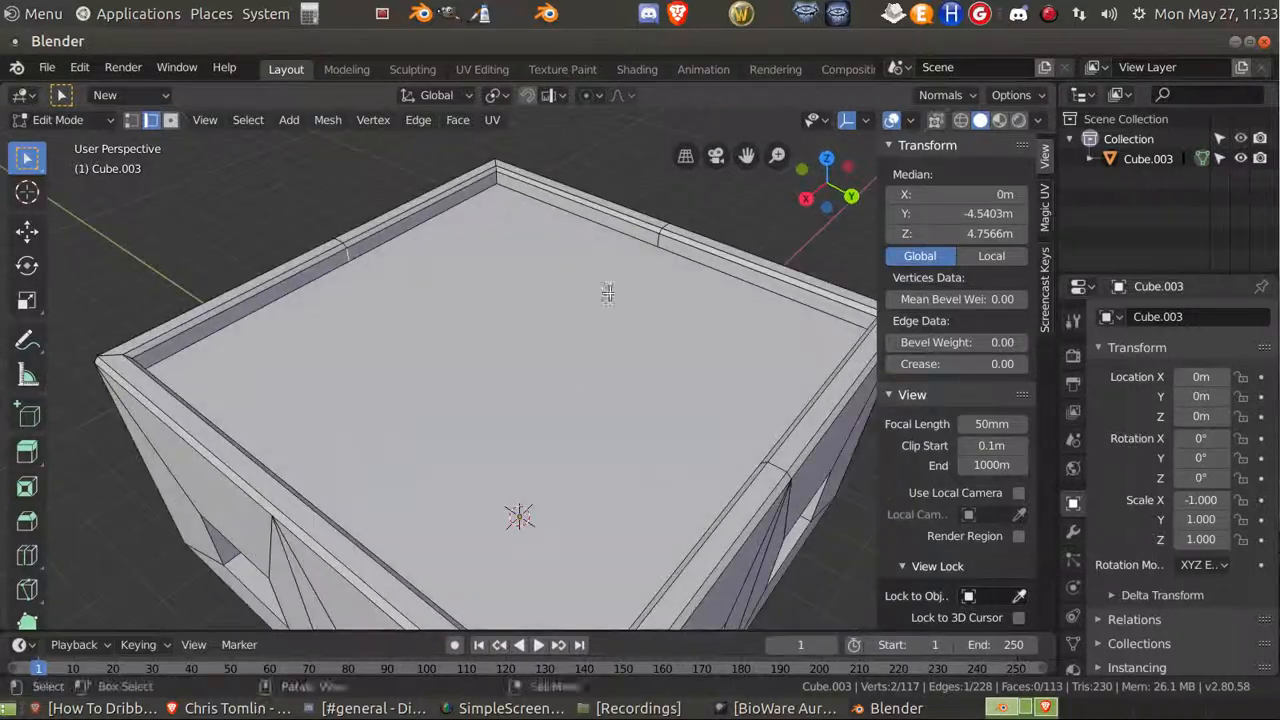
{"action": "left_click", "coordinate": [657, 239], "text": "shift"}
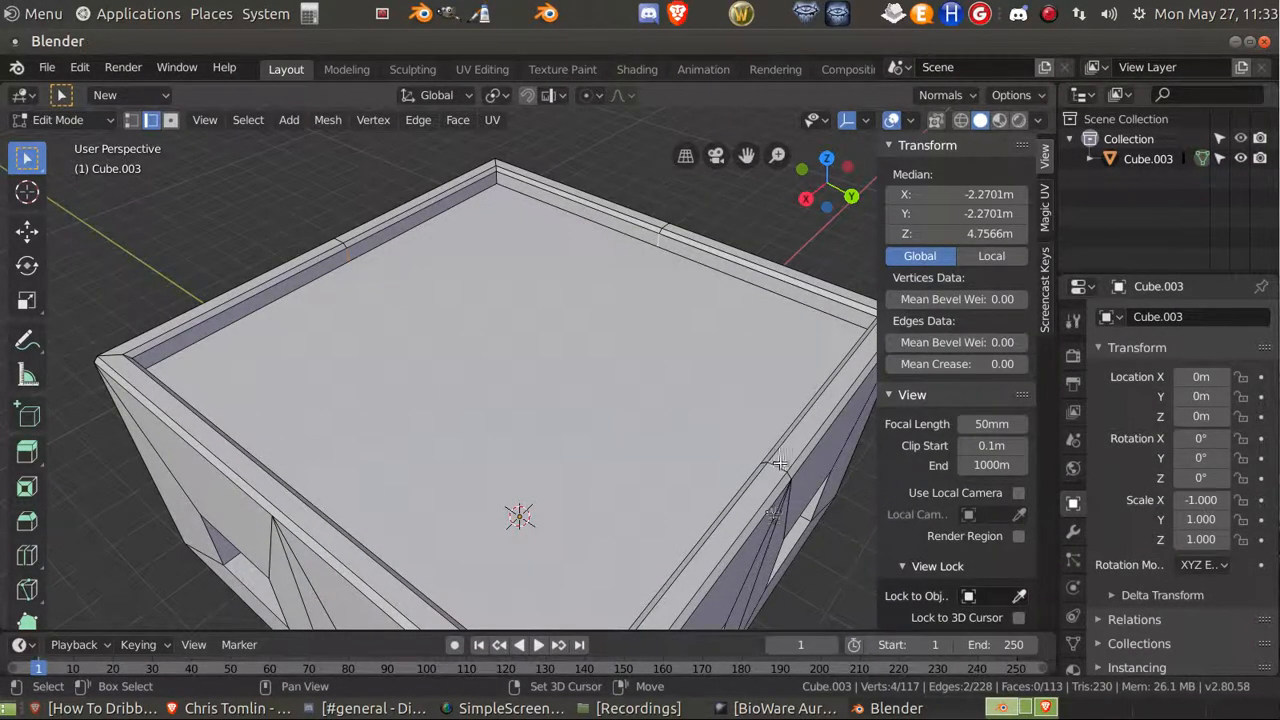
{"action": "left_click", "coordinate": [791, 481], "text": "shift"}
{"action": "left_click", "coordinate": [789, 476], "text": "shift"}
{"action": "middle_click_drag", "start_coordinate": [749, 508], "coordinate": [793, 487]}
{"action": "left_click", "coordinate": [688, 396], "text": "shift"}
{"action": "mouse_move", "coordinate": [669, 446]}
{"action": "middle_mouse_down"}
{"action": "mouse_move", "coordinate": [685, 440]}
{"action": "mouse_move", "coordinate": [677, 429]}
{"action": "middle_mouse_up"}
{"action": "left_click", "coordinate": [585, 386], "text": "shift"}
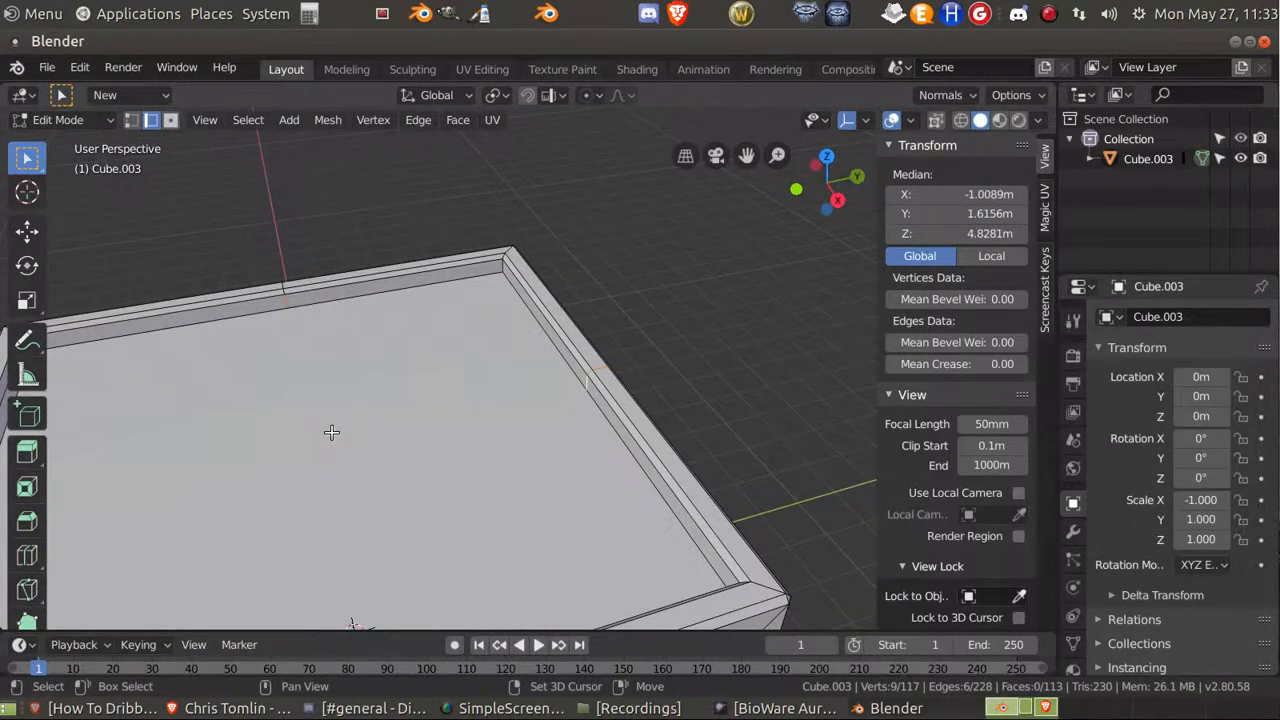
{"action": "middle_click_drag", "start_coordinate": [331, 432], "coordinate": [802, 320], "text": "shift"}
{"action": "left_click", "coordinate": [306, 413], "text": "shift"}
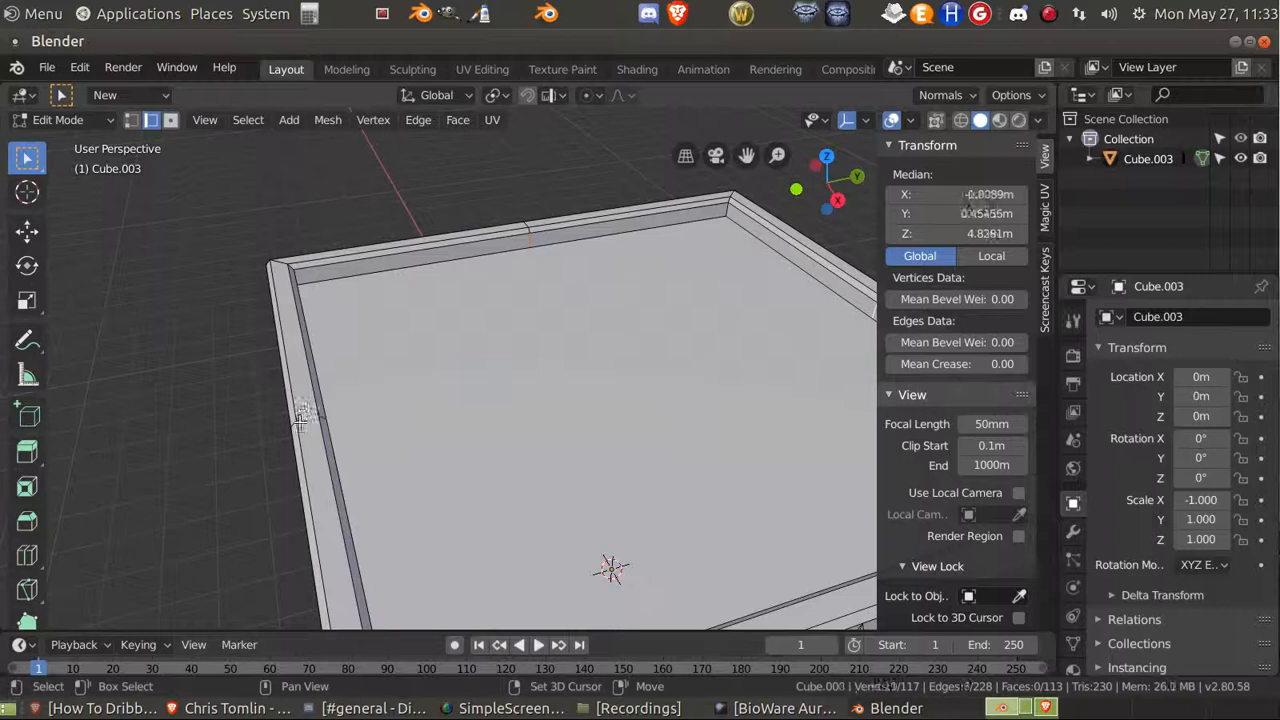
{"action": "left_click", "coordinate": [293, 423], "text": "shift"}
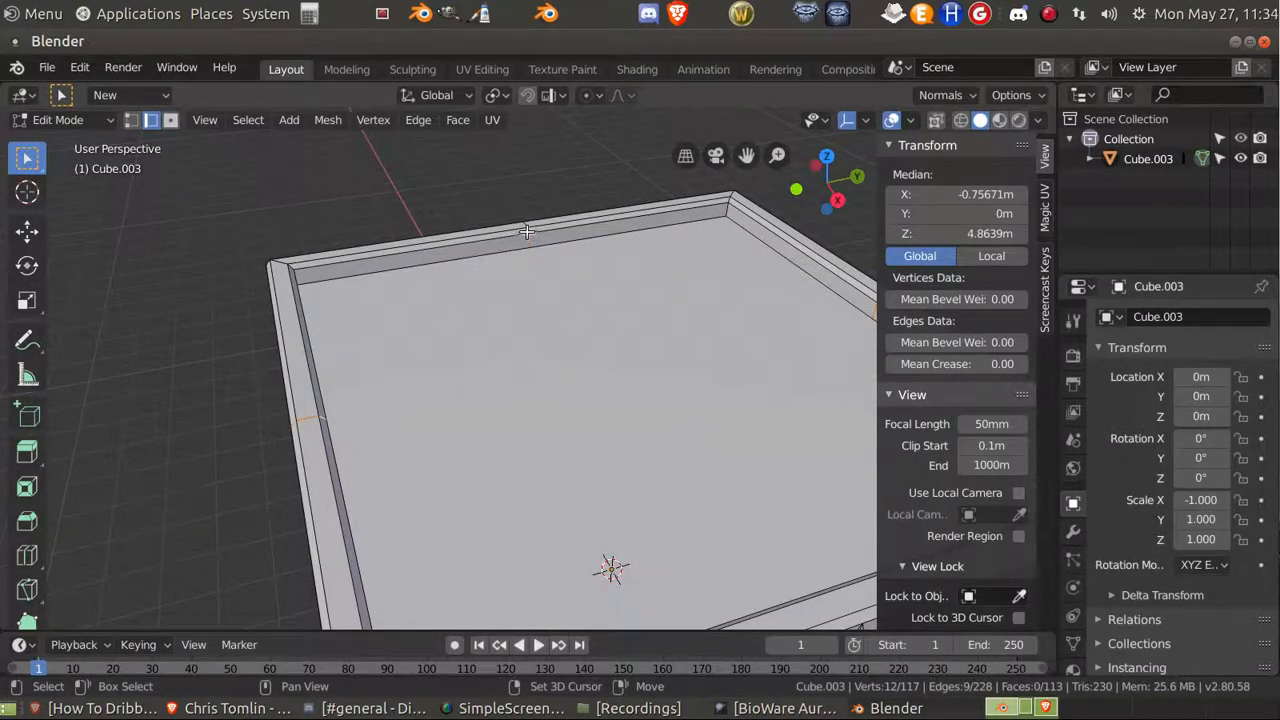
{"action": "left_click", "coordinate": [495, 245], "text": "shift"}
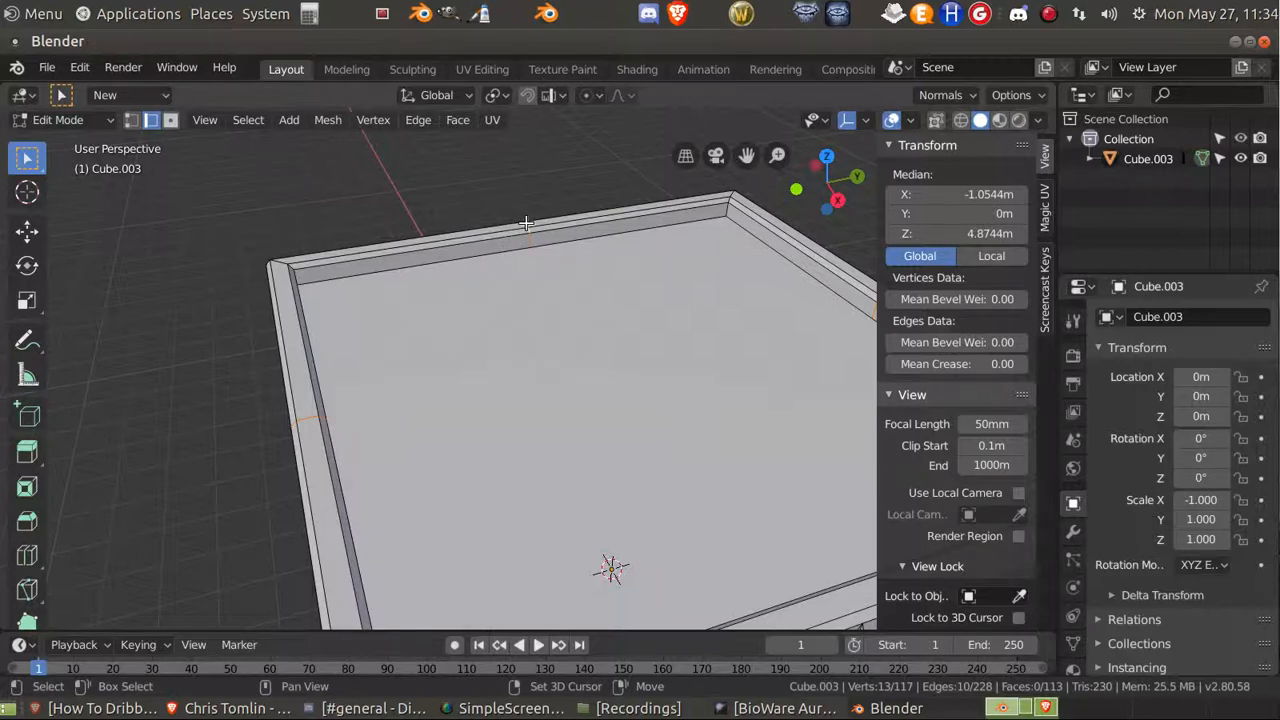
{"action": "left_click", "coordinate": [526, 223], "text": "shift"}
{"action": "middle_click_drag", "start_coordinate": [477, 294], "coordinate": [358, 415]}
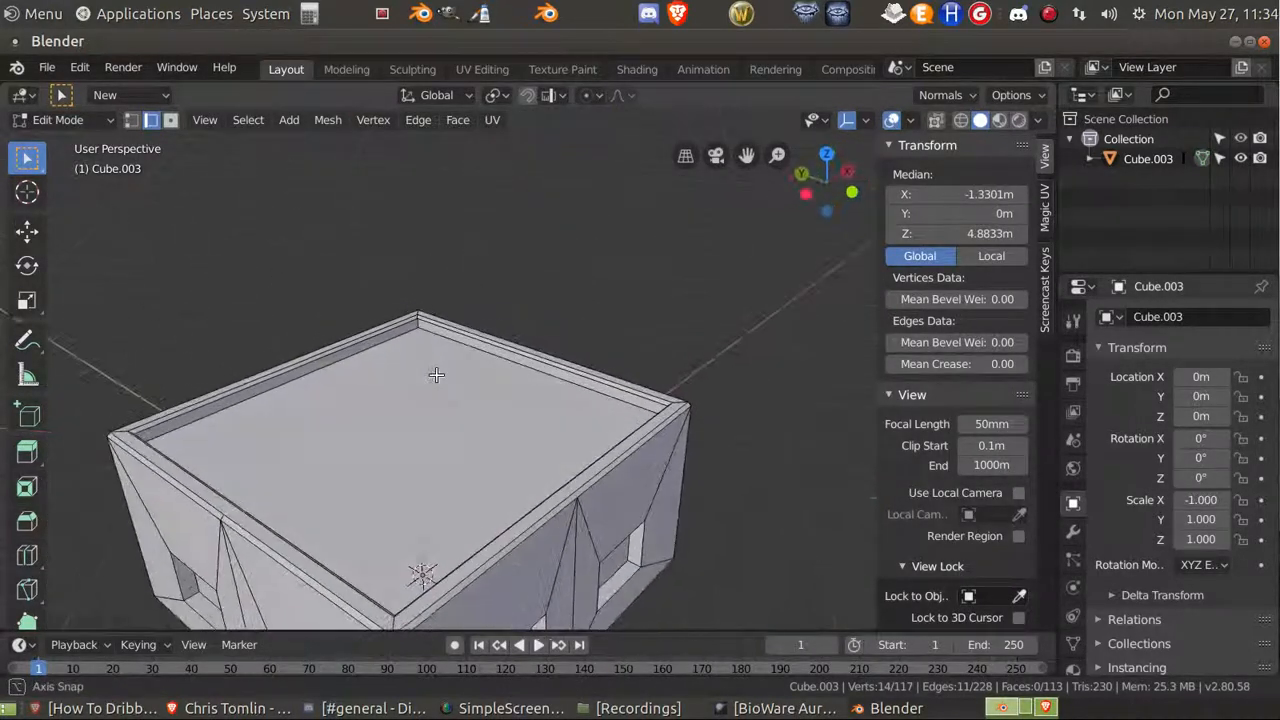
{"action": "left_click", "coordinate": [221, 517], "text": "shift"}
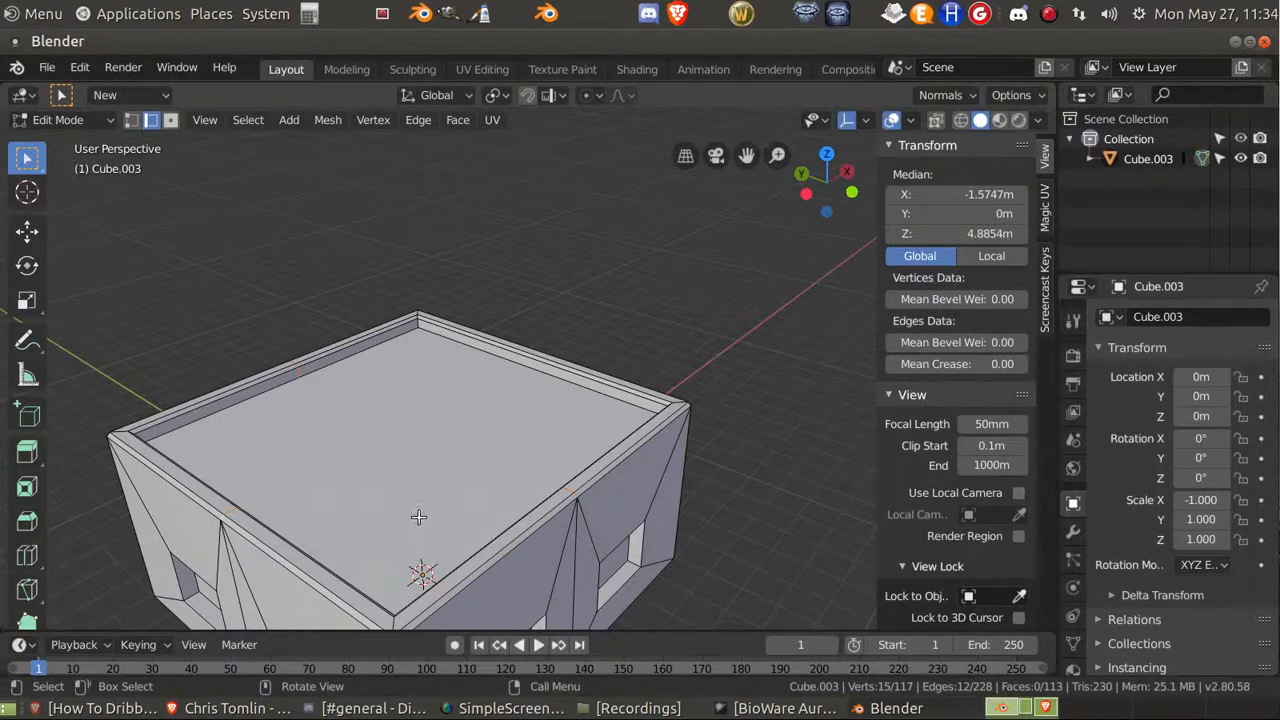
{"action": "middle_click_drag", "start_coordinate": [419, 517], "coordinate": [315, 440]}
{"action": "right_click", "coordinate": [313, 440]}
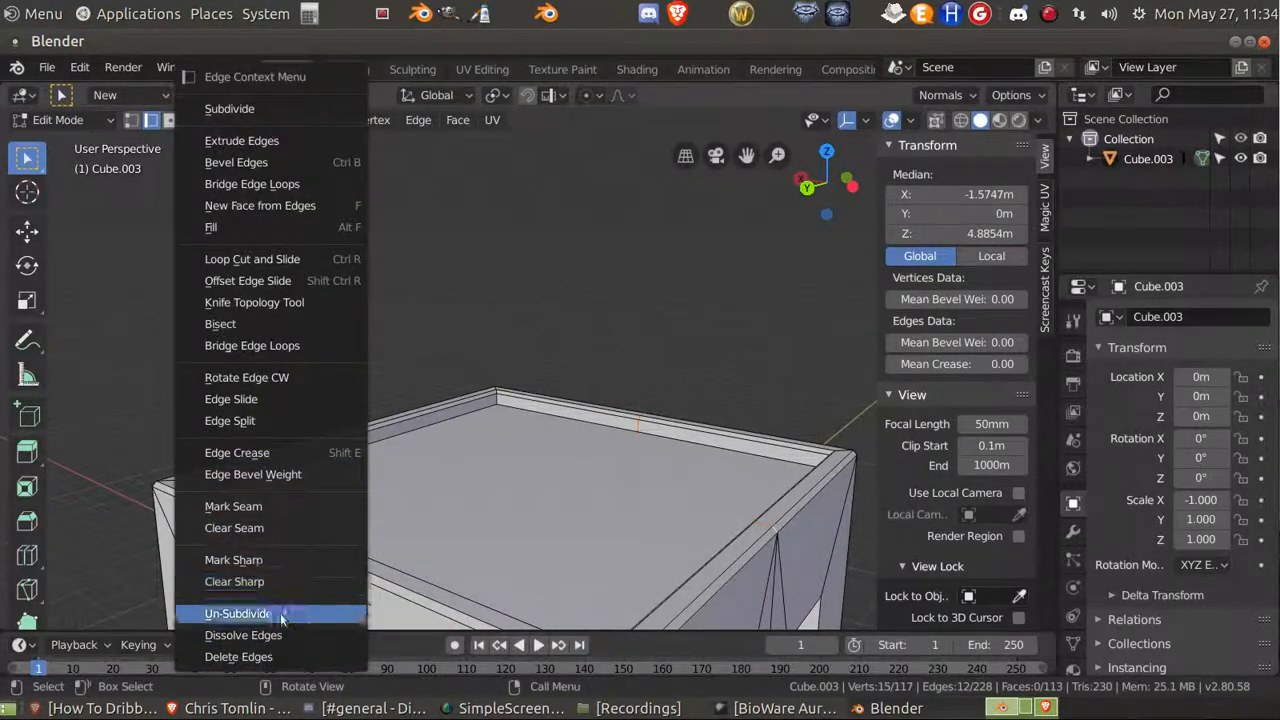
{"action": "left_click", "coordinate": [260, 635]}
Return to Object Mode and examine the tile's rim, walls and window recesses from several sides.
{"action": "middle_click_drag", "start_coordinate": [300, 610], "coordinate": [737, 437]}
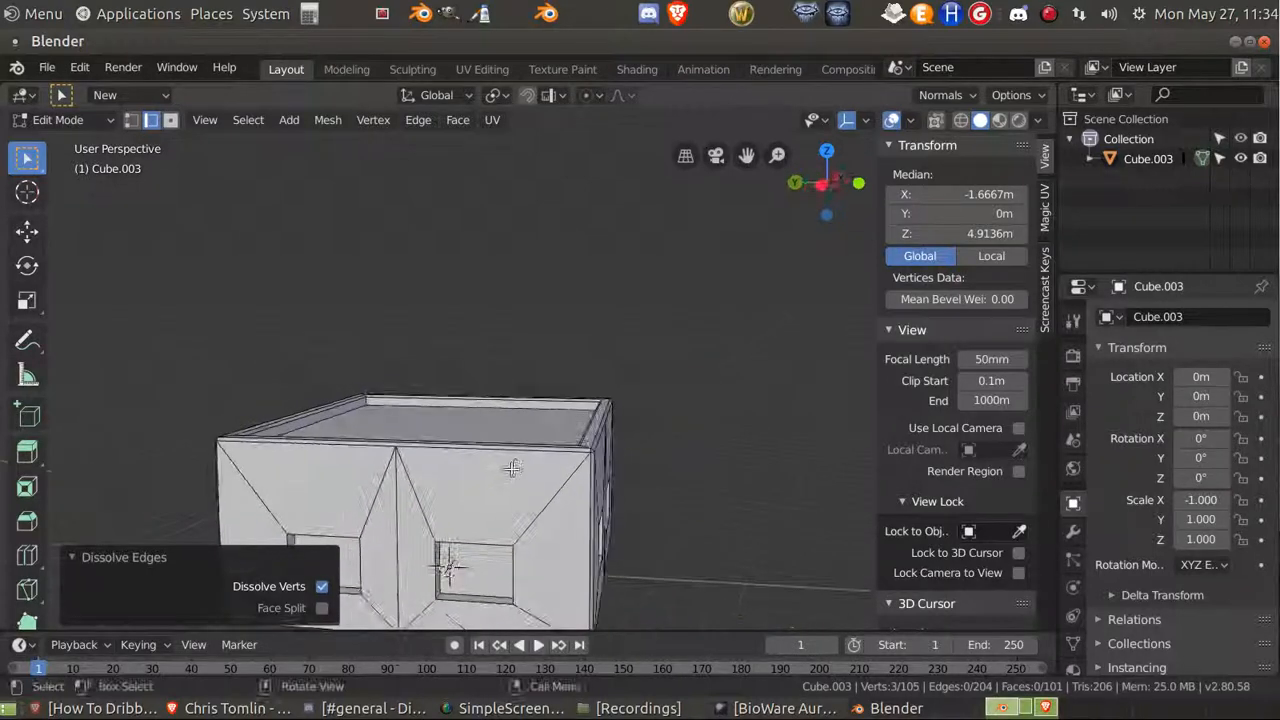
{"action": "scroll", "coordinate": [680, 452], "scroll_direction": "down", "scroll_amount": 4}
{"action": "key", "text": "Tab"}
{"action": "scroll", "coordinate": [629, 503], "scroll_direction": "up", "scroll_amount": 3}
{"action": "middle_click_drag", "start_coordinate": [629, 503], "coordinate": [444, 530]}
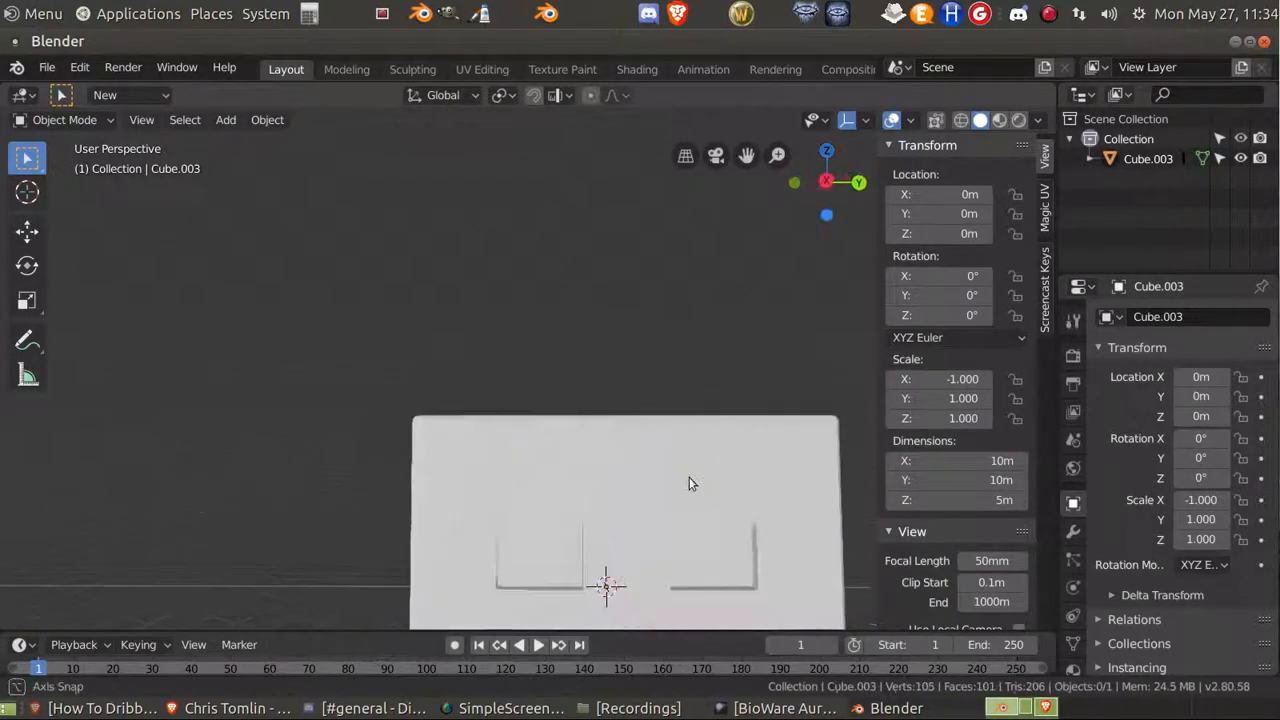
{"action": "scroll", "coordinate": [481, 479], "scroll_direction": "down", "scroll_amount": 4}
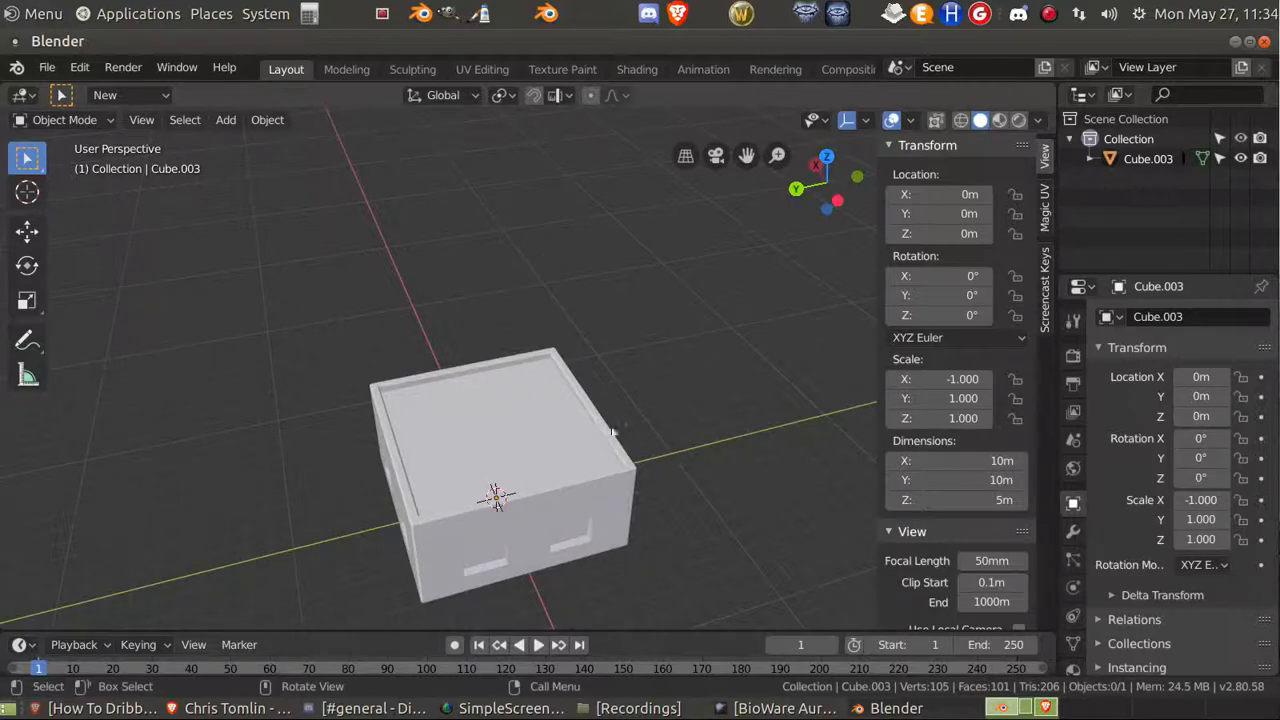
{"action": "middle_click_drag", "start_coordinate": [570, 505], "coordinate": [630, 540]}
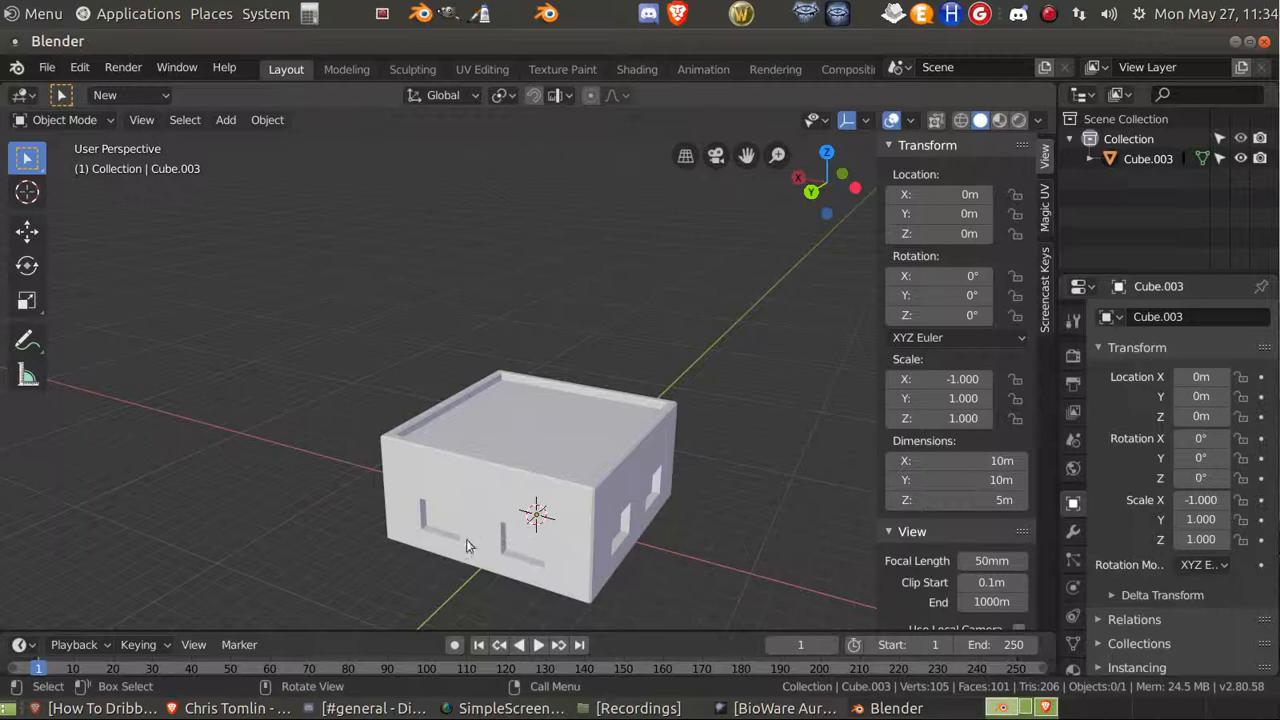
{"action": "middle_click_drag", "start_coordinate": [538, 565], "coordinate": [416, 525]}
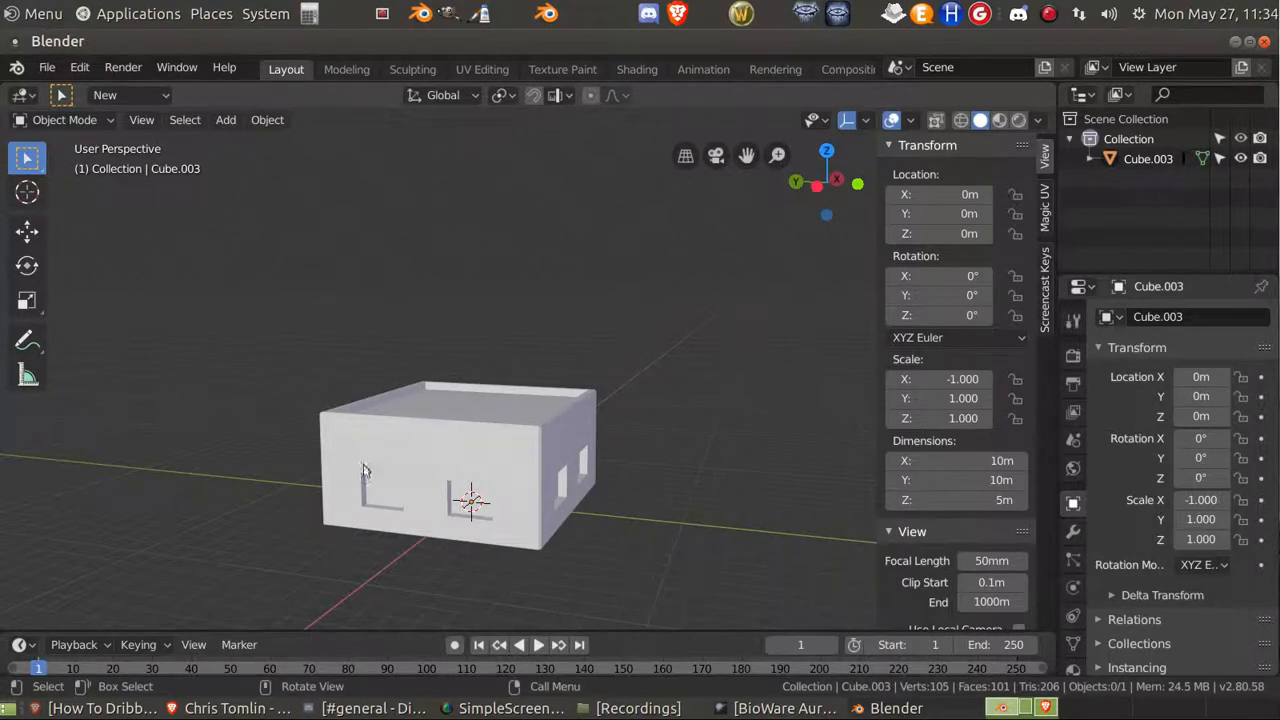
Select the tile and reopen it in Edit Mode, with nothing selected and vertex selection active, facing its front wall.
{"action": "middle_click_drag", "start_coordinate": [390, 494], "coordinate": [555, 432]}
{"action": "scroll", "coordinate": [365, 553], "scroll_direction": "up", "scroll_amount": 3}
{"action": "left_click", "coordinate": [554, 431]}
{"action": "key", "text": "Tab"}
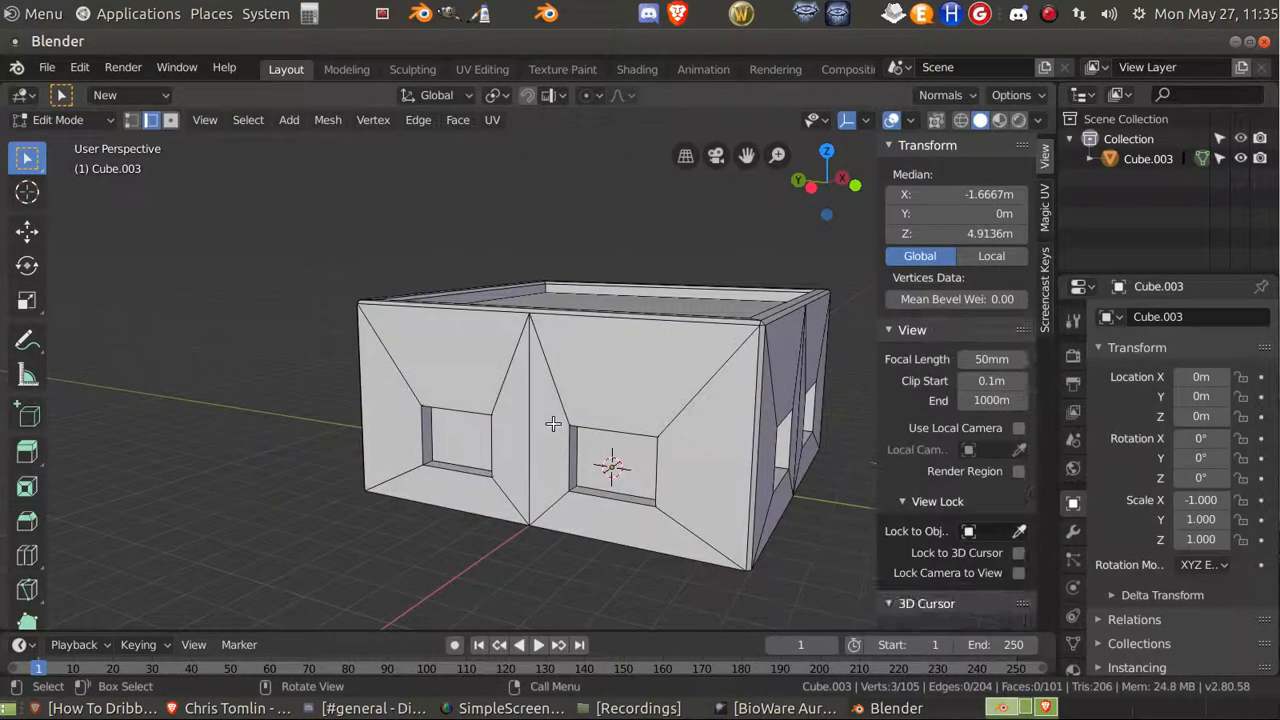
{"action": "middle_click_drag", "start_coordinate": [433, 480], "coordinate": [462, 478]}
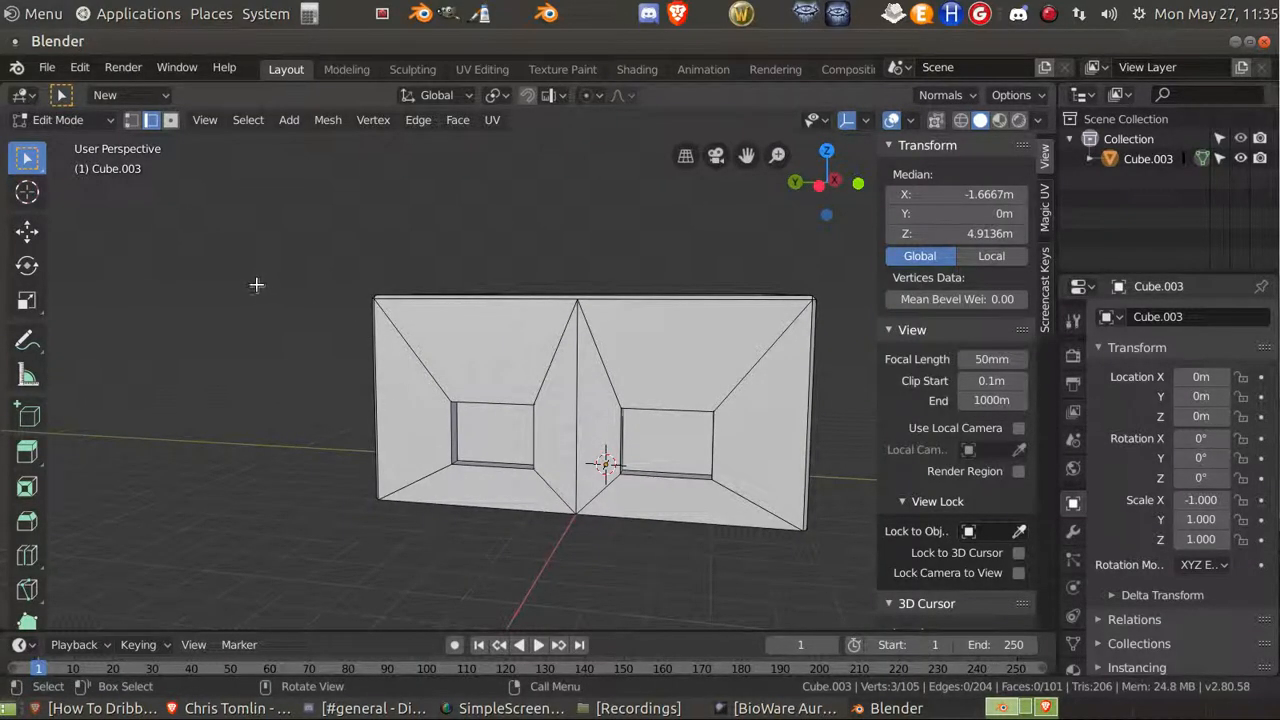
{"action": "key", "text": "alt+a"}
{"action": "key", "text": "1"}
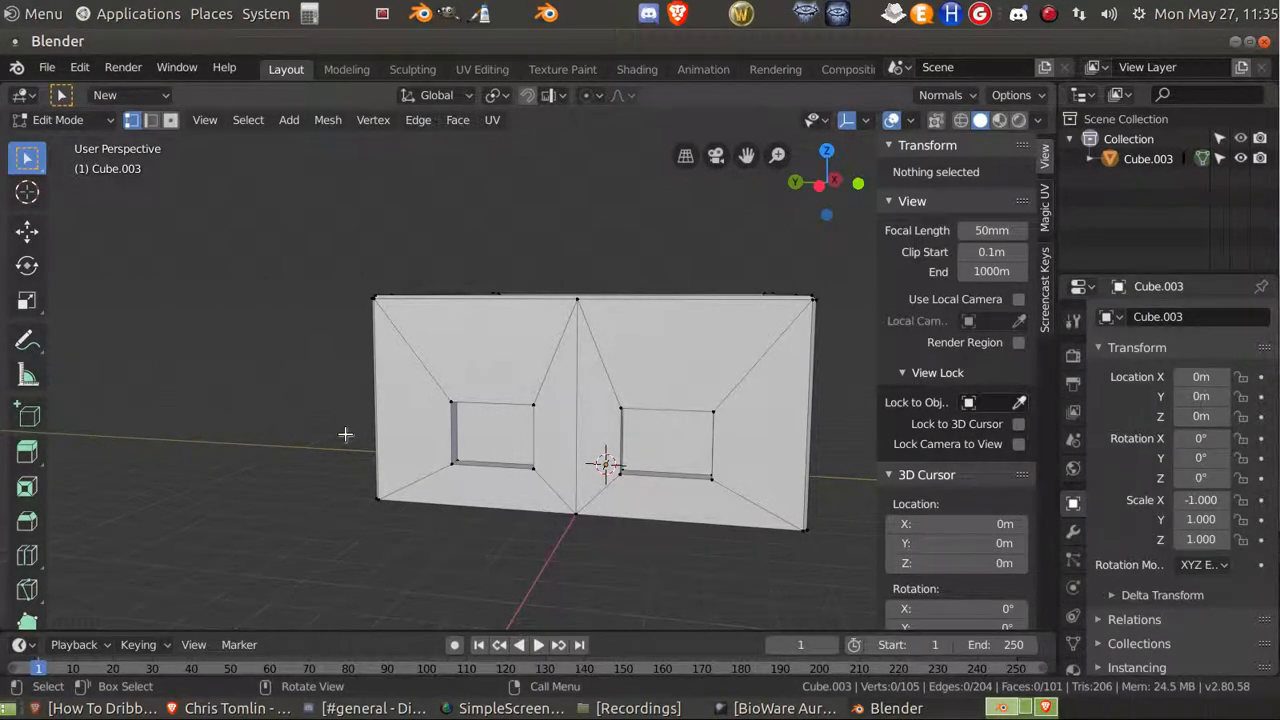
{"action": "key", "text": "KP_1"}
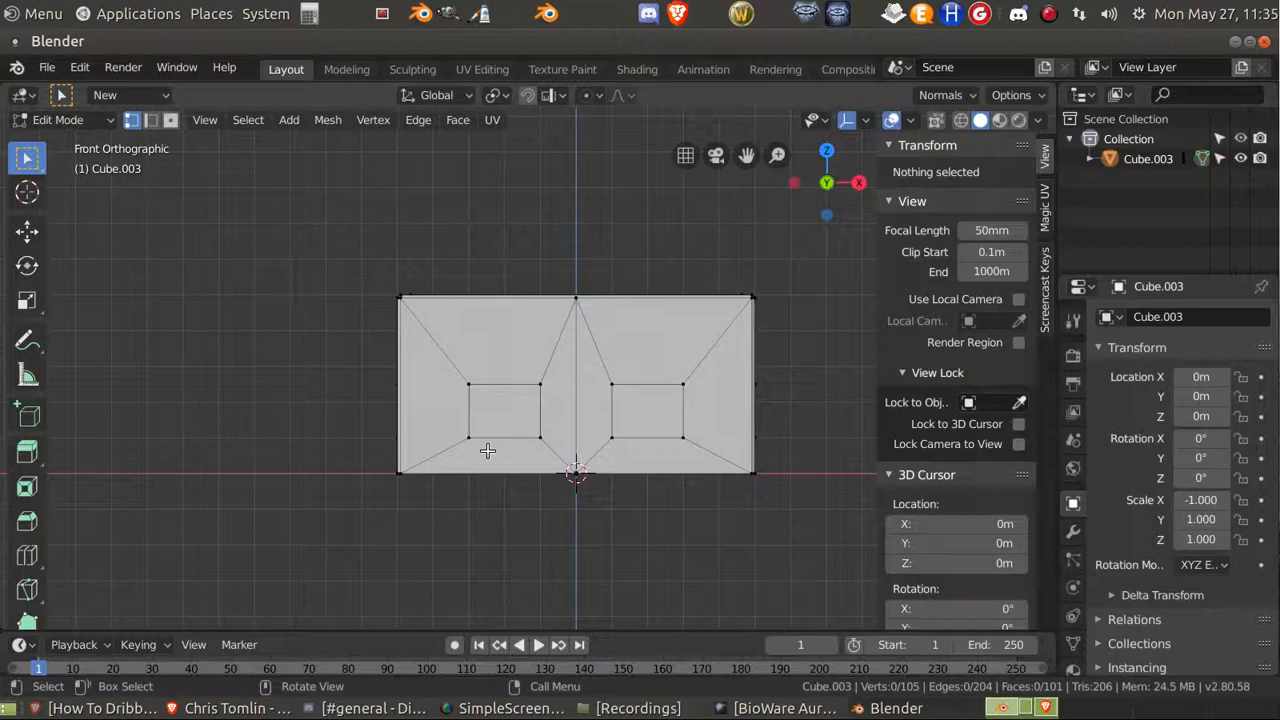
{"action": "middle_click_drag", "start_coordinate": [489, 450], "coordinate": [495, 480]}
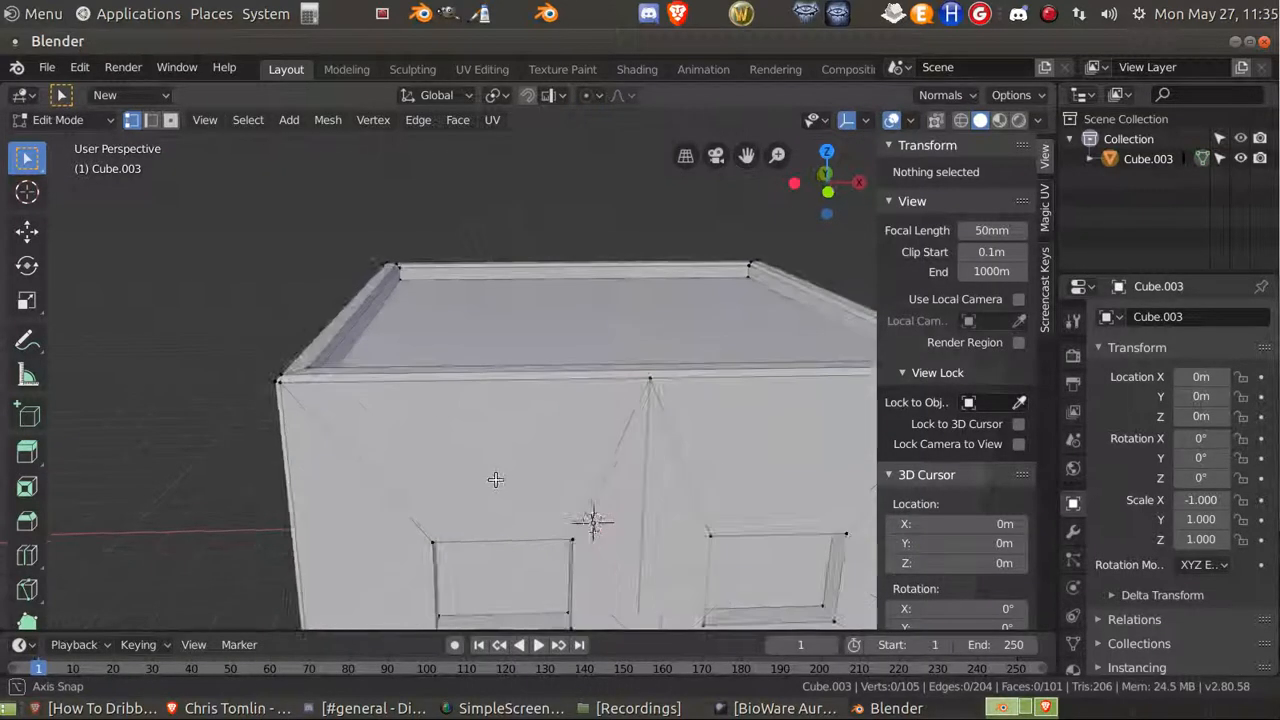
Switch the tile to see-through wireframe display and view it straight from the front.
{"action": "key", "text": "alt+z"}
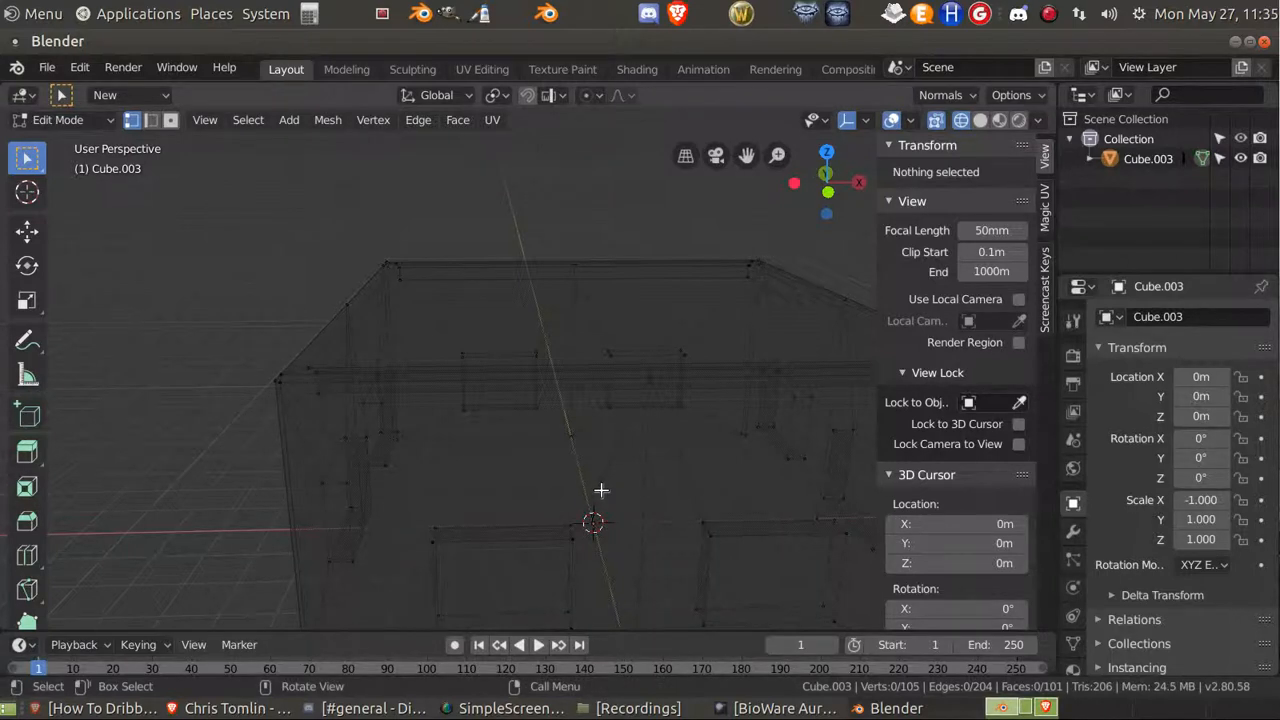
{"action": "key", "text": "KP_1"}
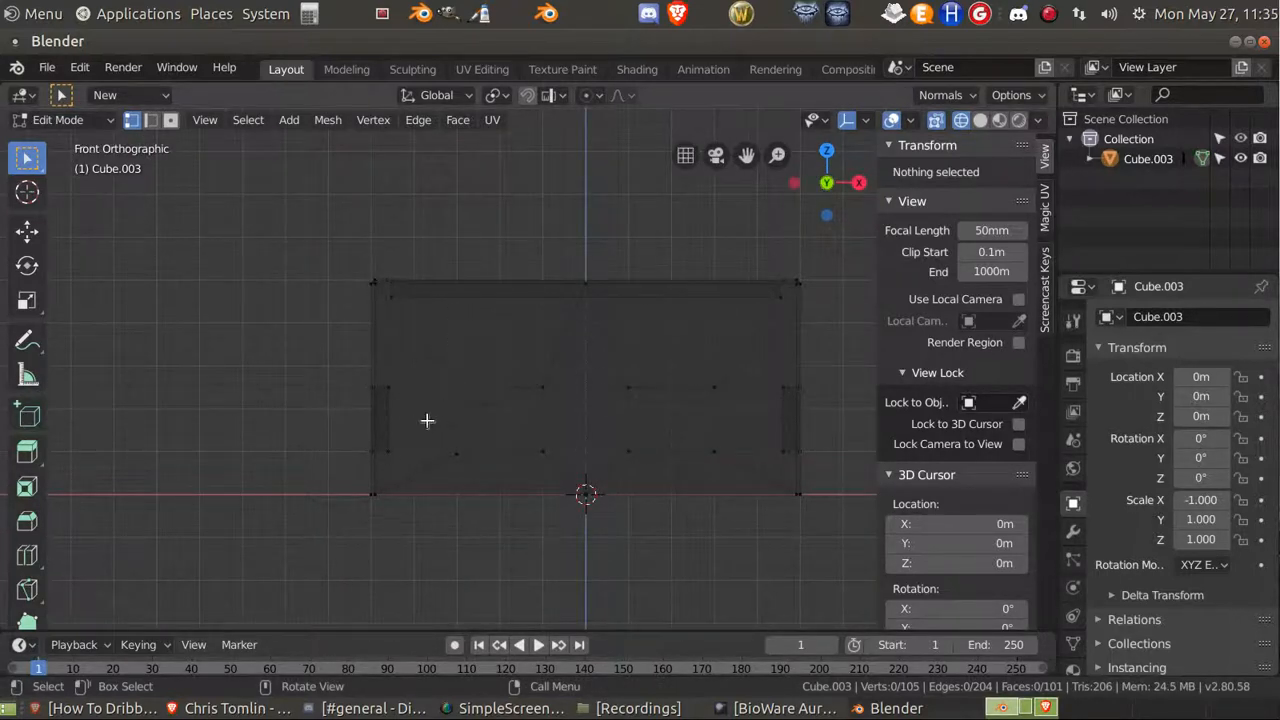
Try to lower the bottom edges of the negative X windows on the front and back walls by about 0.5 m.
{"action": "left_click_drag", "start_coordinate": [432, 426], "coordinate": [575, 470]}
{"action": "key", "text": "g"}
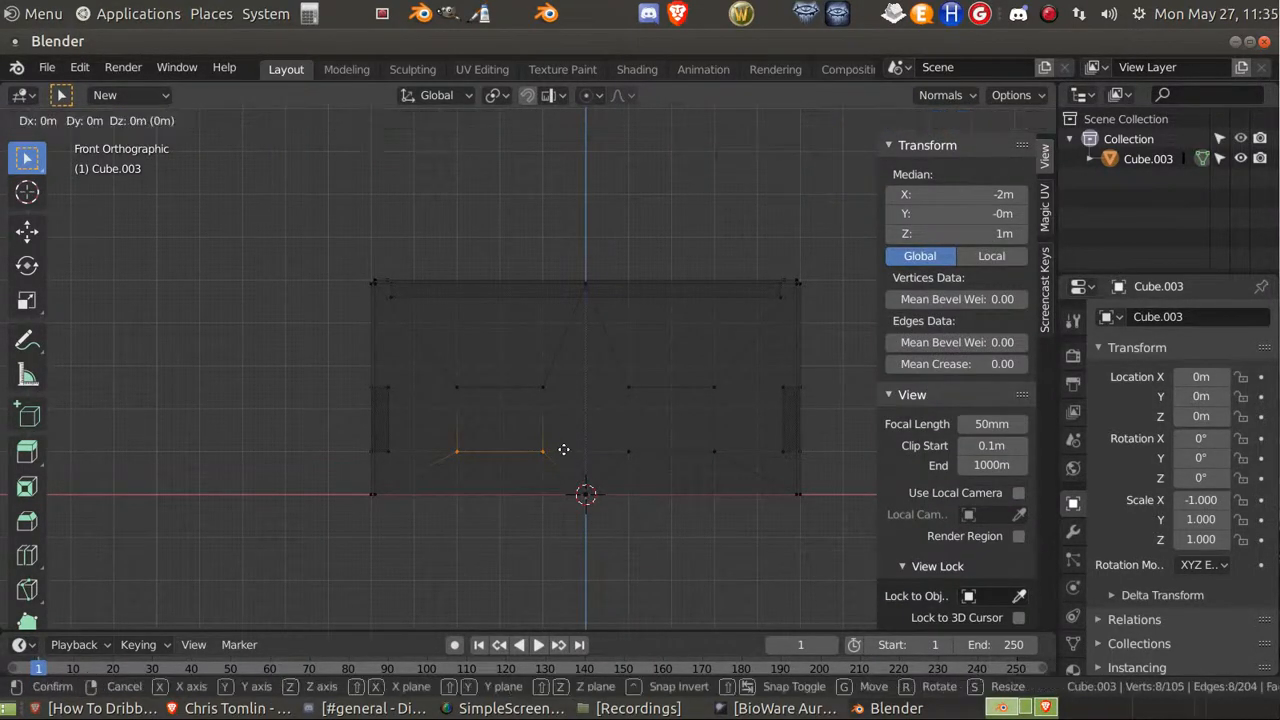
{"action": "key", "text": "z"}
{"action": "left_click", "coordinate": [575, 460]}
{"action": "middle_click_drag", "start_coordinate": [575, 460], "coordinate": [577, 477]}
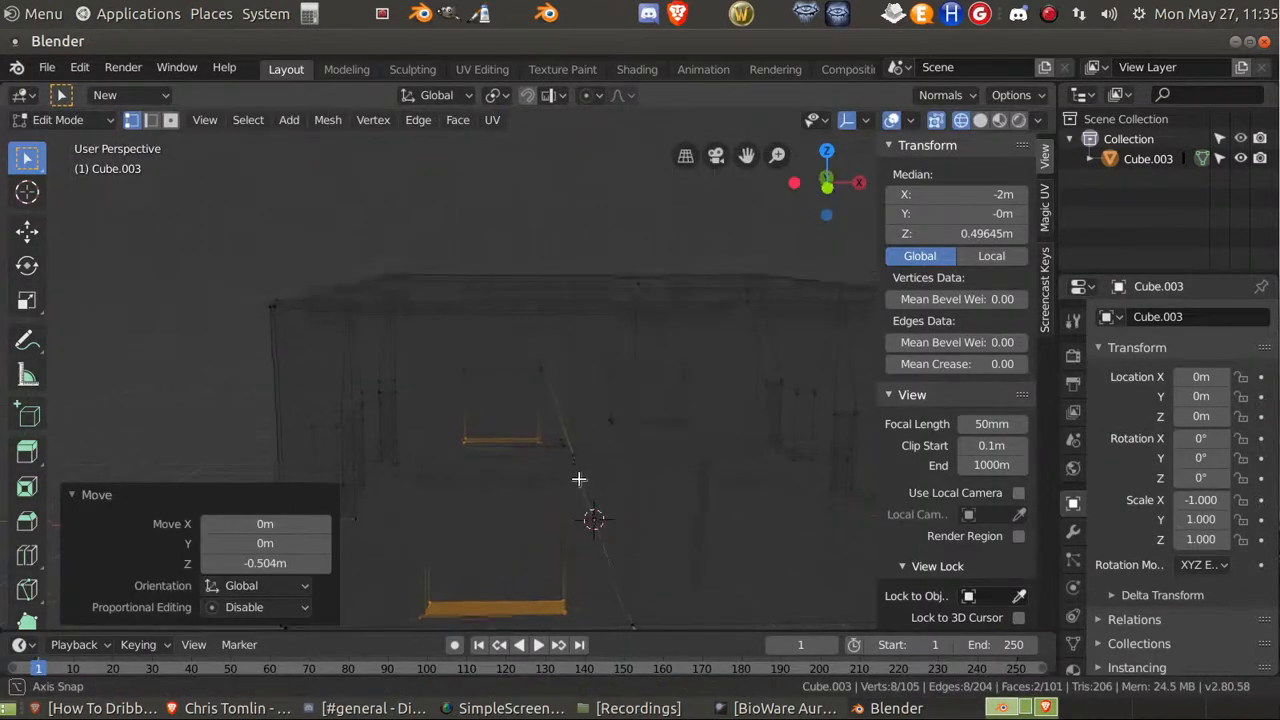
{"action": "key", "text": "alt+a"}
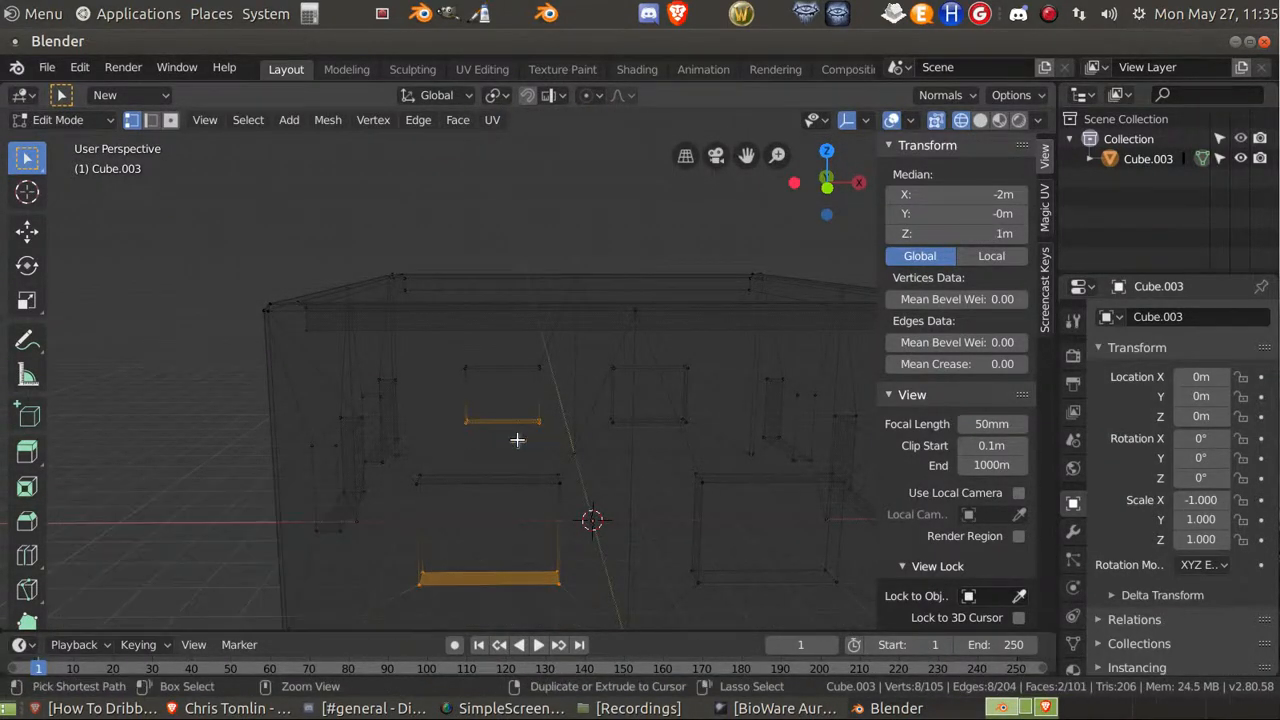
Delete only the sill face at the bottom of the front wall's negative X window recess.
{"action": "middle_click_drag", "start_coordinate": [517, 437], "coordinate": [523, 463]}
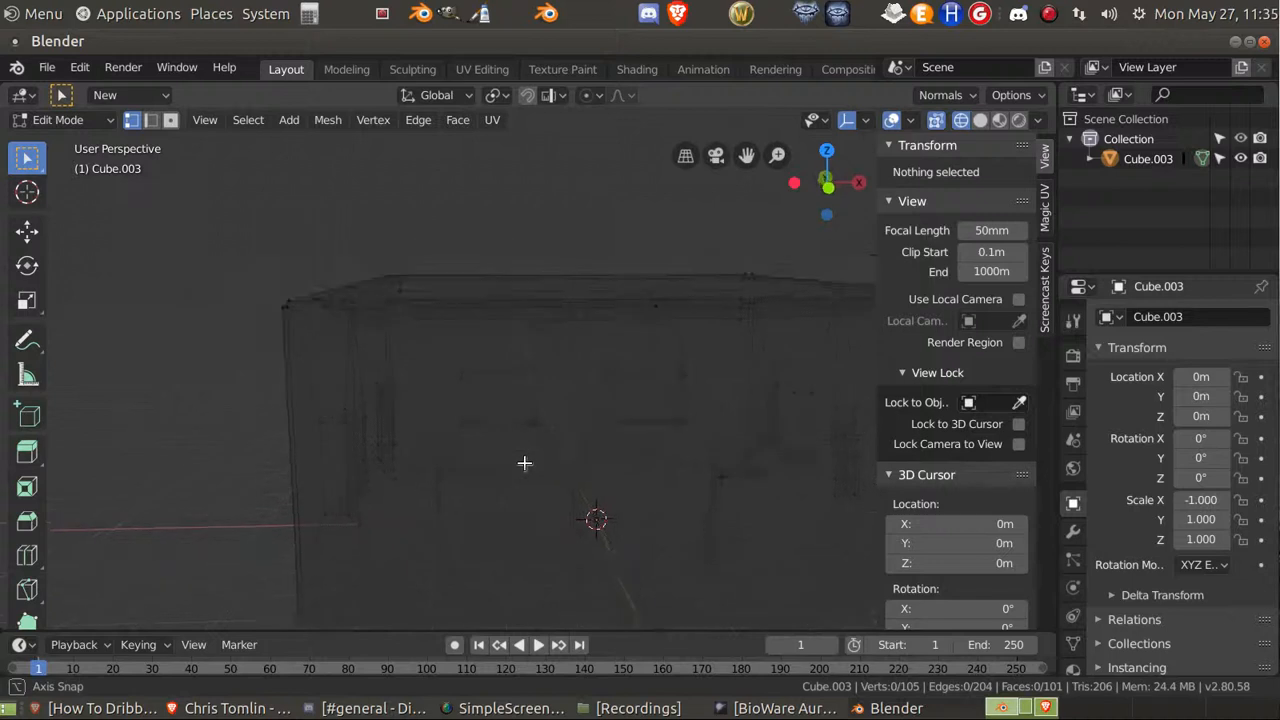
{"action": "middle_click_drag", "start_coordinate": [427, 543], "coordinate": [422, 543]}
{"action": "scroll", "coordinate": [422, 543], "scroll_direction": "down", "scroll_amount": 1}
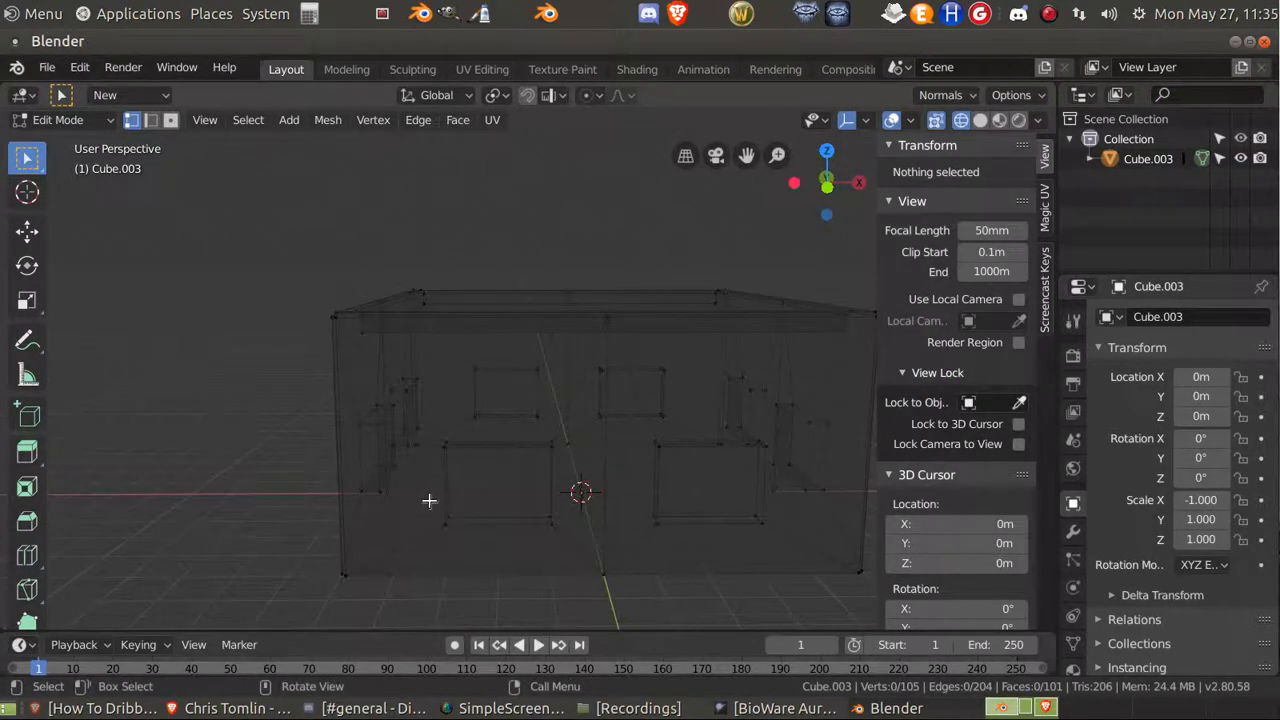
{"action": "left_click_drag", "start_coordinate": [413, 498], "coordinate": [573, 539]}
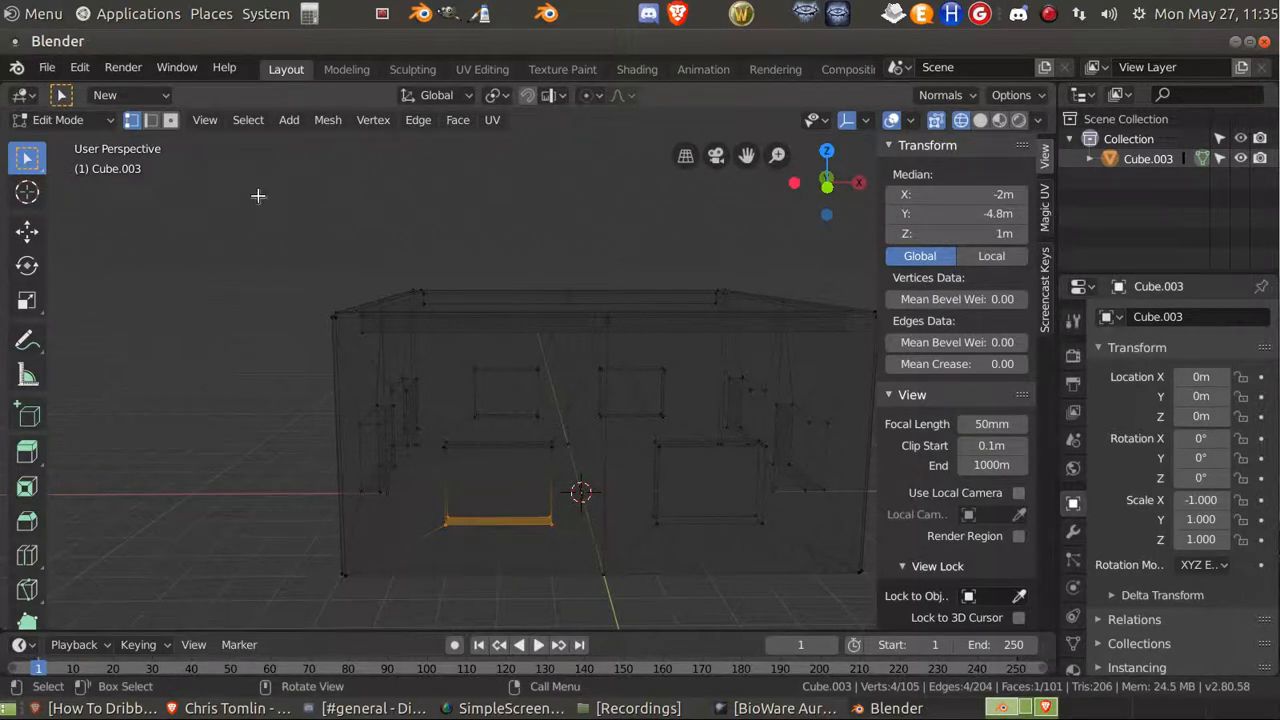
{"action": "left_click", "coordinate": [172, 121]}
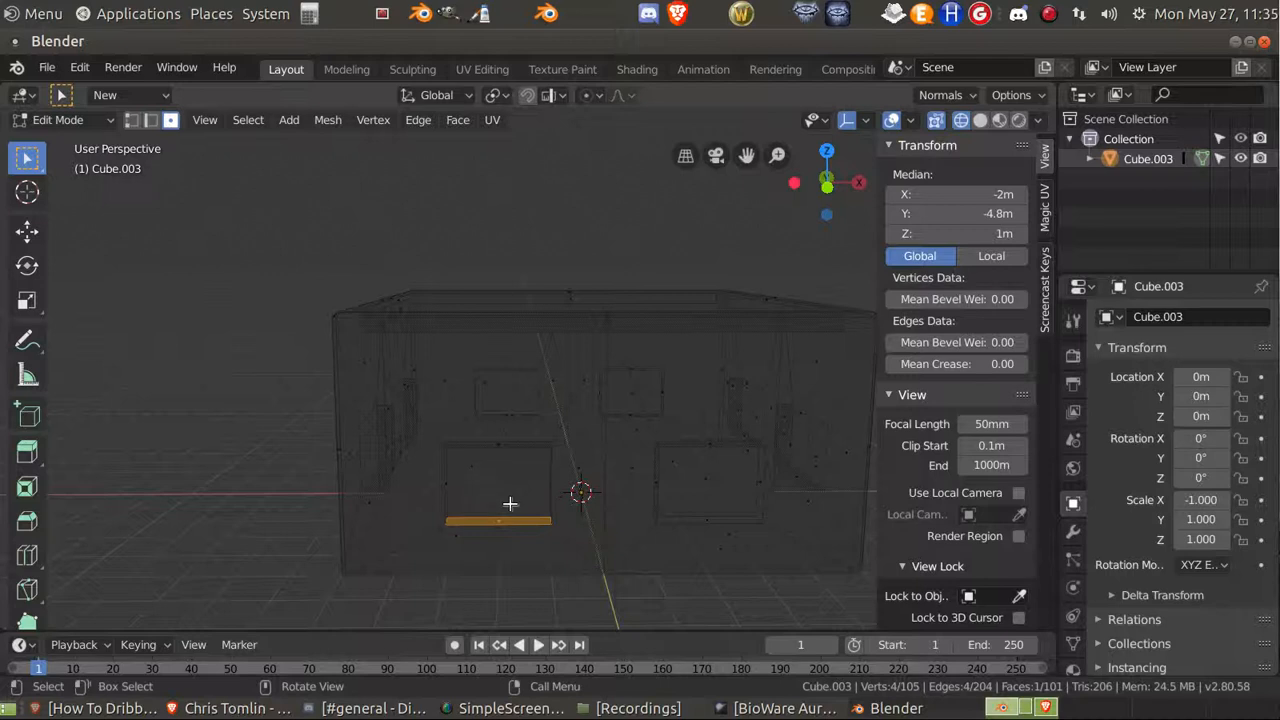
{"action": "left_click", "coordinate": [506, 519]}
{"action": "key", "text": "x"}
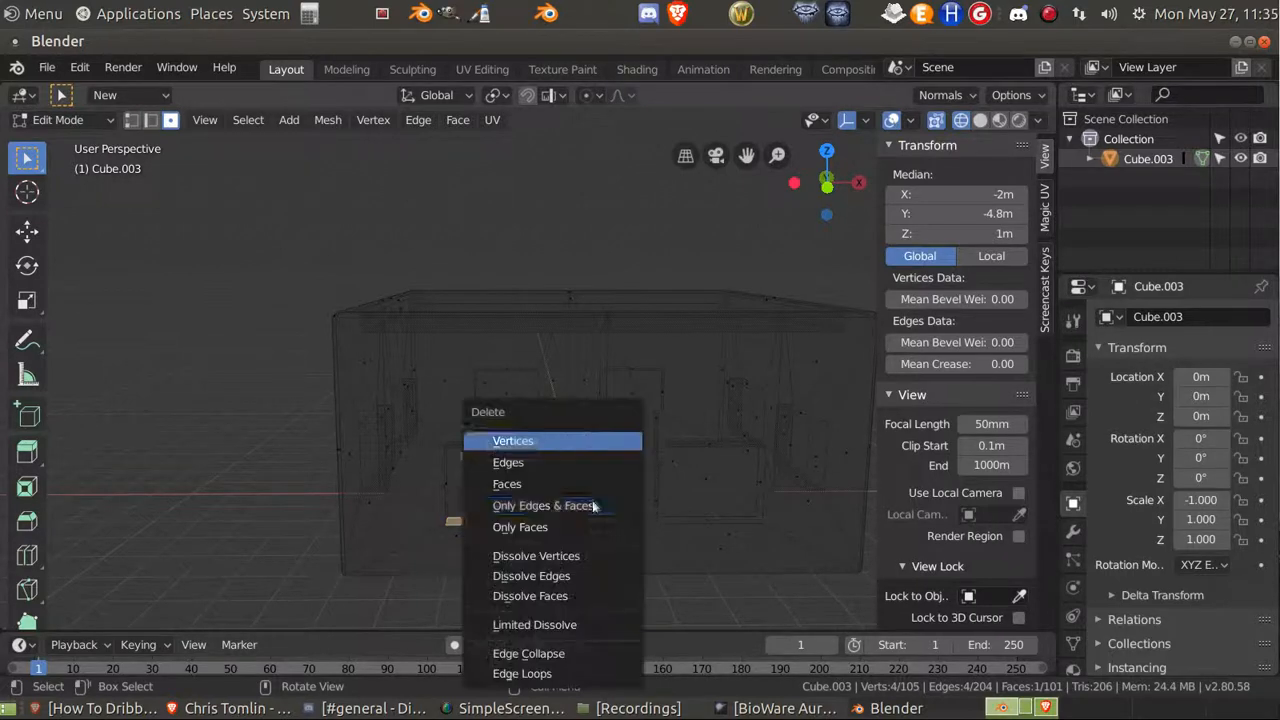
{"action": "left_click", "coordinate": [537, 489]}
{"action": "mouse_move", "coordinate": [571, 573]}
{"action": "middle_mouse_down"}
{"action": "mouse_move", "coordinate": [543, 580]}
{"action": "mouse_move", "coordinate": [555, 585]}
{"action": "middle_mouse_up"}
{"action": "middle_click_drag", "start_coordinate": [480, 449], "coordinate": [429, 333]}
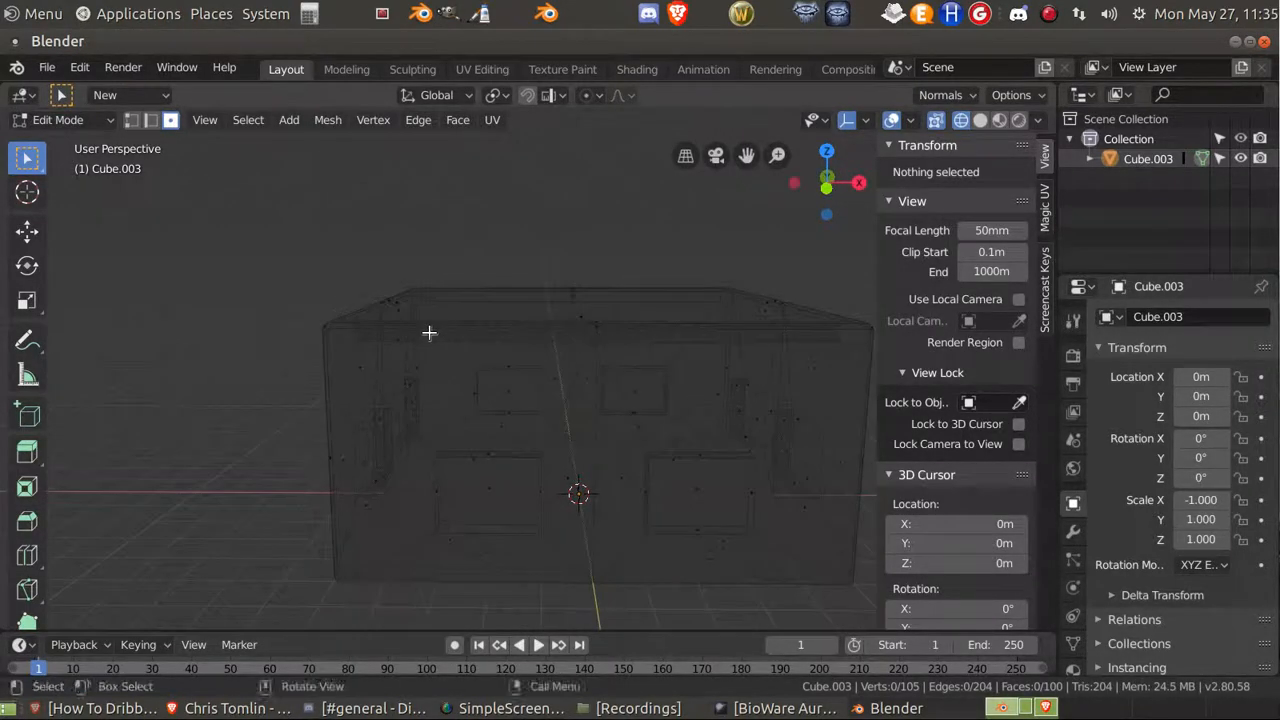
Delete the inner and outer bottom edges of the same window recess in the front wall.
{"action": "left_click", "coordinate": [149, 124]}
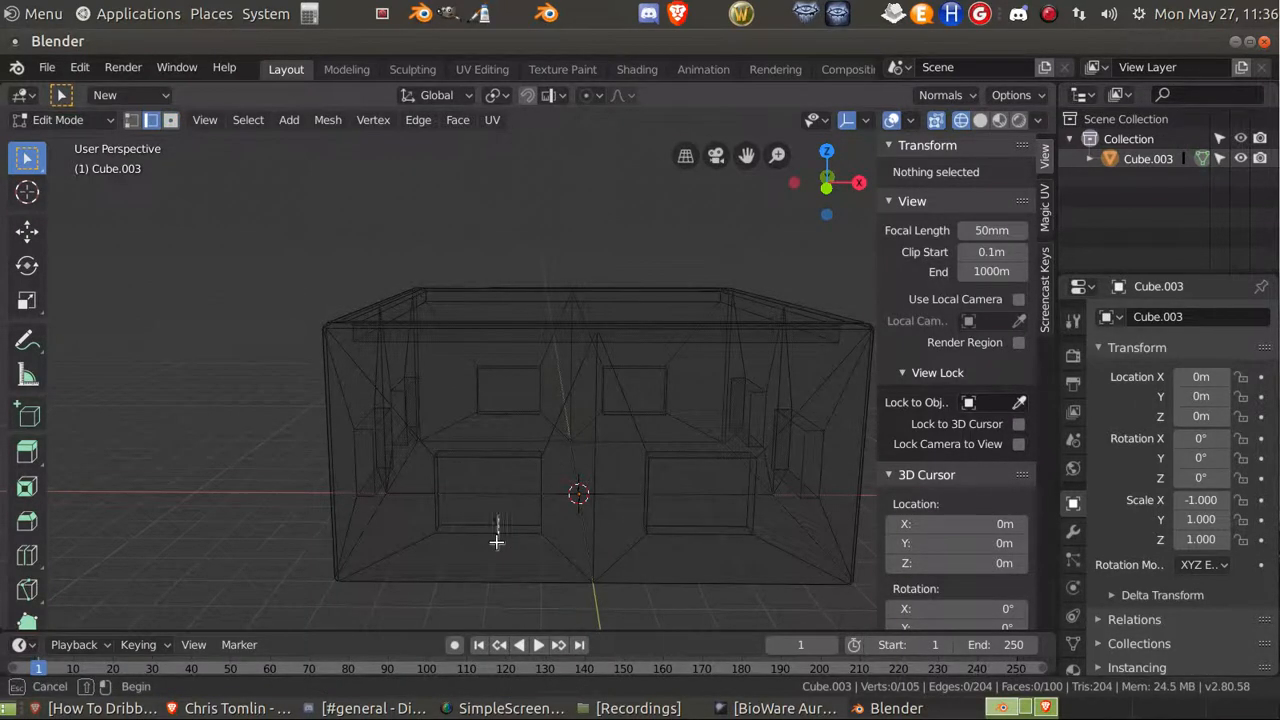
{"action": "left_click", "coordinate": [497, 528]}
{"action": "key", "text": "x"}
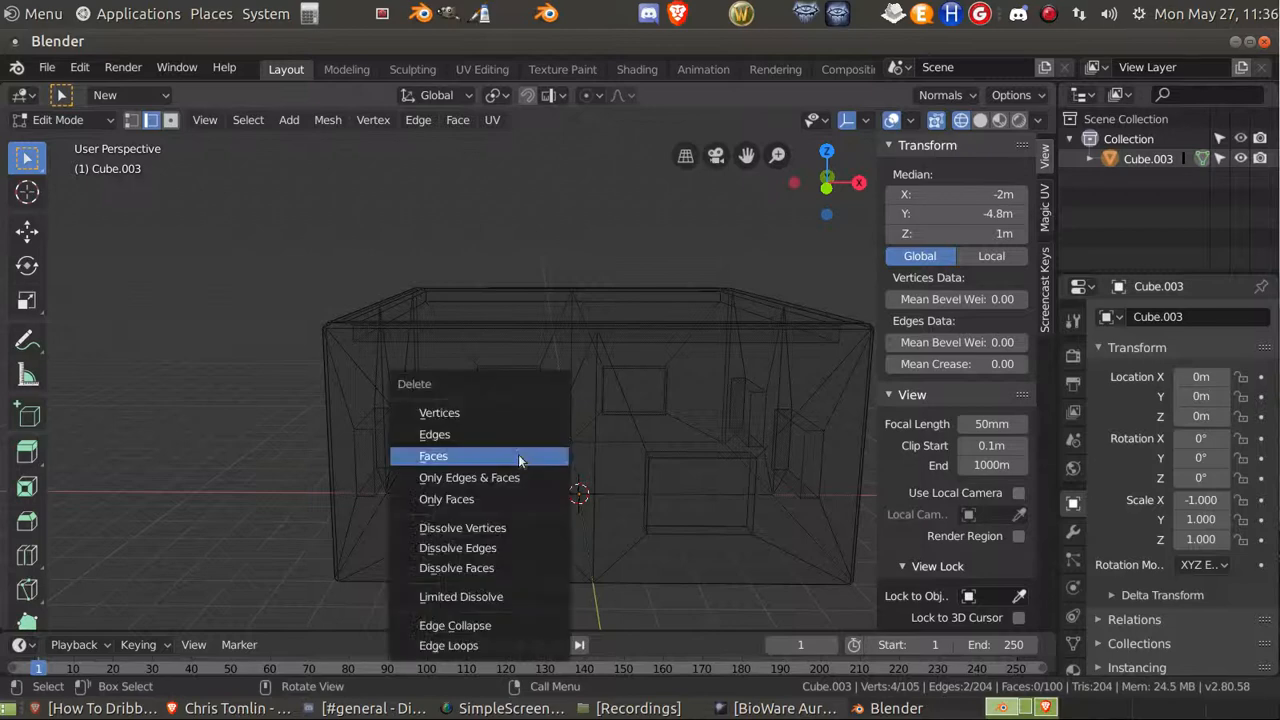
{"action": "left_click", "coordinate": [470, 434]}
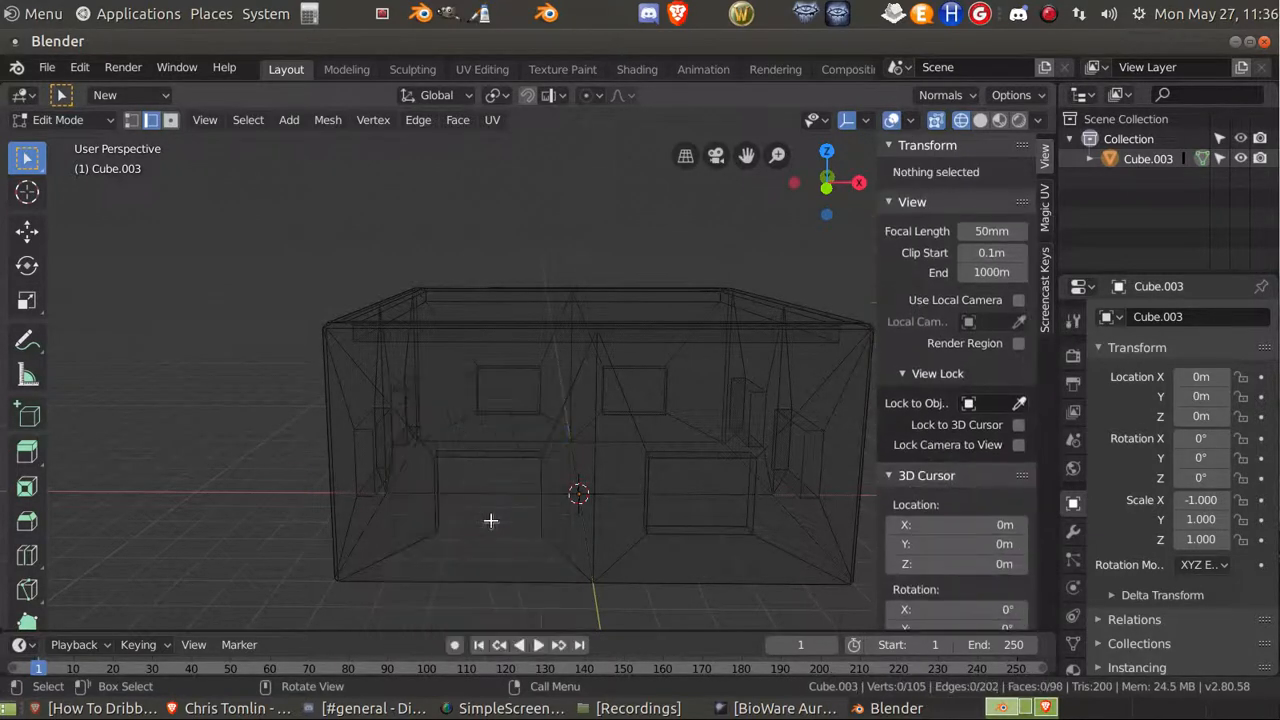
{"action": "middle_click_drag", "start_coordinate": [491, 520], "coordinate": [523, 540]}
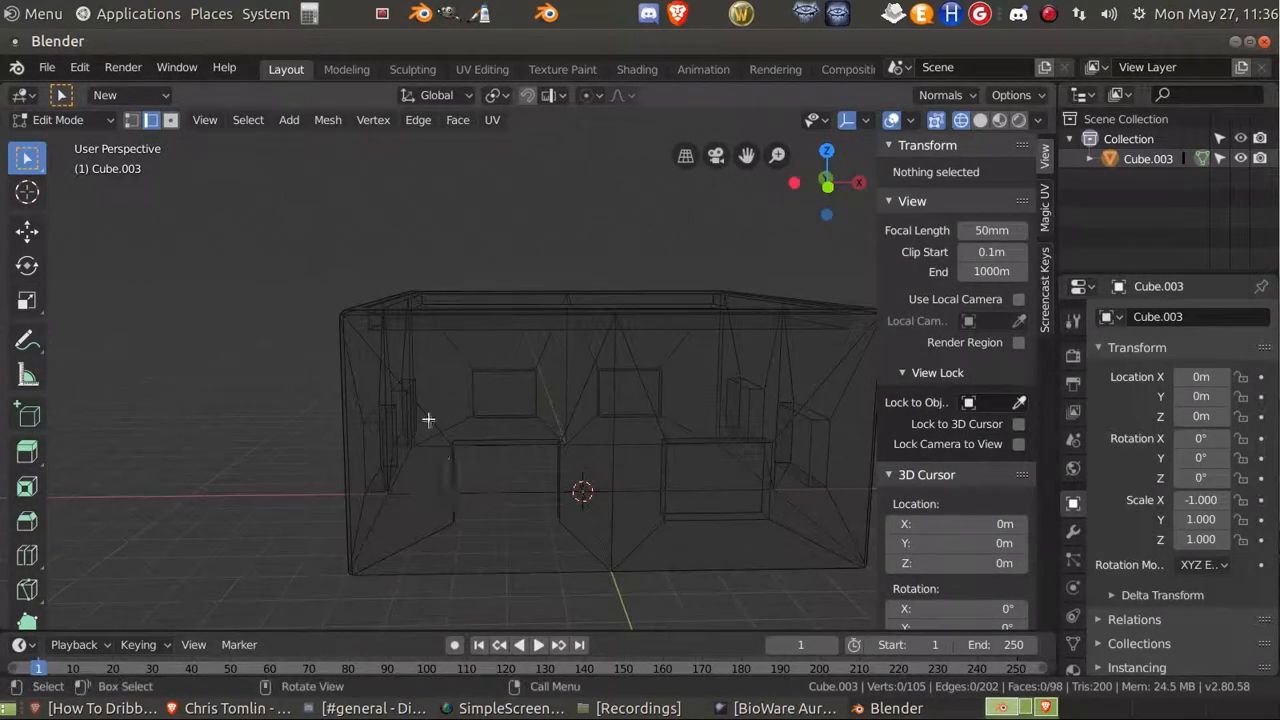
Select the four bottom vertices of the opened front recess and set their Z position to 0 m.
{"action": "left_click", "coordinate": [335, 306]}
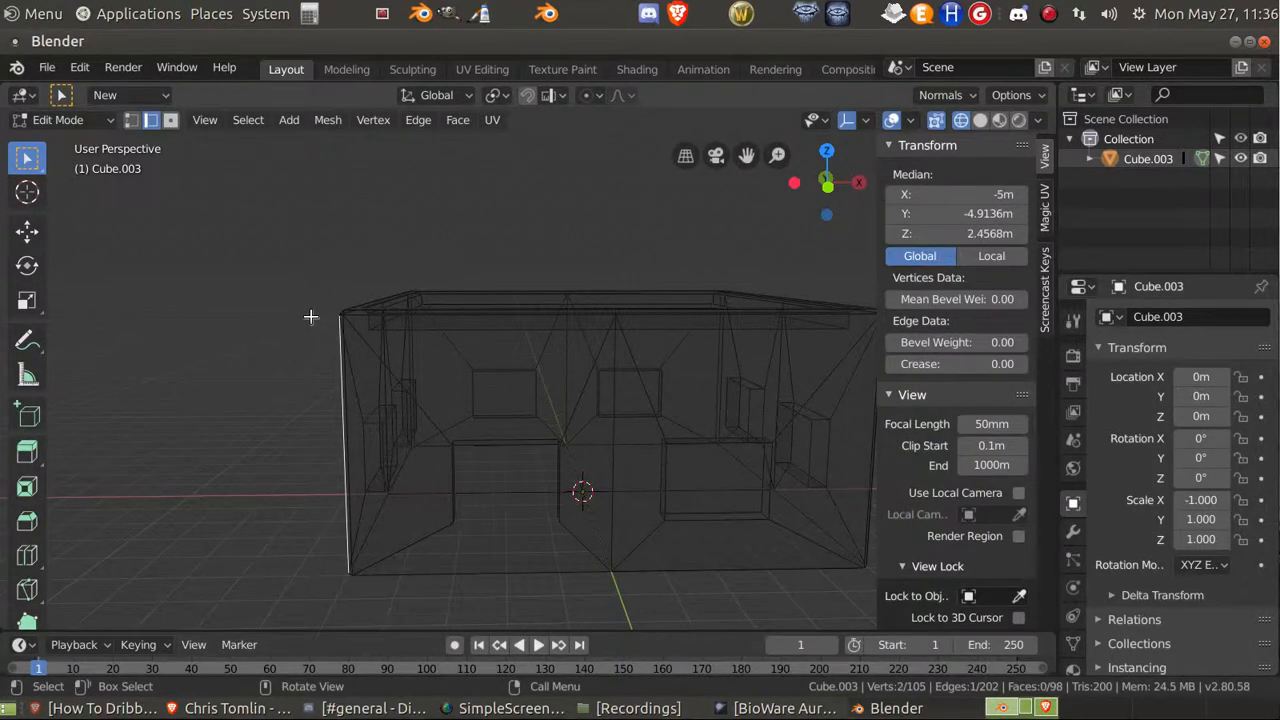
{"action": "key", "text": "1"}
{"action": "left_click_drag", "start_coordinate": [437, 493], "coordinate": [565, 545]}
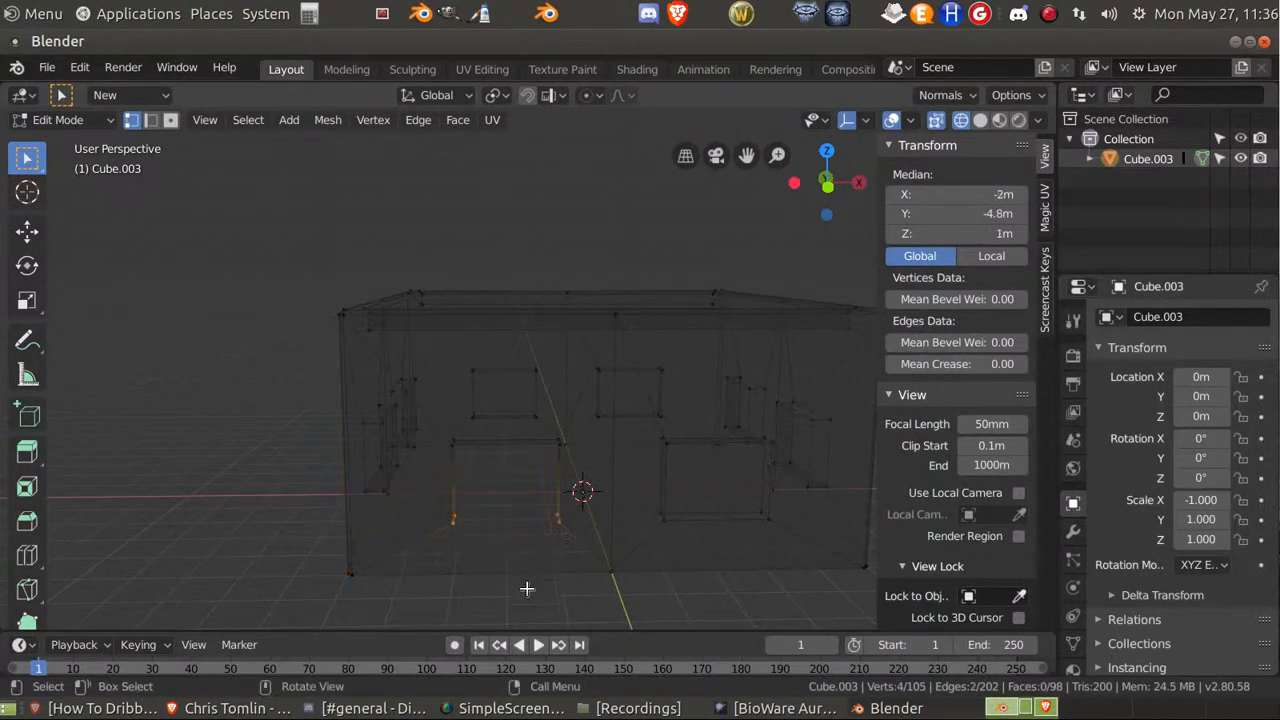
{"action": "left_click", "coordinate": [969, 232]}
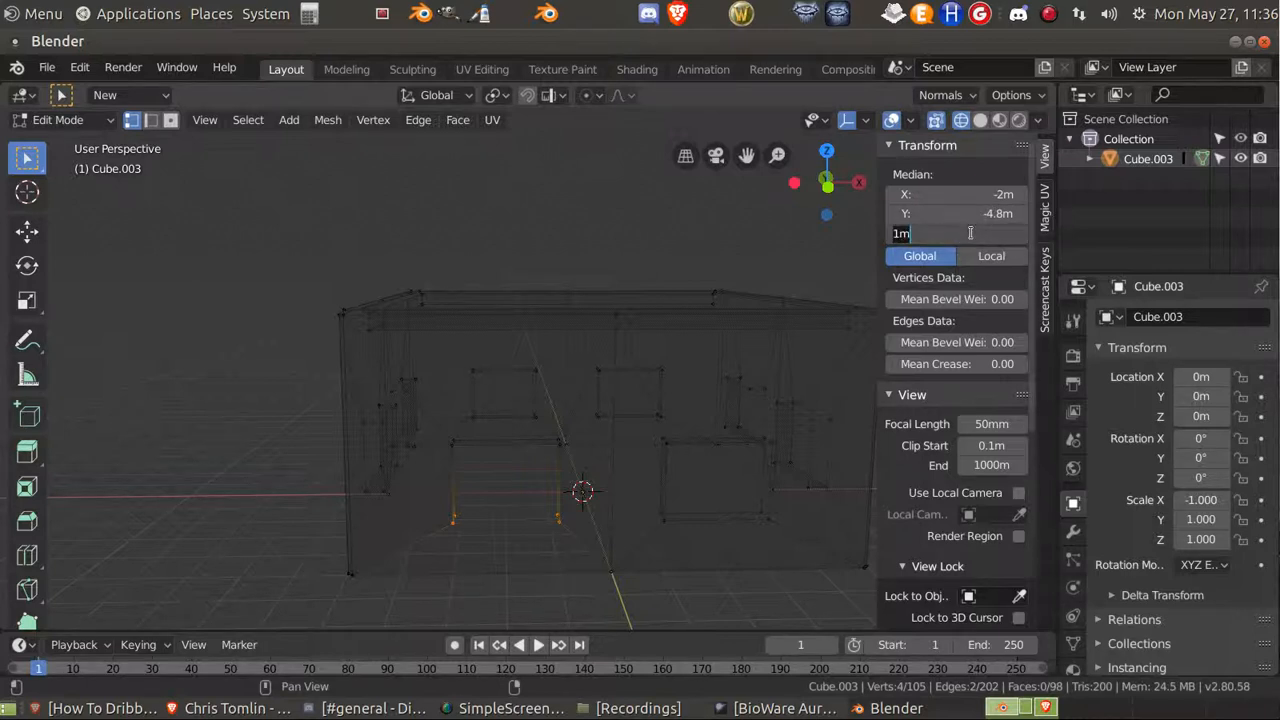
{"action": "type", "text": "0"}
{"action": "key", "text": "Return"}
Select the four top vertices of the door opening and set their Z position to 3 m.
{"action": "middle_click_drag", "start_coordinate": [509, 466], "coordinate": [505, 479]}
{"action": "left_click_drag", "start_coordinate": [443, 448], "coordinate": [576, 494]}
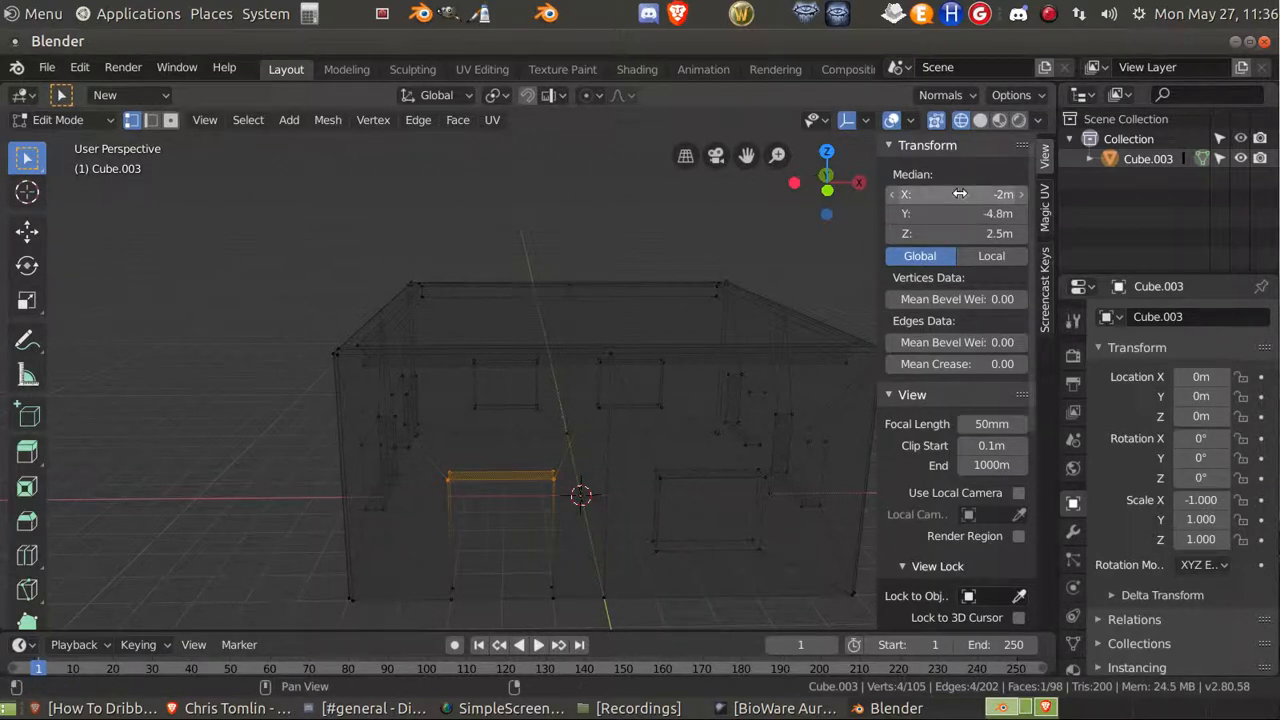
{"action": "left_click", "coordinate": [958, 234]}
{"action": "type", "text": "3"}
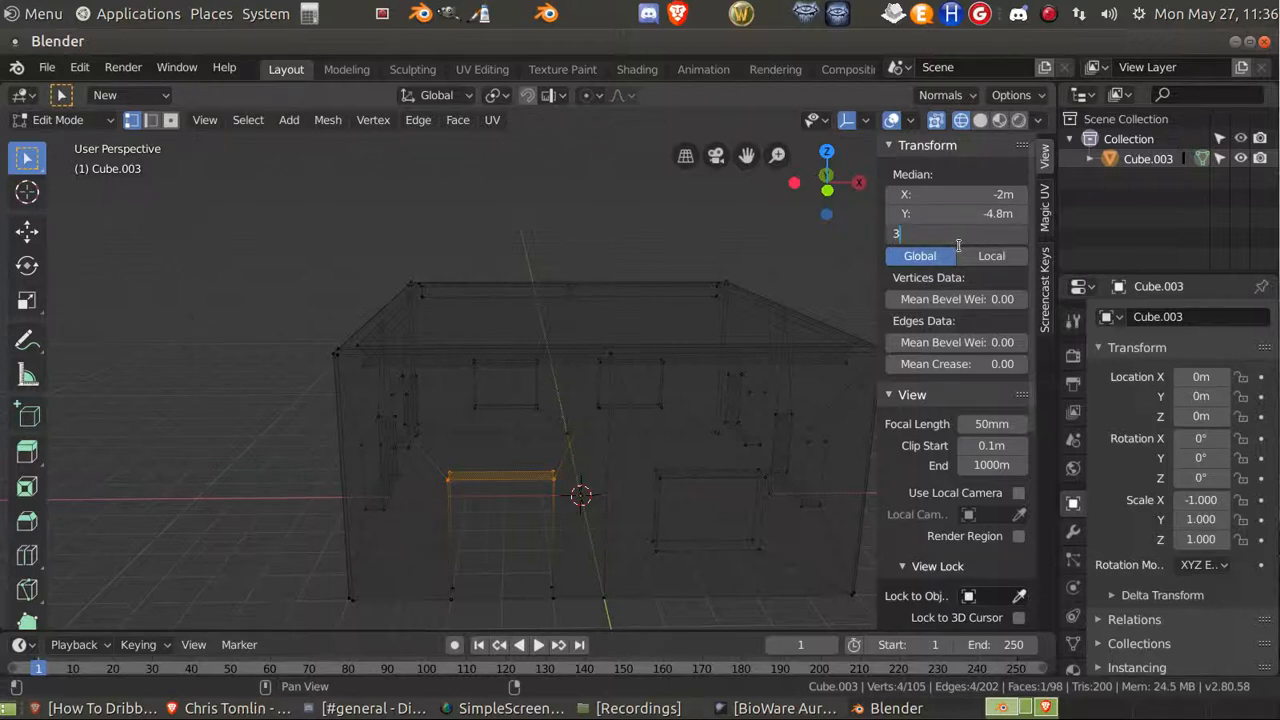
{"action": "key", "text": "Return"}
Fill a triangular face at the back of the door recess between its upper negative X corner and both lower corners.
{"action": "mouse_move", "coordinate": [617, 443]}
{"action": "middle_mouse_down"}
{"action": "mouse_move", "coordinate": [631, 439]}
{"action": "mouse_move", "coordinate": [594, 451]}
{"action": "middle_mouse_up"}
{"action": "left_click_drag", "start_coordinate": [500, 549], "coordinate": [432, 630]}
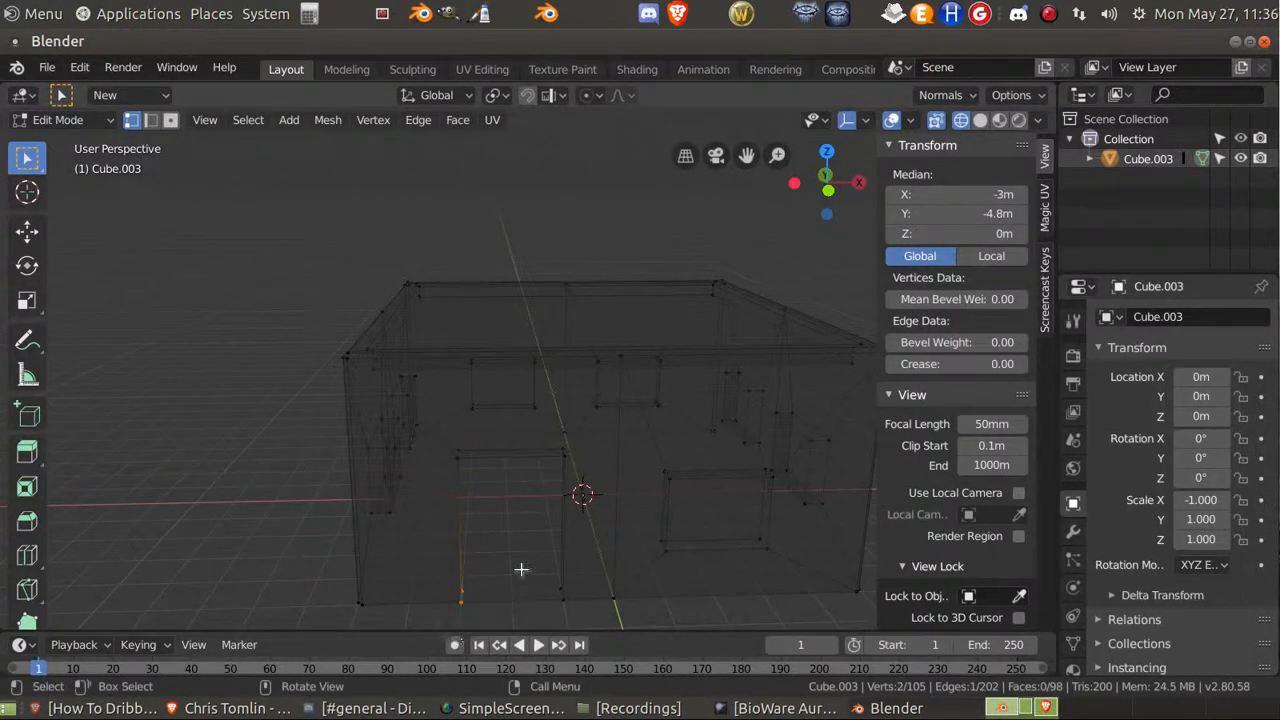
{"action": "left_click_drag", "start_coordinate": [523, 565], "coordinate": [561, 606]}
{"action": "left_click", "coordinate": [514, 565]}
{"action": "middle_click_drag", "start_coordinate": [514, 563], "coordinate": [454, 529]}
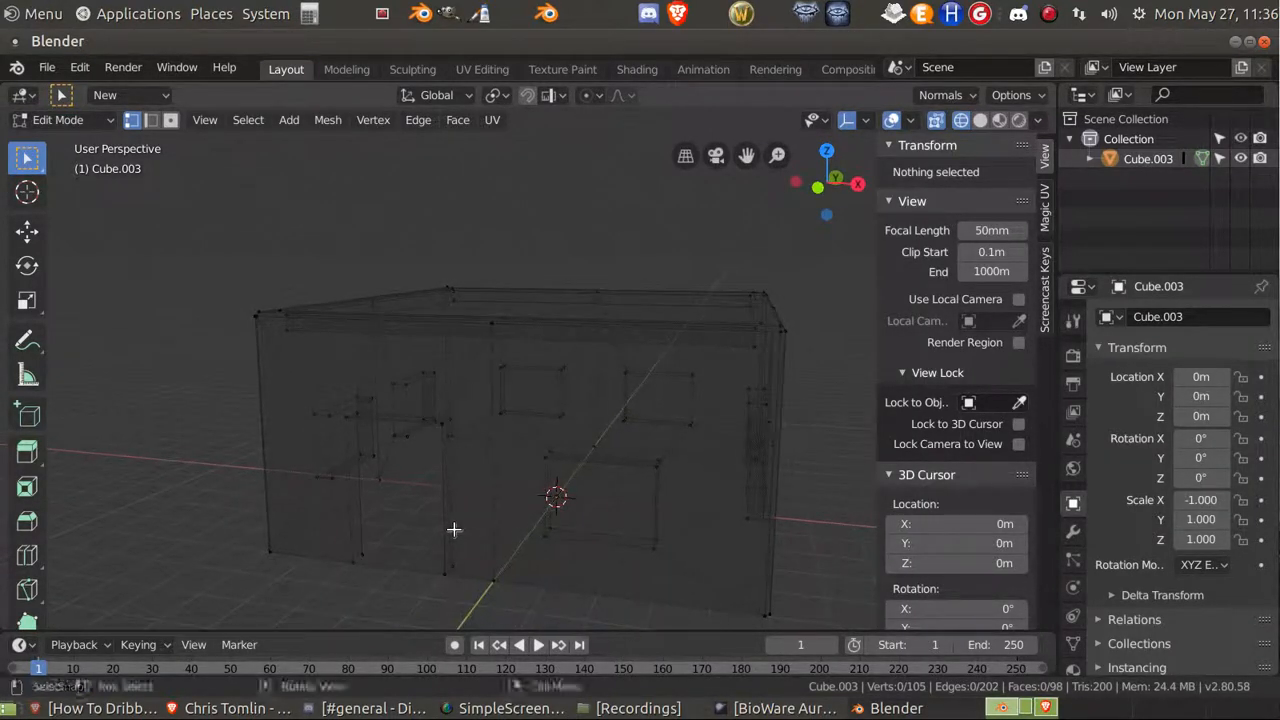
{"action": "left_click", "coordinate": [364, 410]}
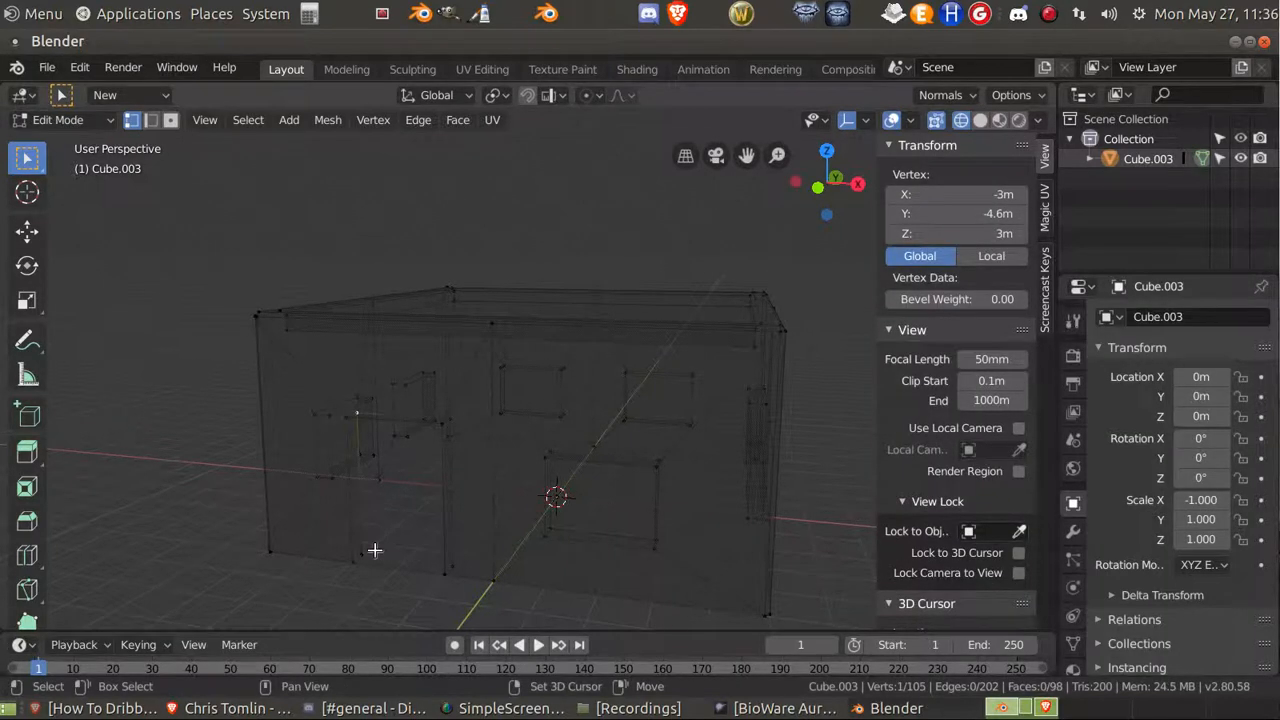
{"action": "left_click", "coordinate": [374, 550], "text": "shift"}
{"action": "left_click", "coordinate": [455, 568], "text": "shift"}
{"action": "key", "text": "f"}
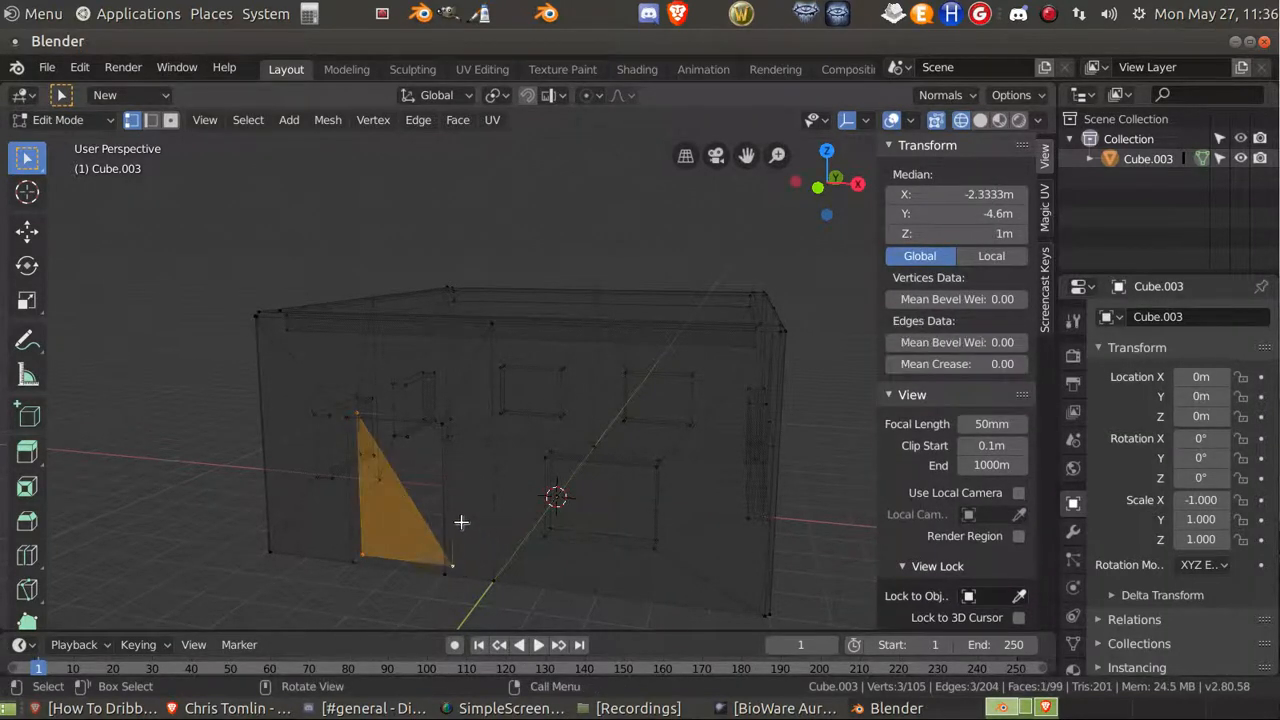
Fill the other triangular half of the door recess's back using the diagonal's two vertices and the remaining upper corner, leaving nothing selected.
{"action": "left_click", "coordinate": [359, 416]}
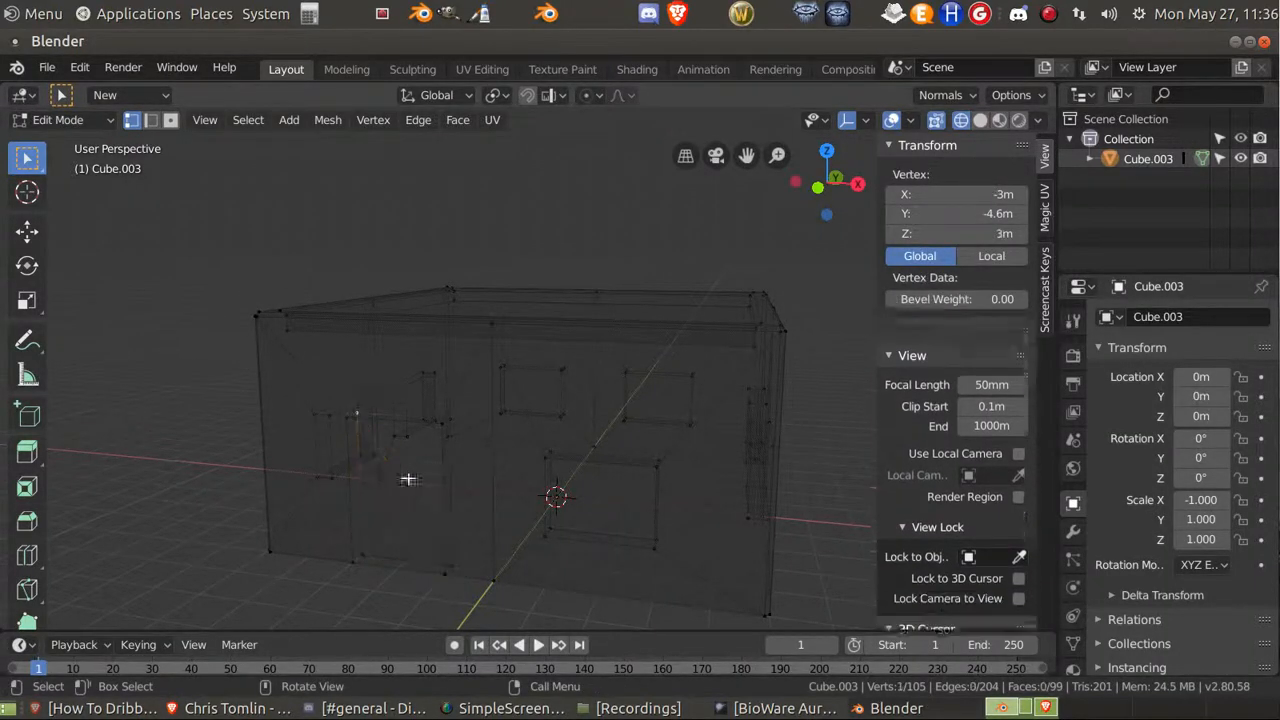
{"action": "left_click", "coordinate": [455, 566], "text": "shift"}
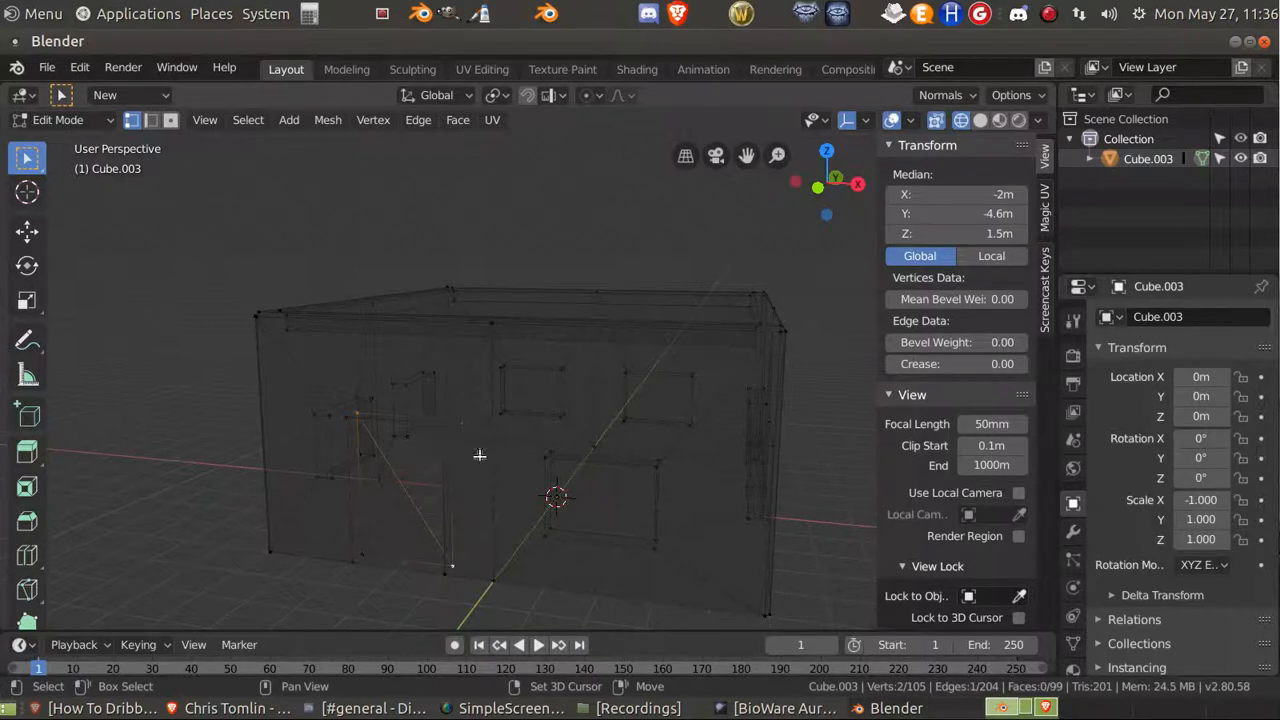
{"action": "right_click", "coordinate": [487, 523]}
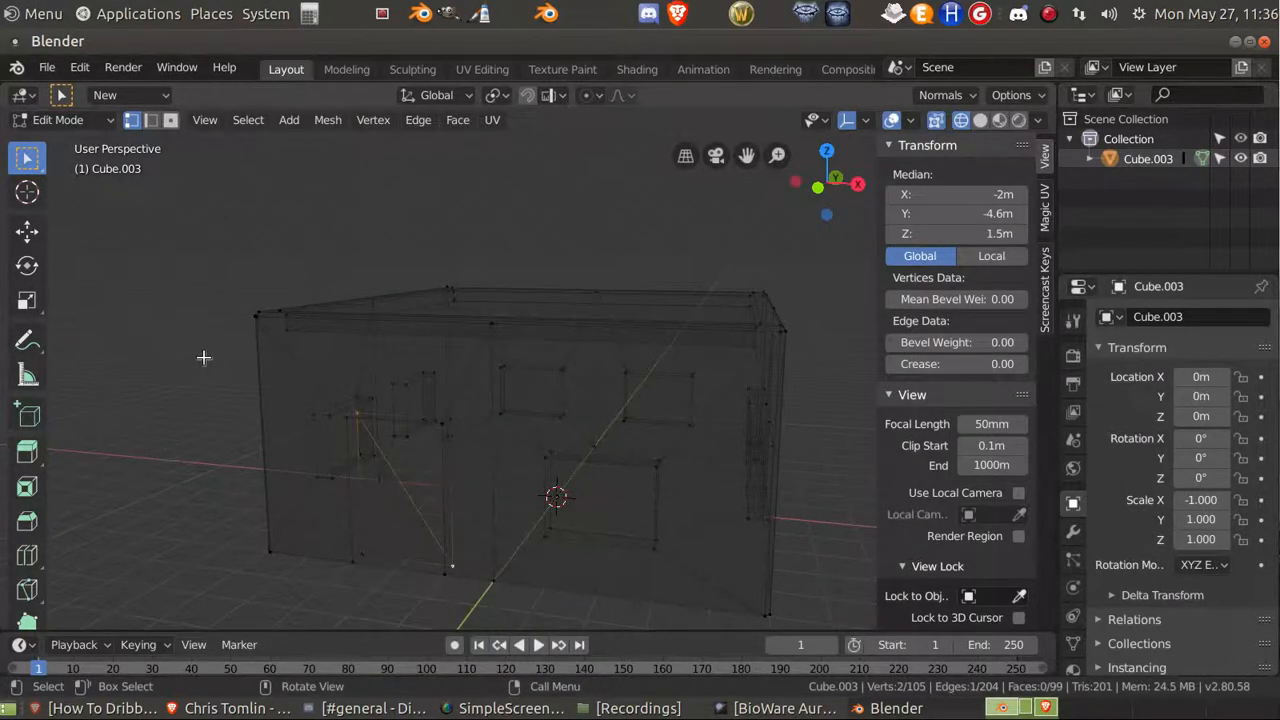
{"action": "left_click", "coordinate": [453, 414], "text": "shift"}
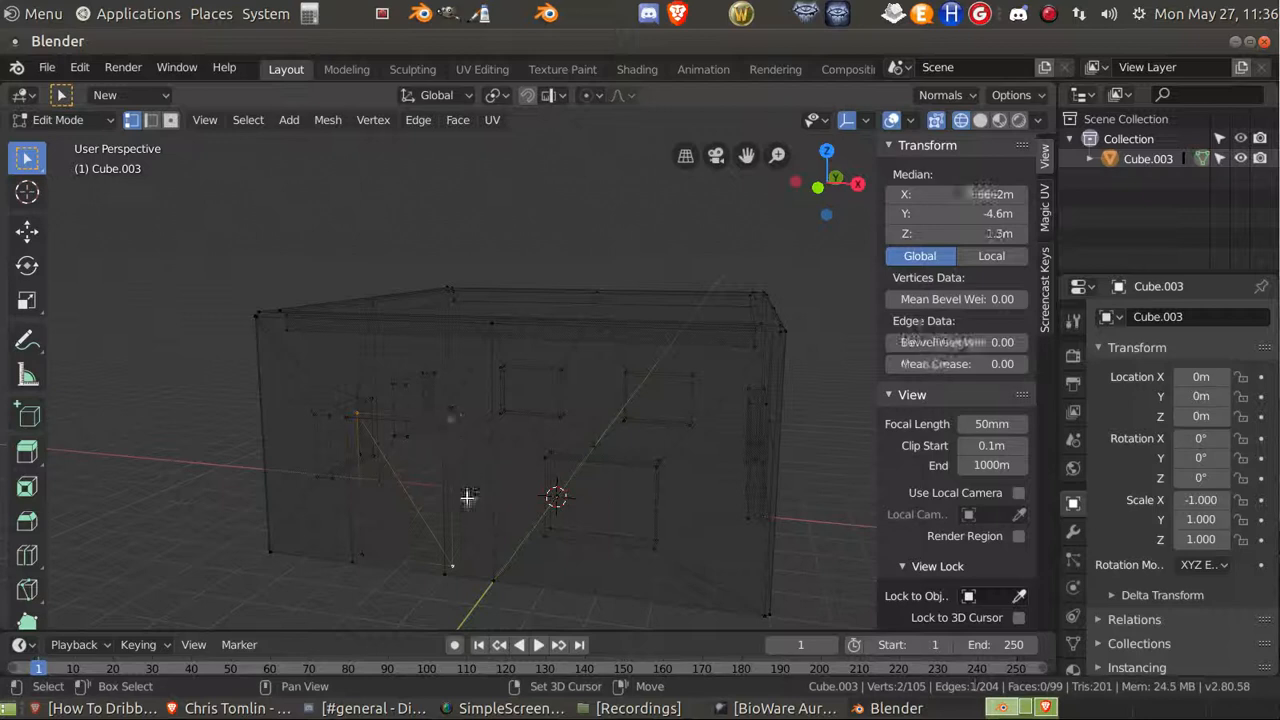
{"action": "key", "text": "f"}
{"action": "middle_click_drag", "start_coordinate": [466, 500], "coordinate": [502, 538]}
{"action": "key", "text": "alt+a"}
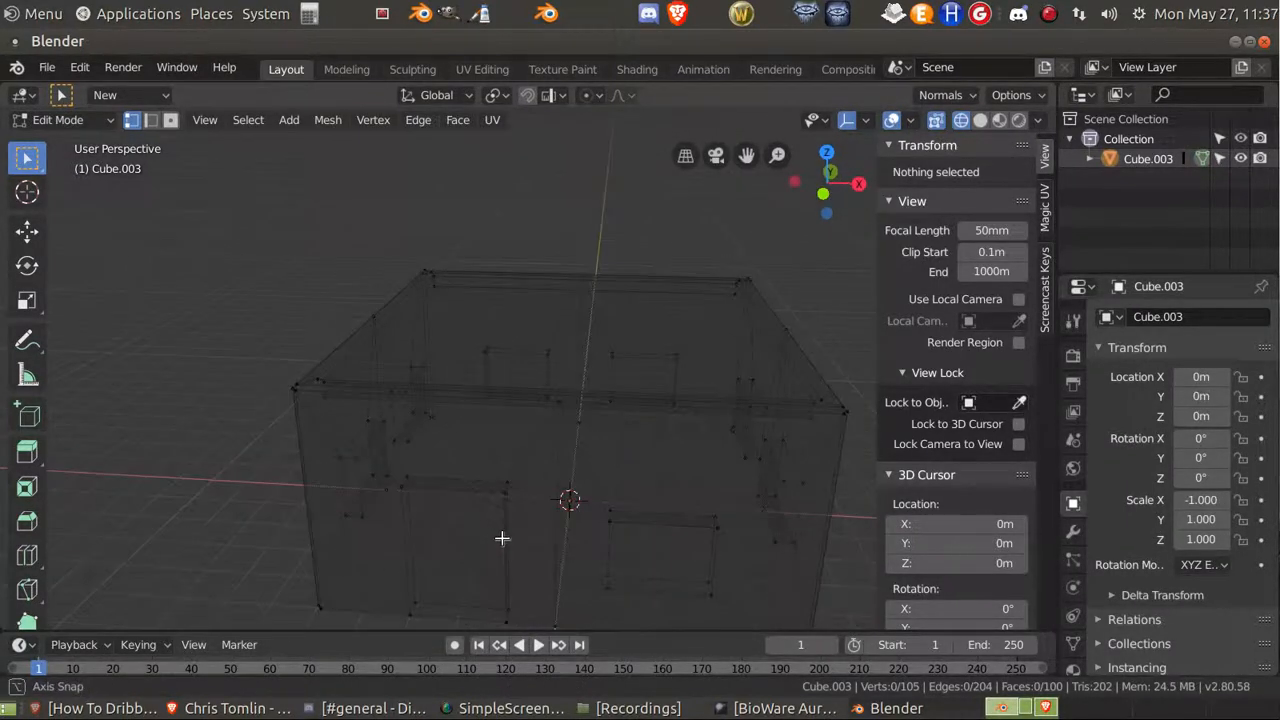
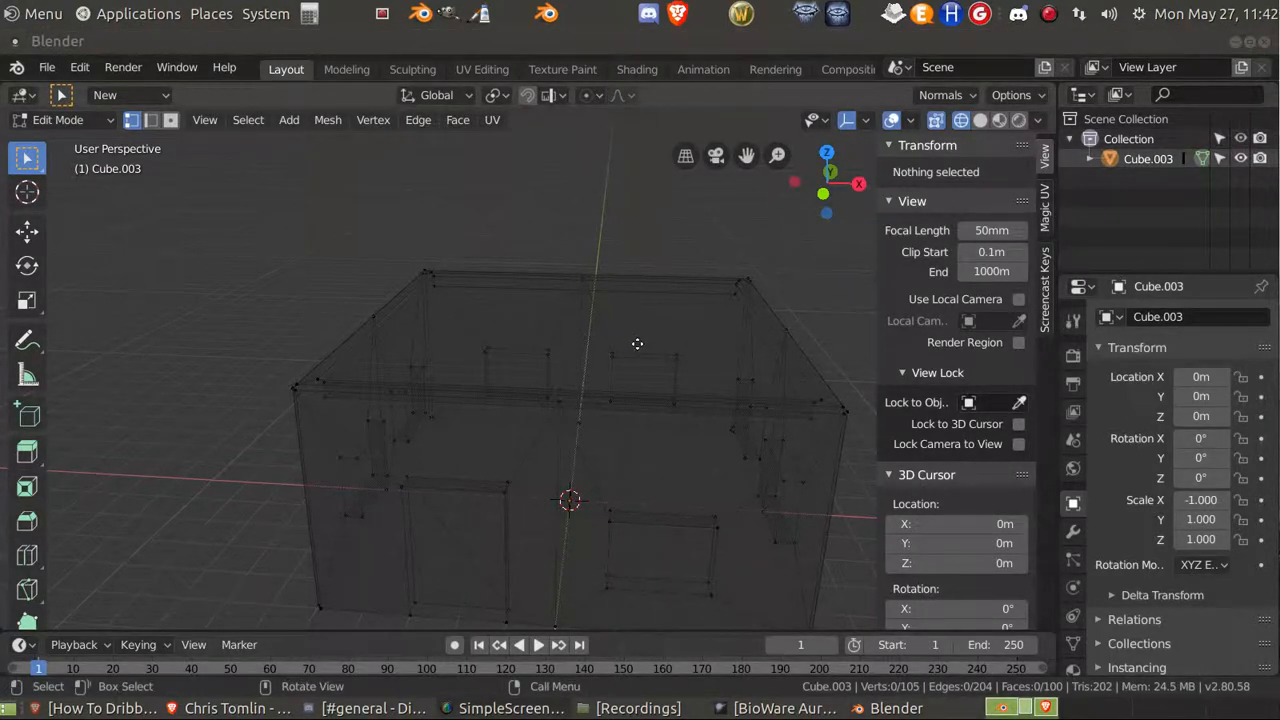
Select both triangular faces at the back of the door recess and set their Y position to -3 m.
{"action": "mouse_move", "coordinate": [637, 343]}
{"action": "middle_mouse_down"}
{"action": "mouse_move", "coordinate": [603, 337]}
{"action": "mouse_move", "coordinate": [643, 343]}
{"action": "middle_mouse_up"}
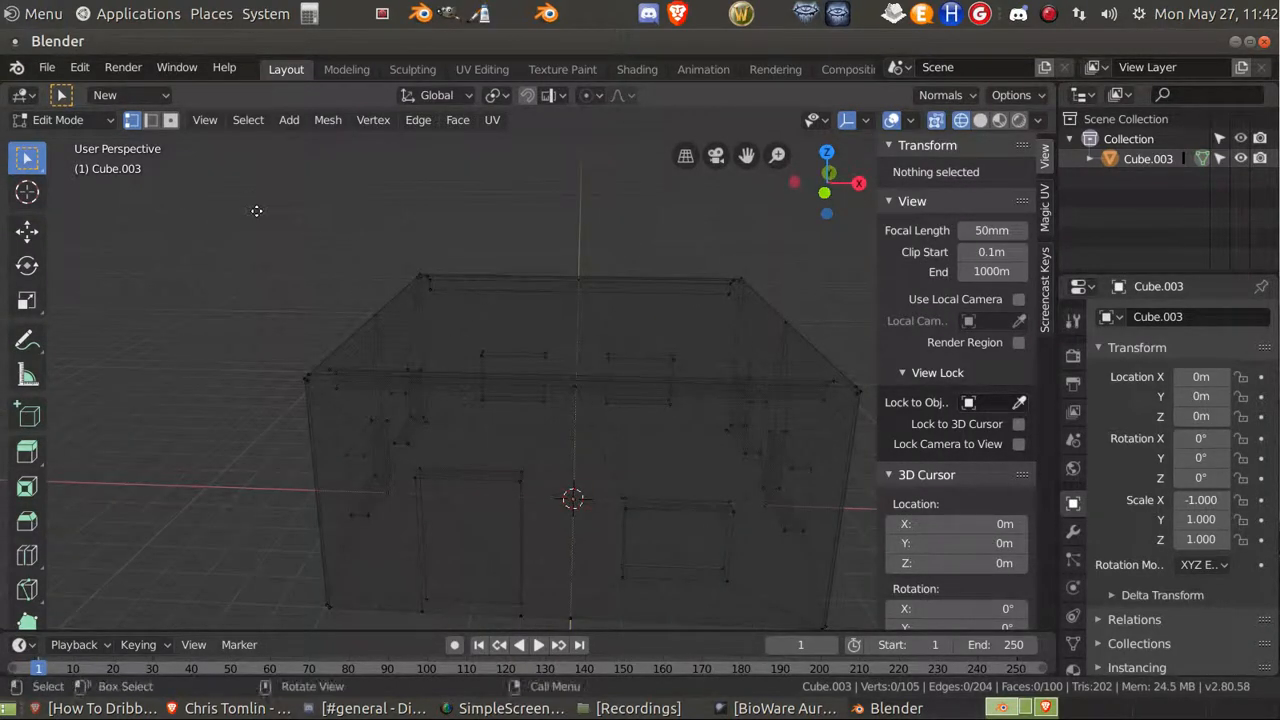
{"action": "left_click", "coordinate": [461, 496]}
{"action": "left_click", "coordinate": [487, 524]}
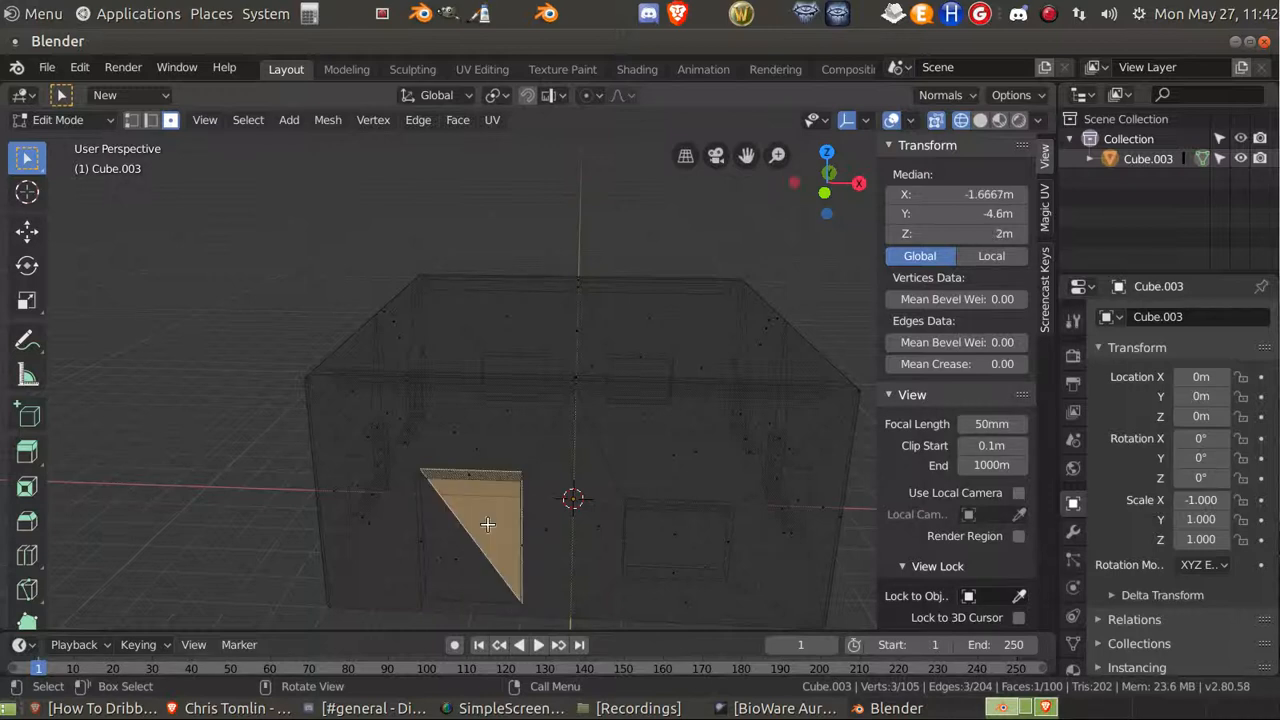
{"action": "left_click", "coordinate": [466, 564], "text": "shift"}
{"action": "mouse_move", "coordinate": [466, 564]}
{"action": "middle_mouse_down"}
{"action": "mouse_move", "coordinate": [420, 583]}
{"action": "mouse_move", "coordinate": [494, 583]}
{"action": "mouse_move", "coordinate": [449, 591]}
{"action": "mouse_move", "coordinate": [461, 576]}
{"action": "middle_mouse_up"}
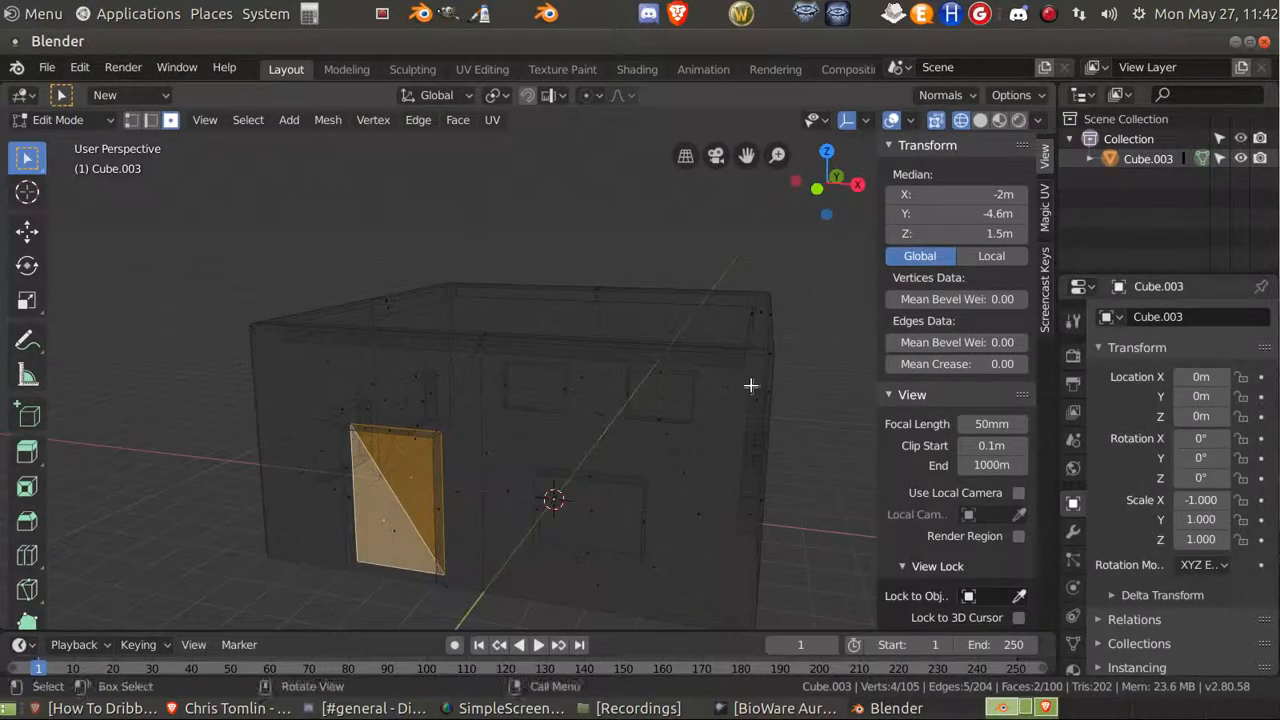
{"action": "left_click", "coordinate": [940, 212]}
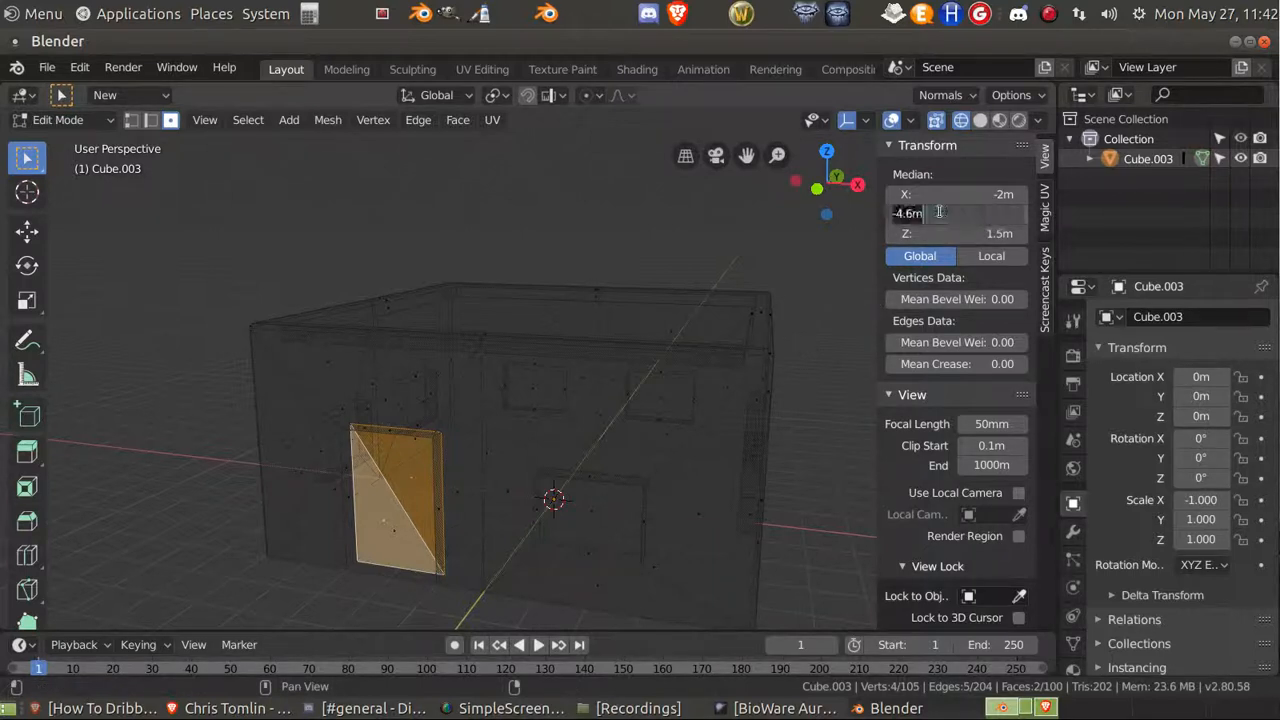
{"action": "key", "text": "BackSpace"}
{"action": "key", "text": "Return"}
{"action": "middle_click_drag", "start_coordinate": [660, 314], "coordinate": [366, 422]}
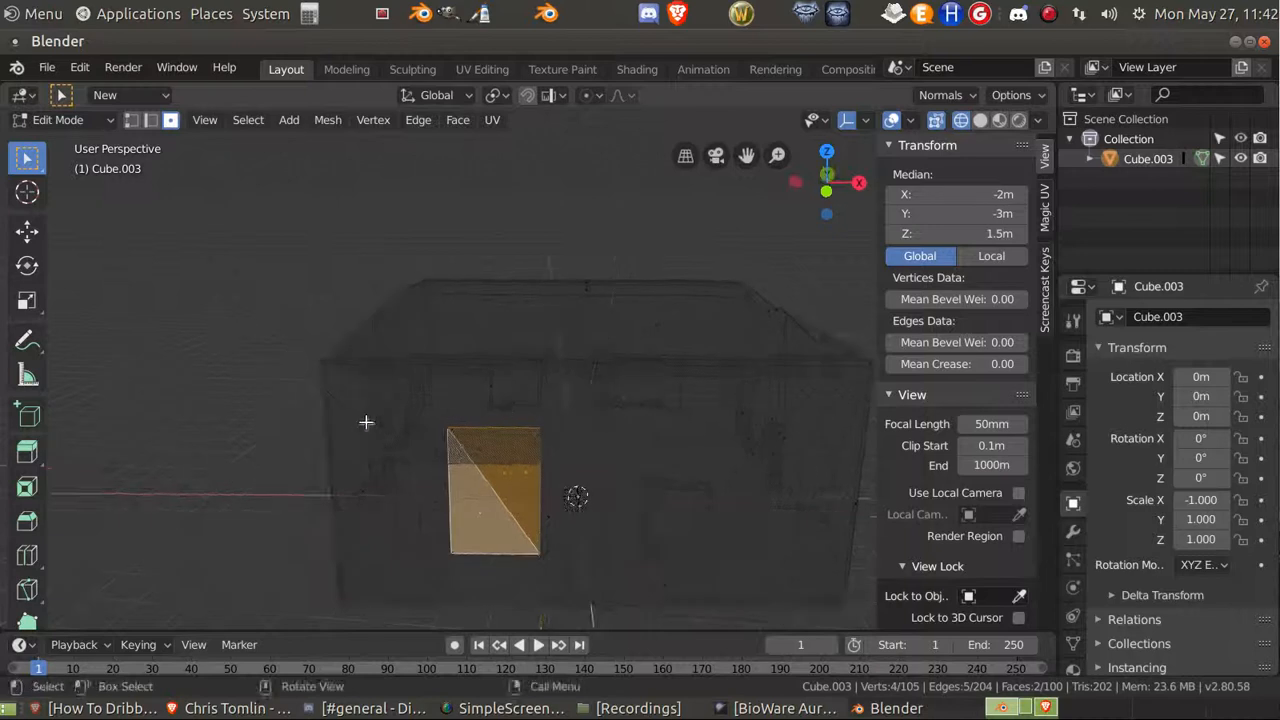
Clear the face selection and switch the viewport to solid shading to show the finished door recess.
{"action": "left_click", "coordinate": [264, 437]}
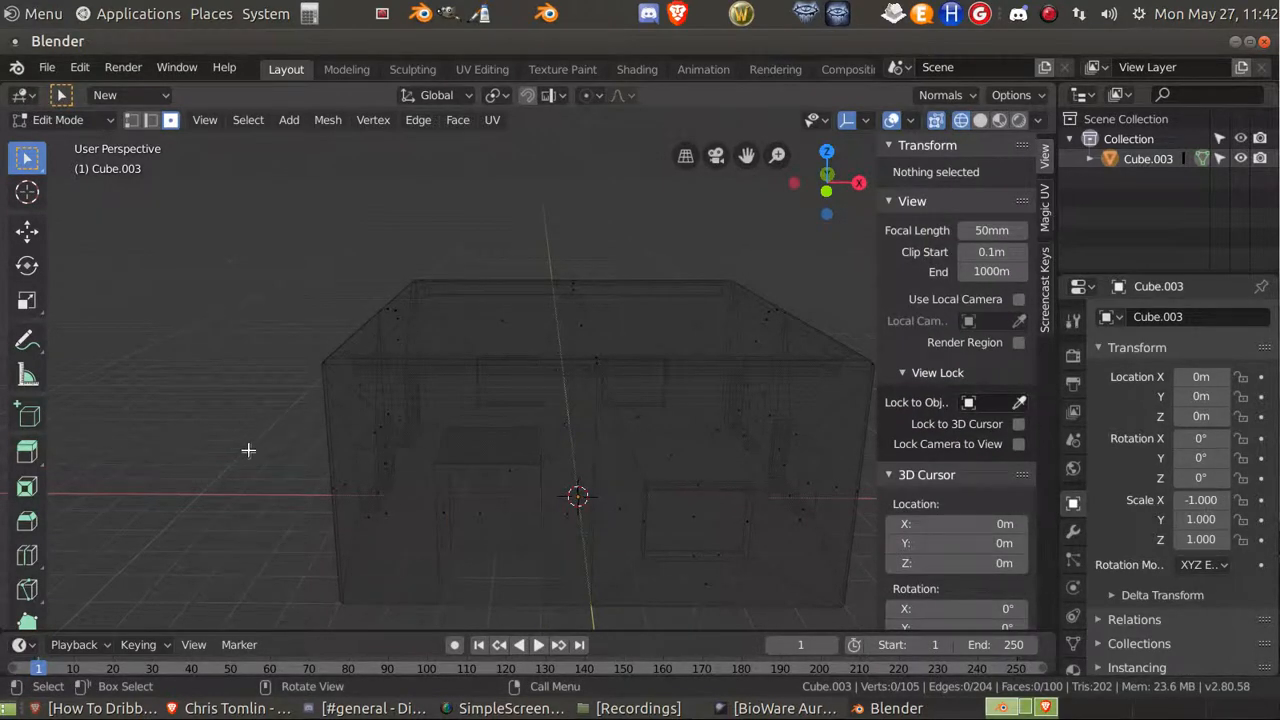
{"action": "middle_click_drag", "start_coordinate": [414, 498], "coordinate": [433, 501]}
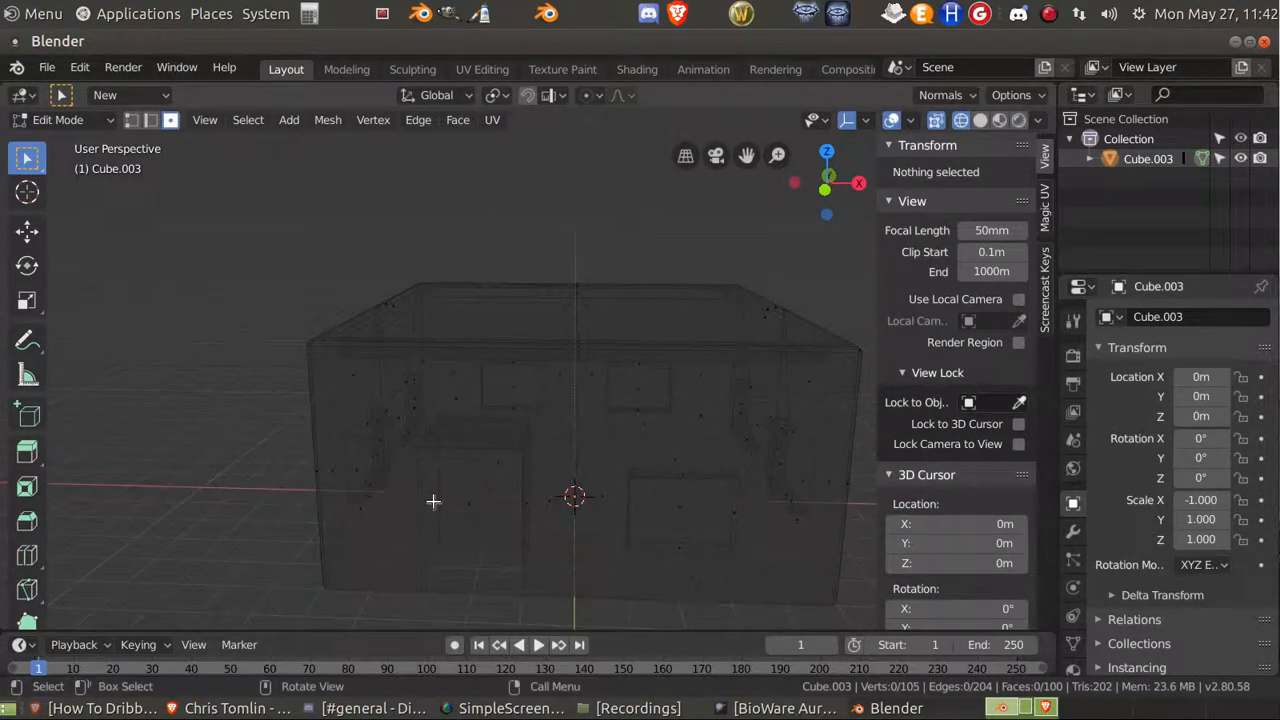
{"action": "key", "text": "shift+z"}
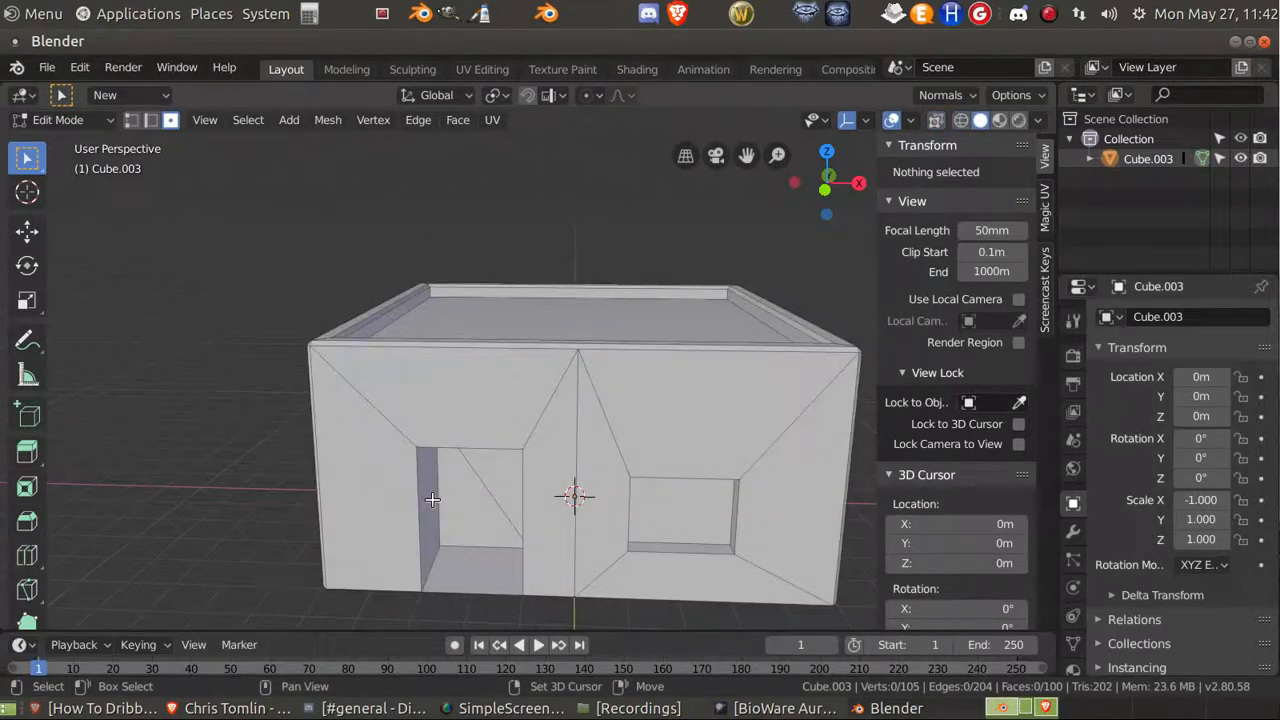
{"action": "mouse_move", "coordinate": [477, 502]}
{"action": "middle_mouse_down"}
{"action": "mouse_move", "coordinate": [482, 553]}
{"action": "mouse_move", "coordinate": [411, 561]}
{"action": "middle_mouse_up"}
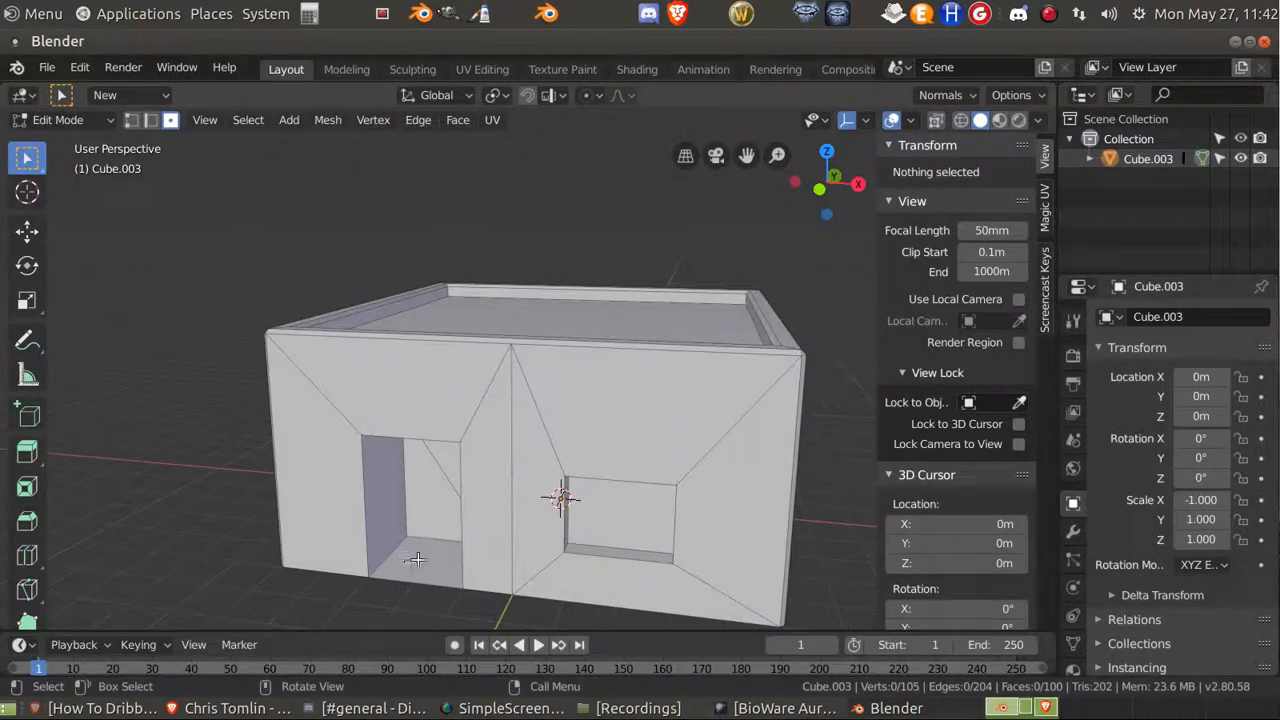
Select the back faces of the doorway and all seven window recesses and split them from the walls without moving them.
{"action": "left_click", "coordinate": [420, 493]}
{"action": "left_click", "coordinate": [449, 463], "text": "shift"}
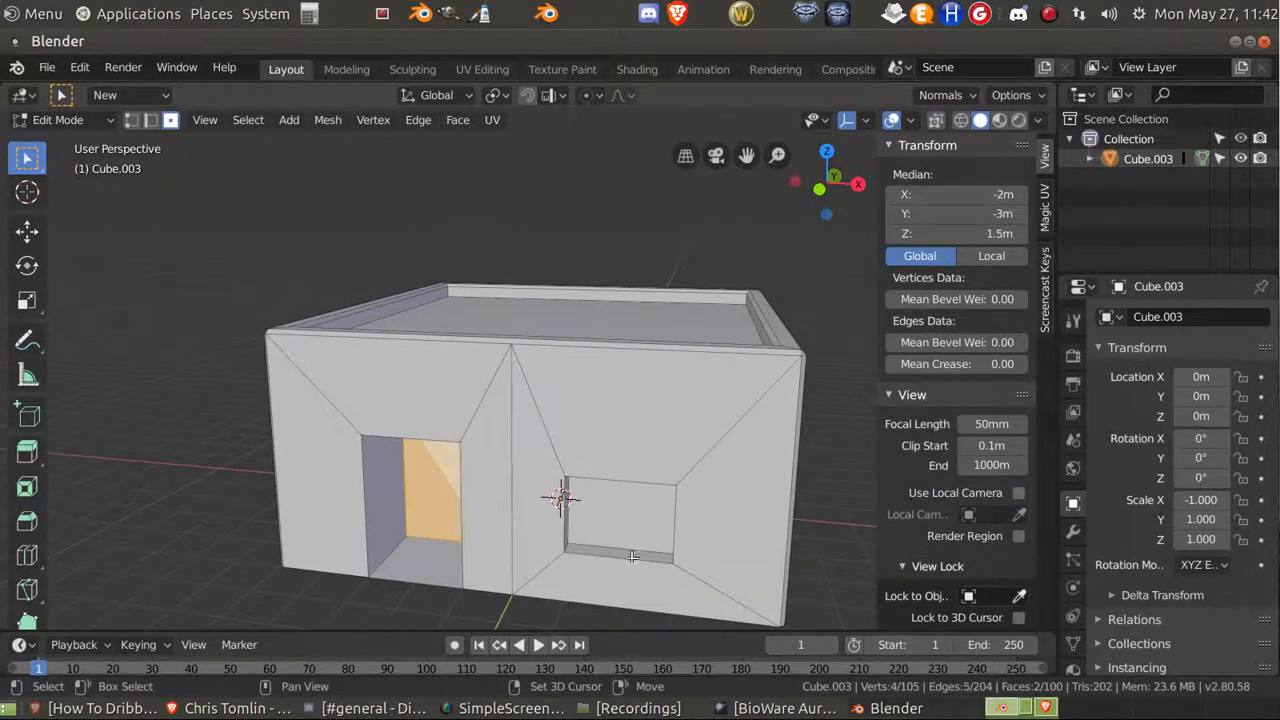
{"action": "left_click", "coordinate": [632, 529], "text": "shift"}
{"action": "middle_click_drag", "start_coordinate": [638, 535], "coordinate": [494, 536]}
{"action": "left_click", "coordinate": [441, 512], "text": "shift"}
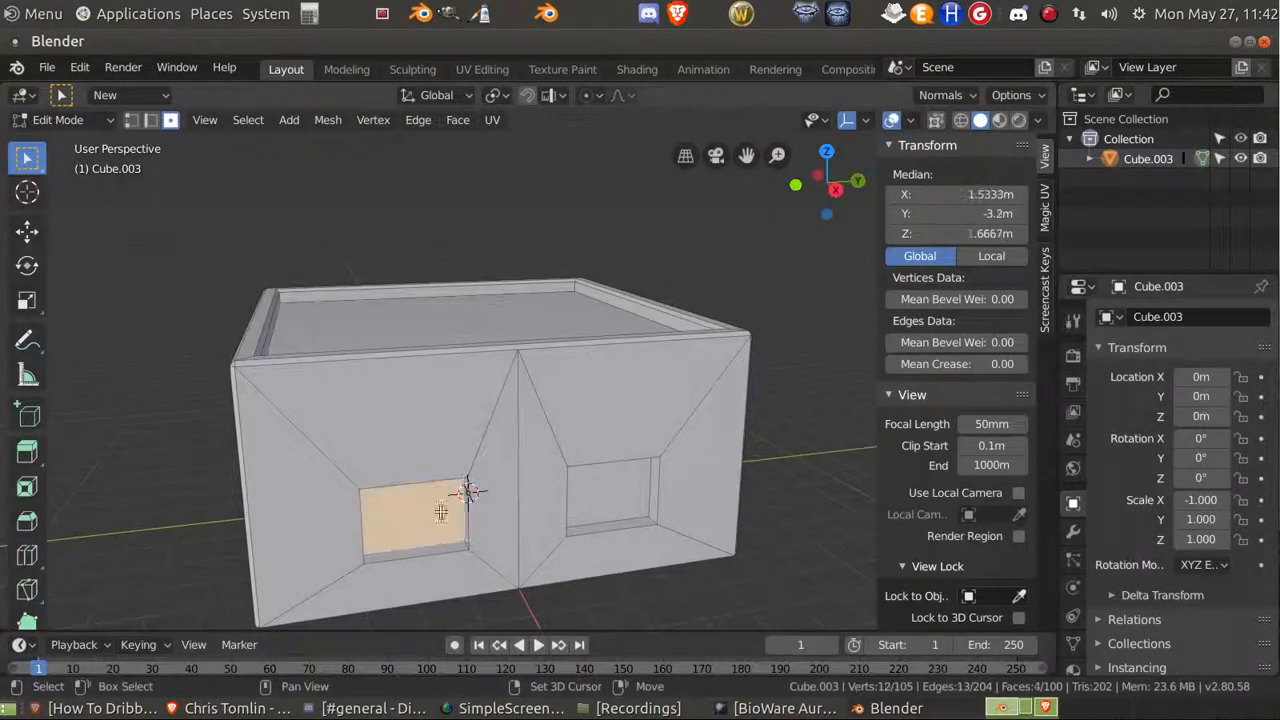
{"action": "left_click", "coordinate": [624, 510], "text": "shift"}
{"action": "middle_click_drag", "start_coordinate": [624, 510], "coordinate": [487, 502]}
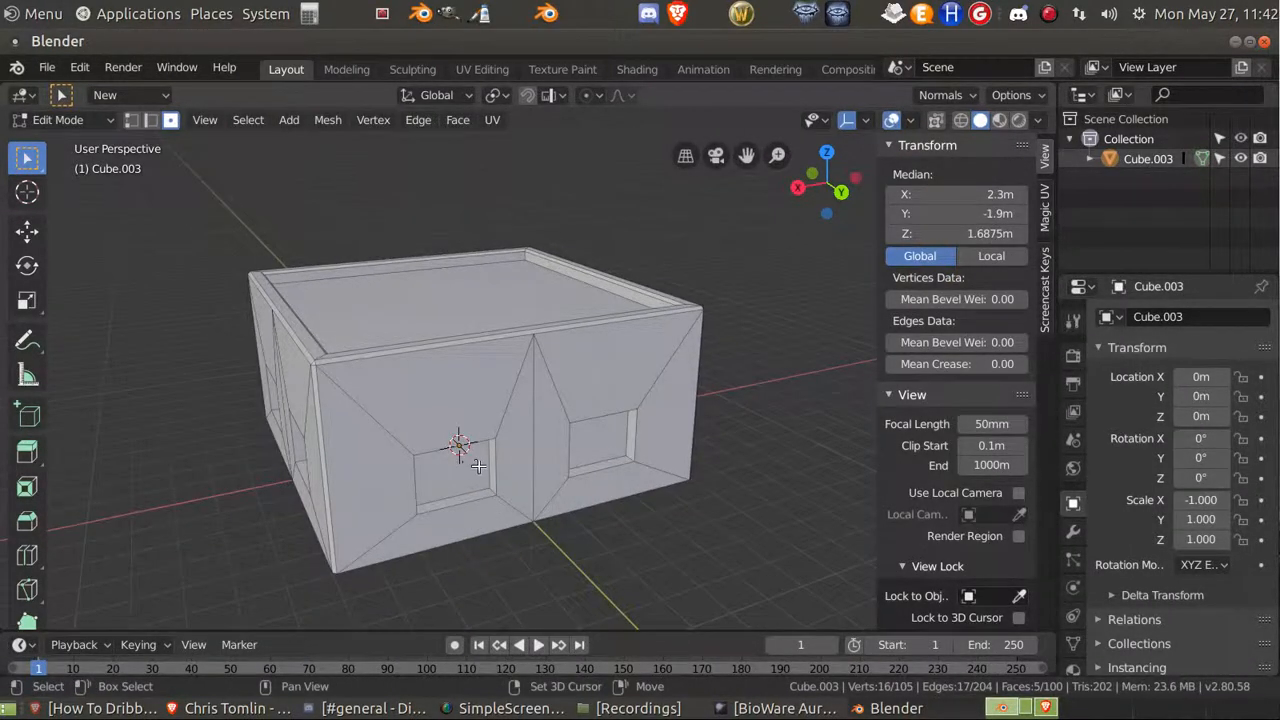
{"action": "left_click", "coordinate": [478, 466], "text": "shift"}
{"action": "left_click", "coordinate": [605, 440], "text": "shift"}
{"action": "middle_click_drag", "start_coordinate": [605, 440], "coordinate": [537, 460]}
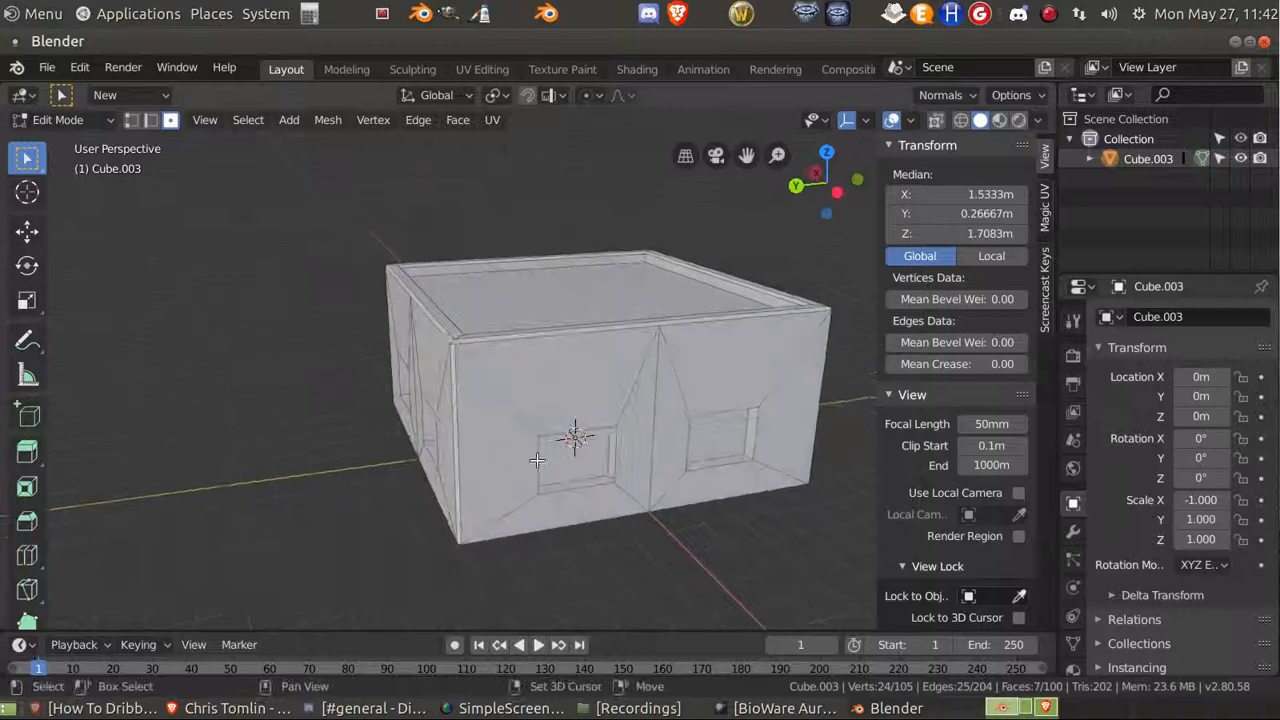
{"action": "left_click", "coordinate": [565, 460], "text": "shift"}
{"action": "left_click", "coordinate": [716, 449], "text": "shift"}
{"action": "middle_click_drag", "start_coordinate": [716, 449], "coordinate": [605, 512]}
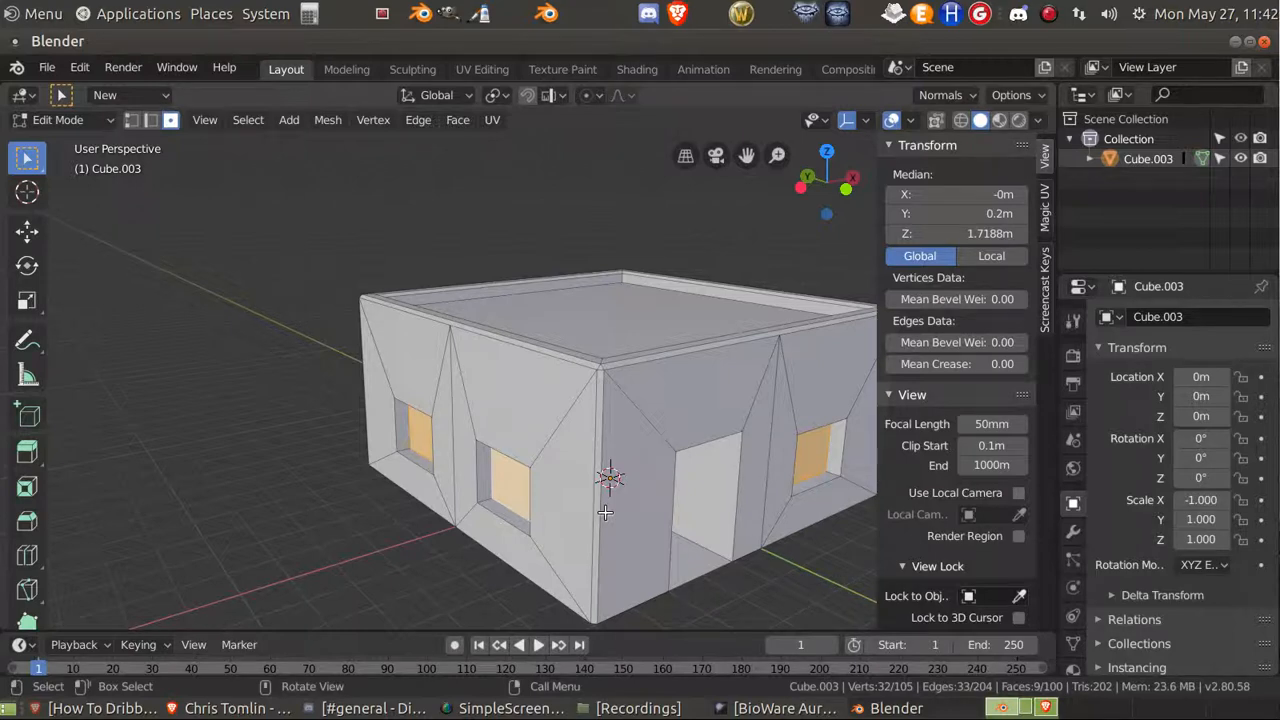
{"action": "key", "text": "shift+d"}
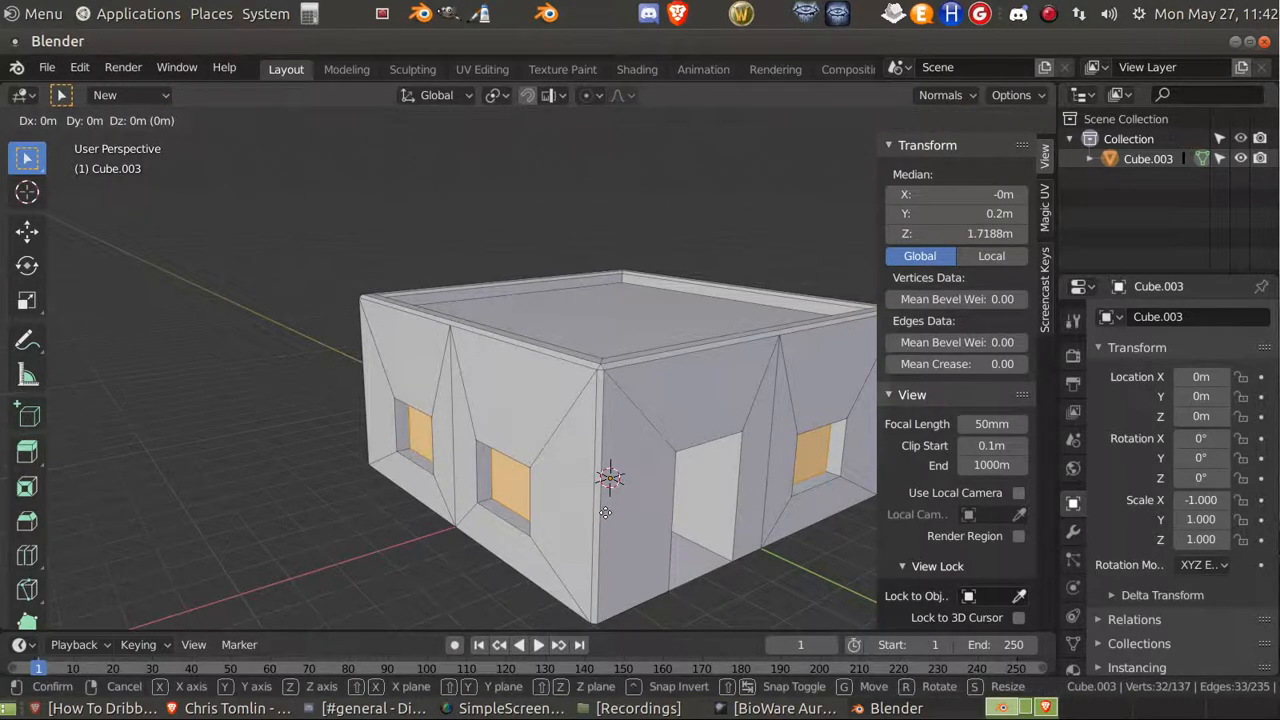
{"action": "right_click", "coordinate": [605, 513]}
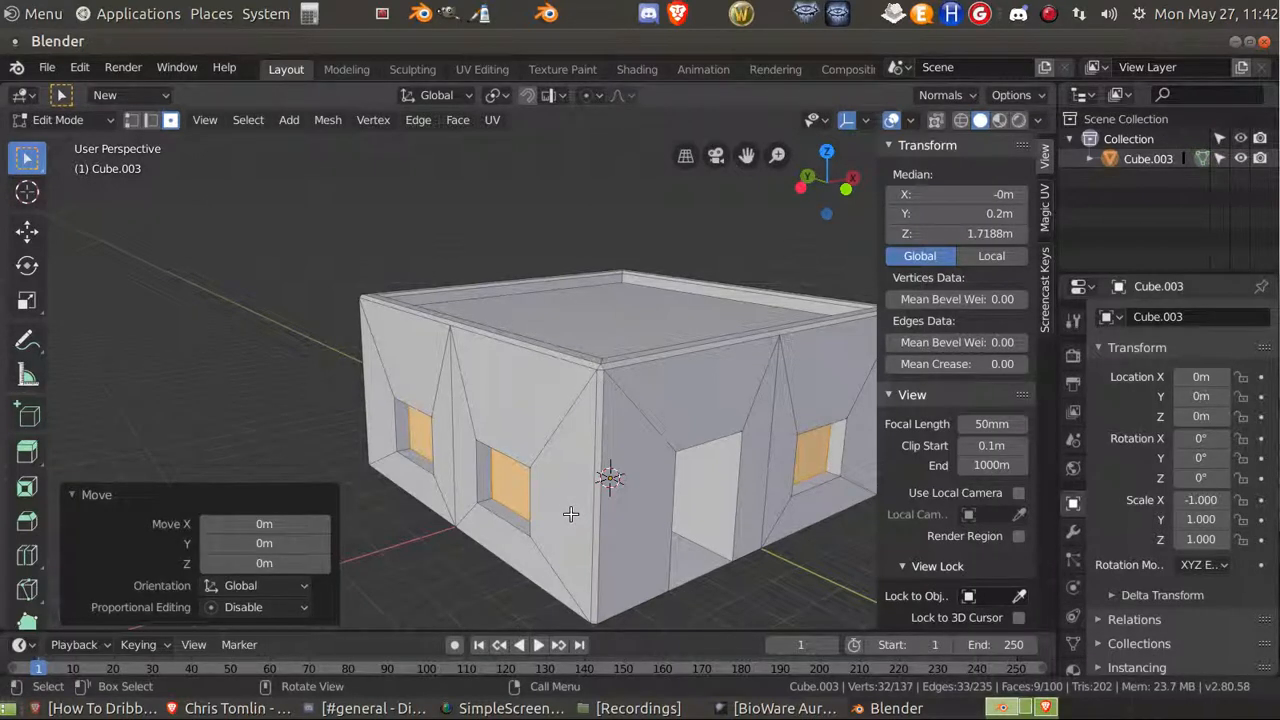
Separate the entire mesh into objects by loose parts and return to Object Mode.
{"action": "key", "text": "a"}
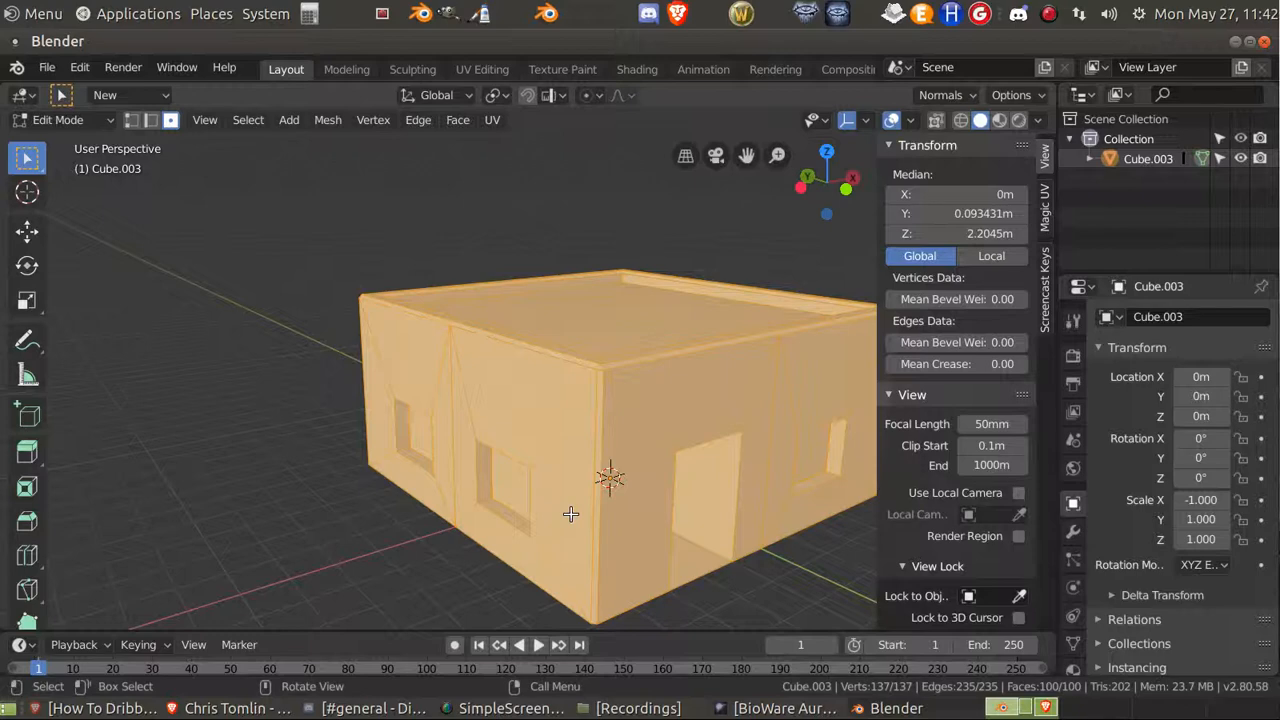
{"action": "key", "text": "p"}
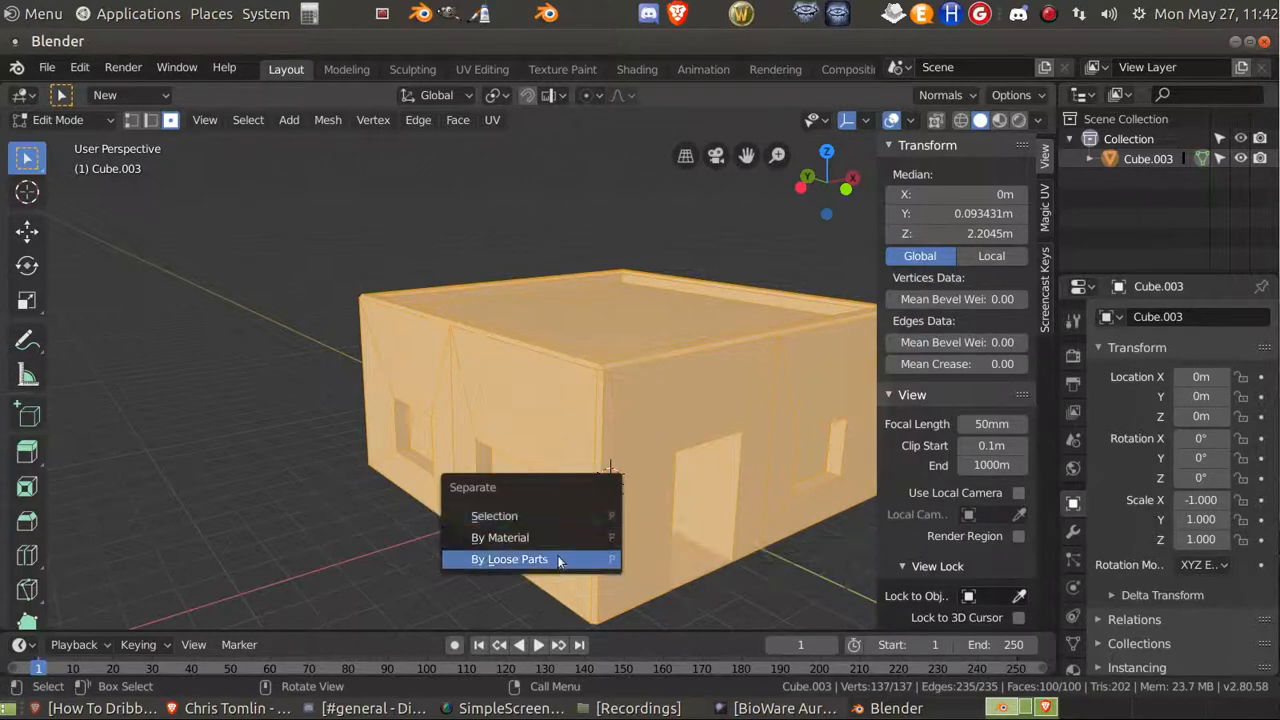
{"action": "left_click", "coordinate": [555, 558]}
{"action": "key", "text": "Tab"}
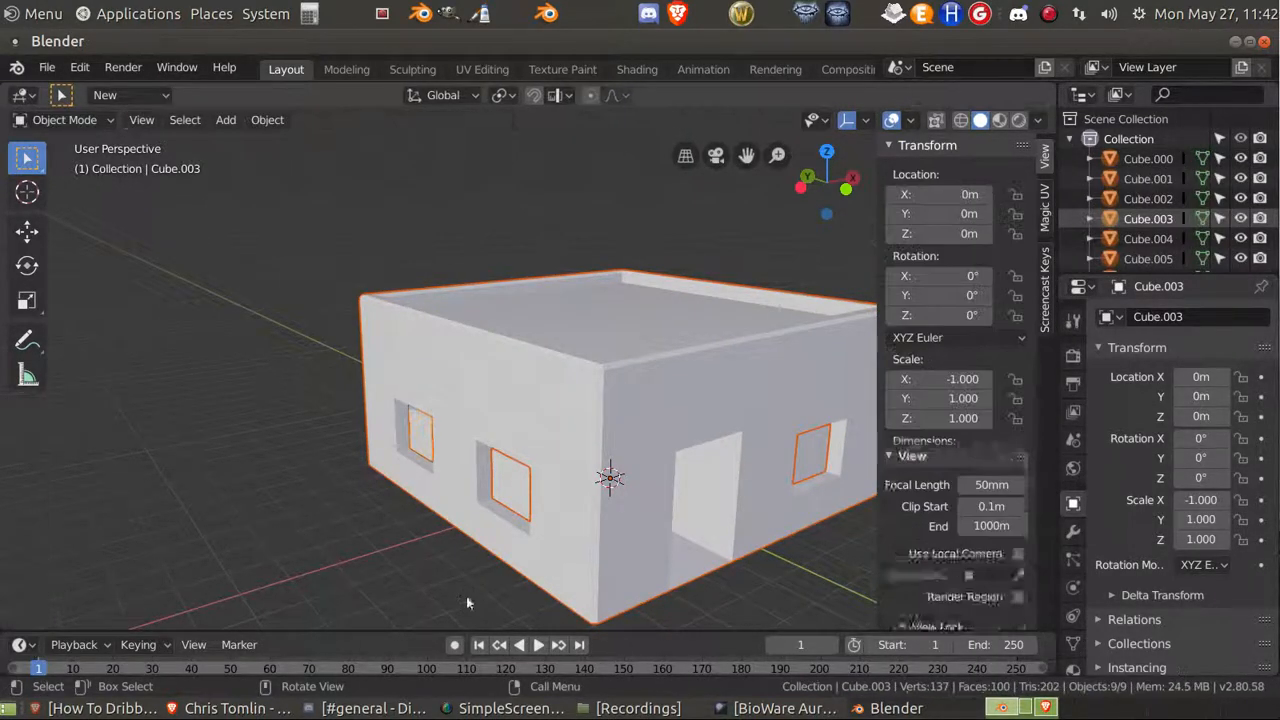
Select the door panel and the seven window panels around the building and join them into one object.
{"action": "left_click", "coordinate": [410, 505]}
{"action": "left_click", "coordinate": [422, 440]}
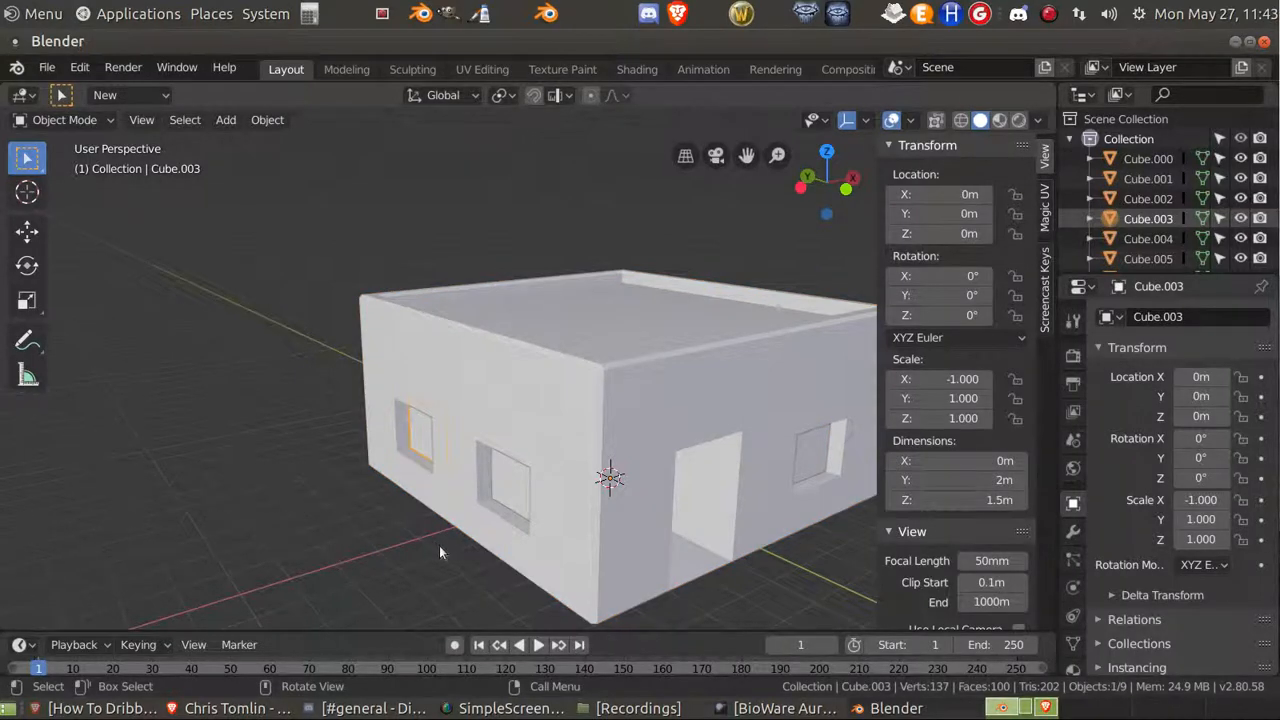
{"action": "middle_click_drag", "start_coordinate": [437, 549], "coordinate": [510, 522]}
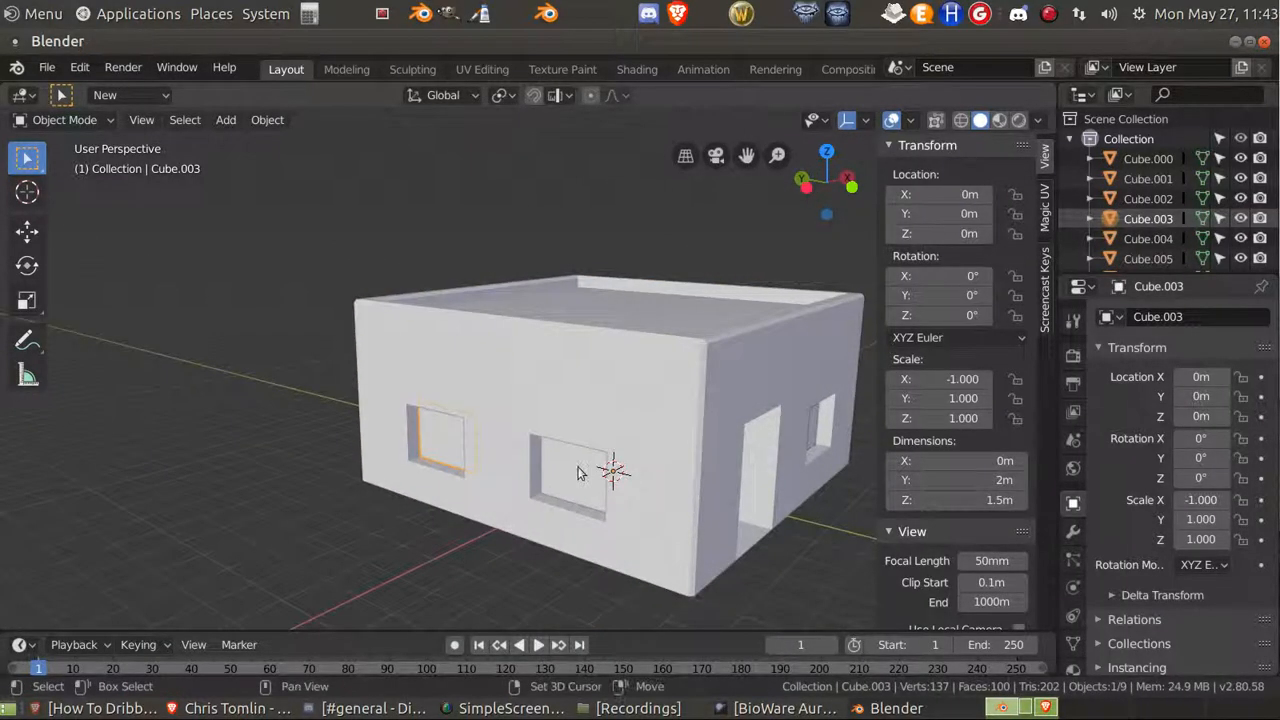
{"action": "left_click", "coordinate": [578, 472], "text": "shift"}
{"action": "middle_click_drag", "start_coordinate": [483, 608], "coordinate": [361, 588]}
{"action": "left_click", "coordinate": [448, 446], "text": "shift"}
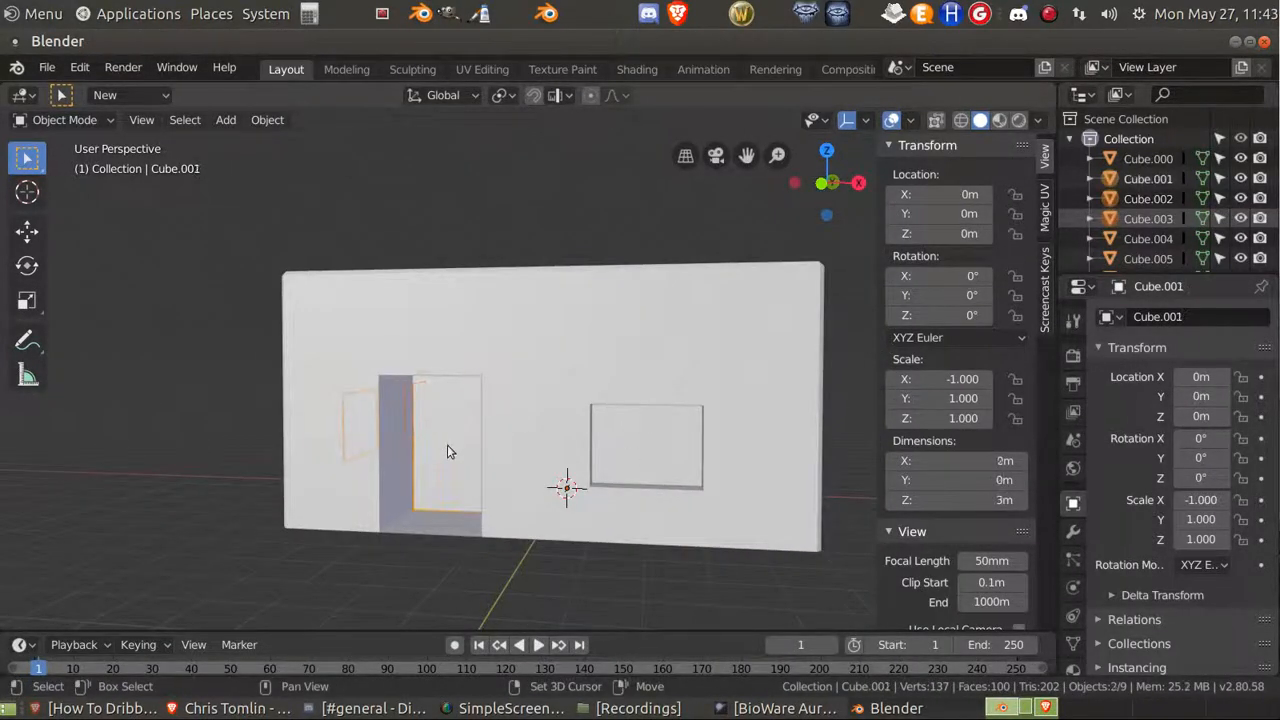
{"action": "left_click", "coordinate": [674, 450], "text": "shift"}
{"action": "middle_click_drag", "start_coordinate": [660, 490], "coordinate": [514, 509]}
{"action": "left_click", "coordinate": [429, 506], "text": "shift"}
{"action": "left_click", "coordinate": [622, 484], "text": "shift"}
{"action": "middle_click_drag", "start_coordinate": [622, 484], "coordinate": [491, 508]}
{"action": "left_click", "coordinate": [408, 449], "text": "shift"}
{"action": "left_click", "coordinate": [597, 440], "text": "shift"}
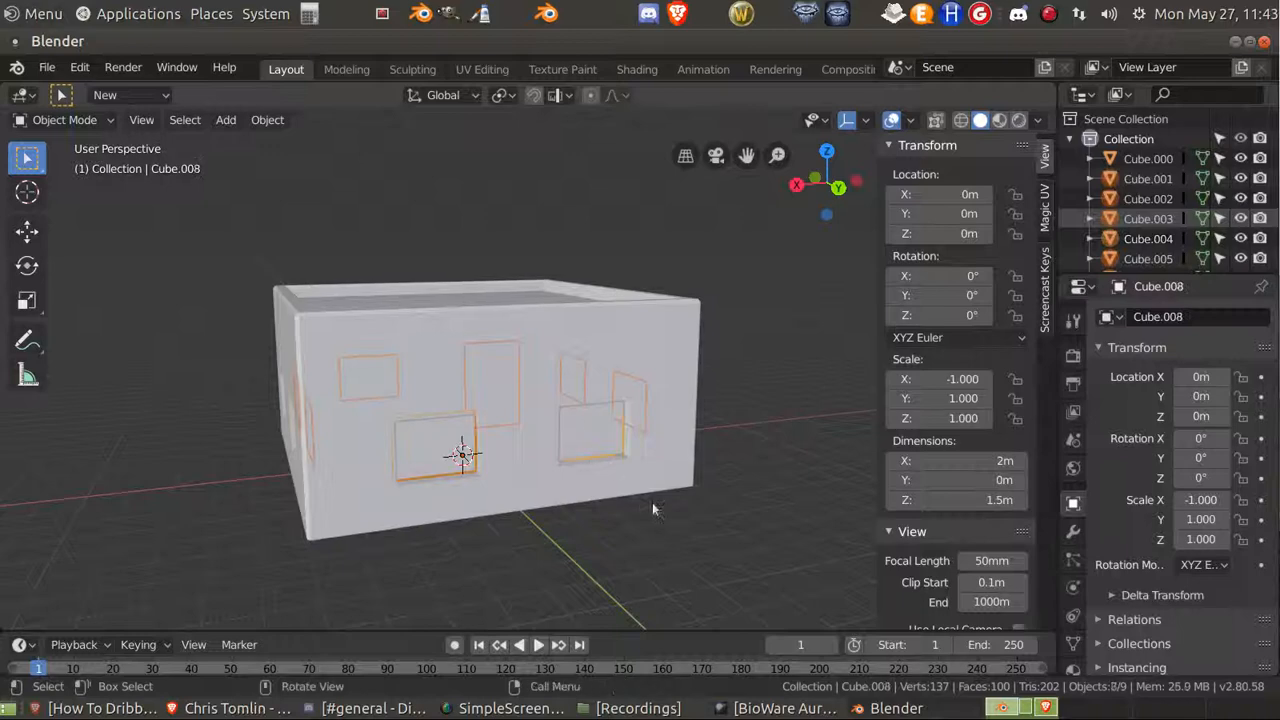
{"action": "middle_click_drag", "start_coordinate": [654, 506], "coordinate": [557, 474]}
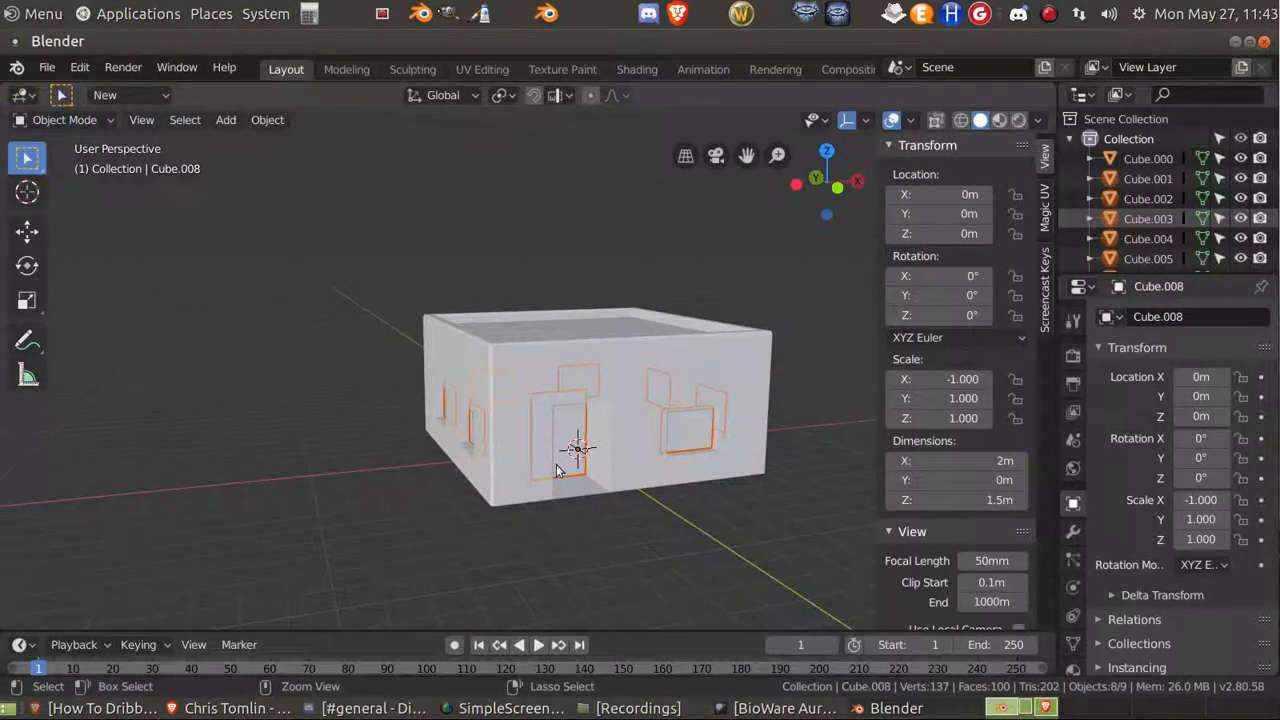
{"action": "key", "text": "ctrl+j"}
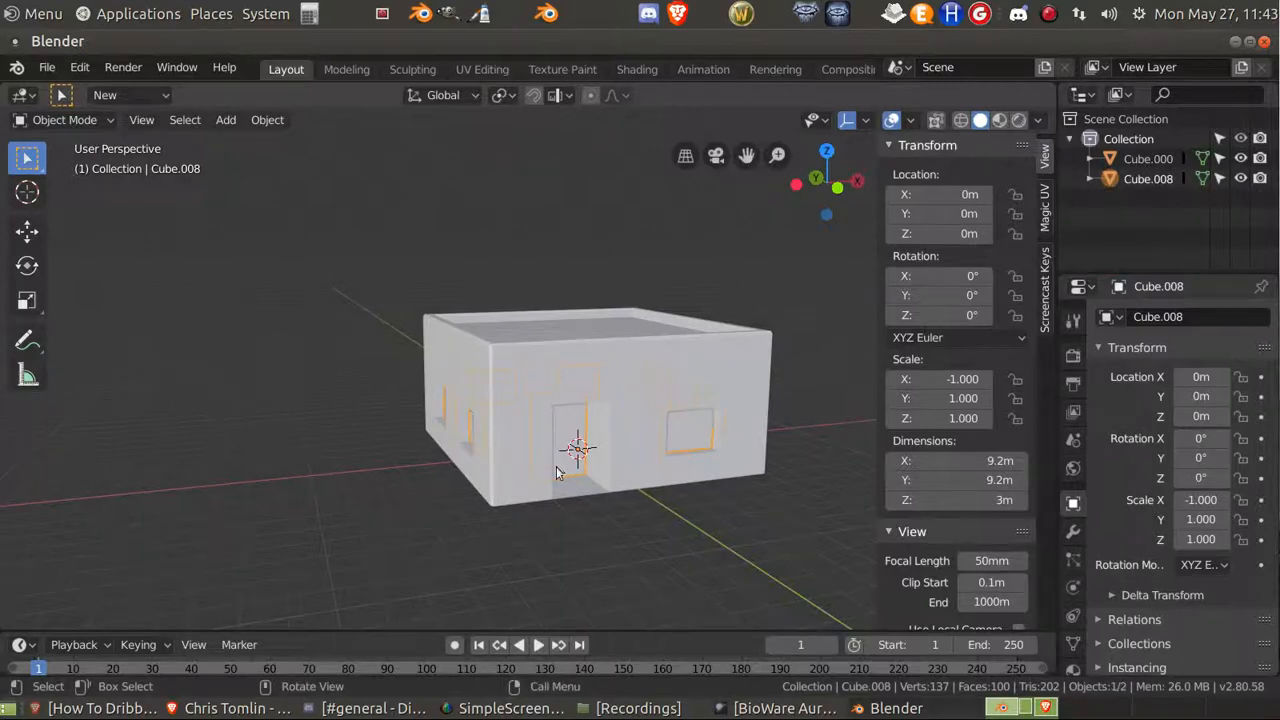
Add a new material to the joined door and window panels and name it Black01.
{"action": "middle_click_drag", "start_coordinate": [542, 569], "coordinate": [670, 568]}
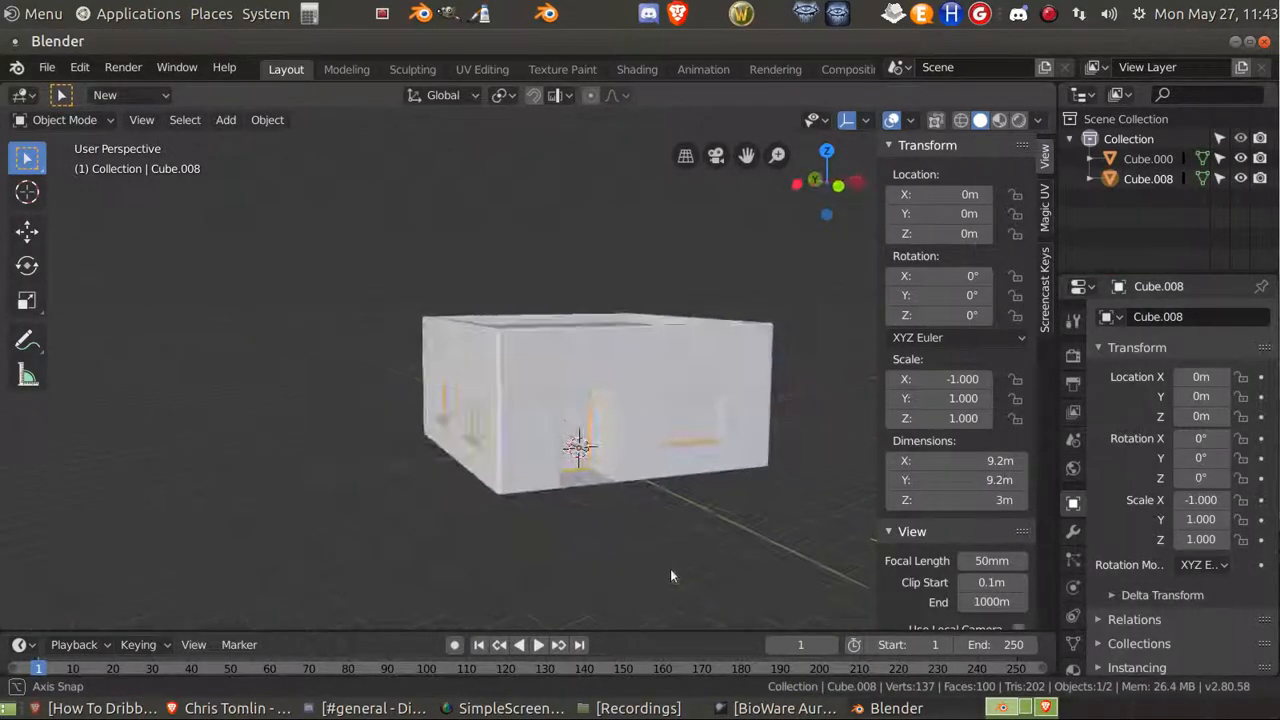
{"action": "middle_click_drag", "start_coordinate": [690, 507], "coordinate": [568, 526]}
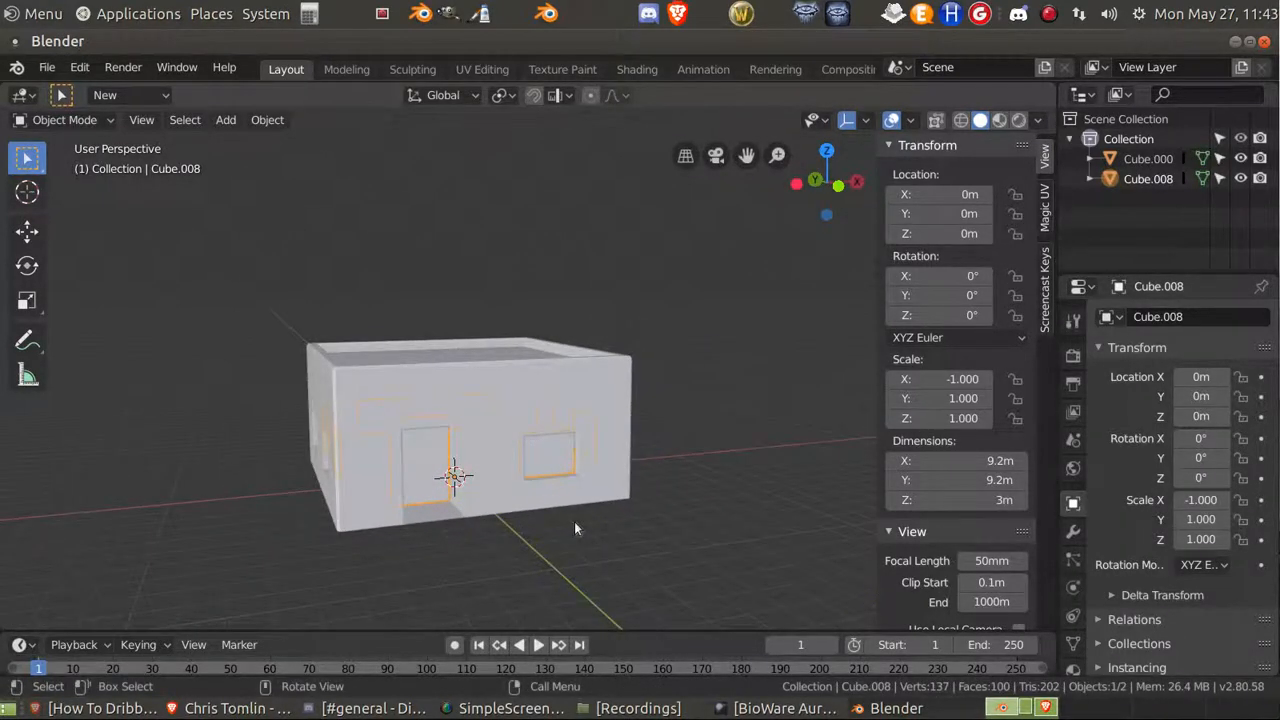
{"action": "scroll", "coordinate": [1076, 625], "scroll_direction": "down", "scroll_amount": 2}
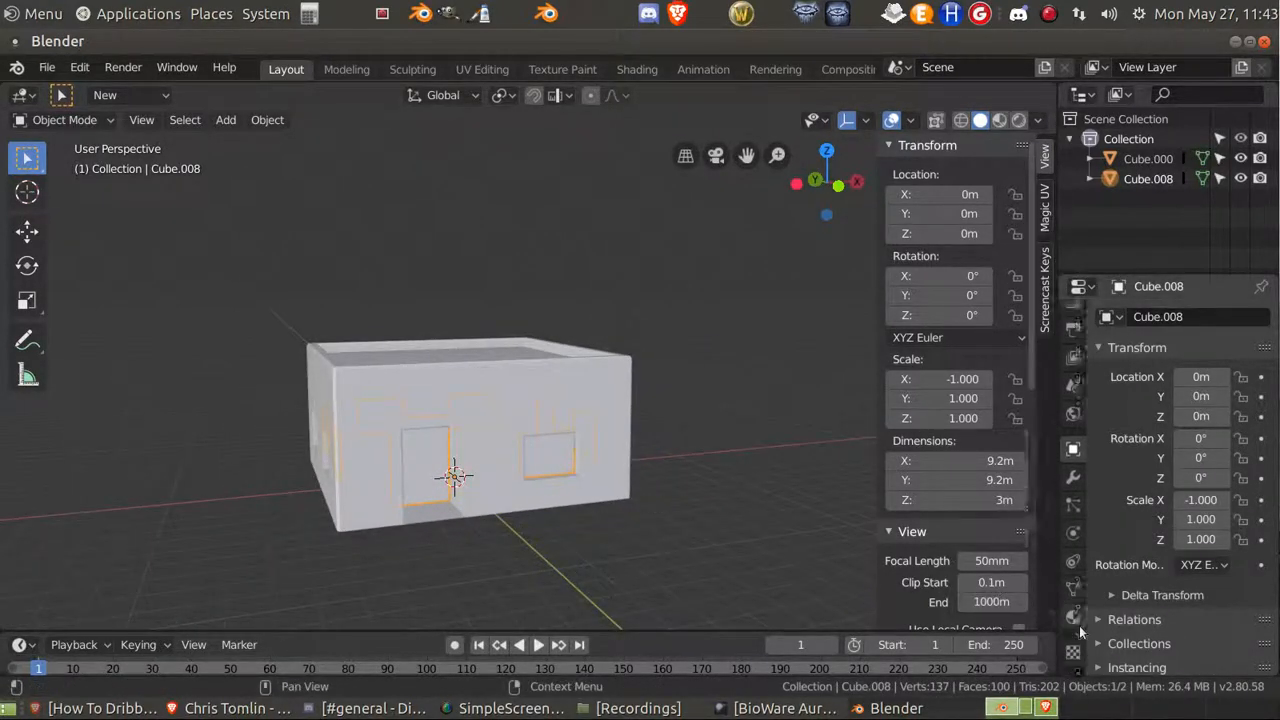
{"action": "left_click", "coordinate": [1077, 622]}
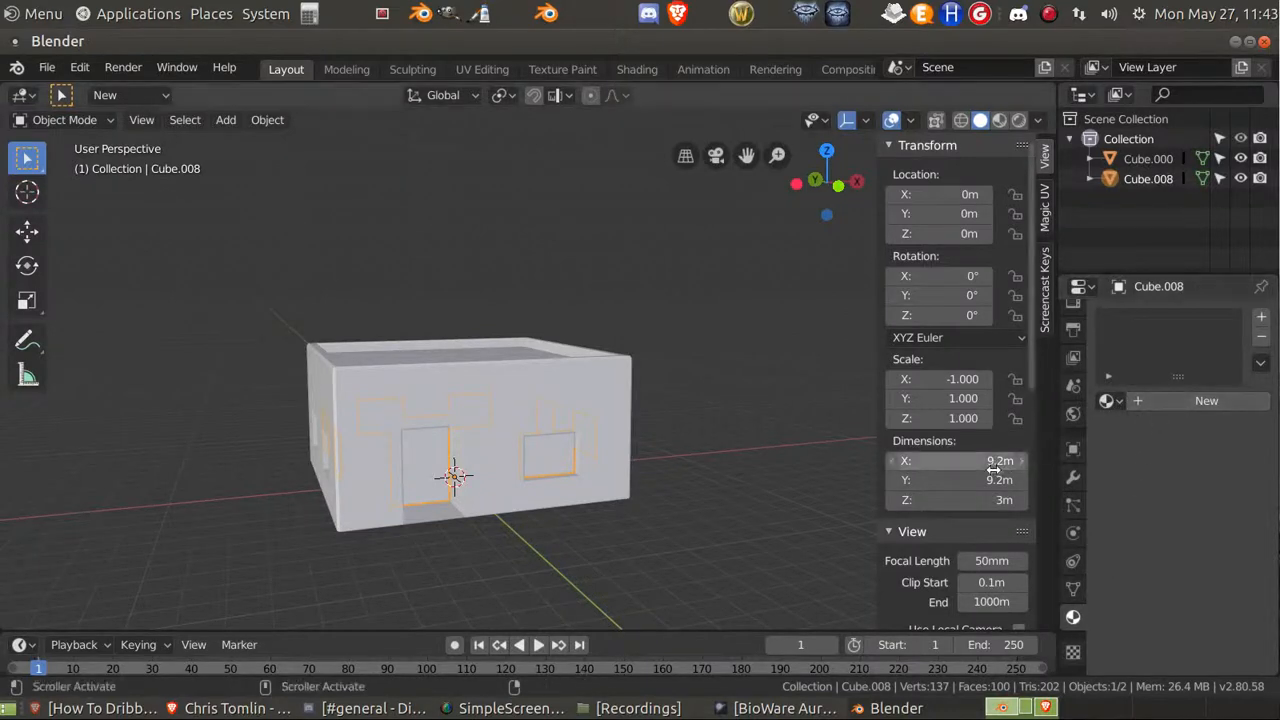
{"action": "left_click", "coordinate": [1169, 408]}
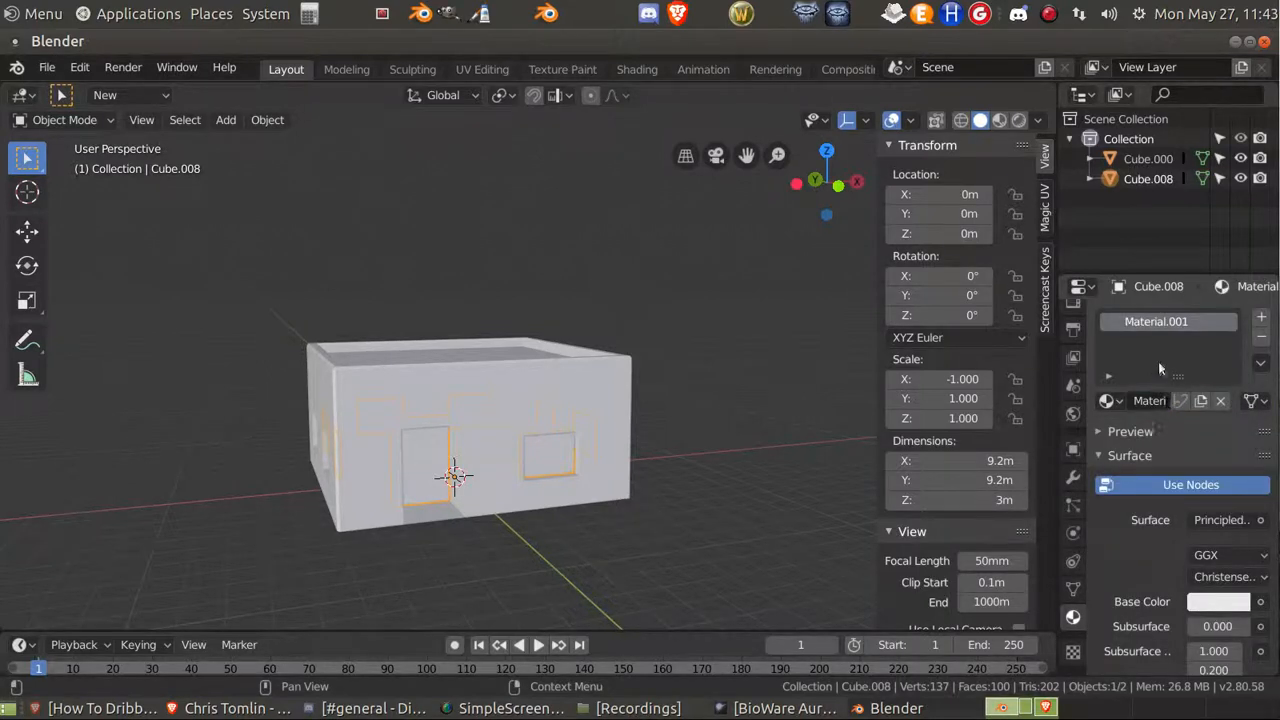
{"action": "double_click", "coordinate": [1187, 325]}
{"action": "left_click_drag", "start_coordinate": [1184, 323], "coordinate": [1092, 316]}
{"action": "type", "text": "I"}
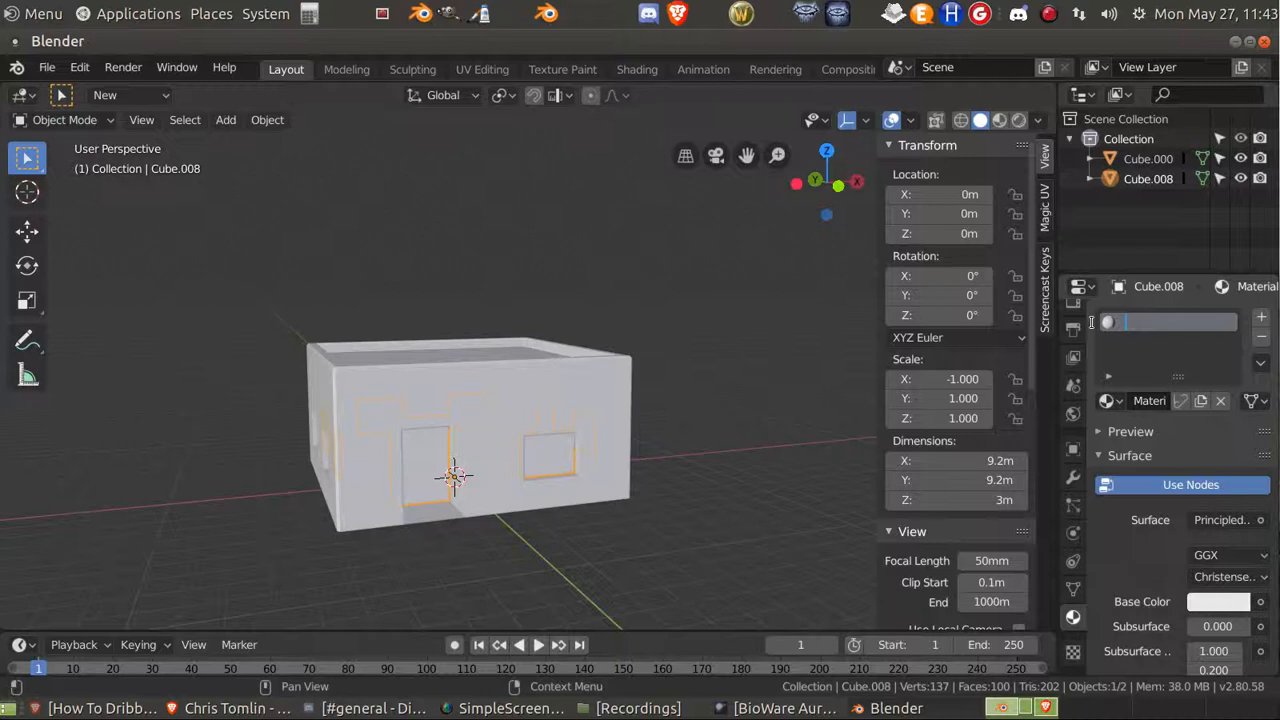
{"action": "type", "text": "Black01"}
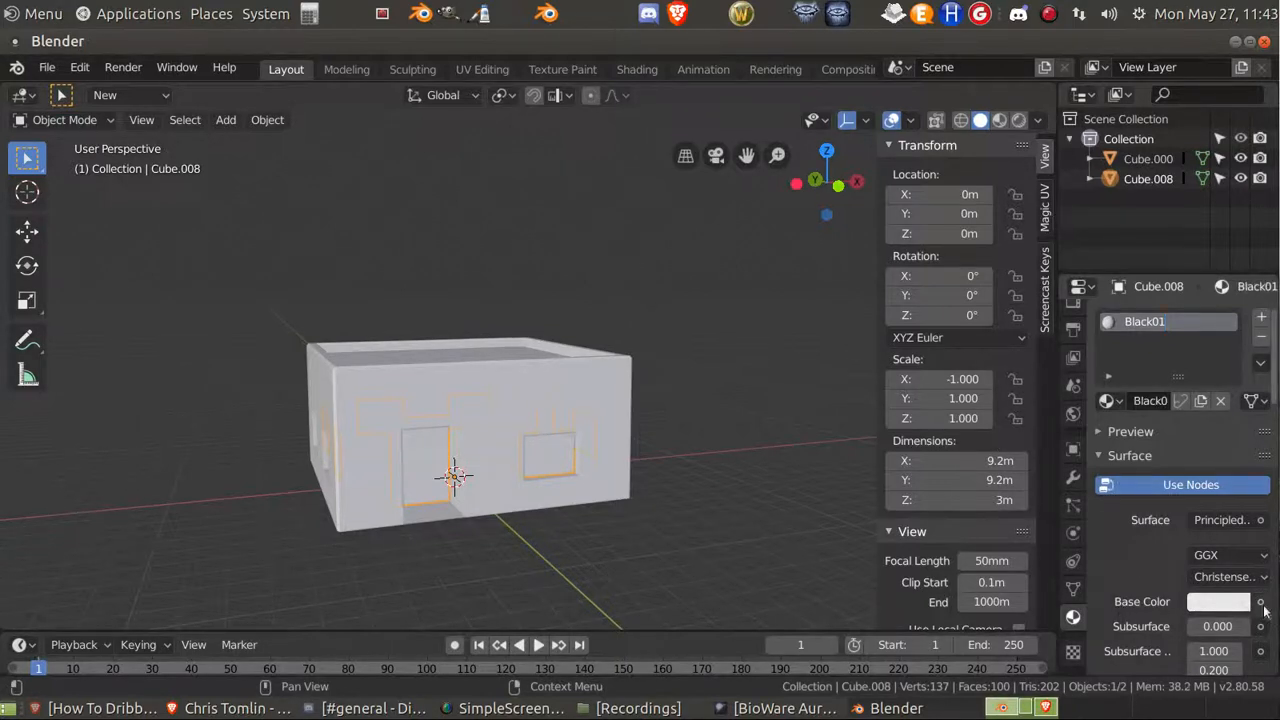
Use an Image Texture as Black01's base color and load ttd21_black.tga from /home/syii/Blender/Textures/.
{"action": "left_click", "coordinate": [1260, 601]}
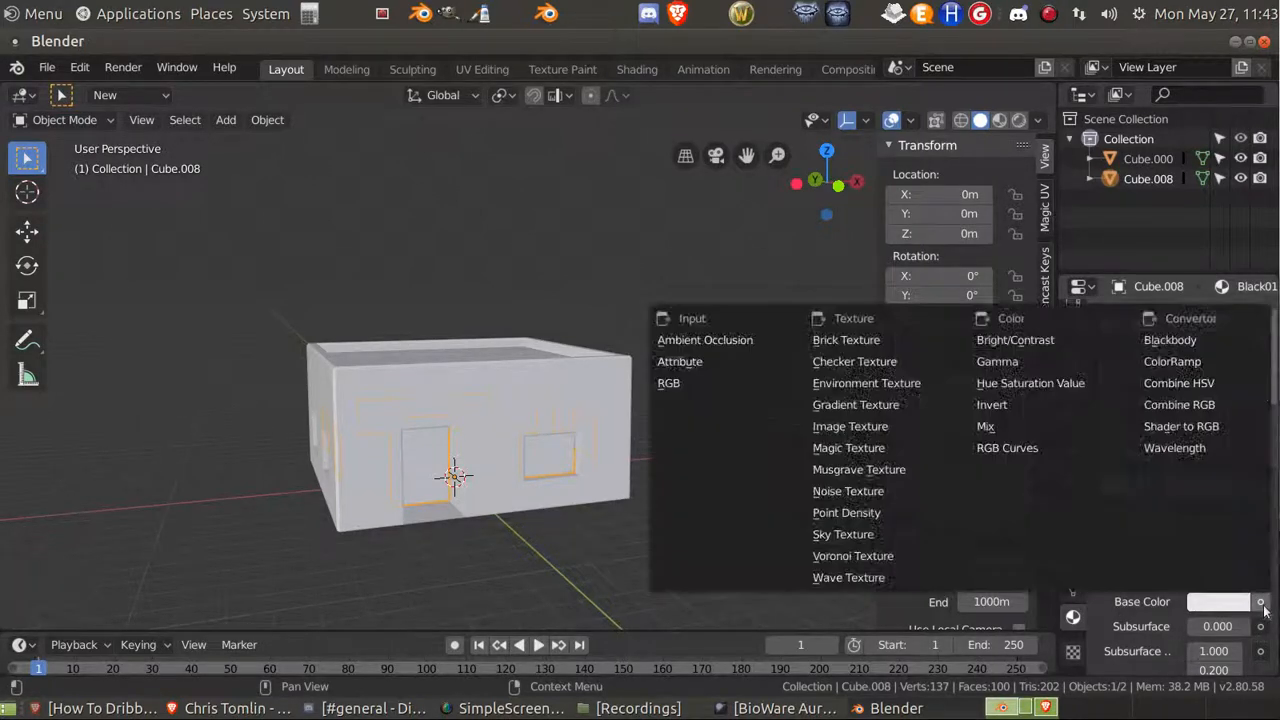
{"action": "left_click", "coordinate": [882, 437]}
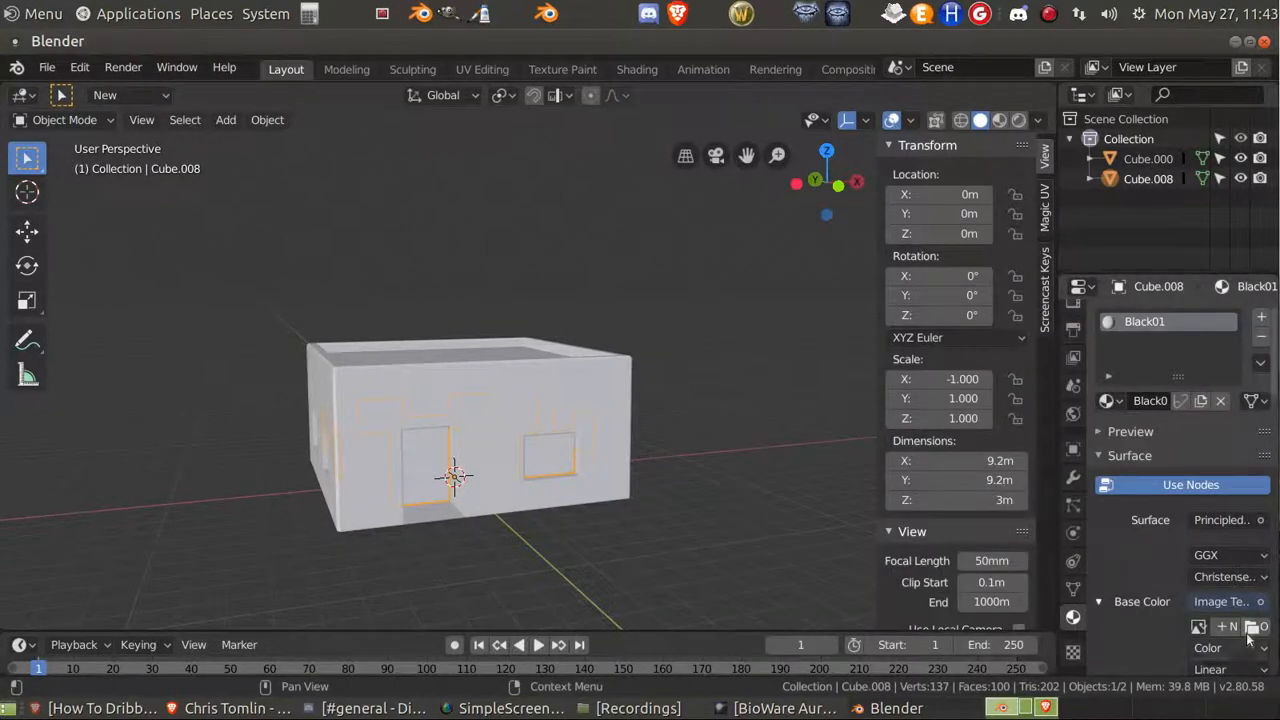
{"action": "left_click", "coordinate": [1215, 627]}
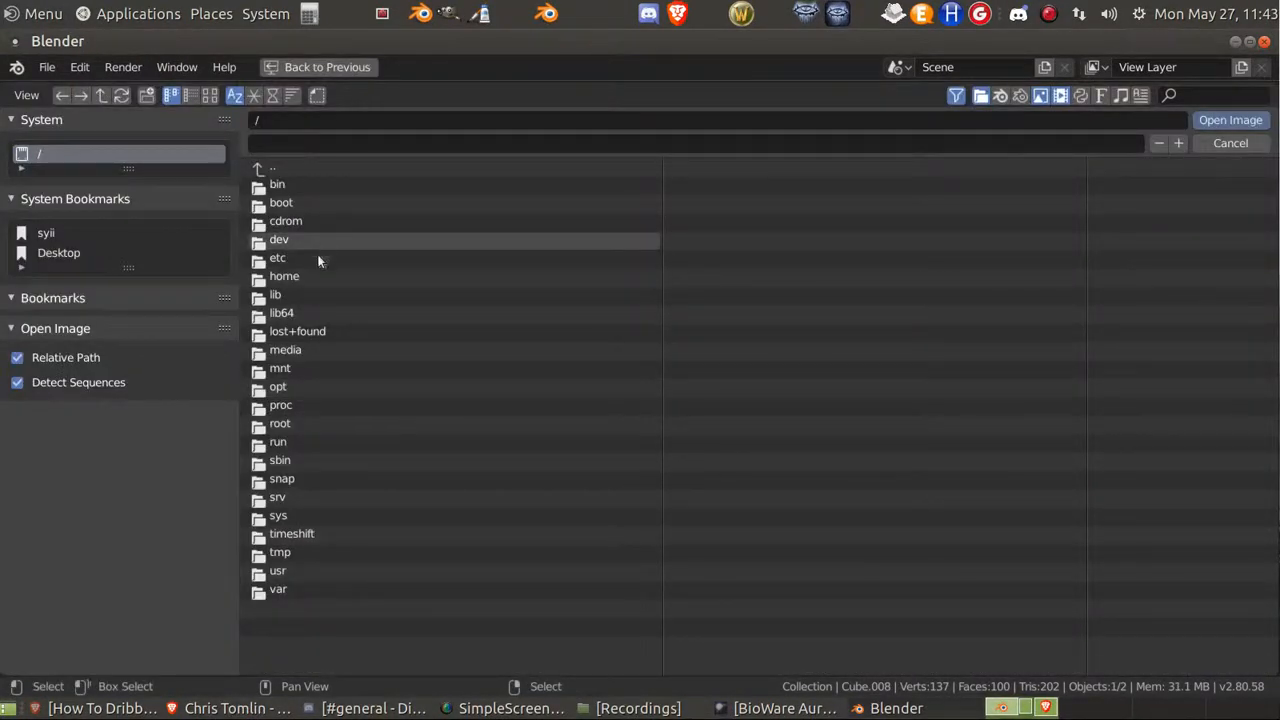
{"action": "left_click", "coordinate": [306, 279]}
{"action": "left_click", "coordinate": [290, 188]}
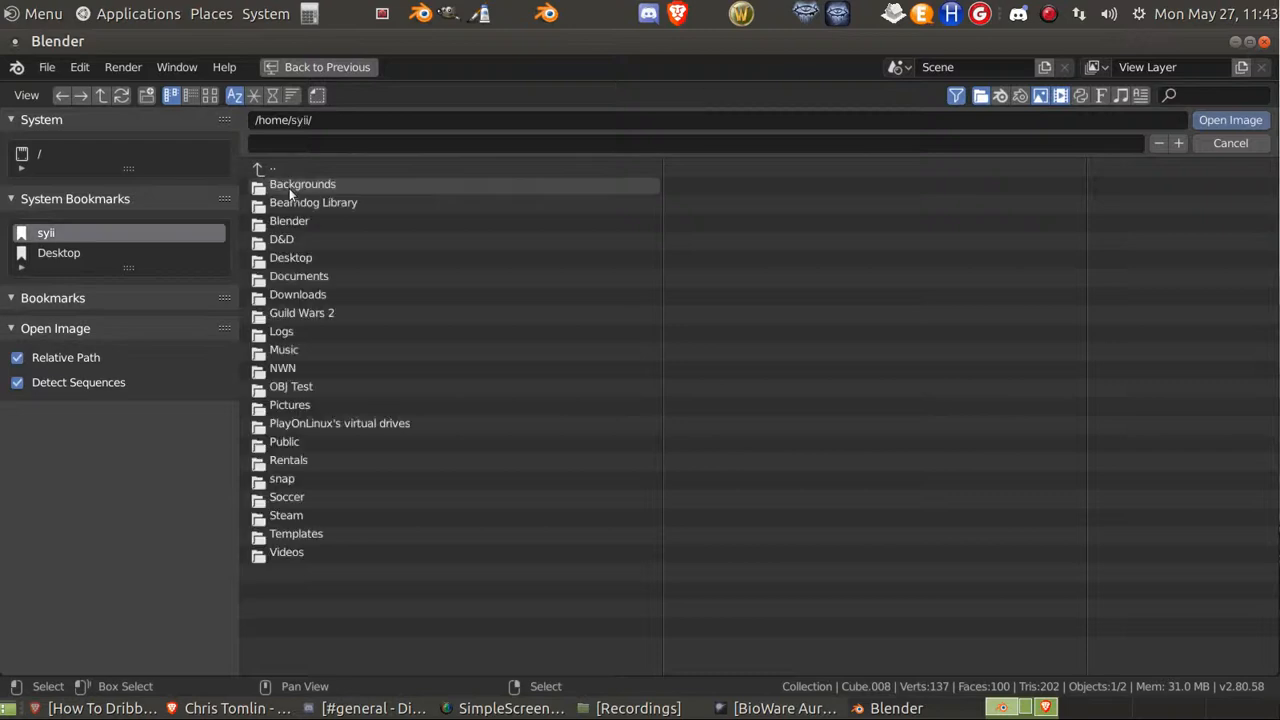
{"action": "left_click", "coordinate": [324, 221]}
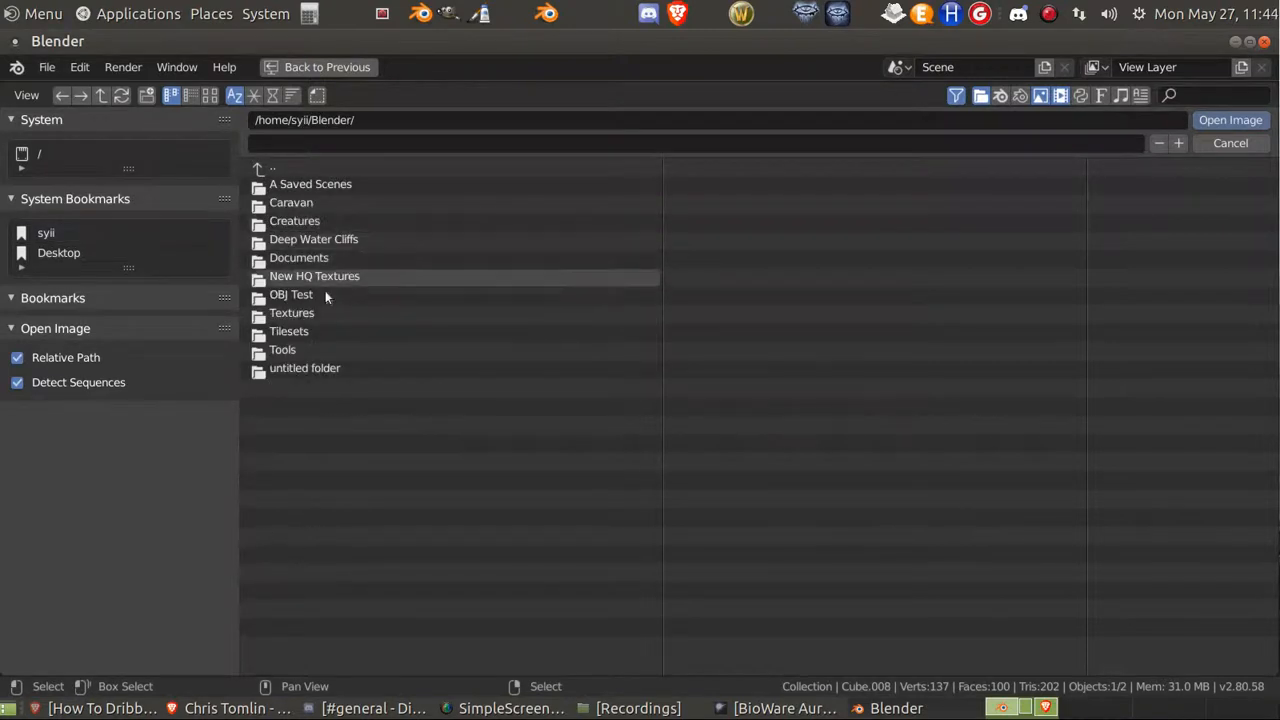
{"action": "left_click", "coordinate": [305, 313]}
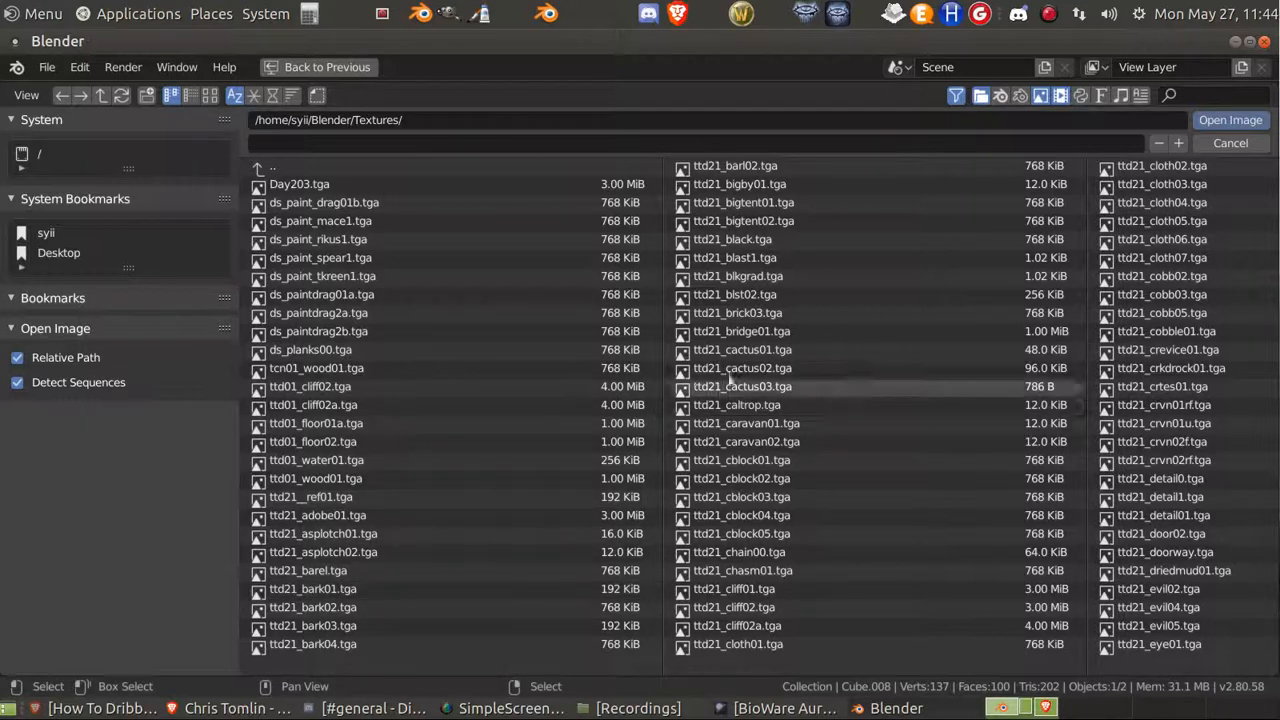
{"action": "left_click", "coordinate": [768, 242]}
{"action": "left_click", "coordinate": [1230, 120]}
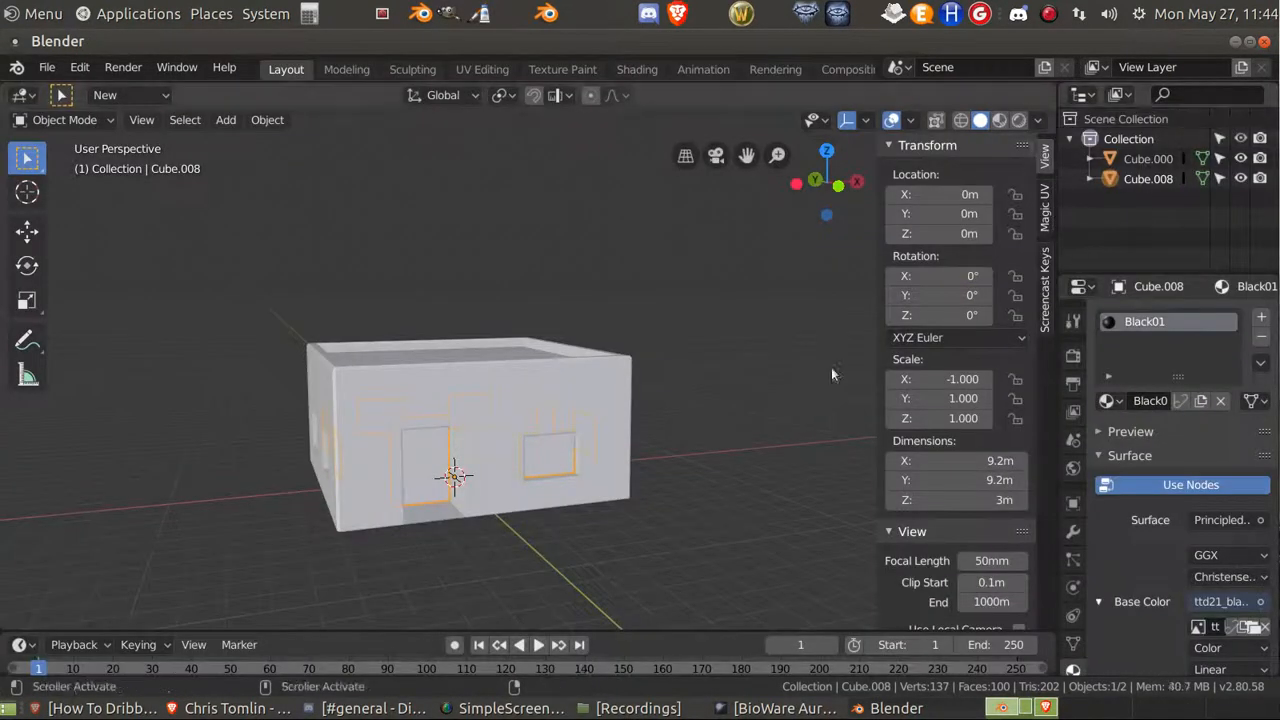
Add a new material to the building shell and name it Adobe01.
{"action": "left_click", "coordinate": [566, 380]}
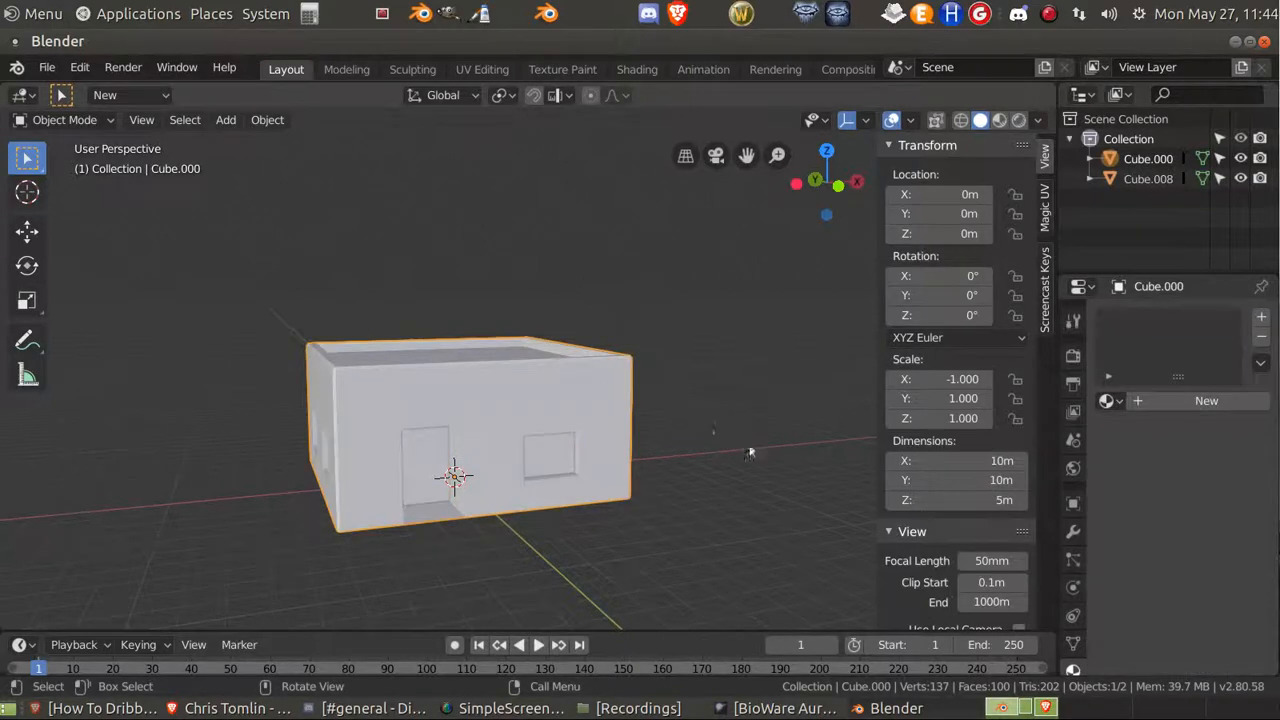
{"action": "left_click", "coordinate": [1166, 400]}
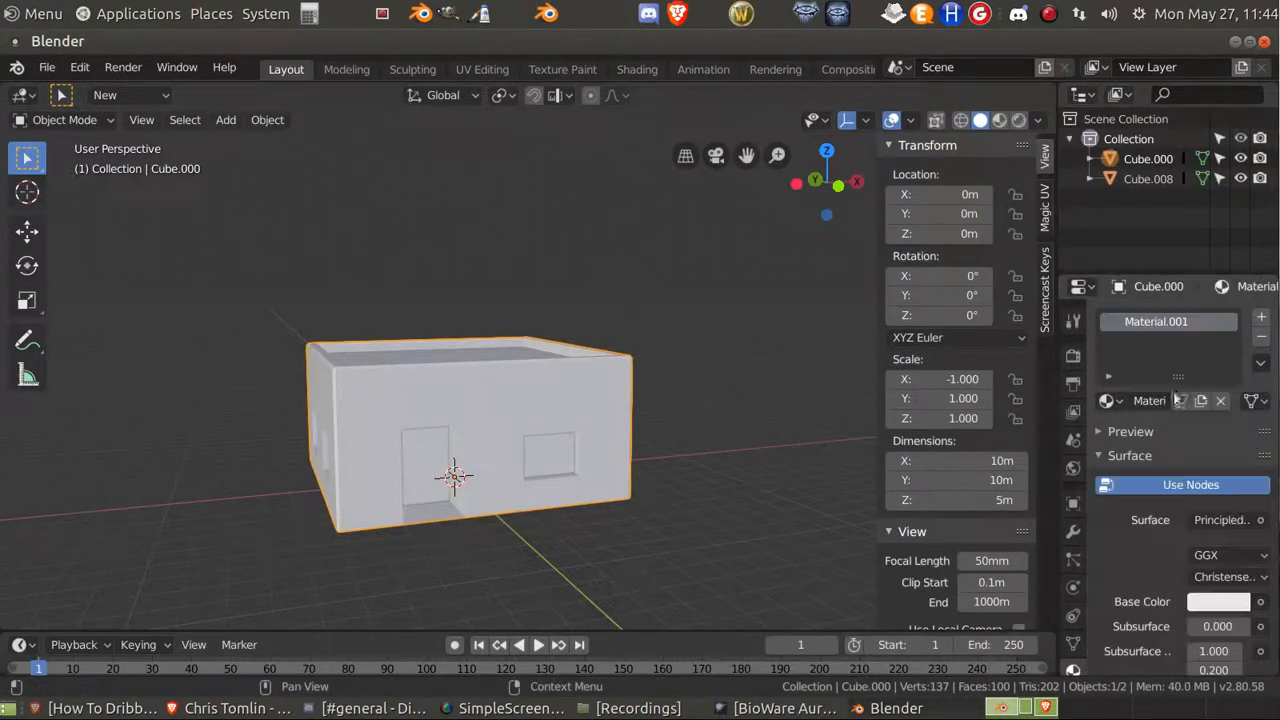
{"action": "double_click", "coordinate": [1199, 321]}
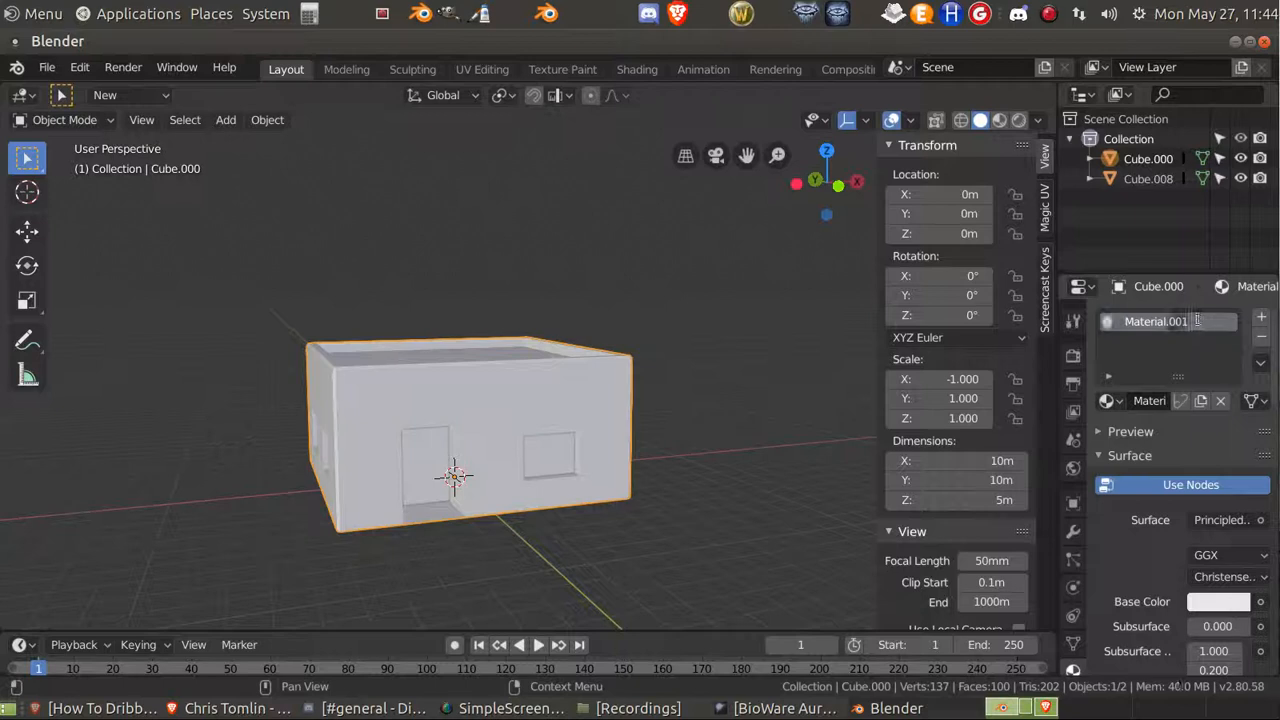
{"action": "key", "text": "BackSpace"}
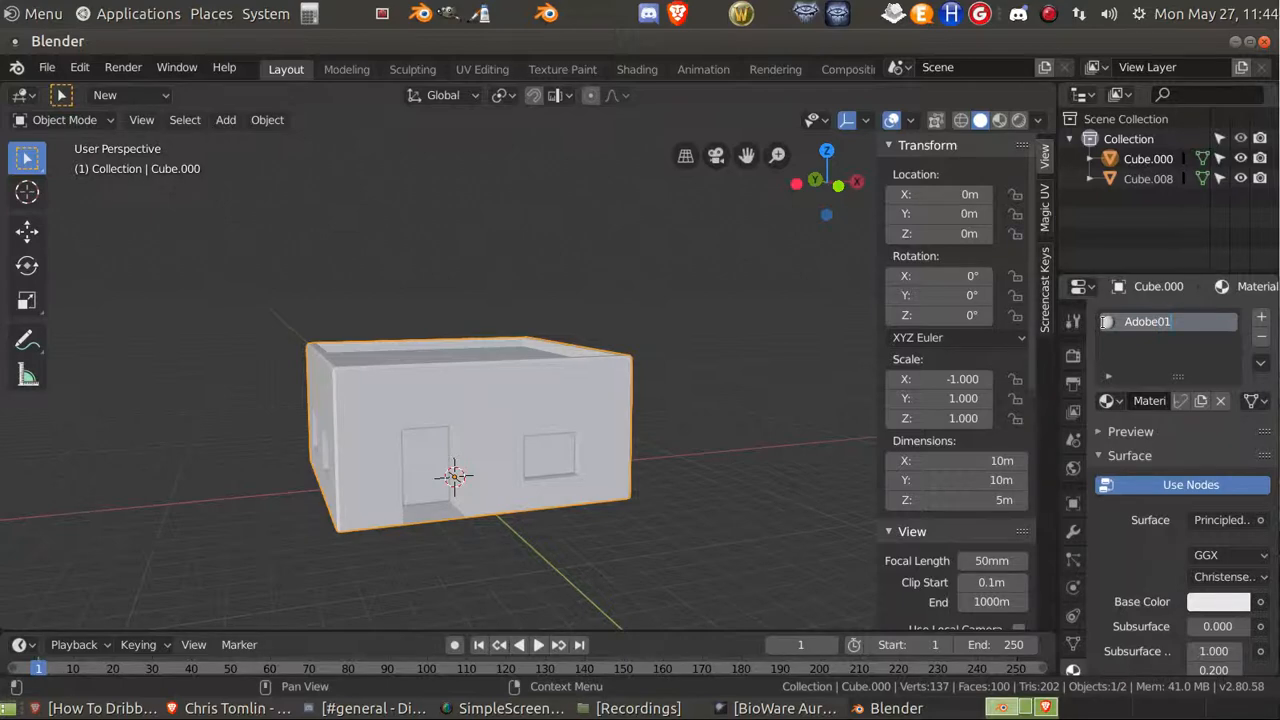
{"action": "key", "text": "Return"}
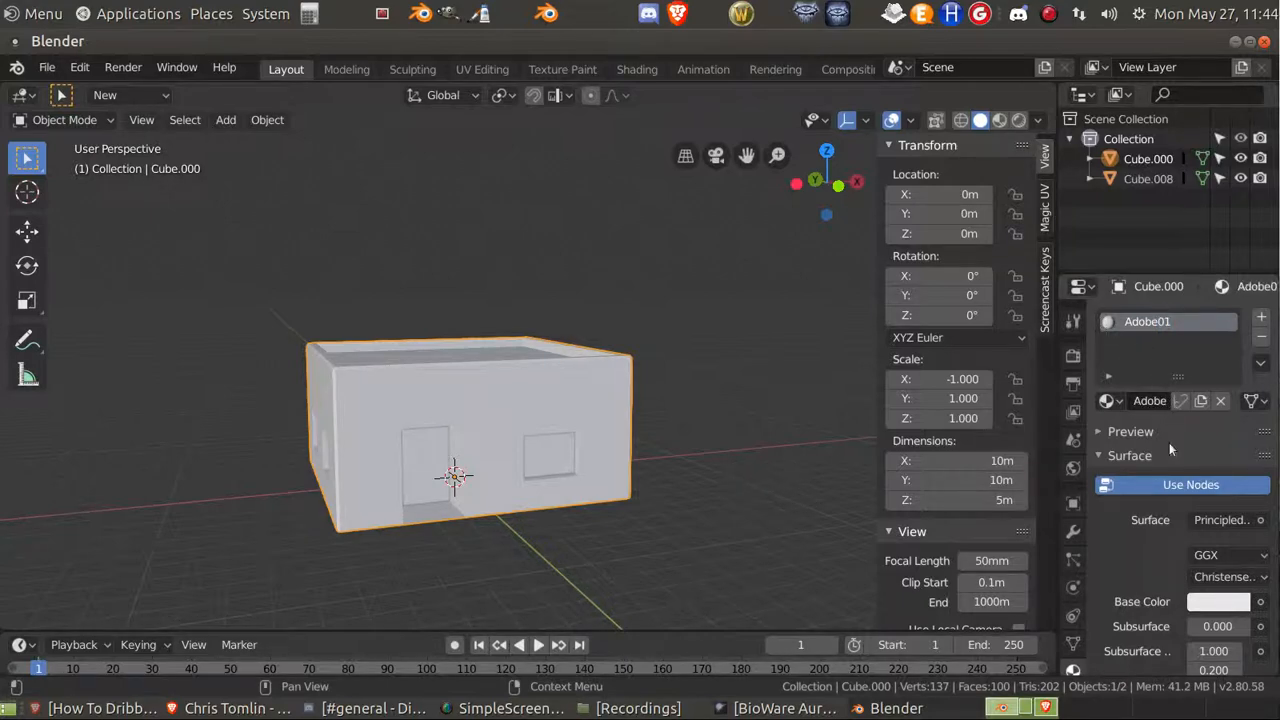
Use an Image Texture as Adobe01's base color and load ttd21_adobe01.tga from /home/syii/Blender/Textures/.
{"action": "left_click", "coordinate": [1260, 601]}
{"action": "left_click", "coordinate": [895, 433]}
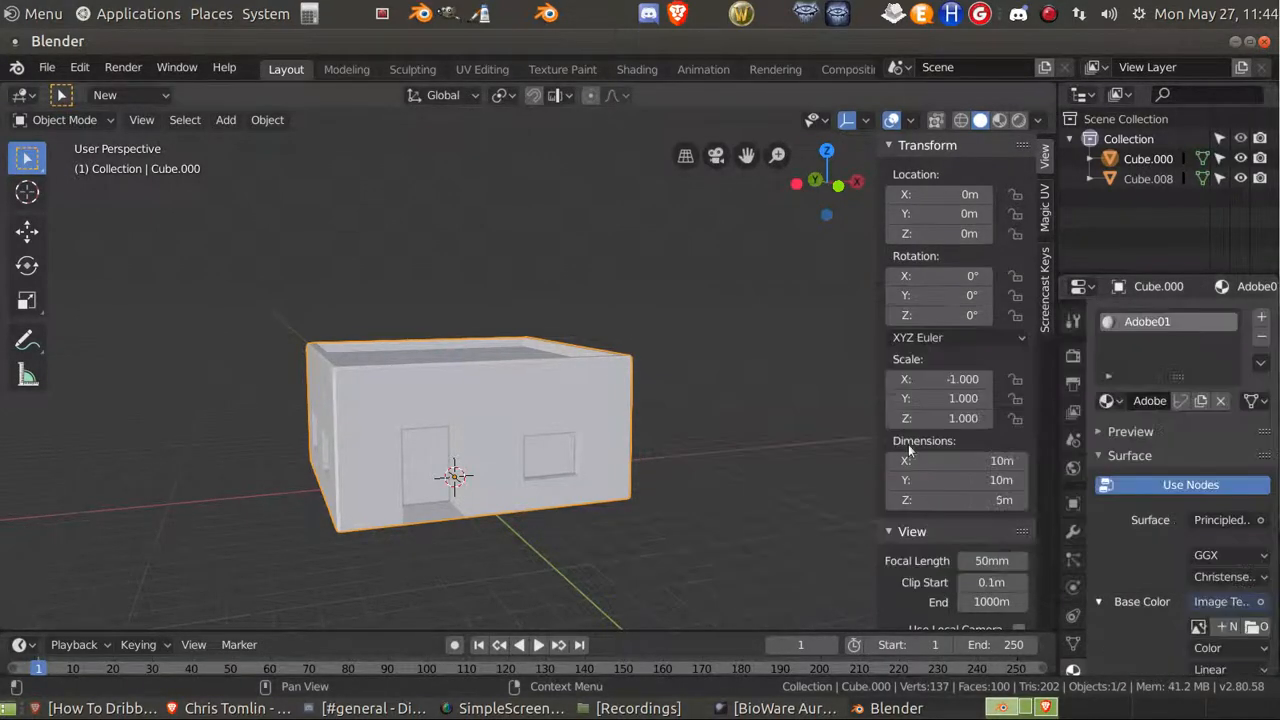
{"action": "left_click", "coordinate": [1258, 631]}
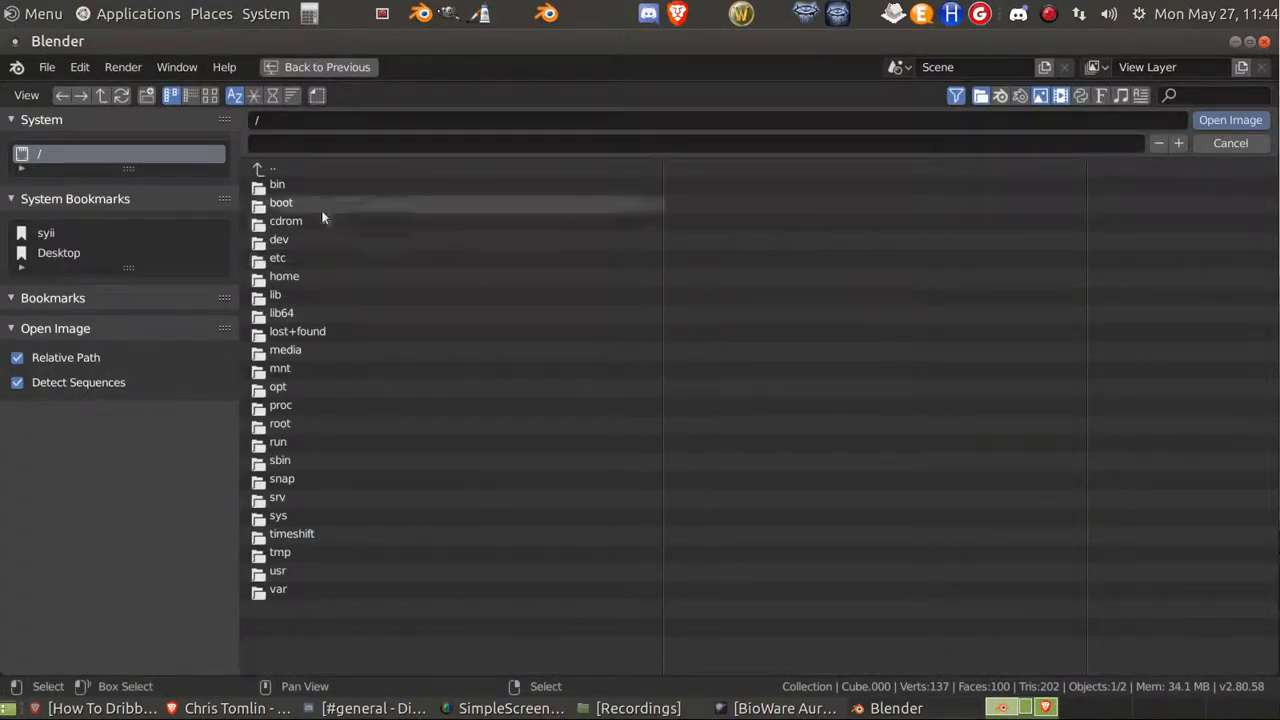
{"action": "left_click", "coordinate": [301, 278]}
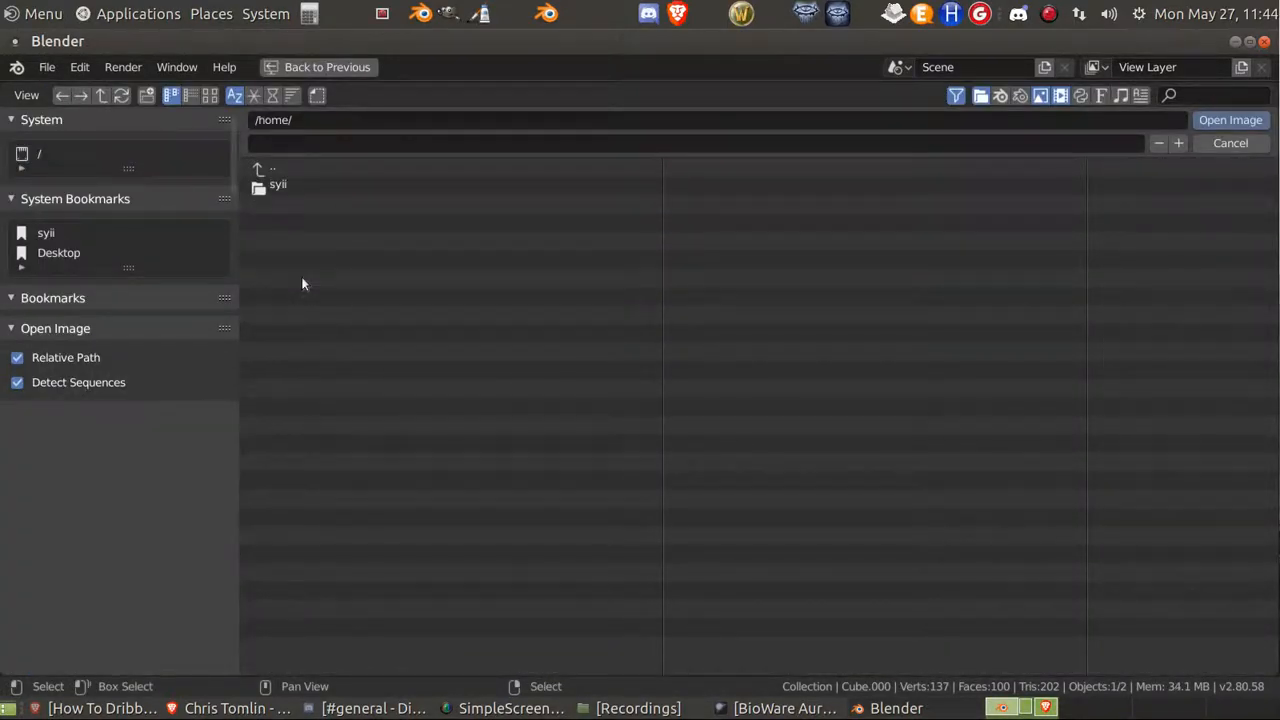
{"action": "left_click", "coordinate": [297, 187]}
{"action": "left_click", "coordinate": [301, 221]}
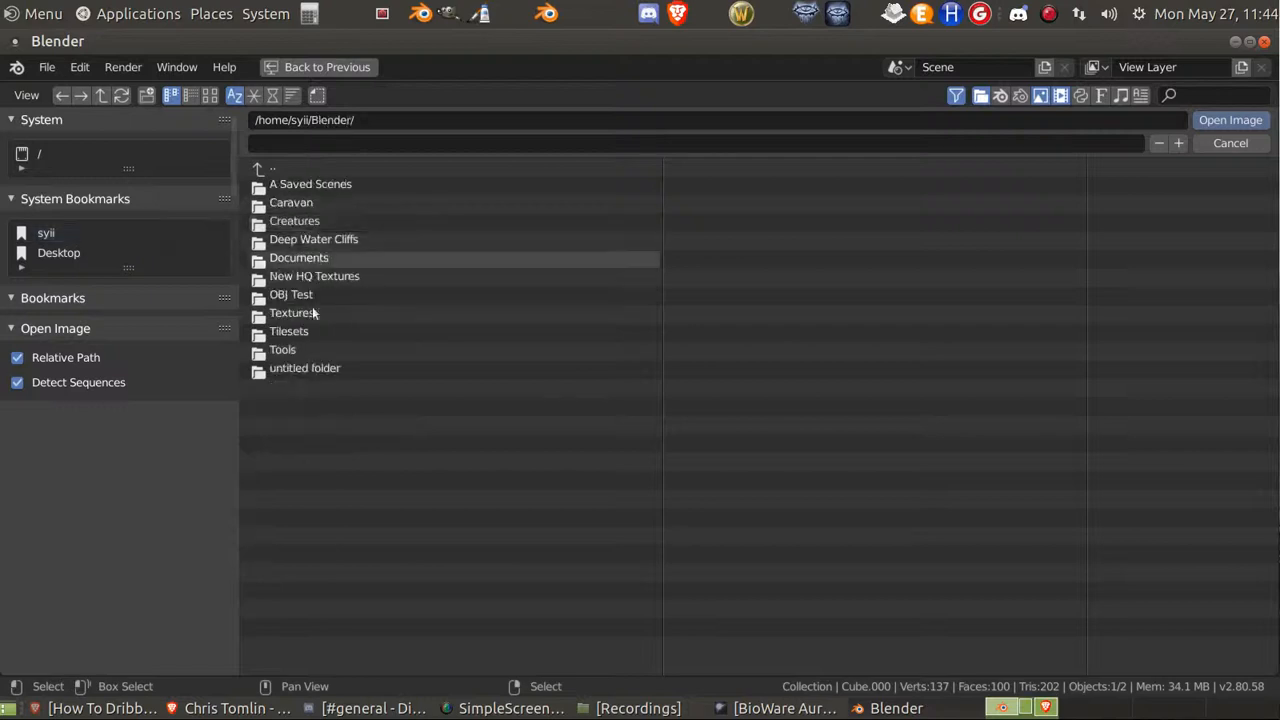
{"action": "left_click", "coordinate": [312, 313]}
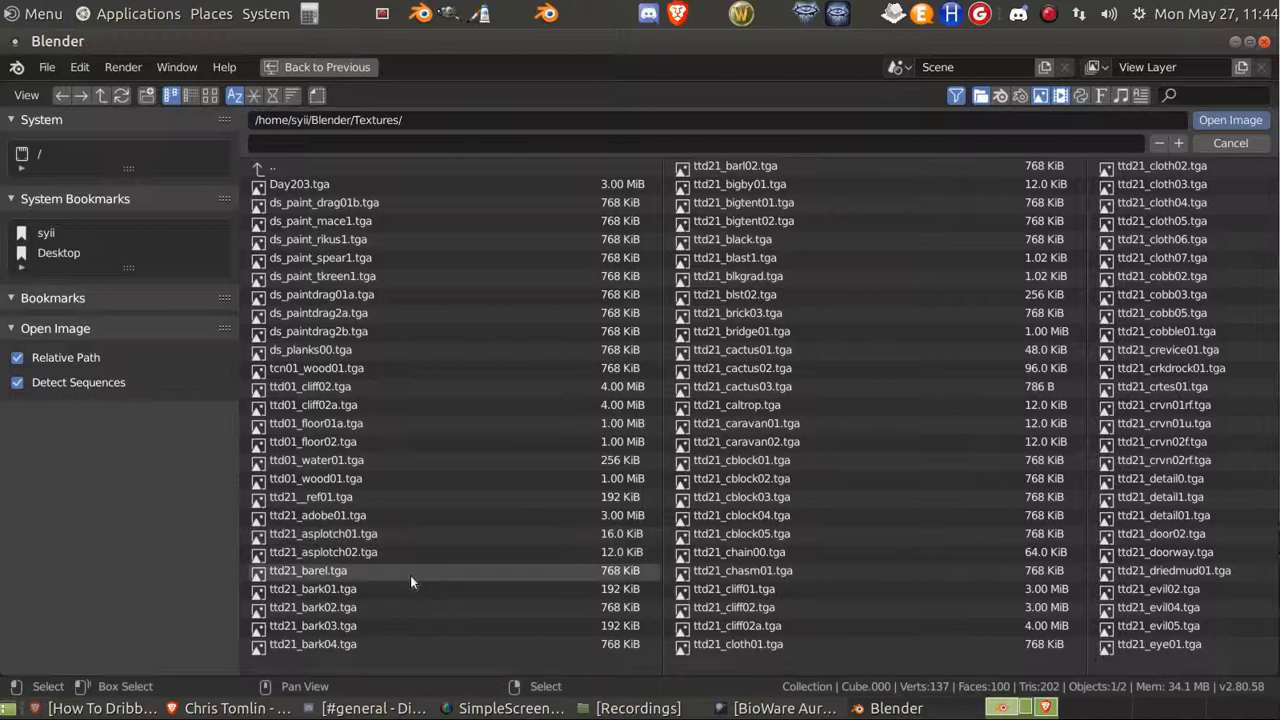
{"action": "left_click", "coordinate": [416, 515]}
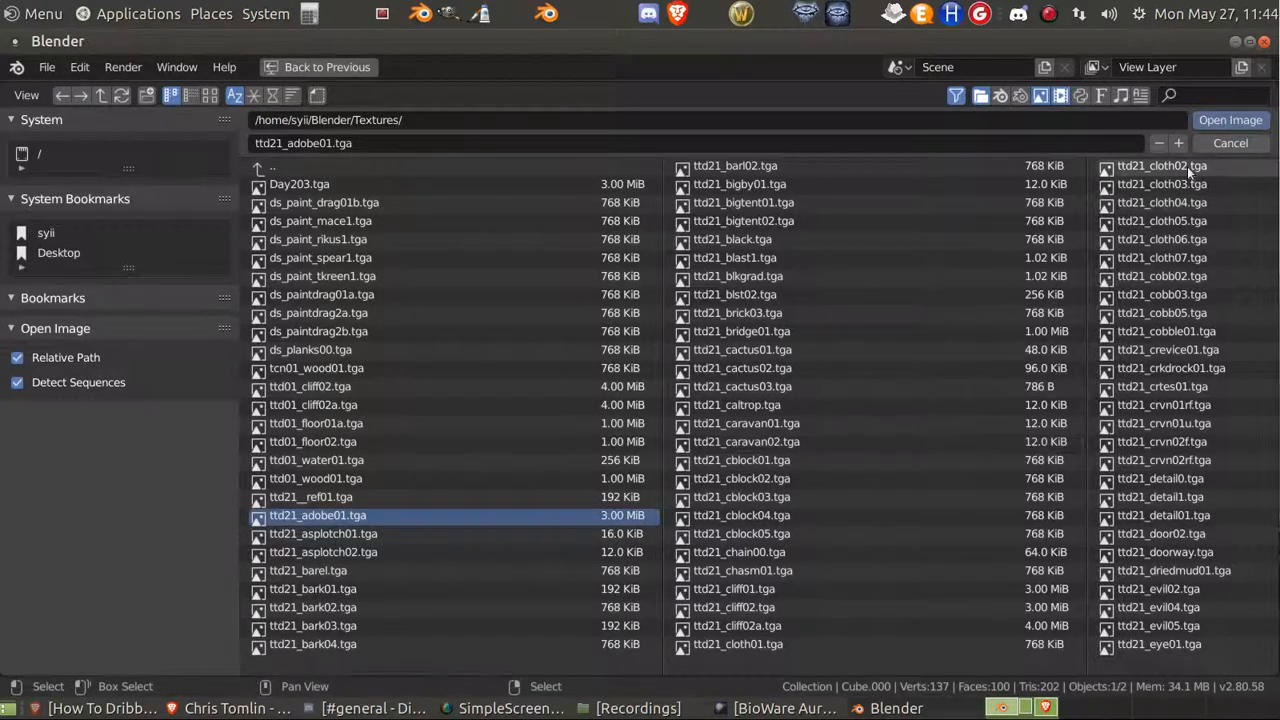
{"action": "left_click", "coordinate": [1230, 120]}
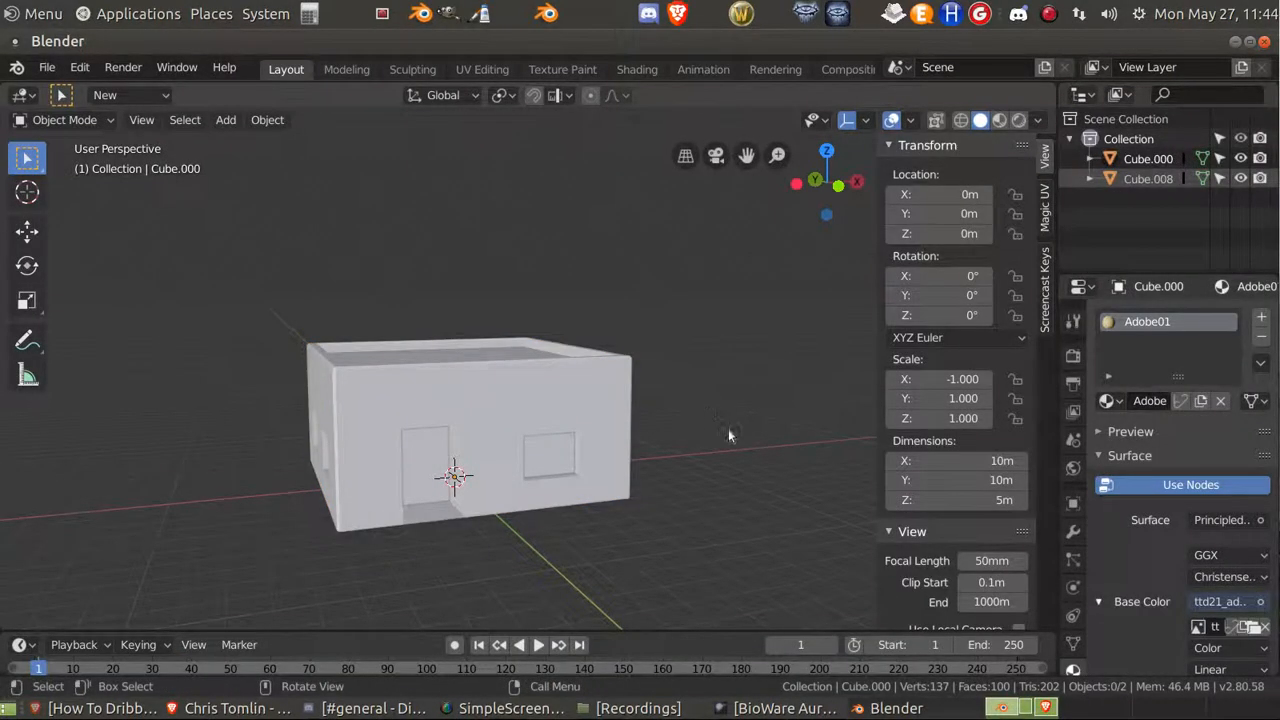
Switch the viewport to LookDev shading and inspect the textures on the walls, doorway and windows.
{"action": "middle_click_drag", "start_coordinate": [728, 432], "coordinate": [730, 378]}
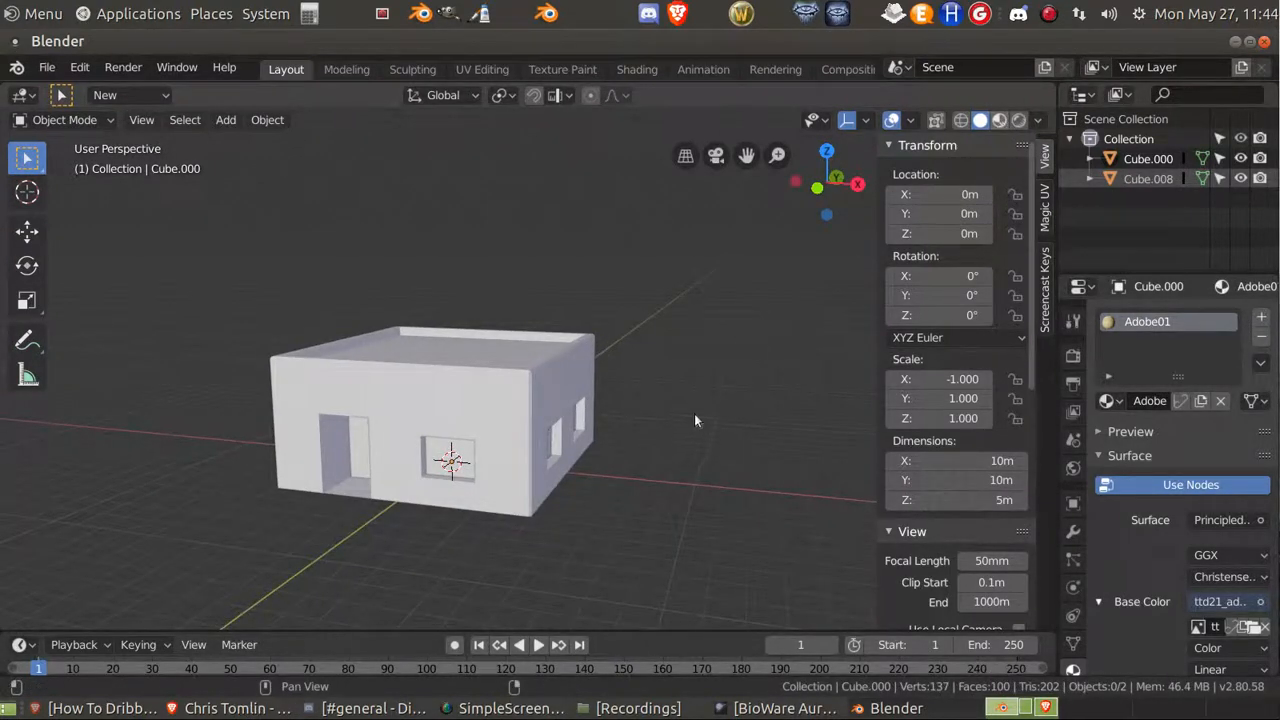
{"action": "left_click", "coordinate": [998, 121]}
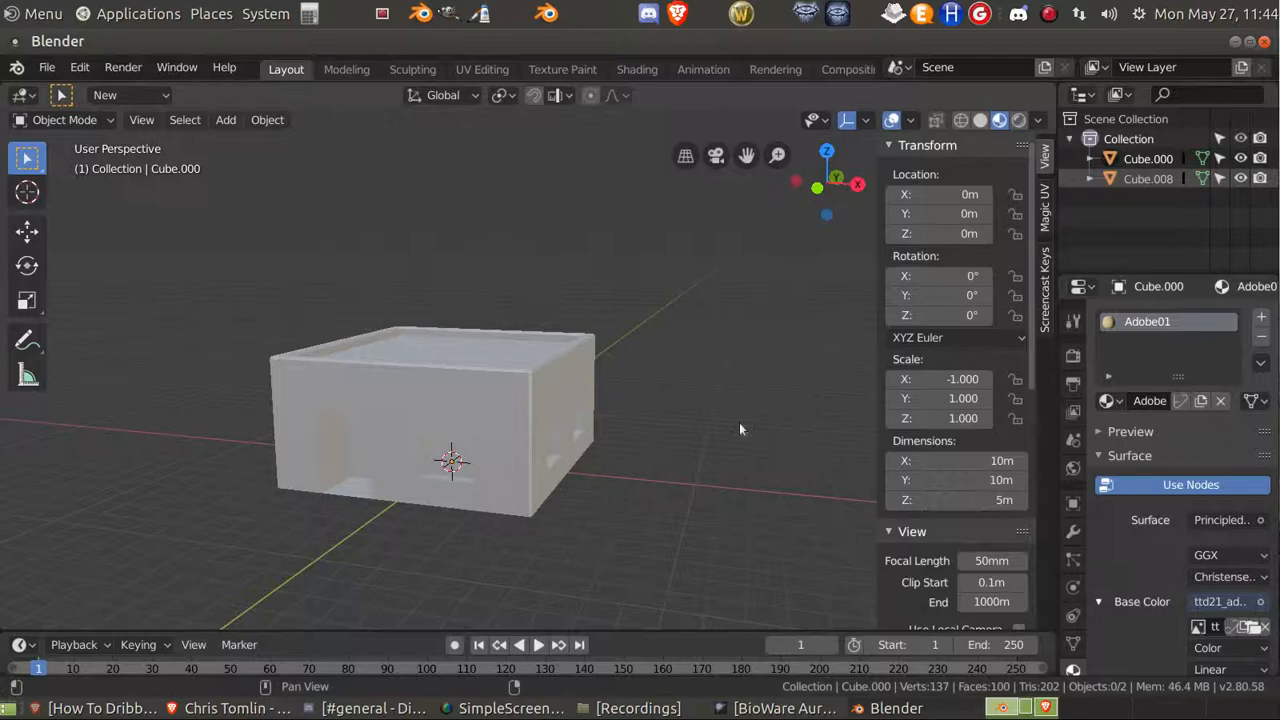
{"action": "mouse_move", "coordinate": [691, 455]}
{"action": "middle_mouse_down"}
{"action": "mouse_move", "coordinate": [674, 454]}
{"action": "mouse_move", "coordinate": [700, 457]}
{"action": "middle_mouse_up"}
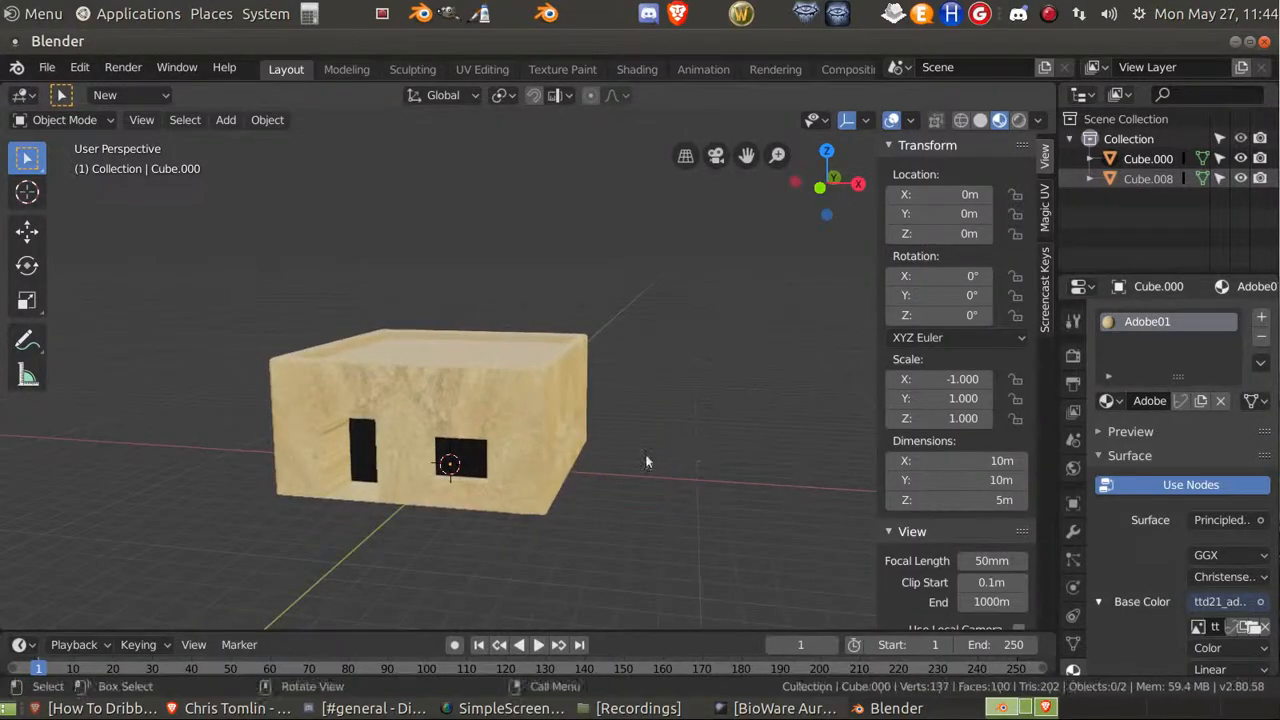
{"action": "scroll", "coordinate": [596, 455], "scroll_direction": "up", "scroll_amount": 2}
{"action": "middle_click_drag", "start_coordinate": [536, 456], "coordinate": [580, 421]}
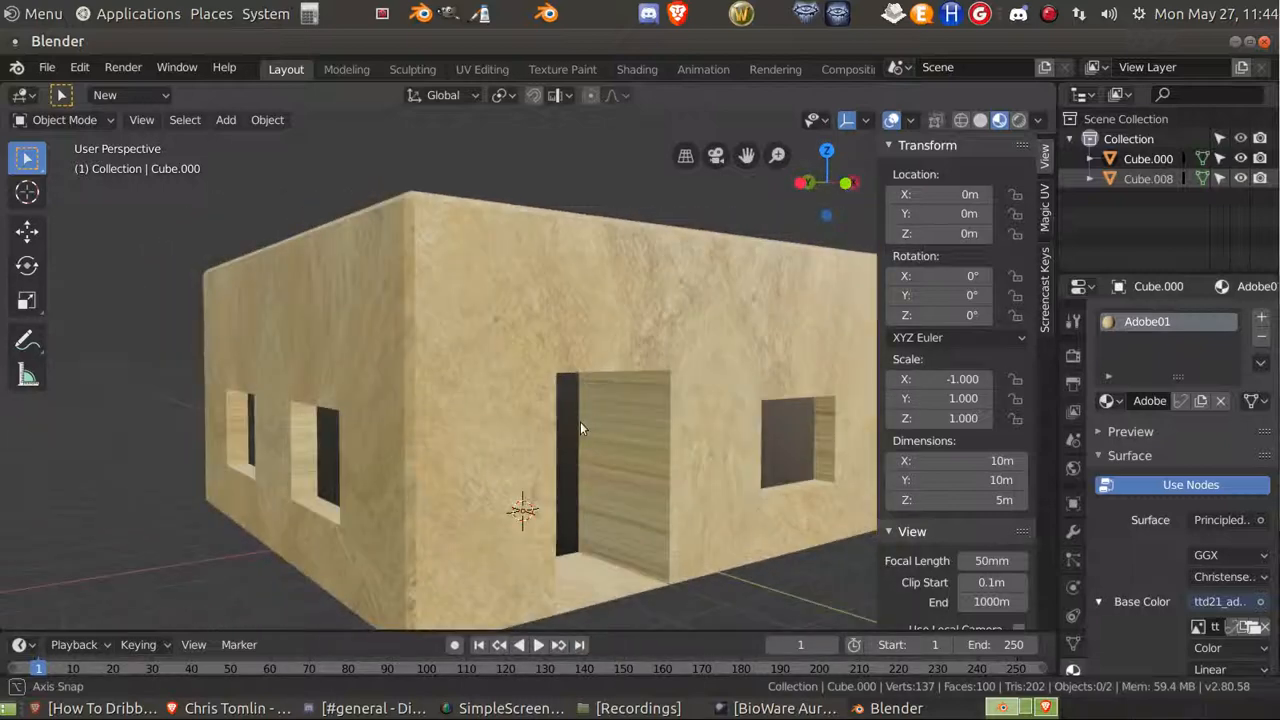
{"action": "middle_click_drag", "start_coordinate": [837, 452], "coordinate": [693, 513]}
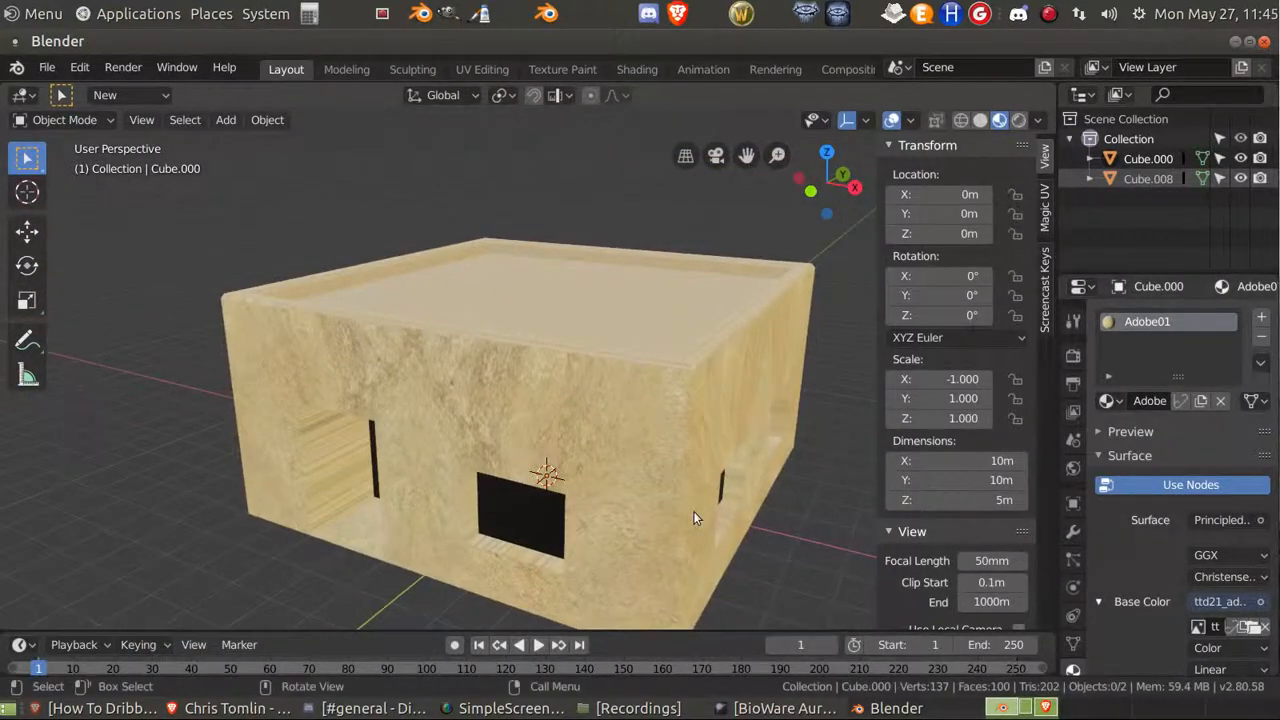
Select all faces of the building shell in Edit Mode and apply a Magic UV box map using the UVW mapping.
{"action": "left_click", "coordinate": [1044, 222]}
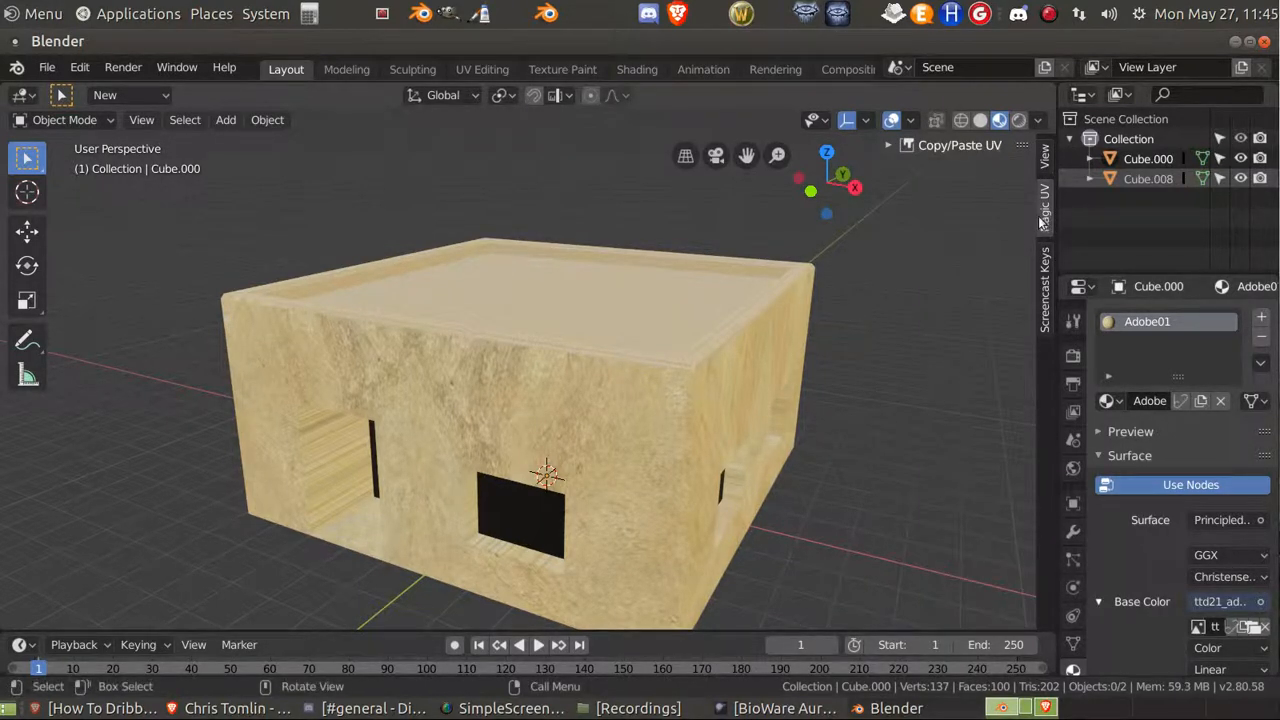
{"action": "left_click", "coordinate": [779, 380]}
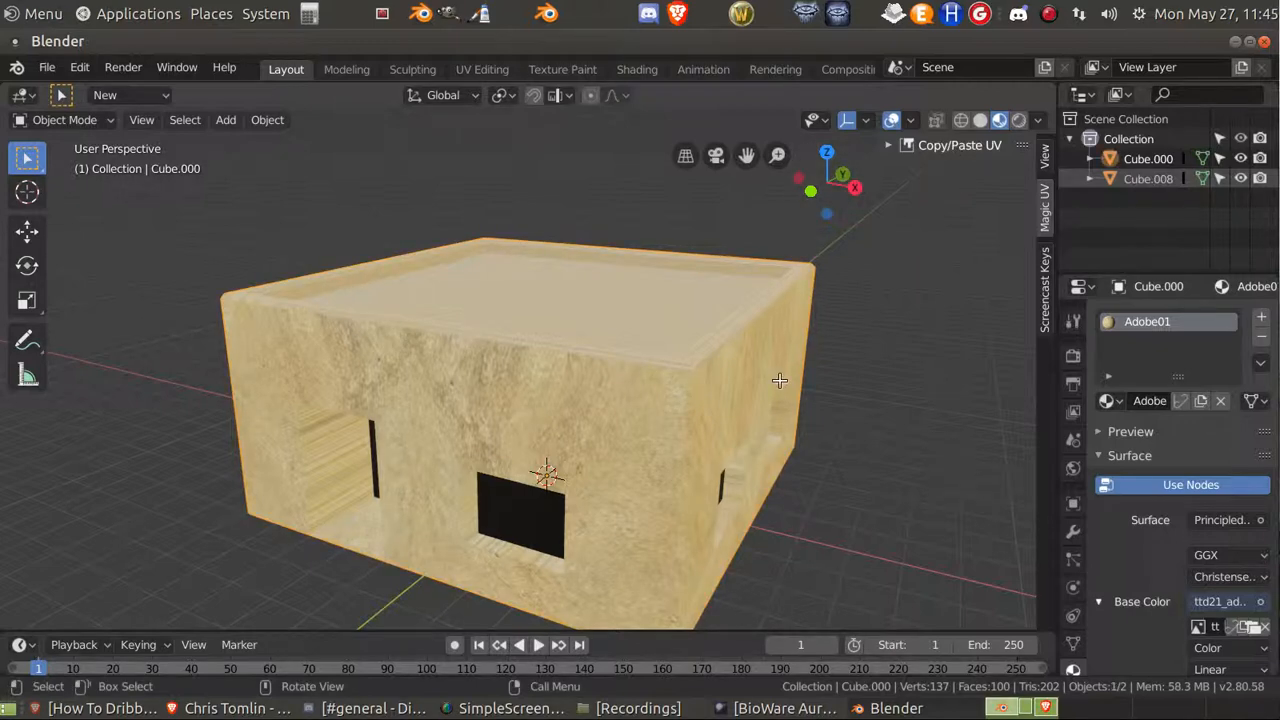
{"action": "key", "text": "Tab"}
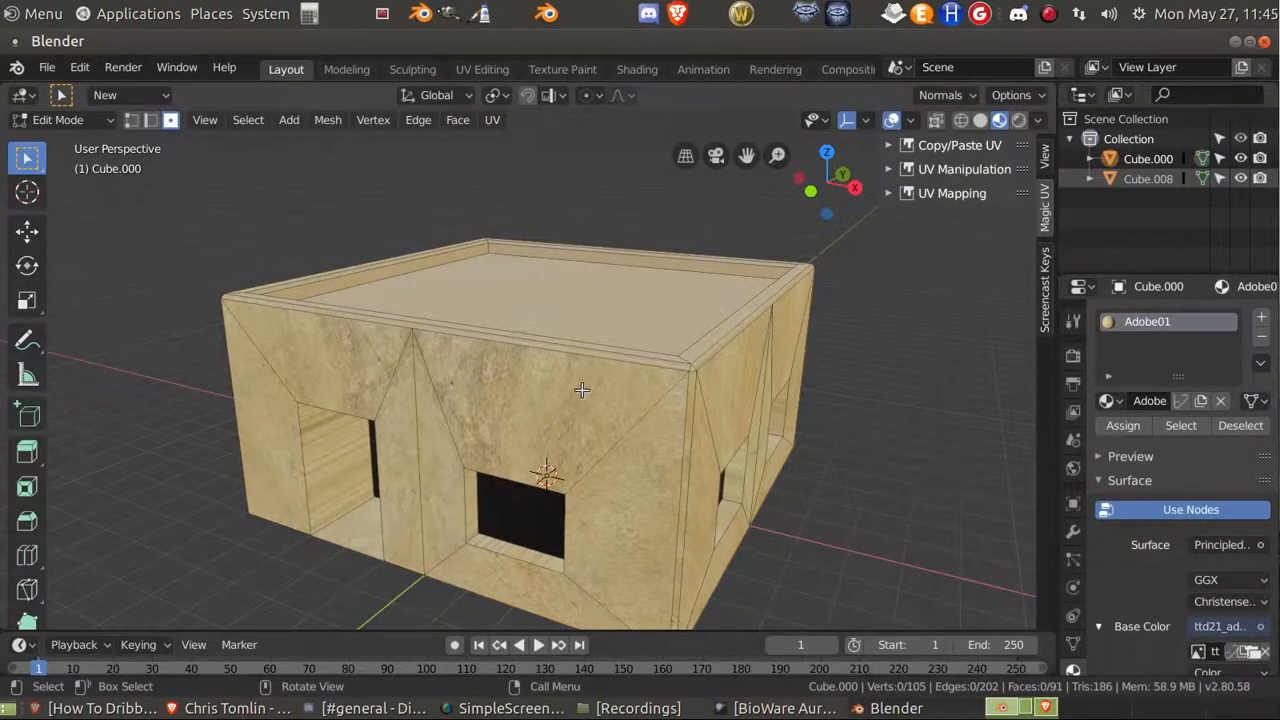
{"action": "key", "text": "a"}
{"action": "left_click", "coordinate": [935, 193]}
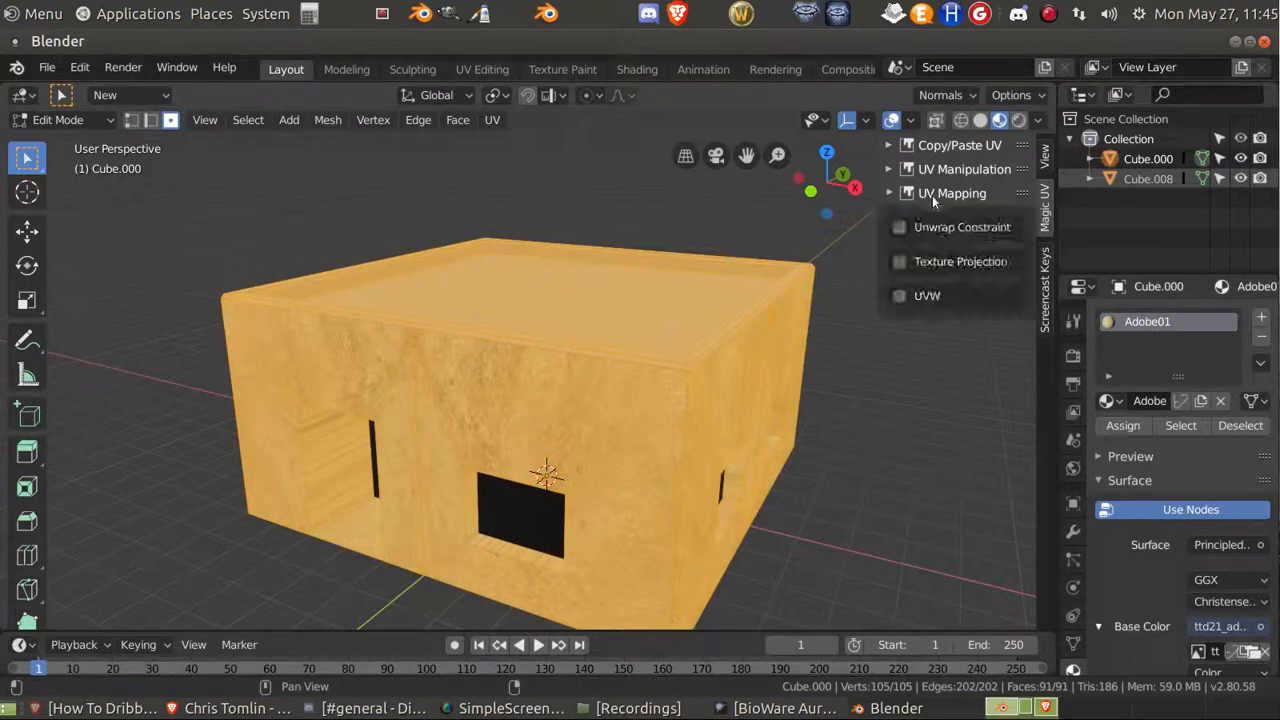
{"action": "left_click", "coordinate": [923, 296]}
{"action": "left_click", "coordinate": [922, 324]}
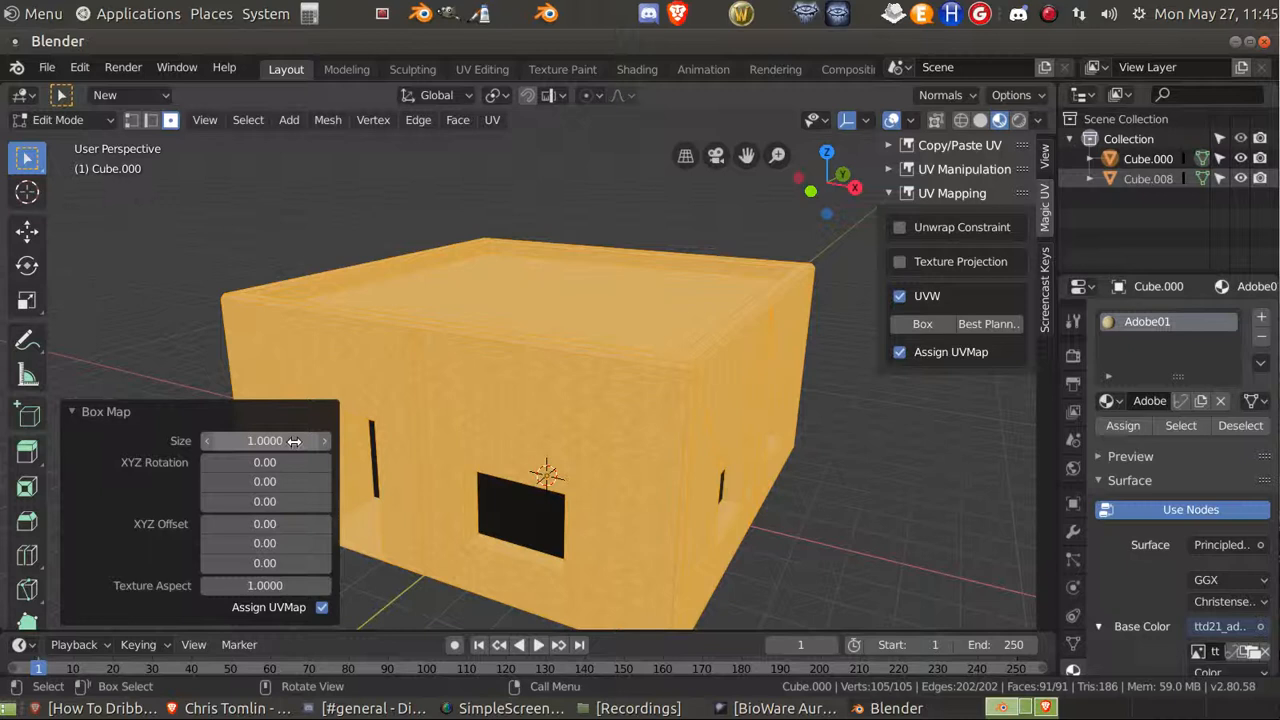
Try a Box Map size of 5 for the building shell's texture.
{"action": "scroll", "coordinate": [572, 434], "scroll_direction": "up", "scroll_amount": 5}
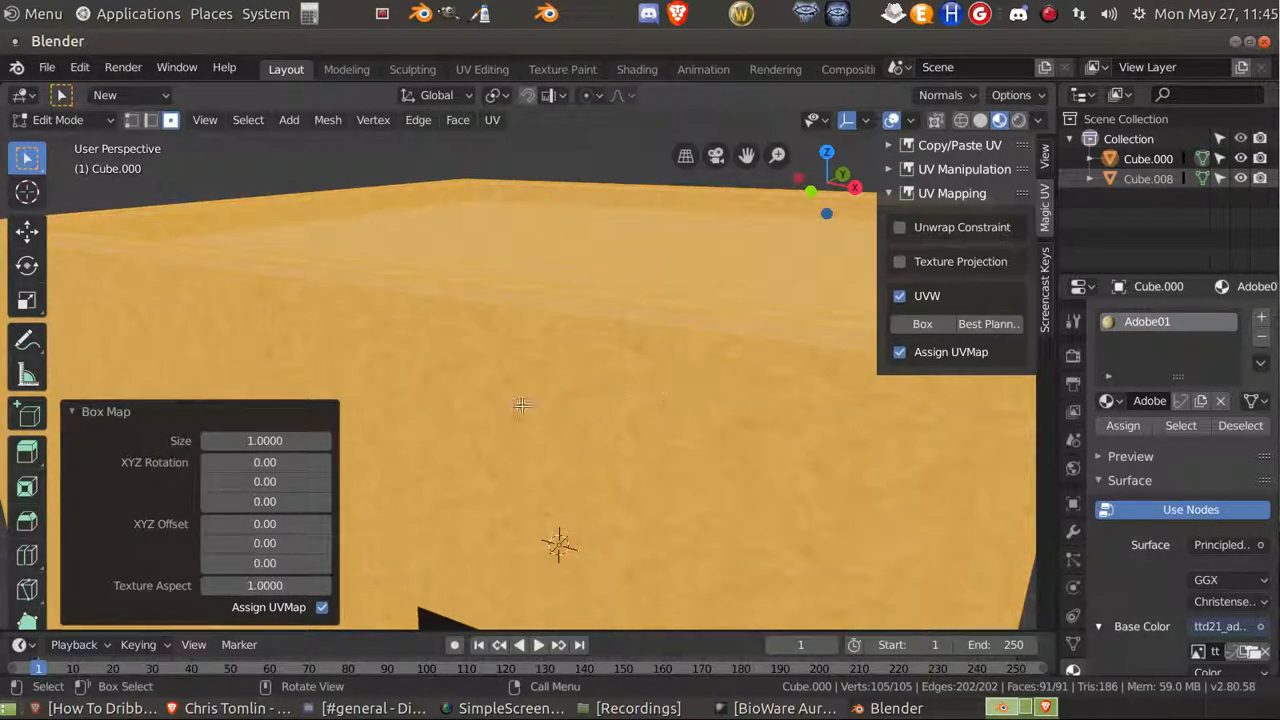
{"action": "left_click", "coordinate": [297, 446]}
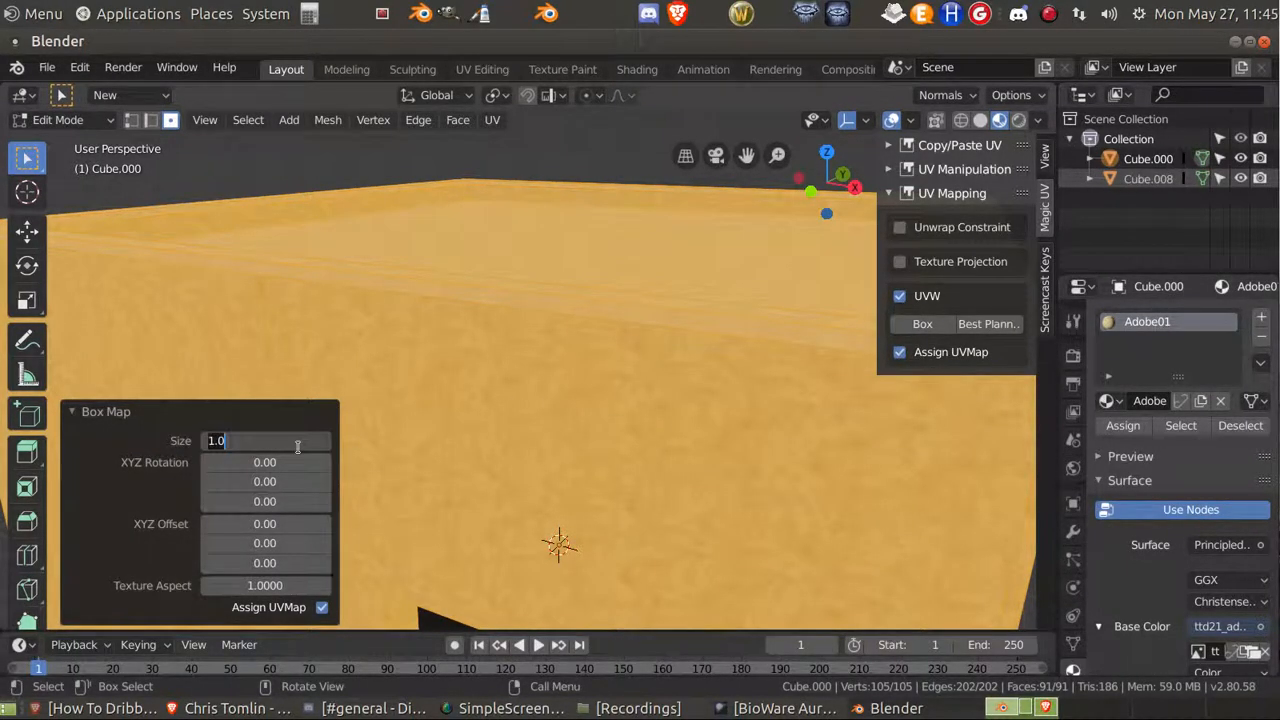
{"action": "key", "text": "Return"}
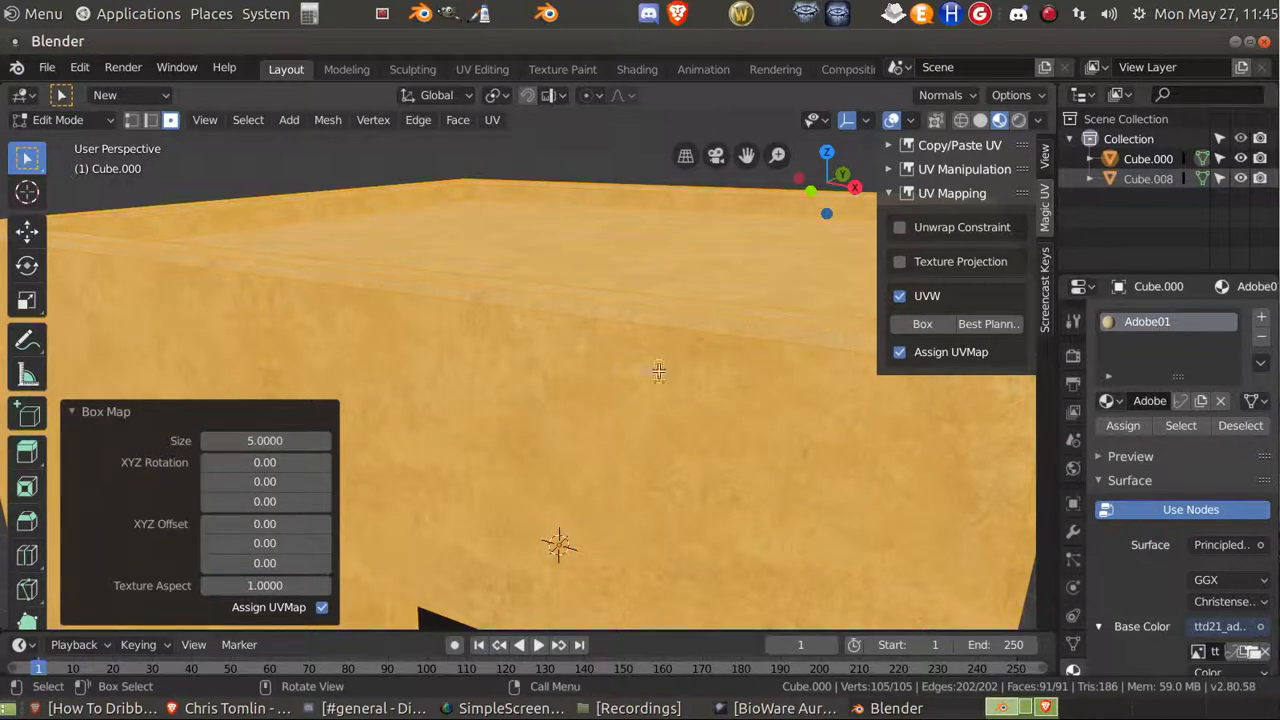
Set the building shell's Box Map size to 10, deselect the faces and return to Object Mode.
{"action": "left_click", "coordinate": [284, 440]}
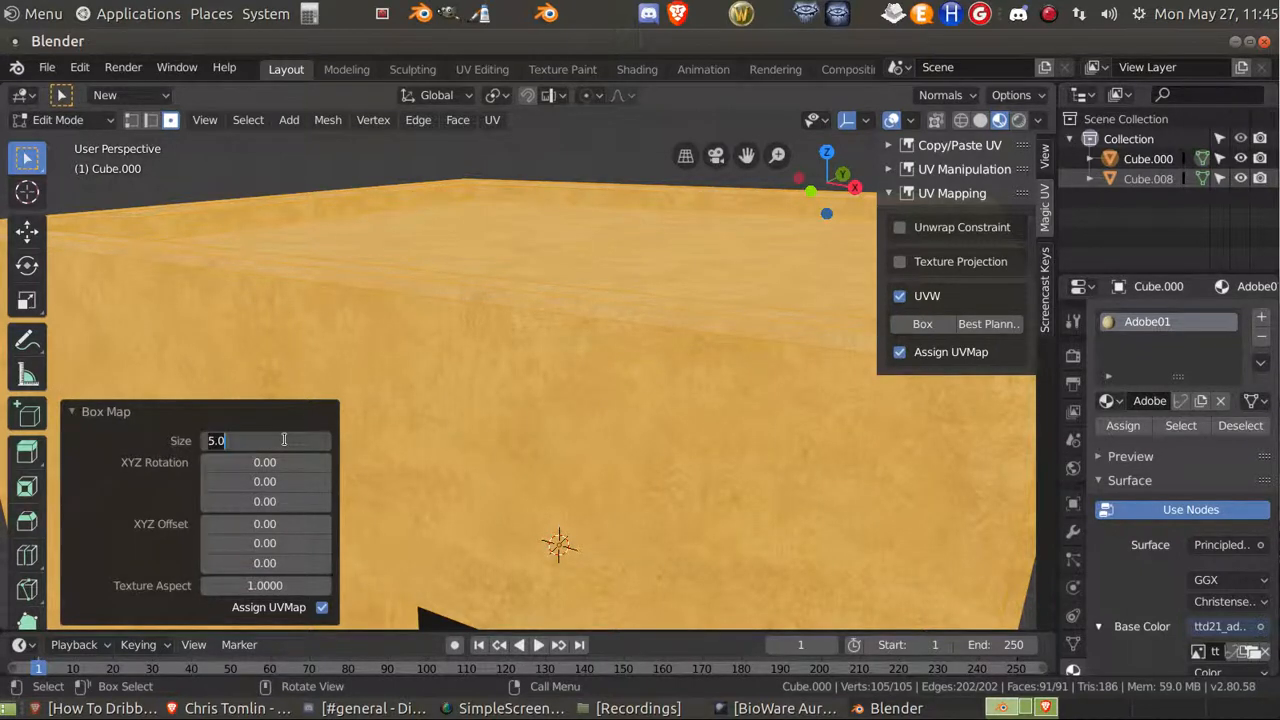
{"action": "key", "text": "Return"}
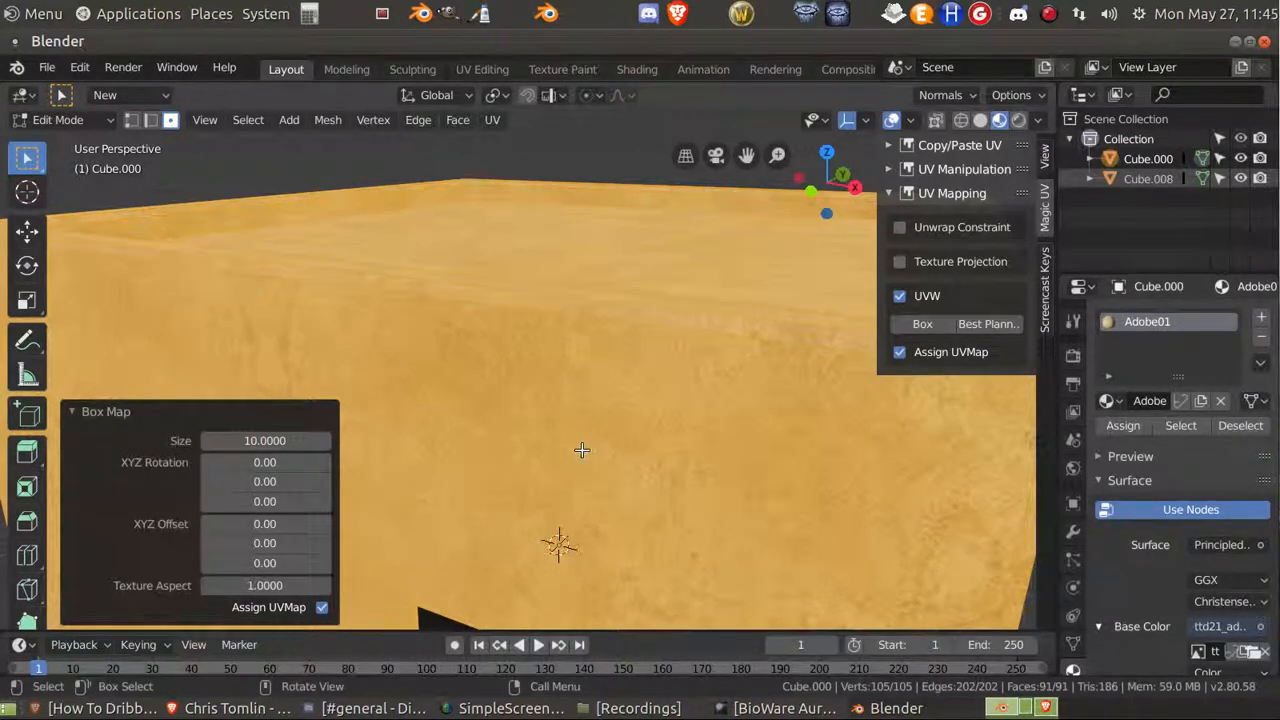
{"action": "scroll", "coordinate": [582, 450], "scroll_direction": "down", "scroll_amount": 6}
{"action": "middle_click_drag", "start_coordinate": [855, 524], "coordinate": [514, 518]}
{"action": "scroll", "coordinate": [536, 518], "scroll_direction": "down", "scroll_amount": 5}
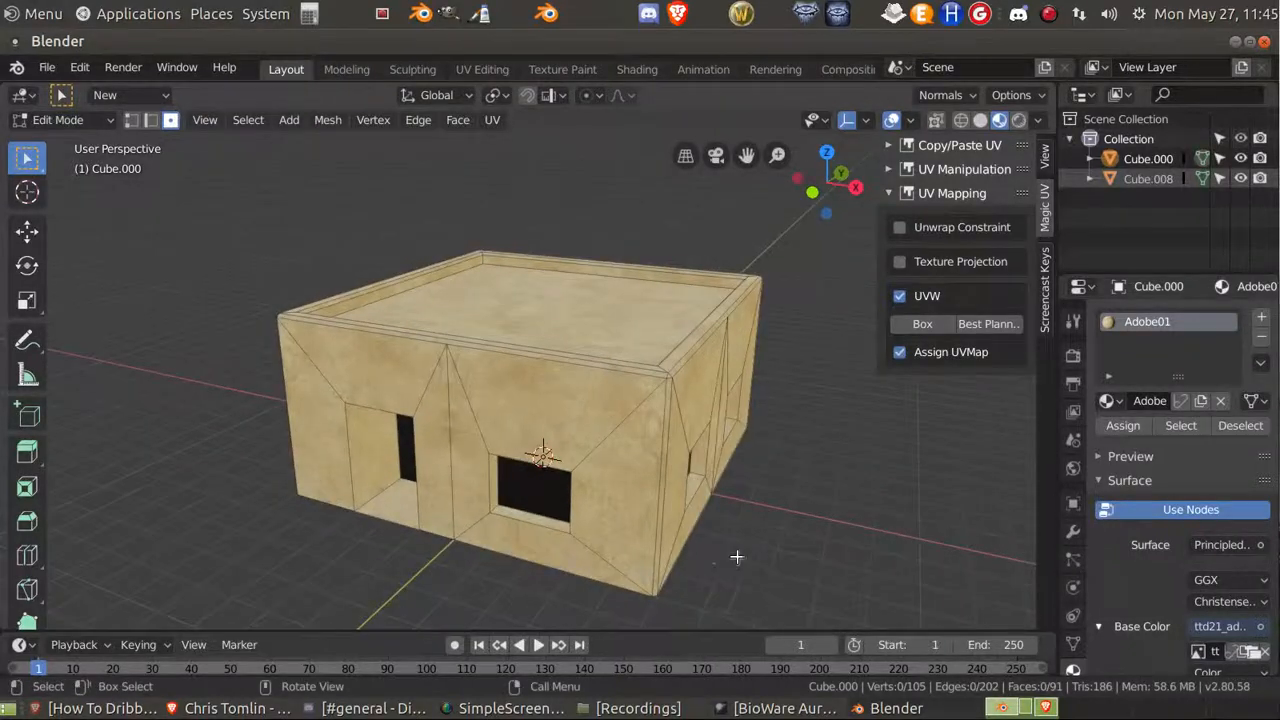
{"action": "key", "text": "Tab"}
Clear the selection and examine the adobe texture on the building's walls, roof, doorway and windows from all sides.
{"action": "middle_click_drag", "start_coordinate": [772, 560], "coordinate": [672, 477]}
{"action": "left_click", "coordinate": [843, 543]}
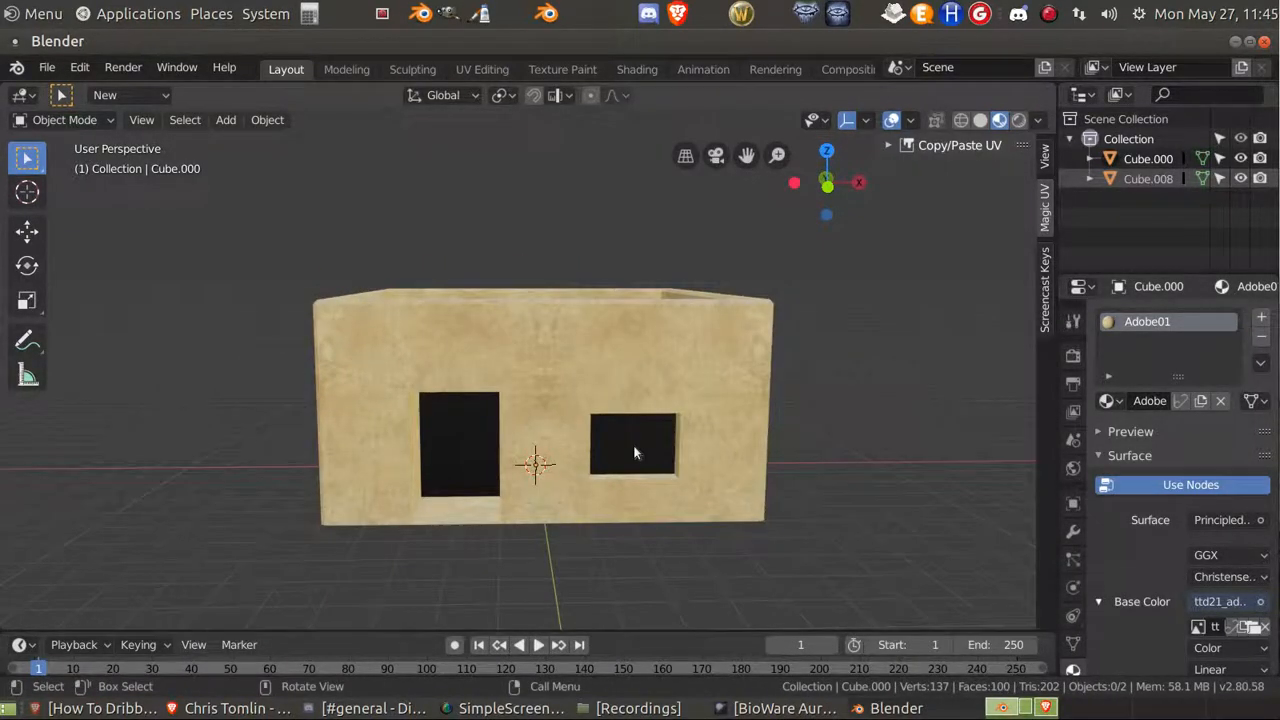
{"action": "middle_click_drag", "start_coordinate": [766, 557], "coordinate": [506, 456]}
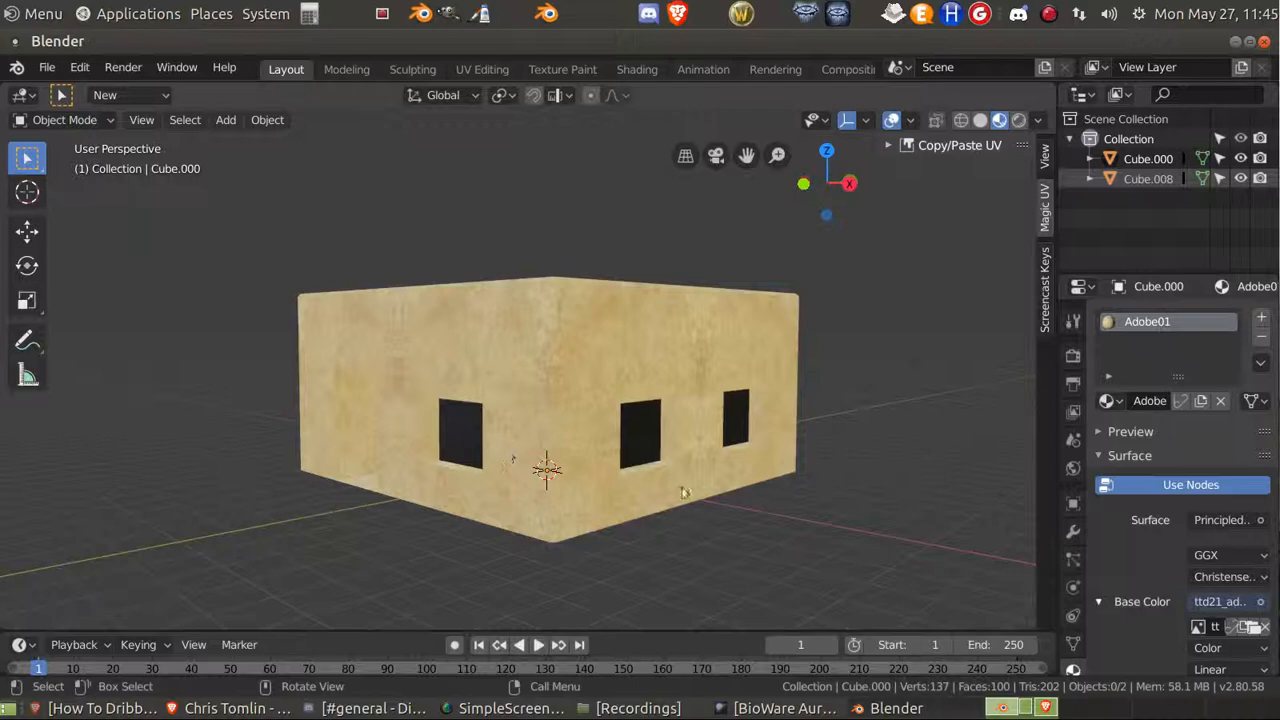
{"action": "middle_click_drag", "start_coordinate": [725, 530], "coordinate": [468, 450]}
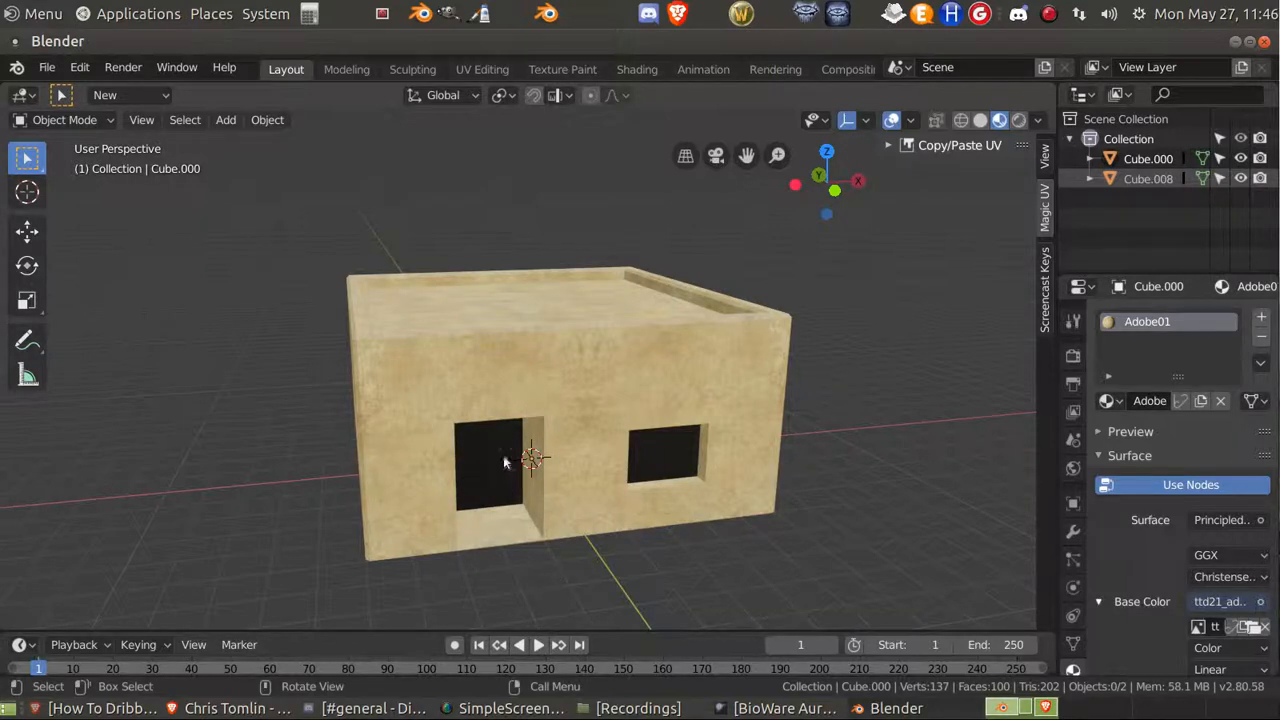
{"action": "middle_click_drag", "start_coordinate": [517, 451], "coordinate": [625, 446]}
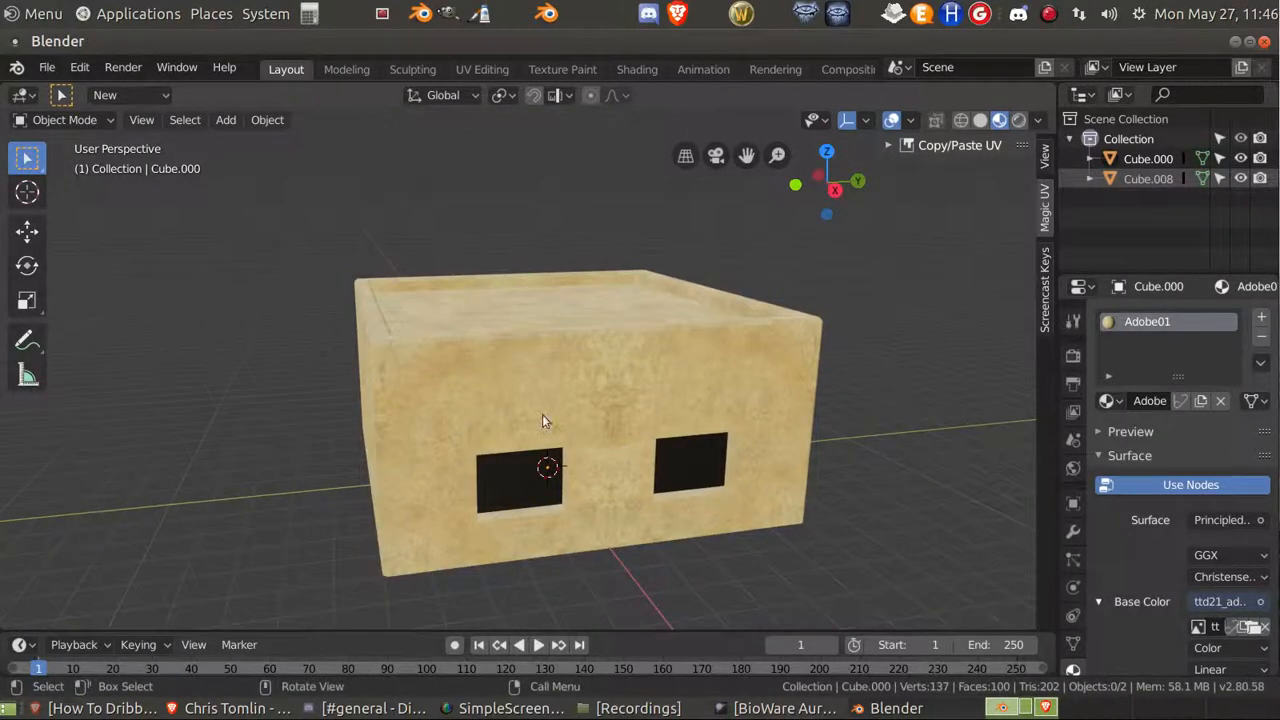
{"action": "middle_click_drag", "start_coordinate": [542, 414], "coordinate": [565, 373]}
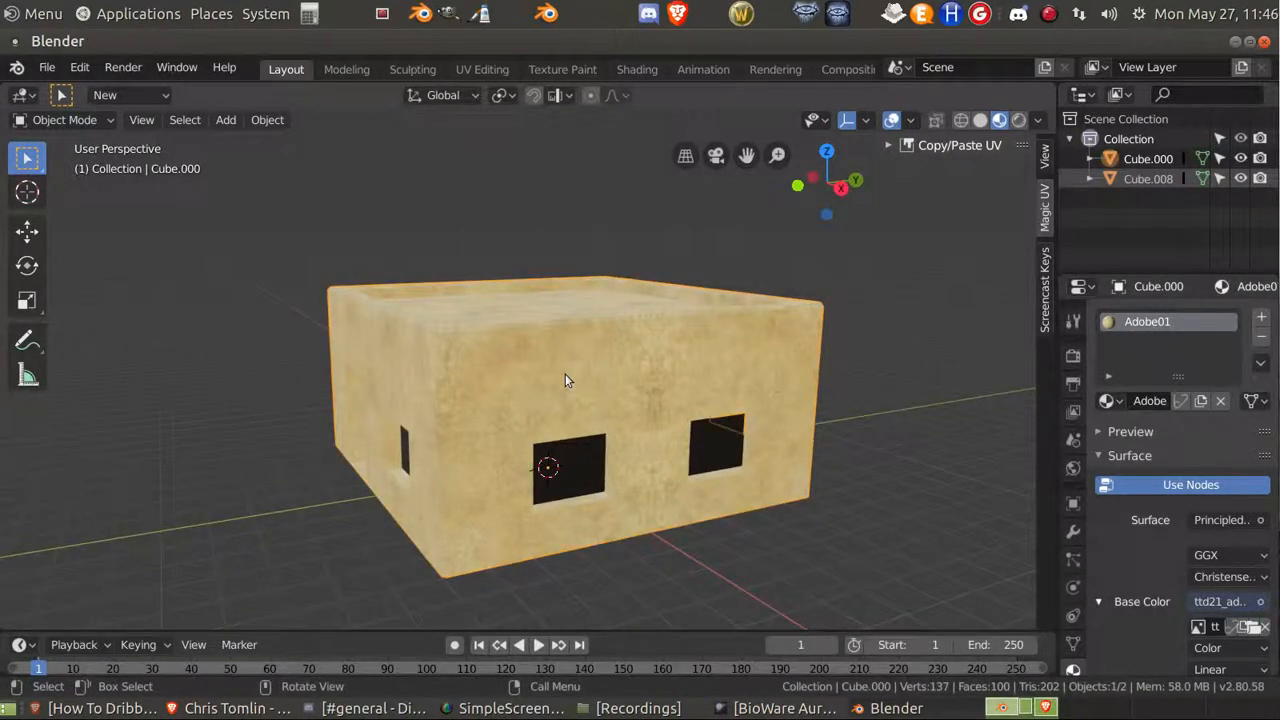
Select the black window panels together with the building shell and enter Edit Mode on both objects.
{"action": "left_click", "coordinate": [579, 449]}
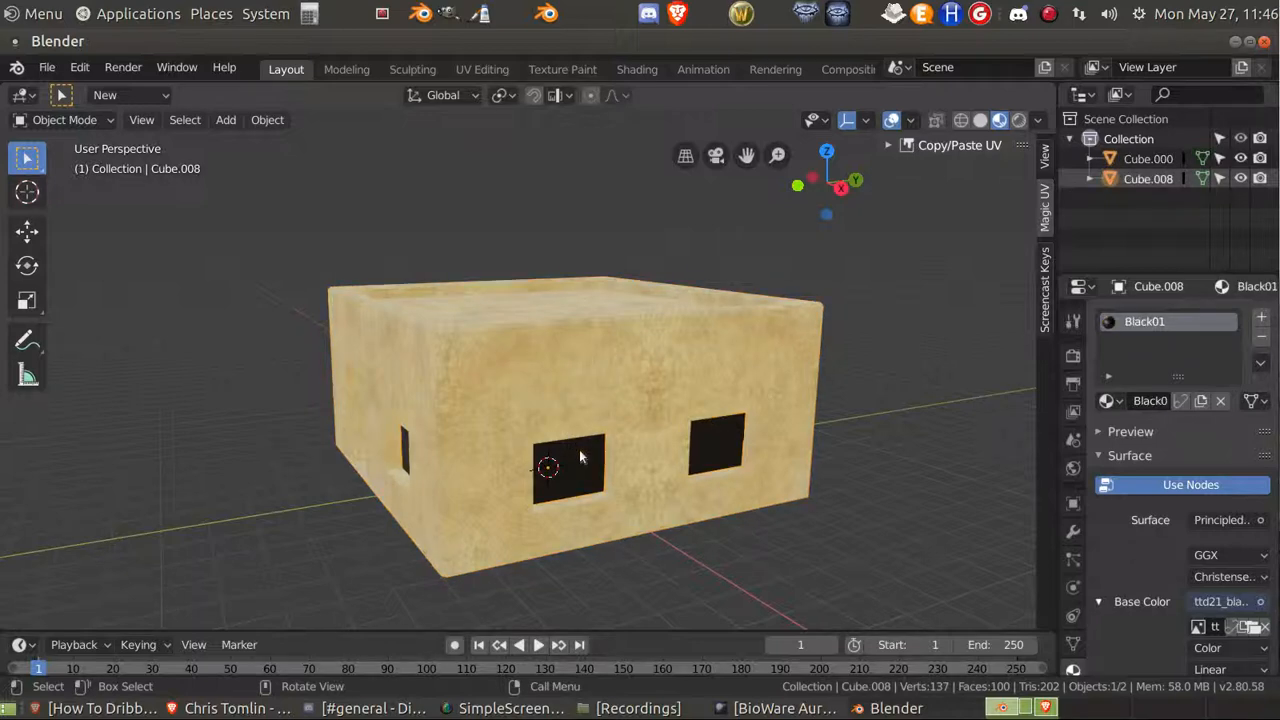
{"action": "left_click", "coordinate": [595, 371], "text": "shift"}
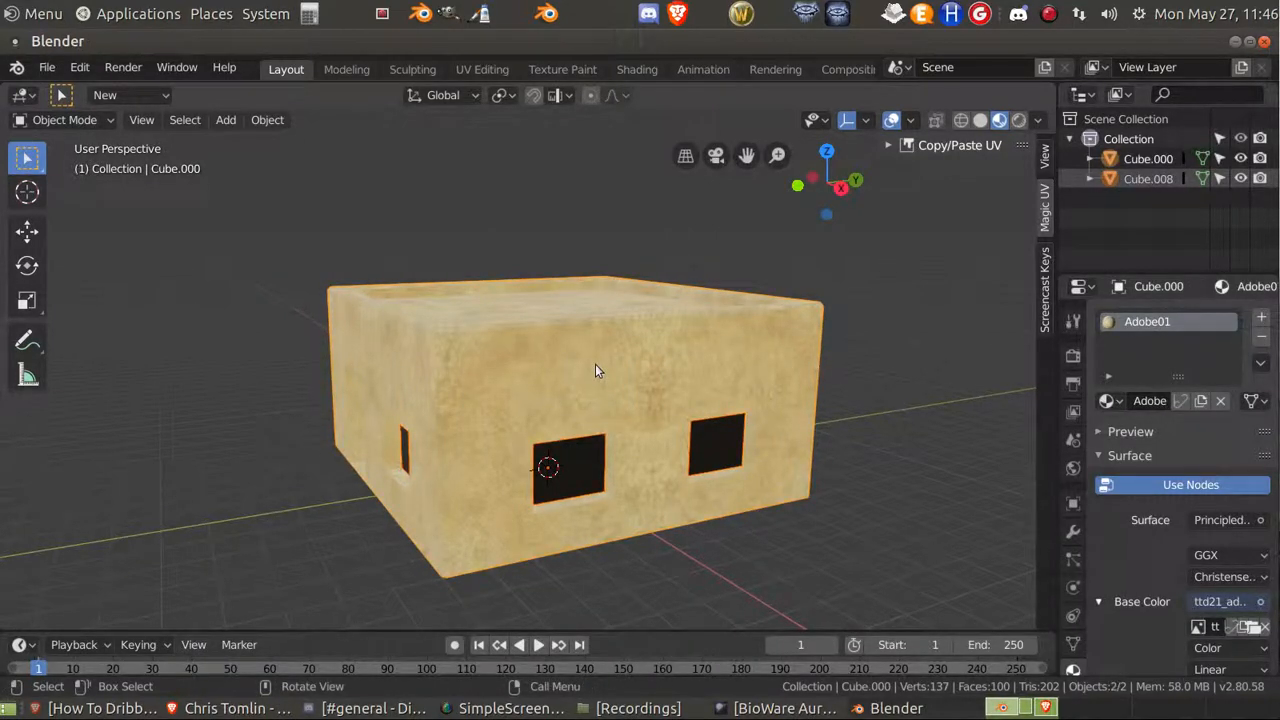
{"action": "key", "text": "Tab"}
{"action": "middle_click_drag", "start_coordinate": [595, 371], "coordinate": [593, 418]}
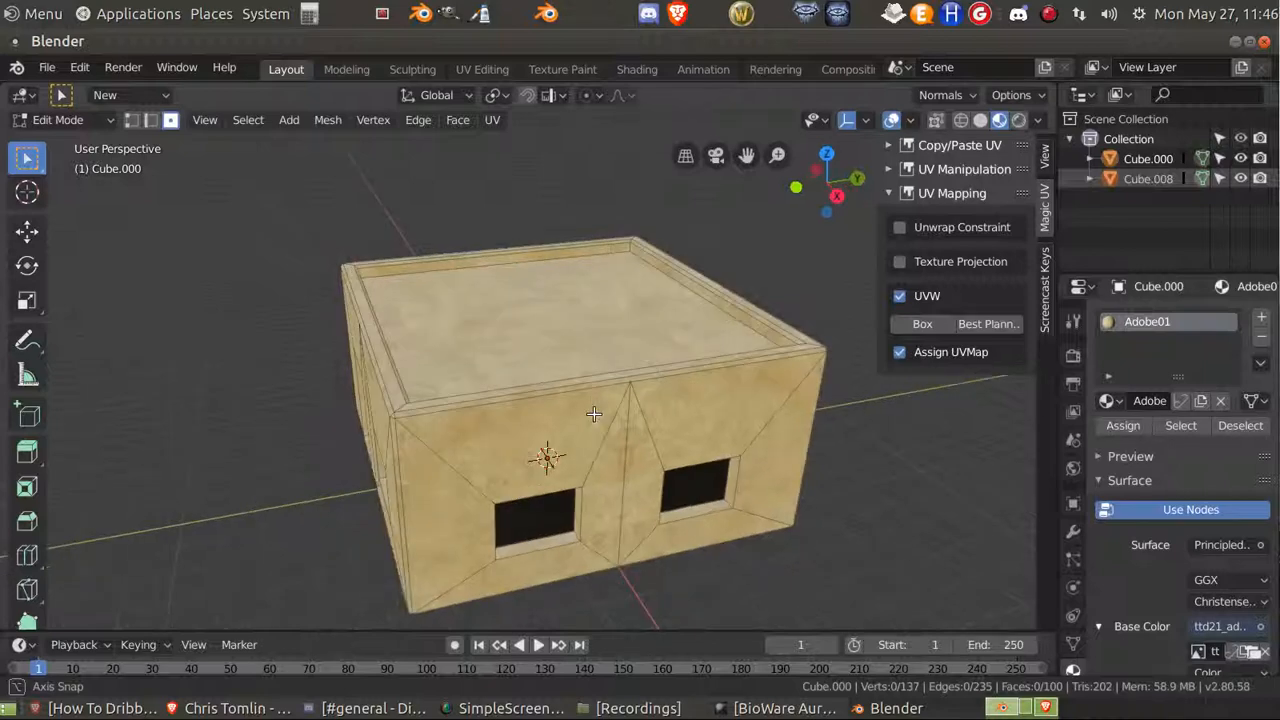
{"action": "key", "text": "Tab"}
{"action": "key", "text": "Tab"}
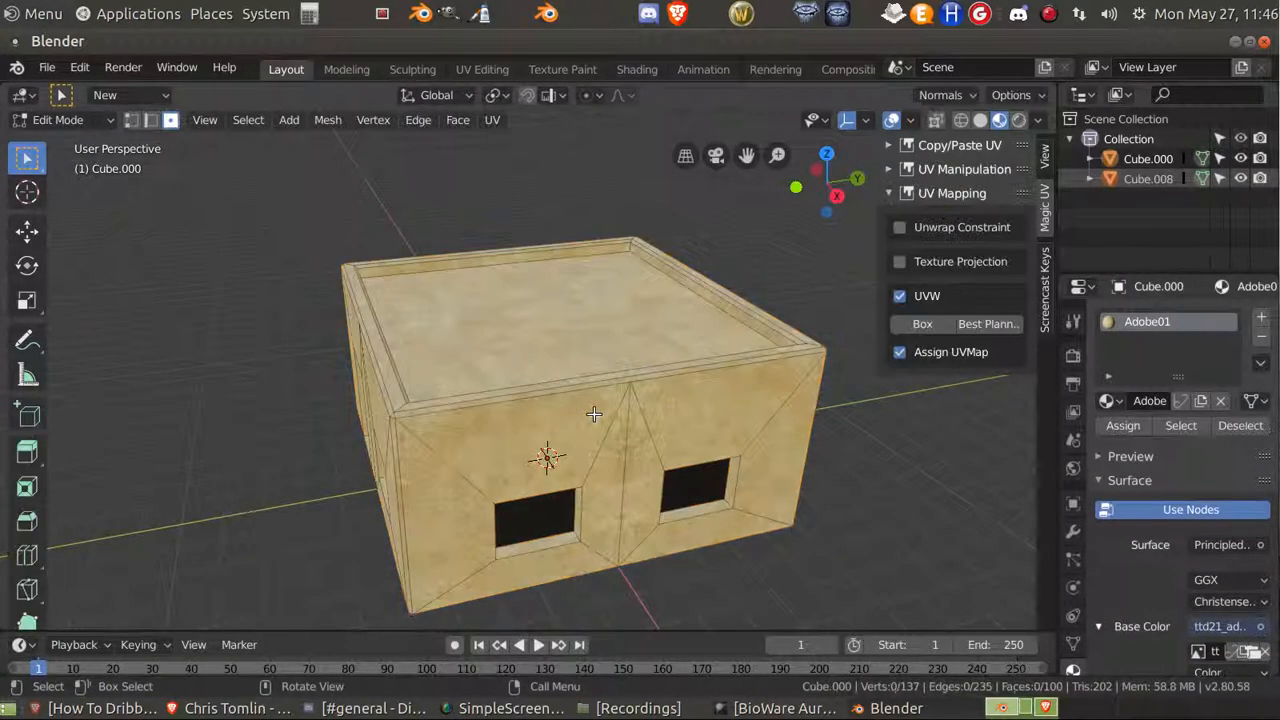
Switch to wireframe, select one half of the building and its panels, and try moving it along the global Y axis.
{"action": "key", "text": "alt+z"}
{"action": "middle_click_drag", "start_coordinate": [593, 420], "coordinate": [531, 411]}
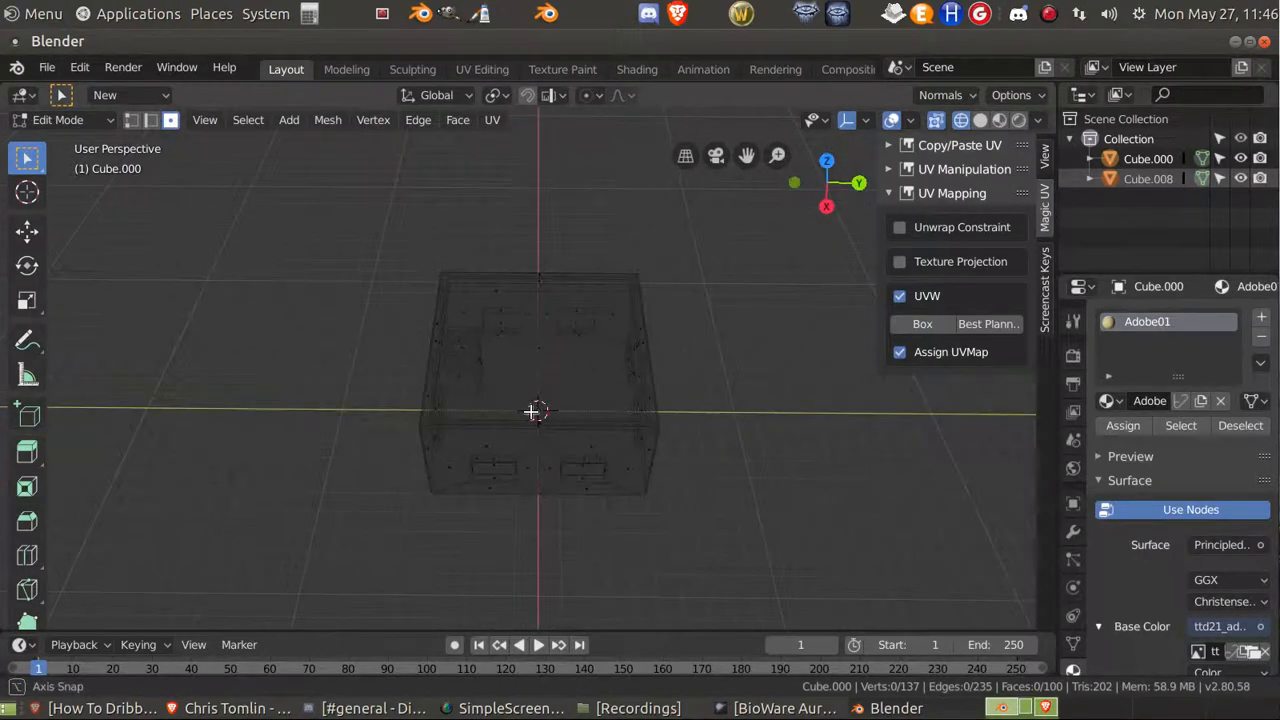
{"action": "left_click_drag", "start_coordinate": [355, 202], "coordinate": [537, 524]}
{"action": "middle_click_drag", "start_coordinate": [548, 509], "coordinate": [569, 459]}
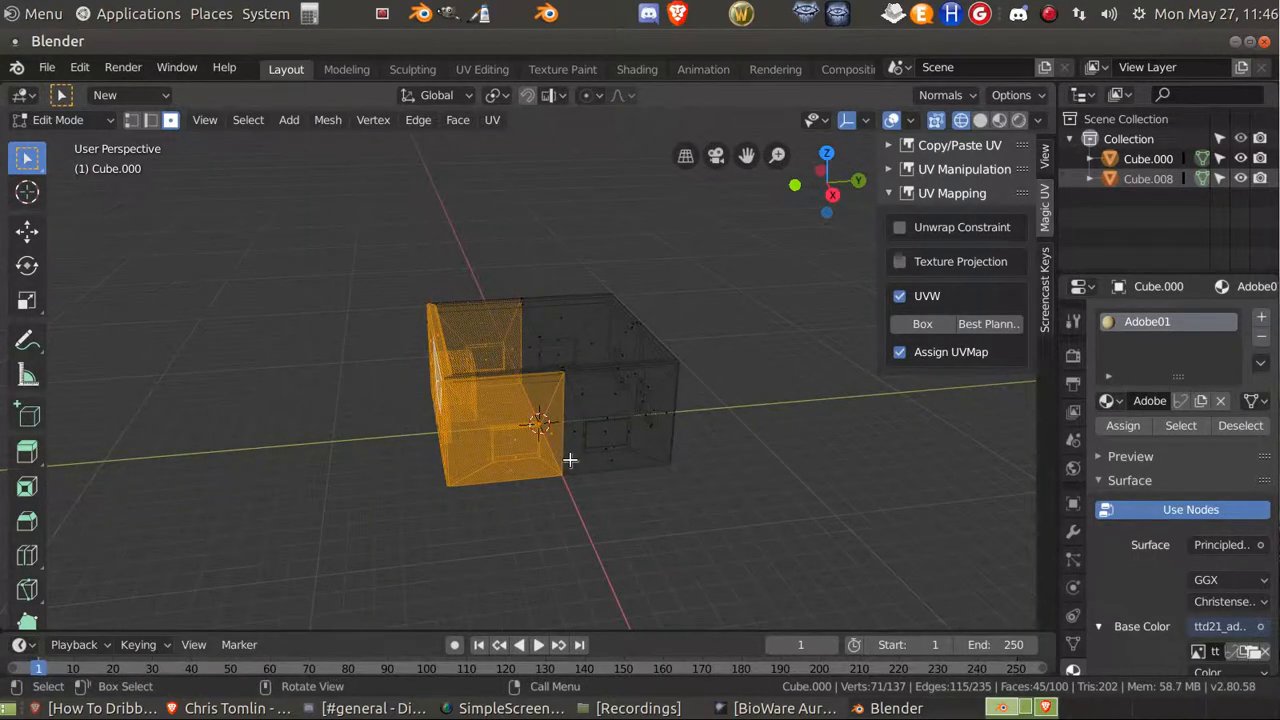
{"action": "key", "text": "g"}
{"action": "key", "text": "y"}
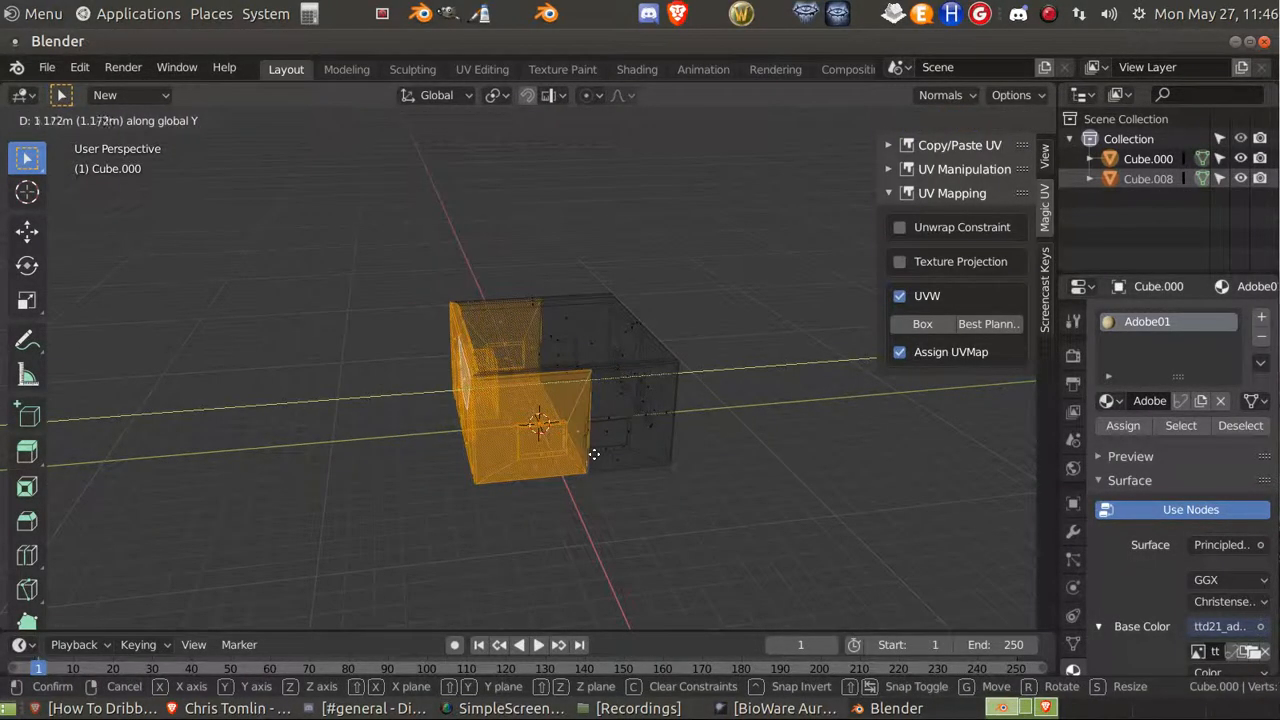
{"action": "left_click", "coordinate": [561, 480]}
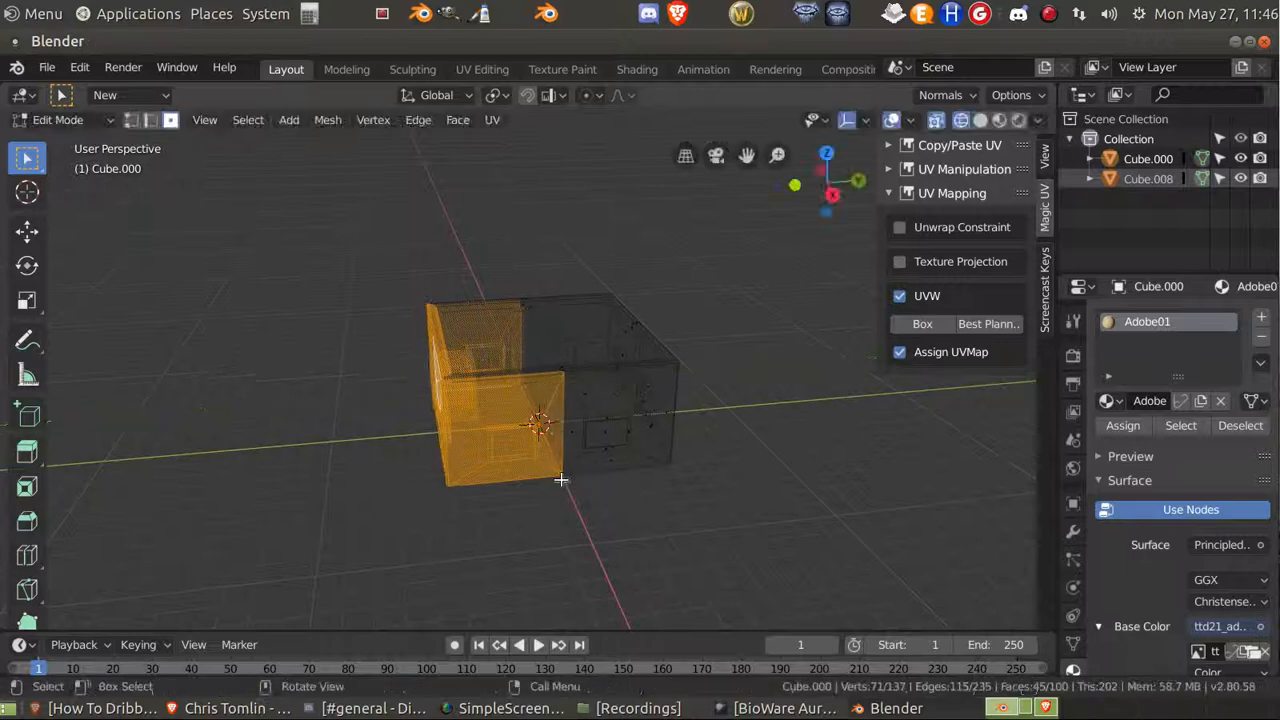
Select the faces of the roof and rim and try raising them along the global Z axis.
{"action": "middle_click_drag", "start_coordinate": [561, 480], "coordinate": [606, 489]}
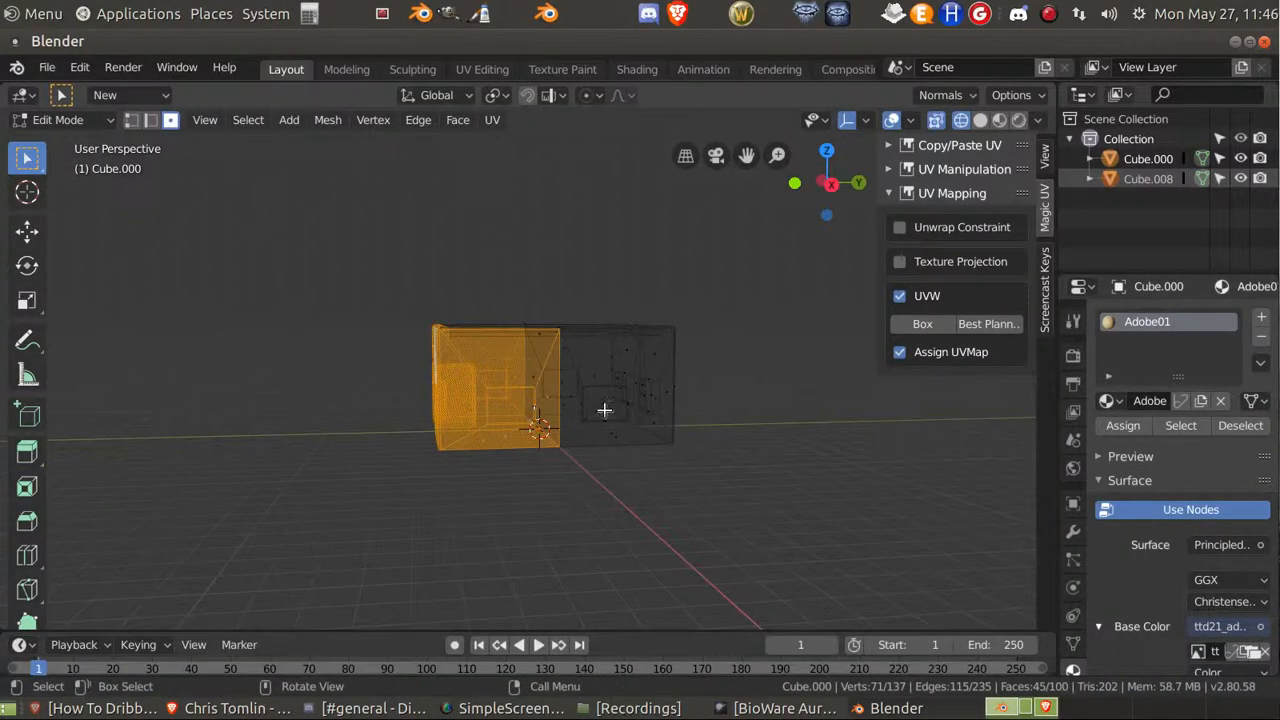
{"action": "middle_click_drag", "start_coordinate": [604, 410], "coordinate": [589, 400]}
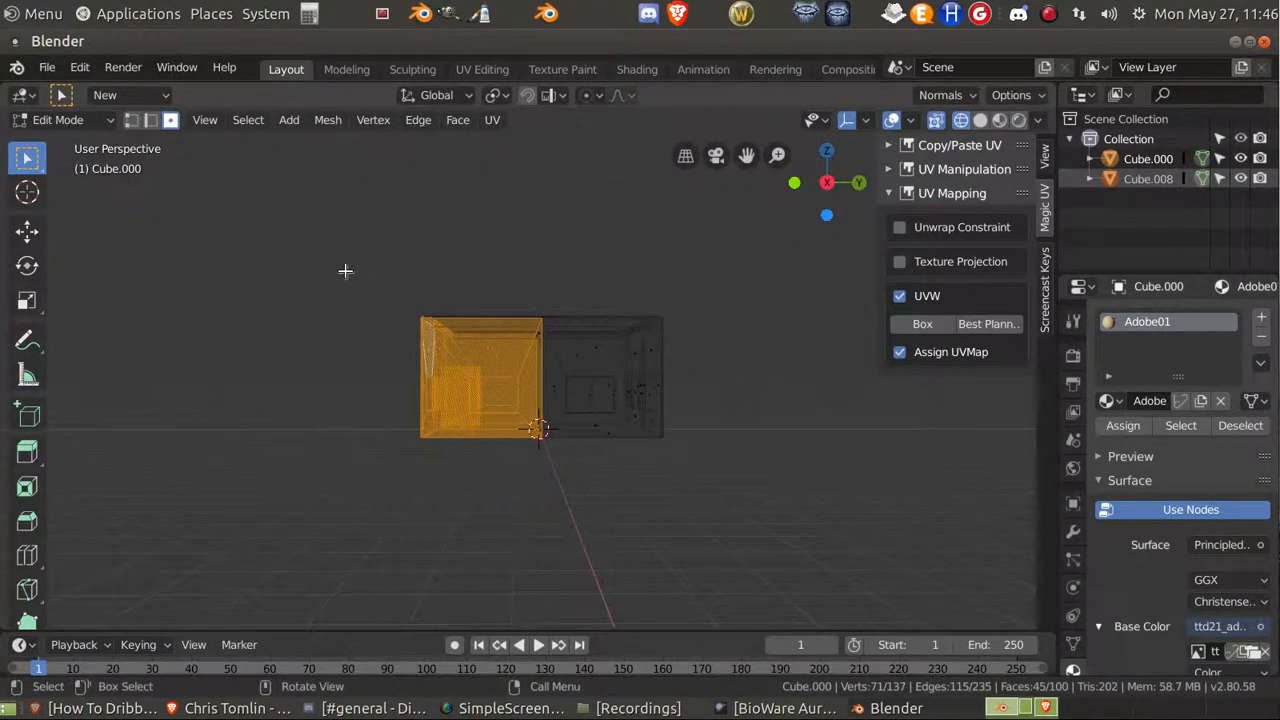
{"action": "left_click_drag", "start_coordinate": [345, 270], "coordinate": [674, 343]}
{"action": "middle_click_drag", "start_coordinate": [674, 343], "coordinate": [735, 485]}
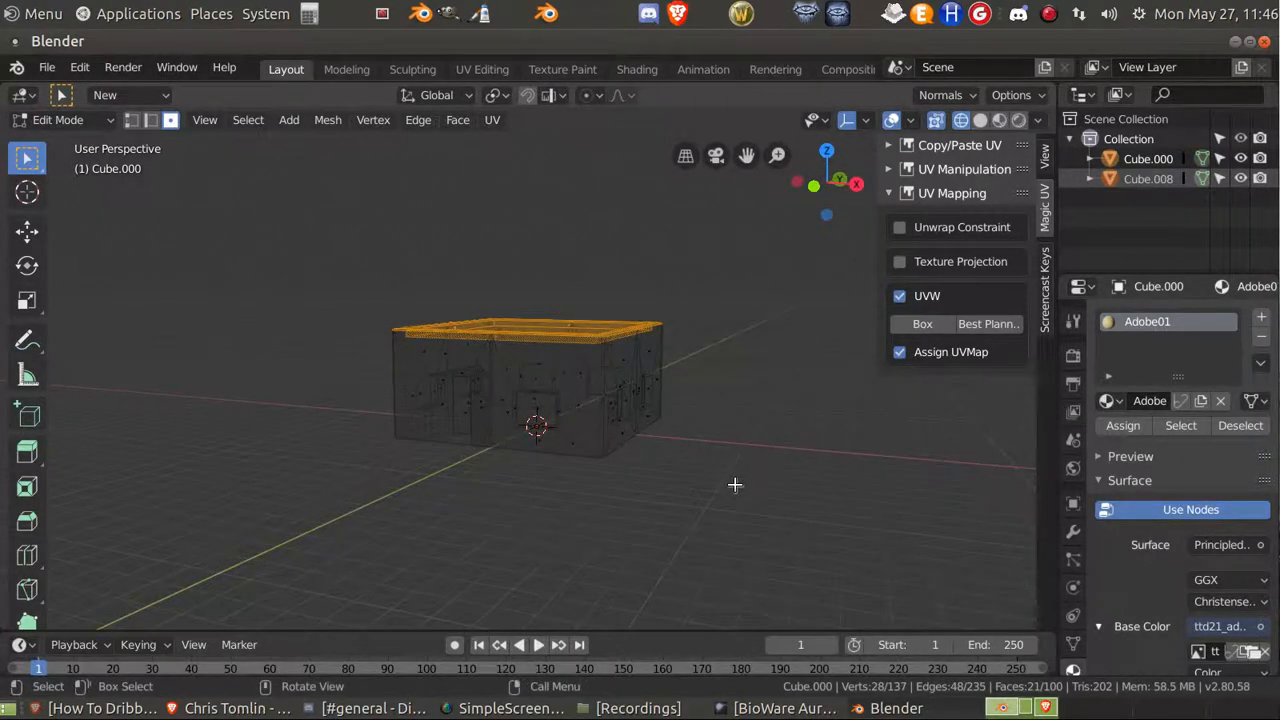
{"action": "key", "text": "g"}
{"action": "key", "text": "z"}
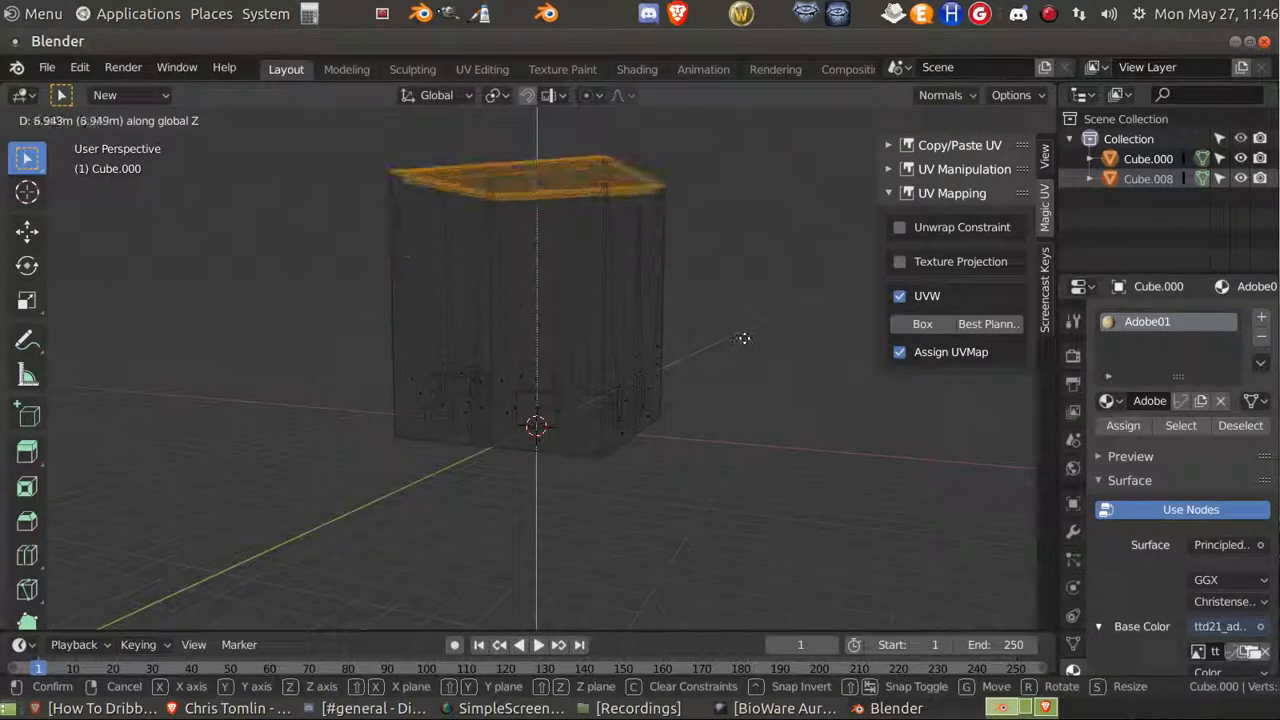
{"action": "right_click", "coordinate": [745, 342]}
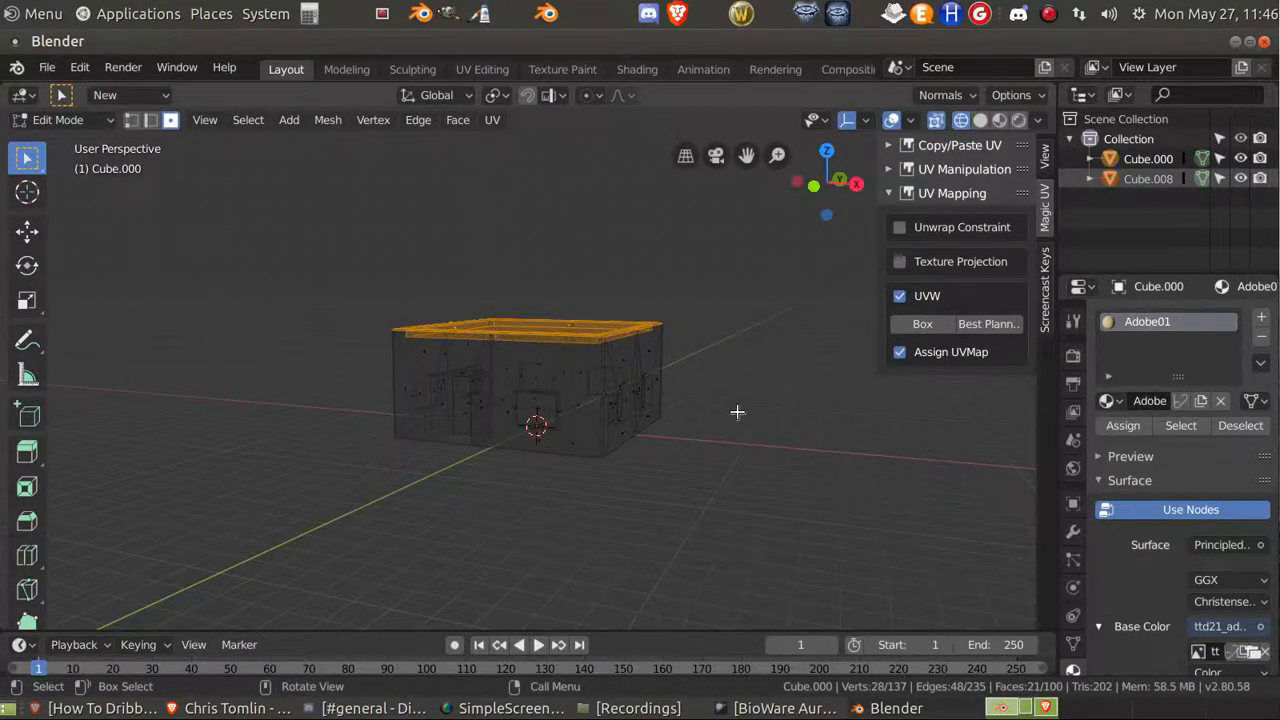
Return to Object Mode and restore the textured LookDev shading on the building.
{"action": "key", "text": "Tab"}
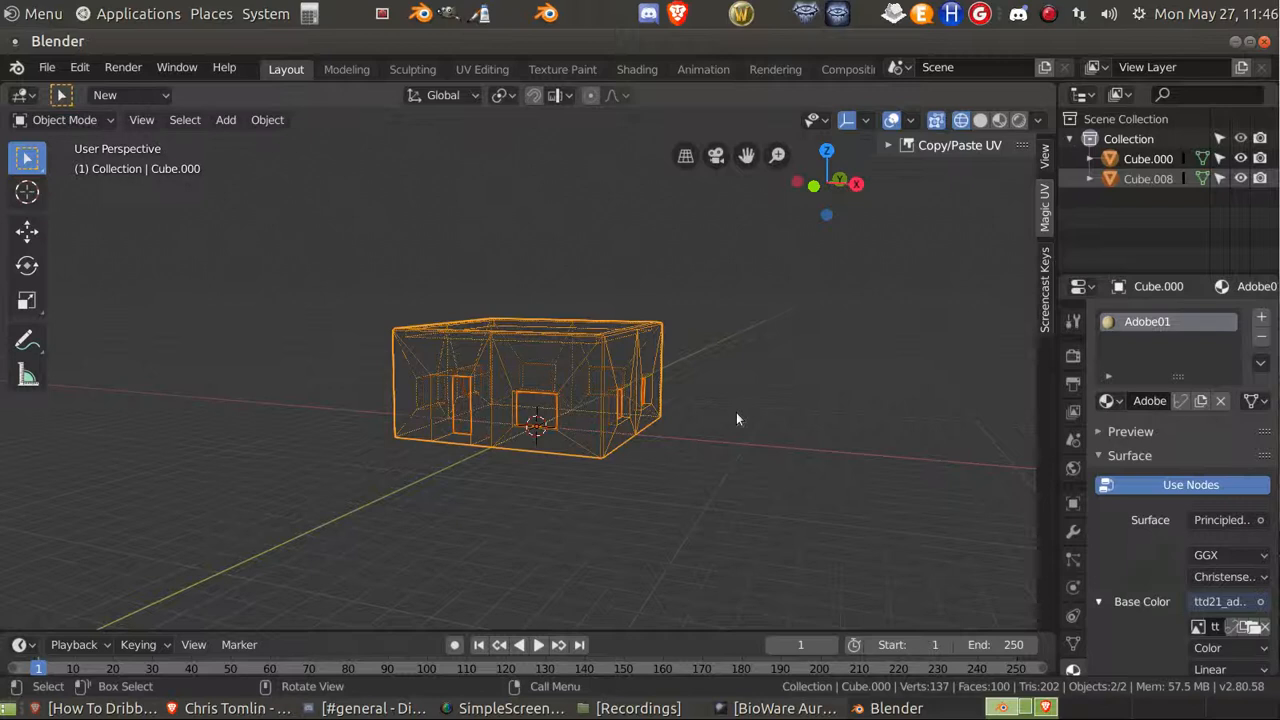
{"action": "key", "text": "shift+z"}
{"action": "mouse_move", "coordinate": [736, 412]}
{"action": "middle_mouse_down"}
{"action": "mouse_move", "coordinate": [748, 421]}
{"action": "mouse_move", "coordinate": [749, 395]}
{"action": "middle_mouse_up"}
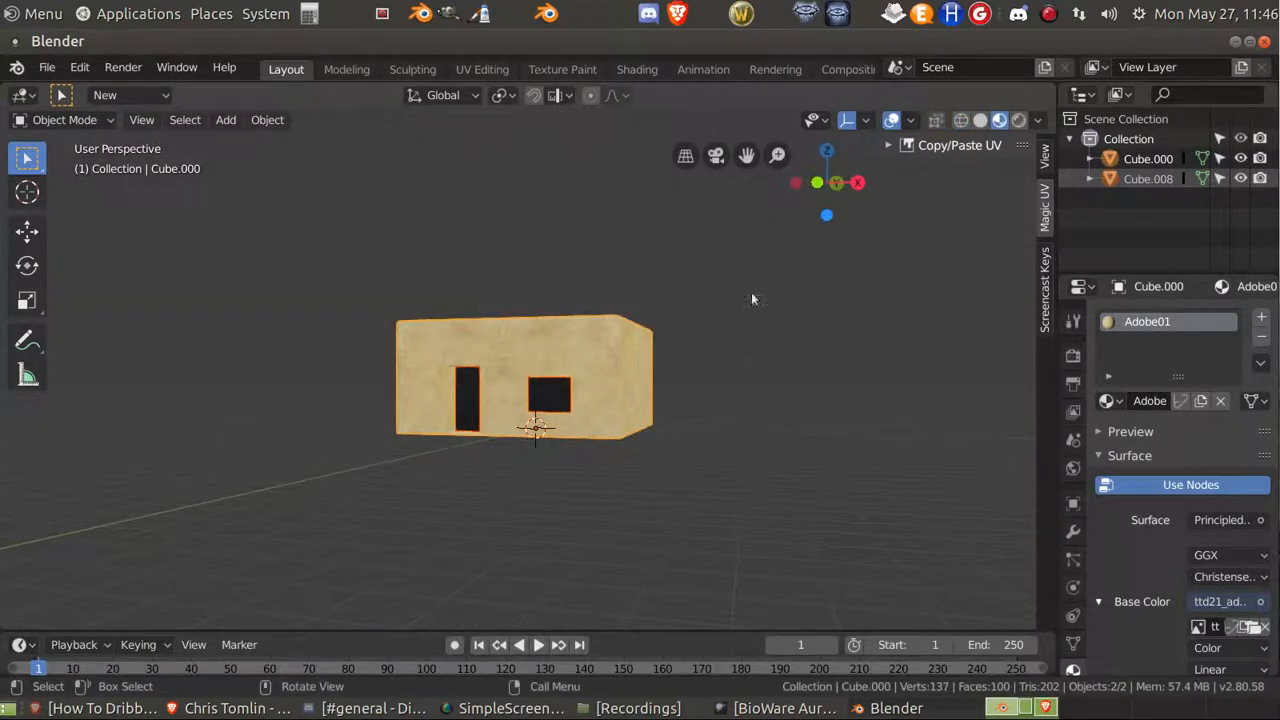
Duplicate the building shell and its black panels in place, then deselect everything.
{"action": "left_click_drag", "start_coordinate": [737, 271], "coordinate": [337, 500]}
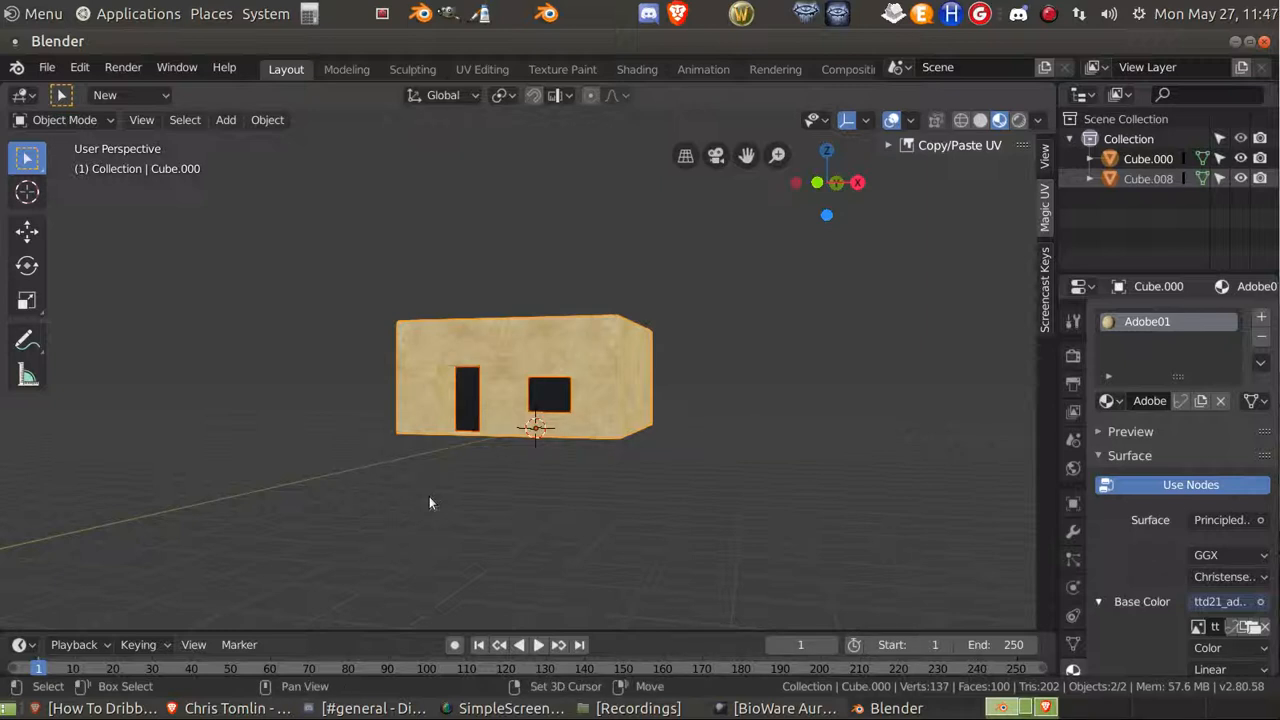
{"action": "key", "text": "shift+d"}
{"action": "key", "text": "Escape"}
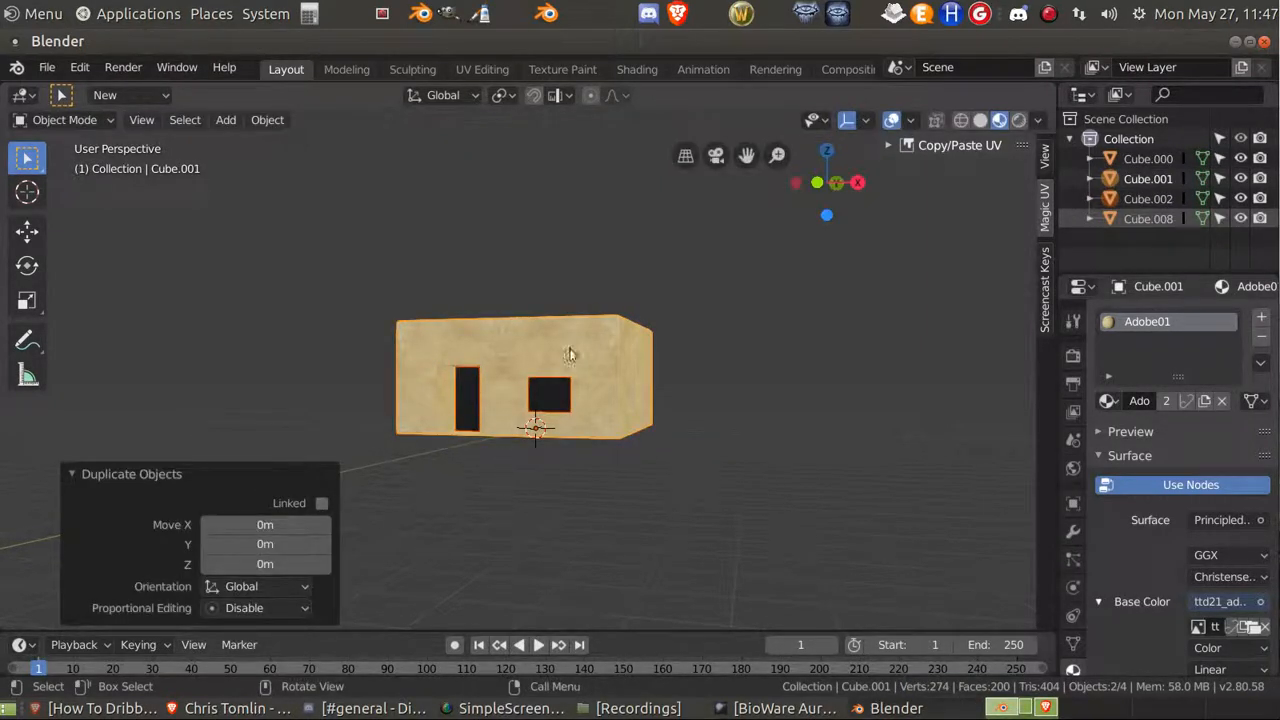
{"action": "key", "text": "alt+a"}
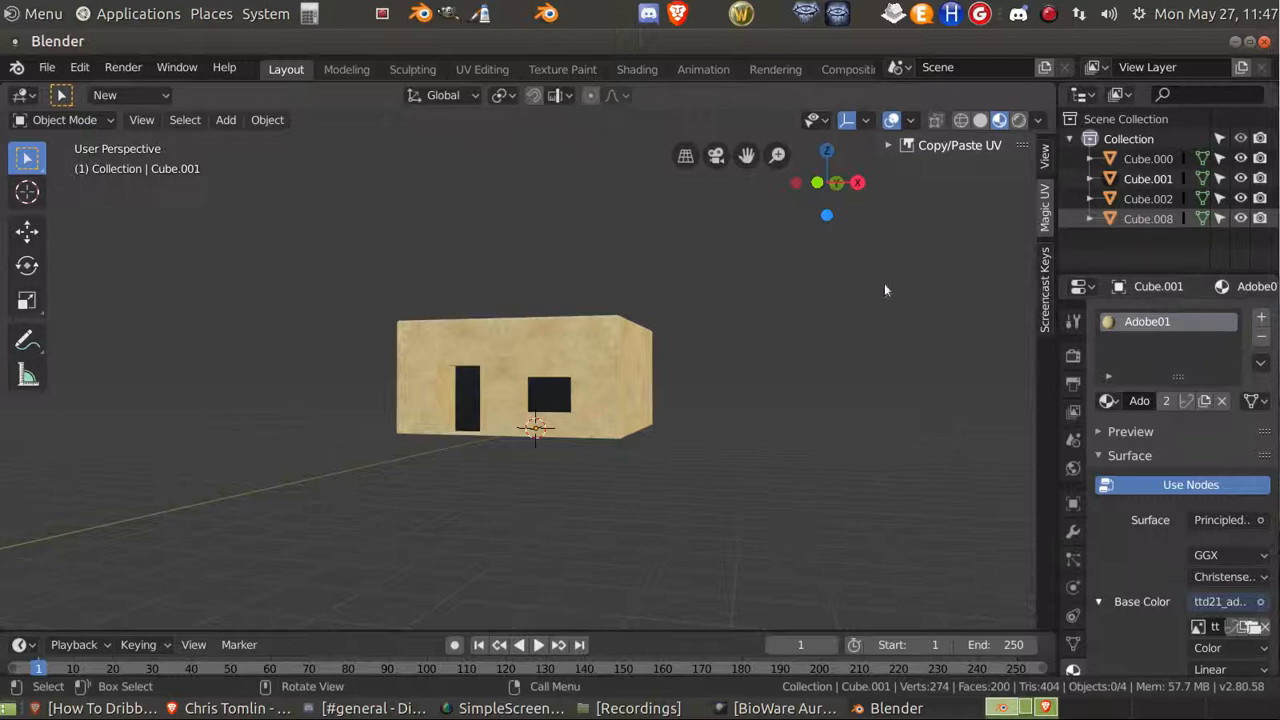
Select all four overlapping building objects and duplicate them in place.
{"action": "middle_click_drag", "start_coordinate": [884, 290], "coordinate": [320, 185]}
{"action": "left_click_drag", "start_coordinate": [302, 193], "coordinate": [745, 512]}
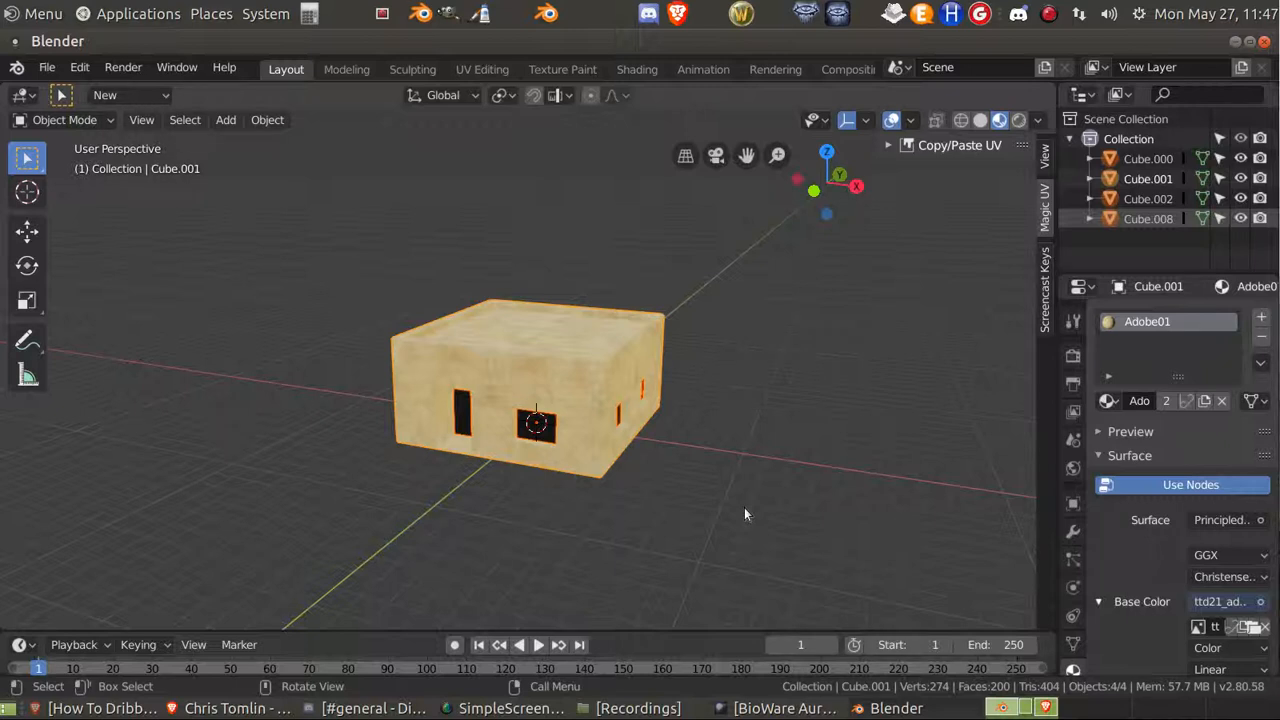
{"action": "key", "text": "shift+d"}
{"action": "key", "text": "Escape"}
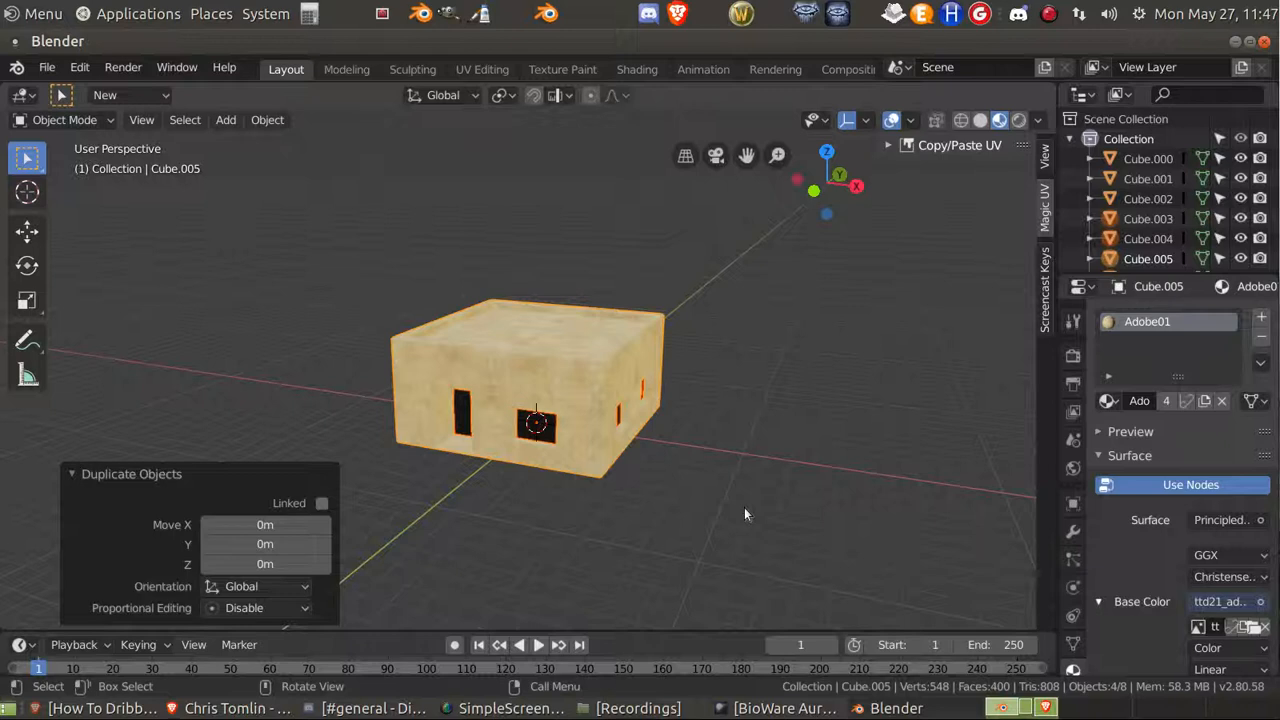
Move the duplicated building objects 4.83 m up along Z to form a second storey and check the stack.
{"action": "key", "text": "shift+d"}
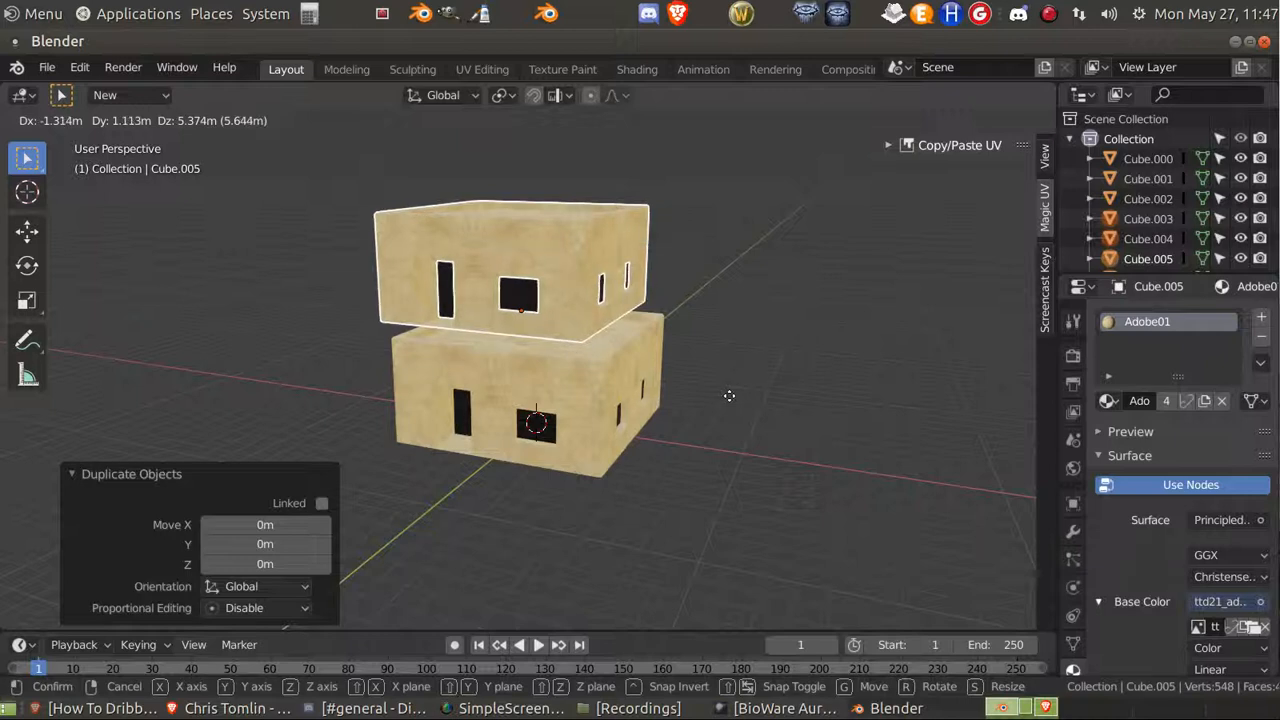
{"action": "key", "text": "z"}
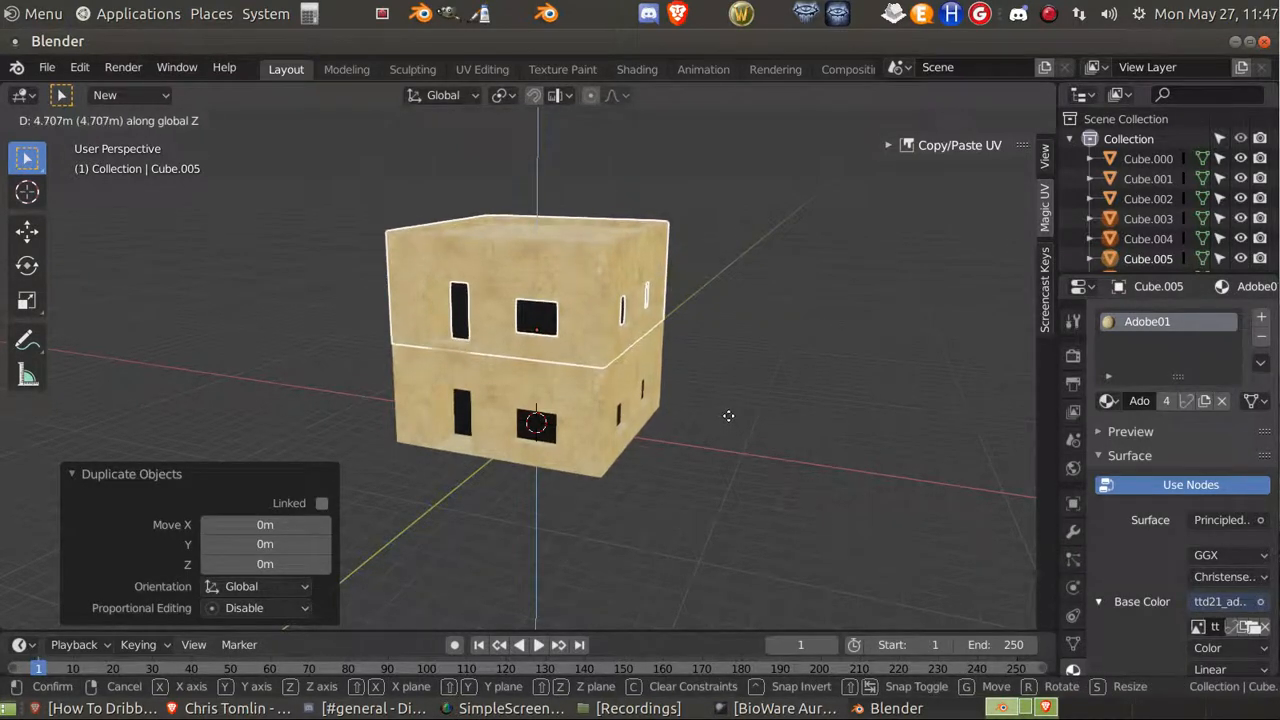
{"action": "left_click", "coordinate": [728, 413]}
{"action": "middle_click_drag", "start_coordinate": [741, 429], "coordinate": [590, 403]}
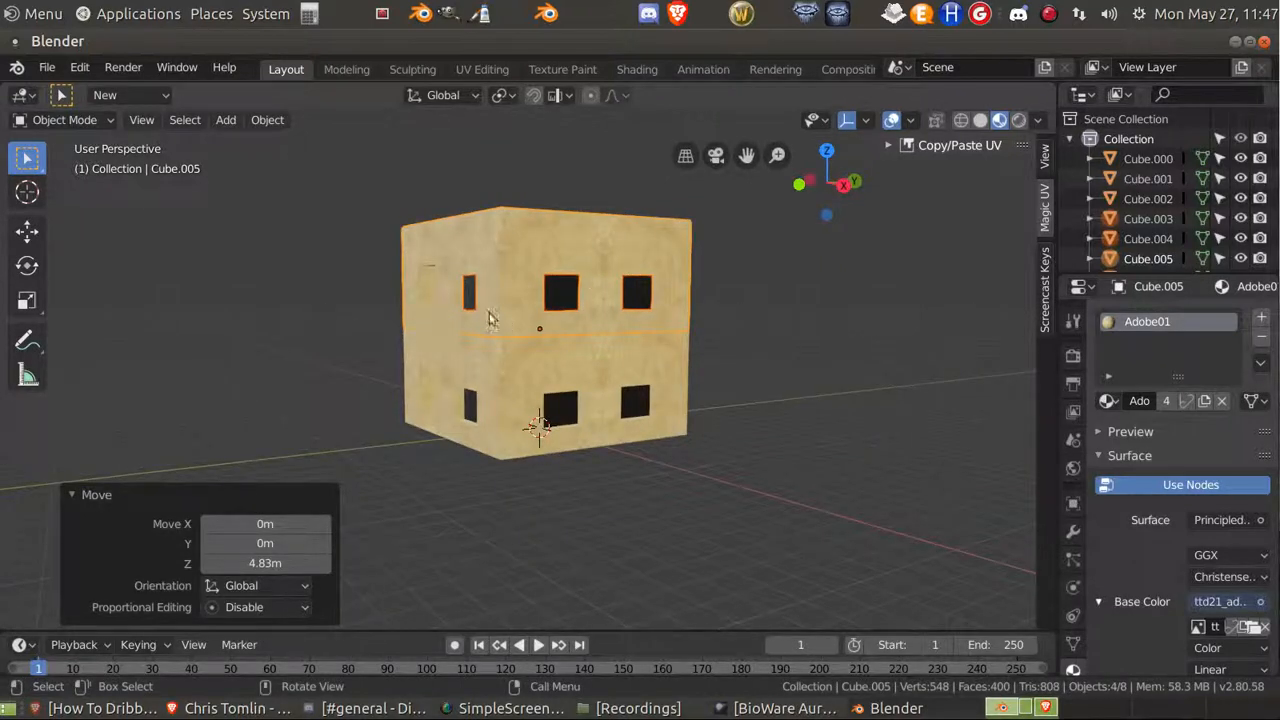
{"action": "middle_click_drag", "start_coordinate": [463, 351], "coordinate": [938, 377]}
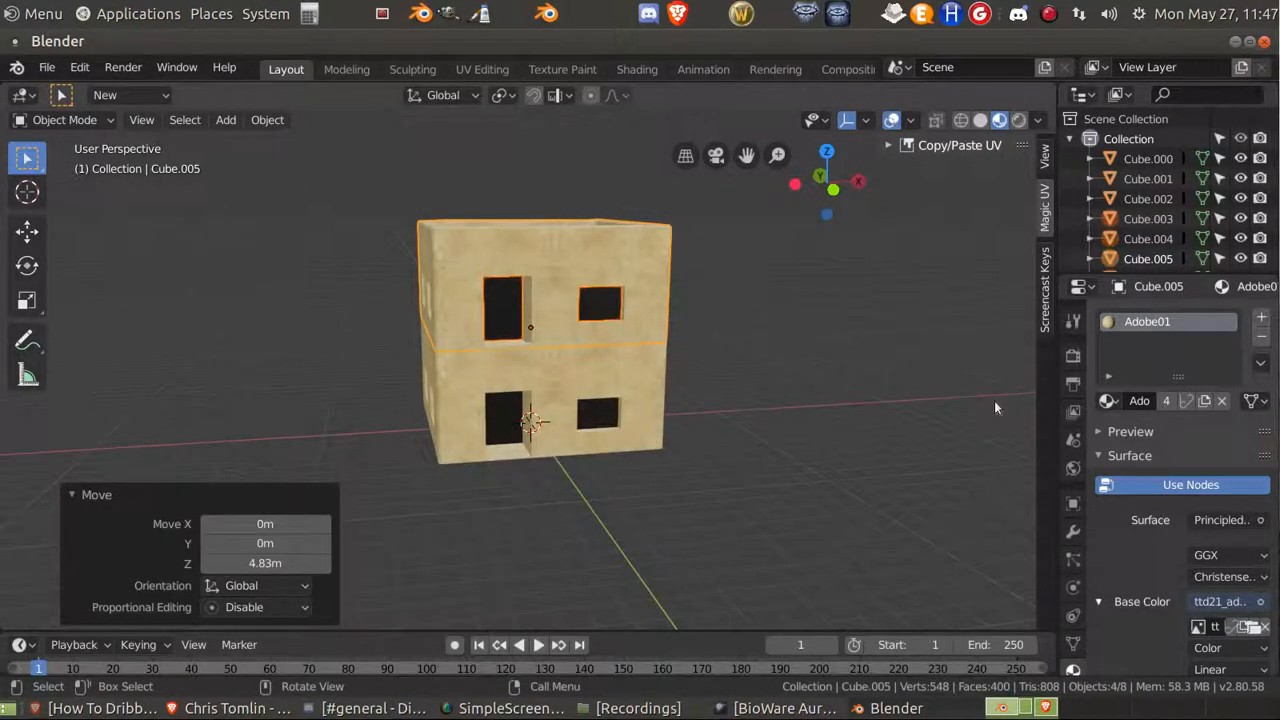
Duplicate the second storey 5.06 m up along Z to form a third storey.
{"action": "key", "text": "shift+d"}
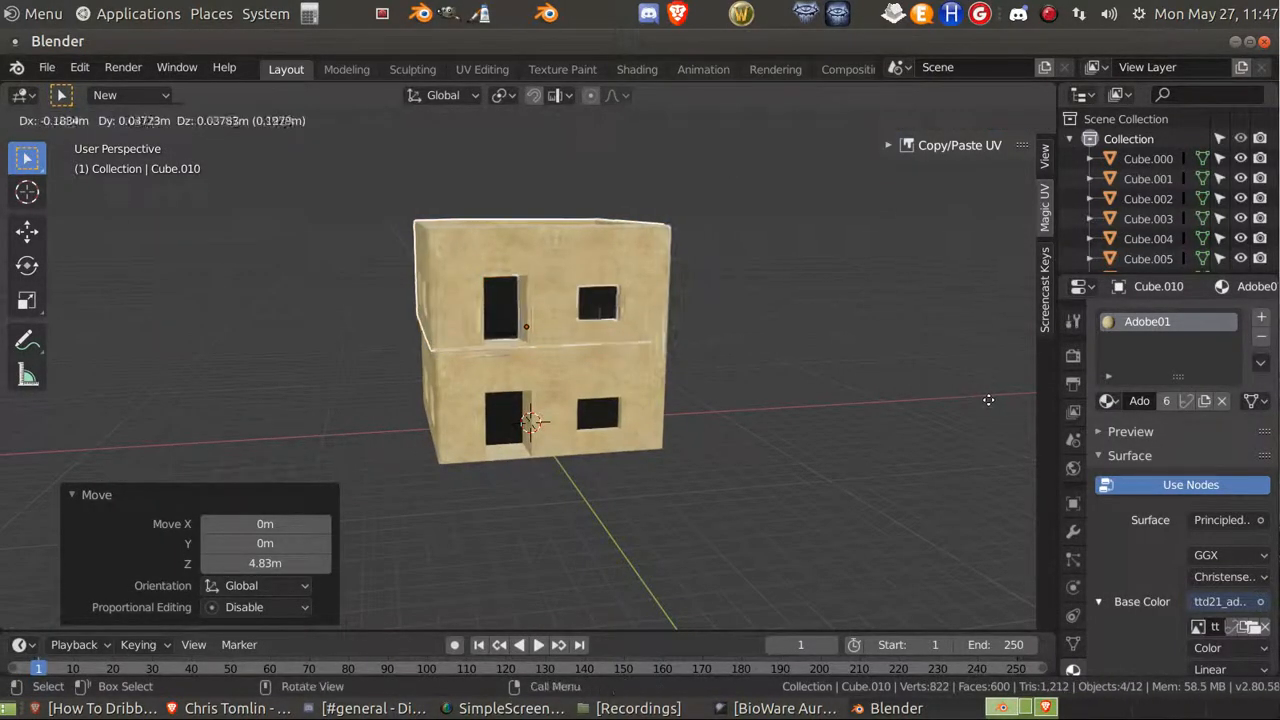
{"action": "key", "text": "z"}
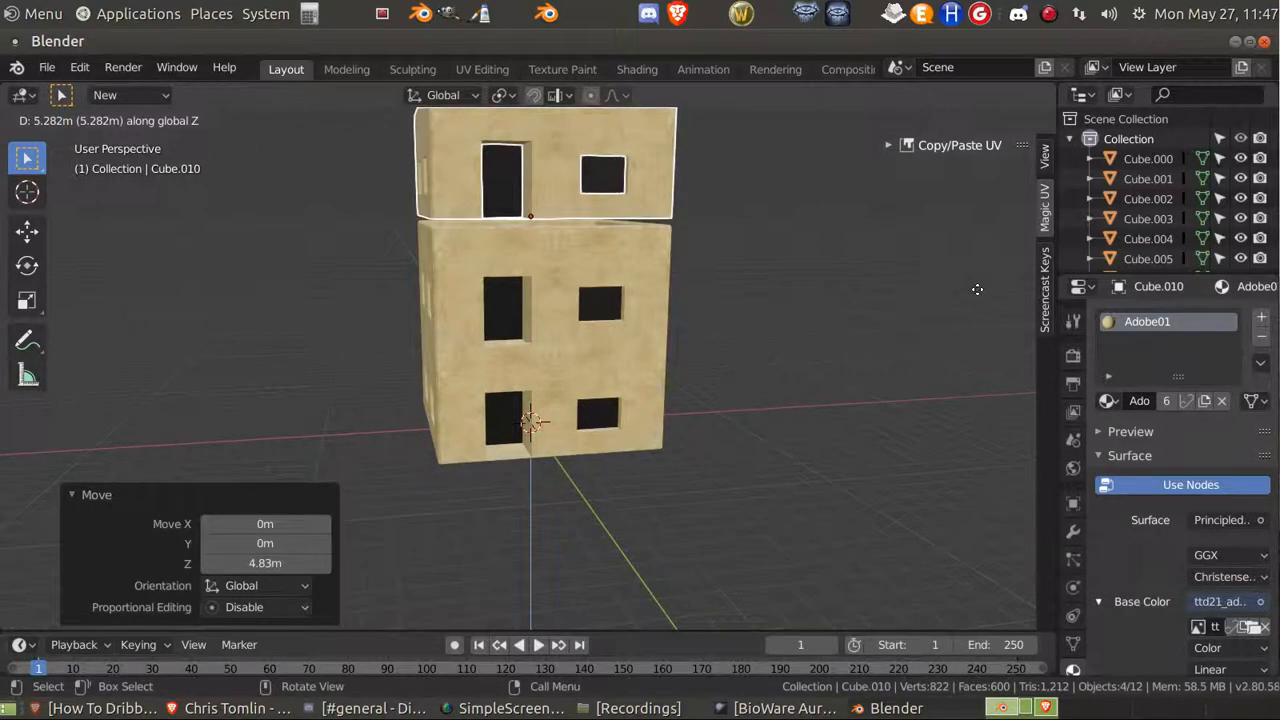
{"action": "left_click", "coordinate": [974, 305]}
{"action": "middle_click_drag", "start_coordinate": [974, 305], "coordinate": [582, 330]}
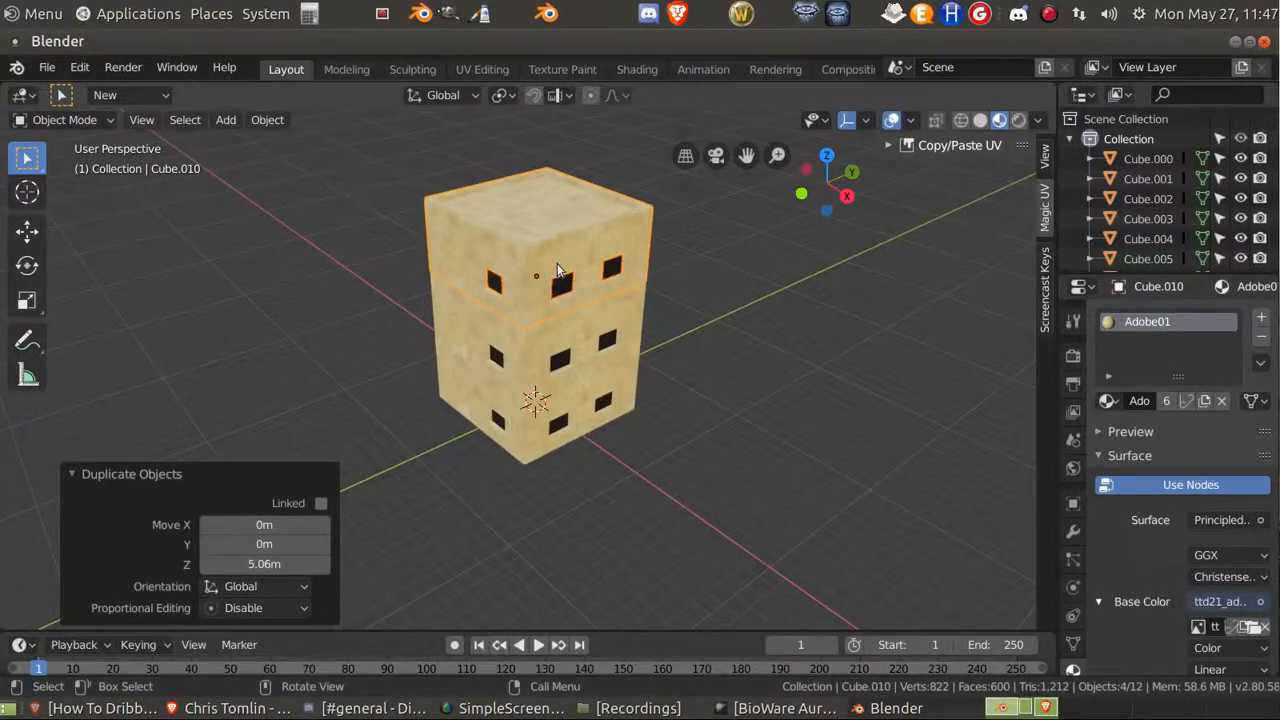
{"action": "middle_click_drag", "start_coordinate": [555, 264], "coordinate": [529, 240]}
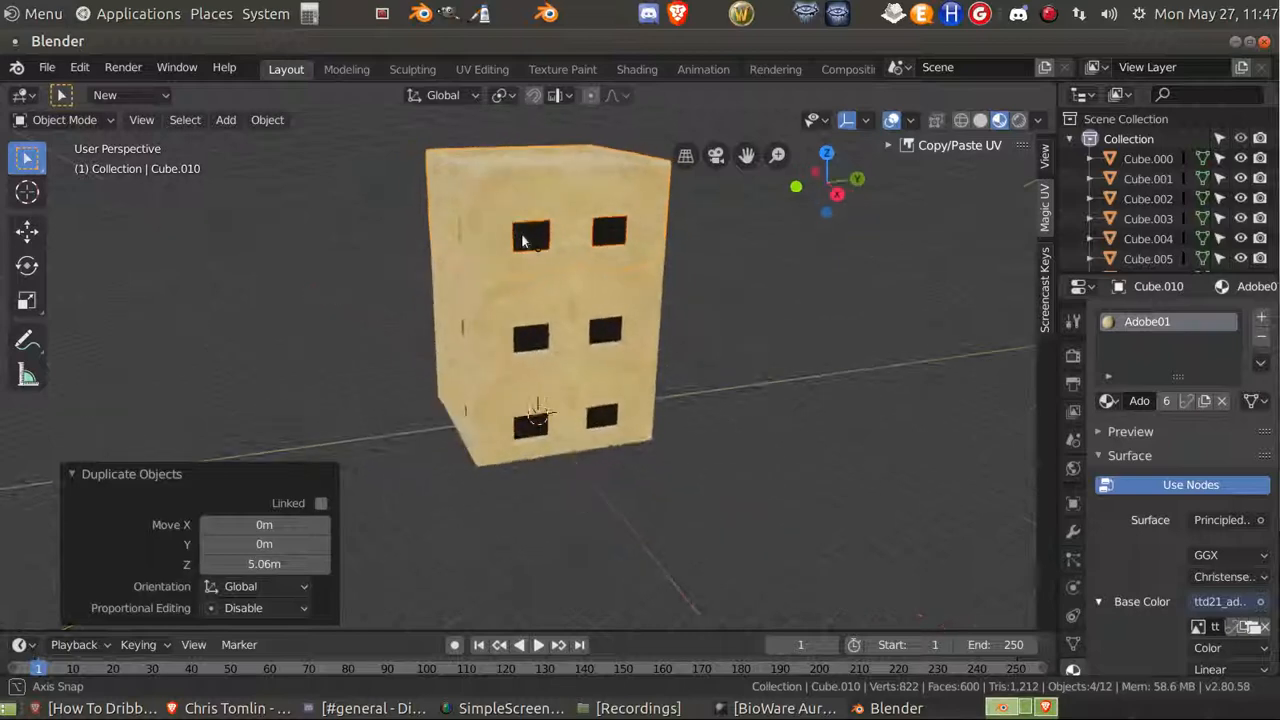
Narrow the third storey by moving the faces of one side, including its windows, about 1.81 m inward along Y.
{"action": "key", "text": "Tab"}
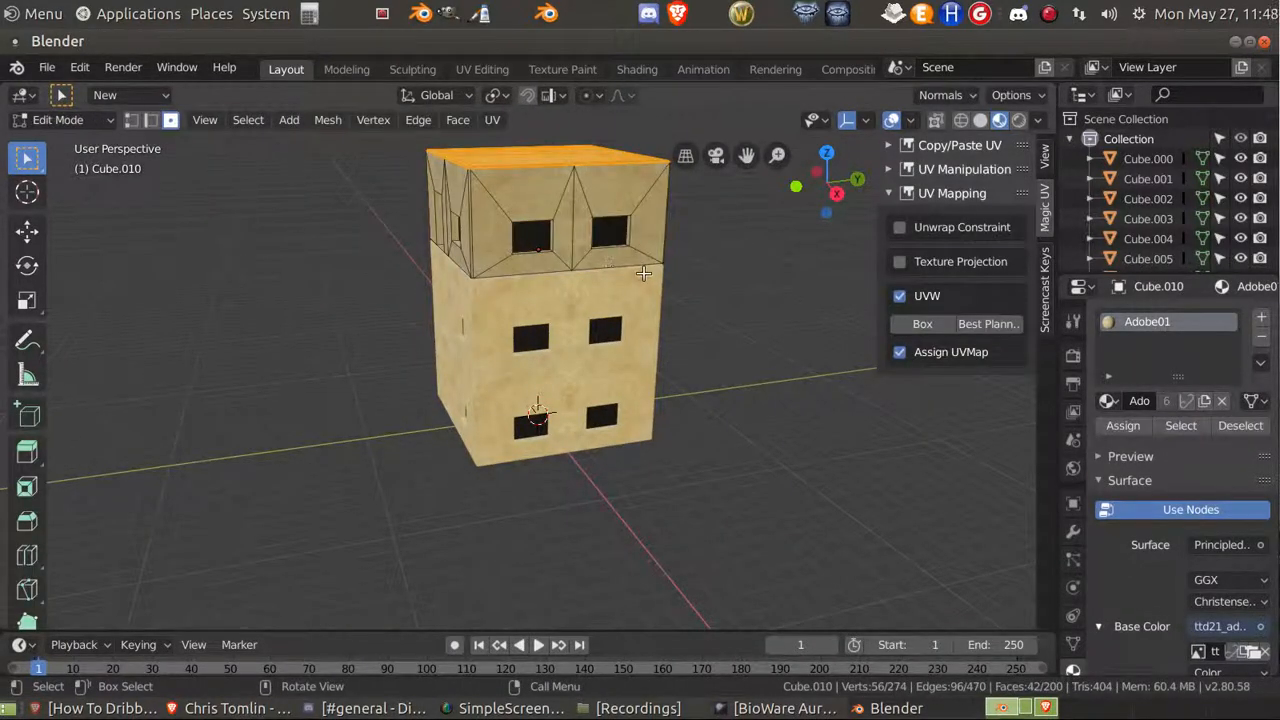
{"action": "key", "text": "shift+z"}
{"action": "mouse_move", "coordinate": [666, 280]}
{"action": "middle_mouse_down"}
{"action": "mouse_move", "coordinate": [666, 266]}
{"action": "mouse_move", "coordinate": [621, 261]}
{"action": "middle_mouse_up"}
{"action": "left_click_drag", "start_coordinate": [421, 167], "coordinate": [527, 298]}
{"action": "middle_click_drag", "start_coordinate": [583, 320], "coordinate": [606, 320]}
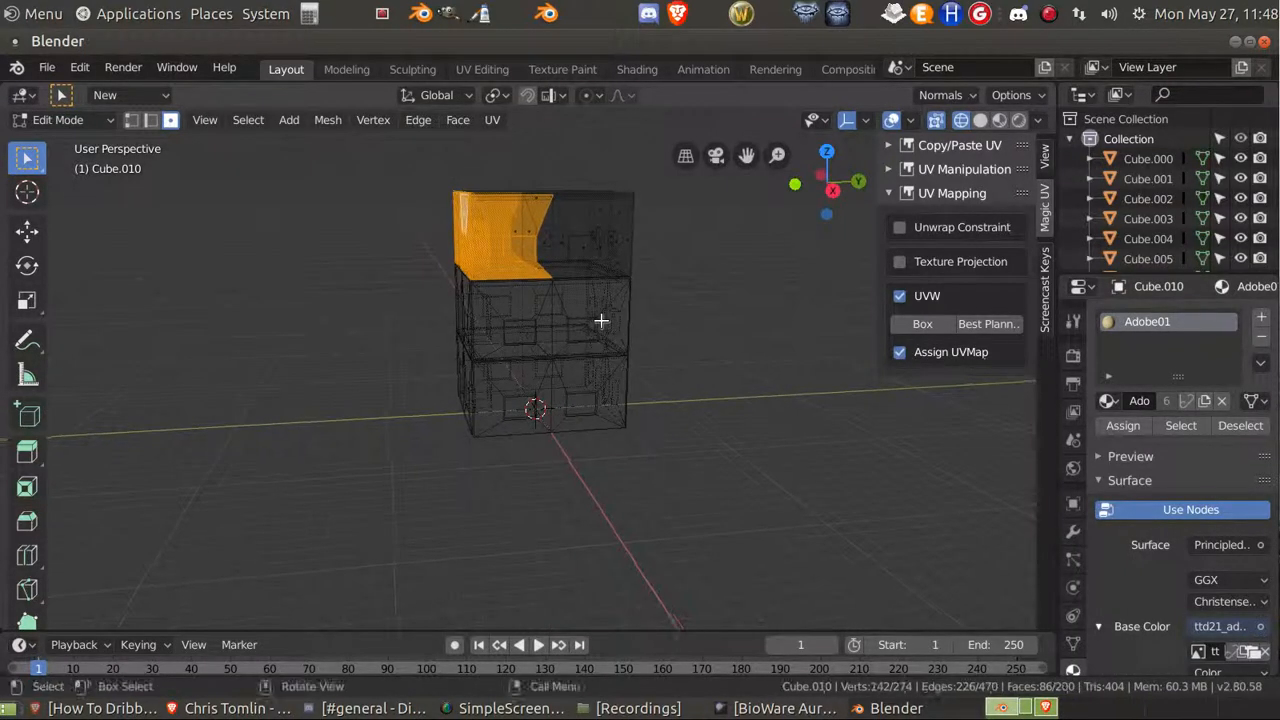
{"action": "key", "text": "g"}
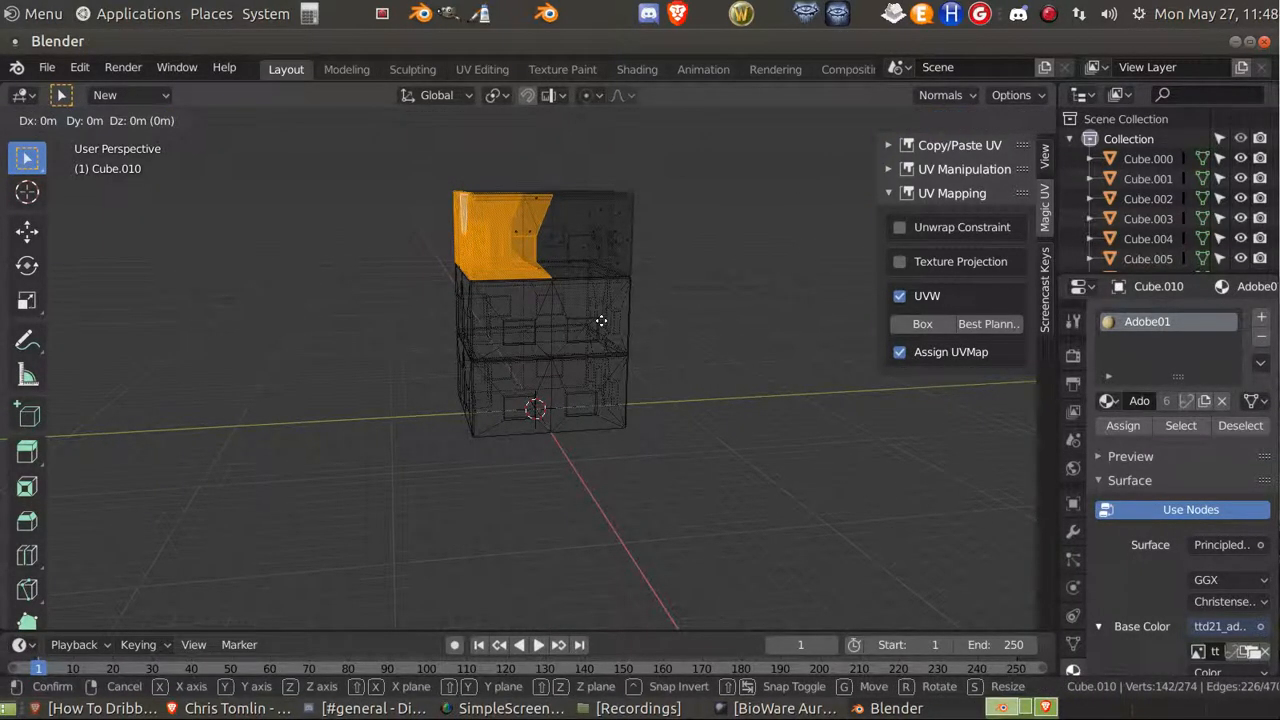
{"action": "key", "text": "y"}
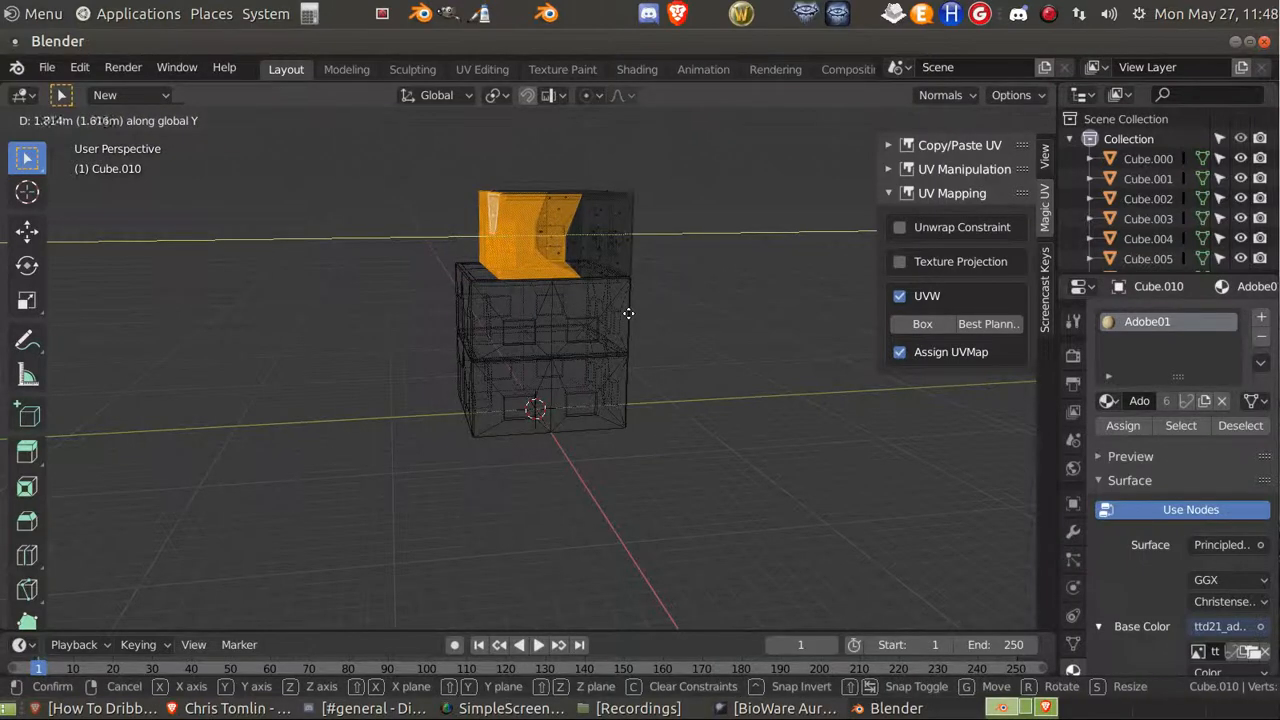
{"action": "left_click", "coordinate": [629, 312]}
{"action": "left_click", "coordinate": [657, 373]}
{"action": "mouse_move", "coordinate": [708, 433]}
{"action": "middle_mouse_down"}
{"action": "mouse_move", "coordinate": [745, 450]}
{"action": "mouse_move", "coordinate": [714, 480]}
{"action": "mouse_move", "coordinate": [763, 474]}
{"action": "mouse_move", "coordinate": [683, 465]}
{"action": "mouse_move", "coordinate": [749, 466]}
{"action": "mouse_move", "coordinate": [646, 429]}
{"action": "mouse_move", "coordinate": [703, 346]}
{"action": "mouse_move", "coordinate": [842, 352]}
{"action": "mouse_move", "coordinate": [660, 354]}
{"action": "mouse_move", "coordinate": [714, 345]}
{"action": "mouse_move", "coordinate": [619, 340]}
{"action": "mouse_move", "coordinate": [694, 386]}
{"action": "mouse_move", "coordinate": [650, 377]}
{"action": "middle_mouse_up"}
{"action": "key", "text": "shift+z"}
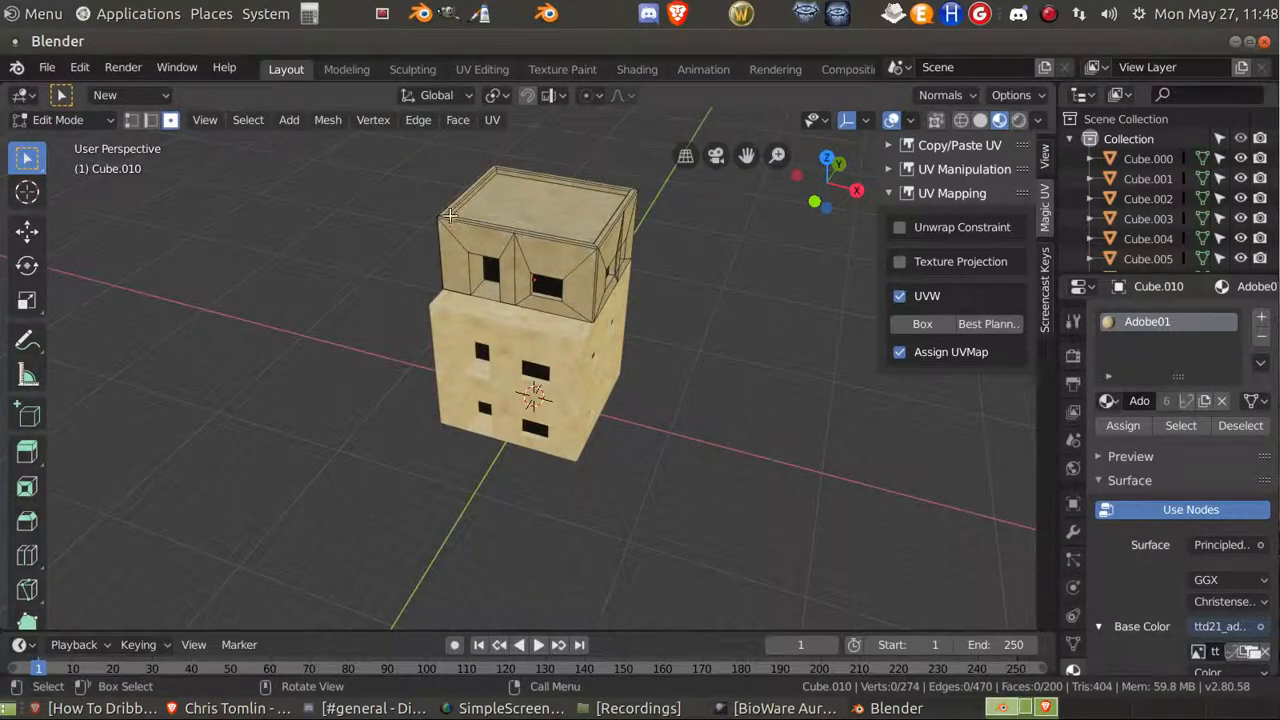
{"action": "middle_click_drag", "start_coordinate": [520, 209], "coordinate": [557, 268]}
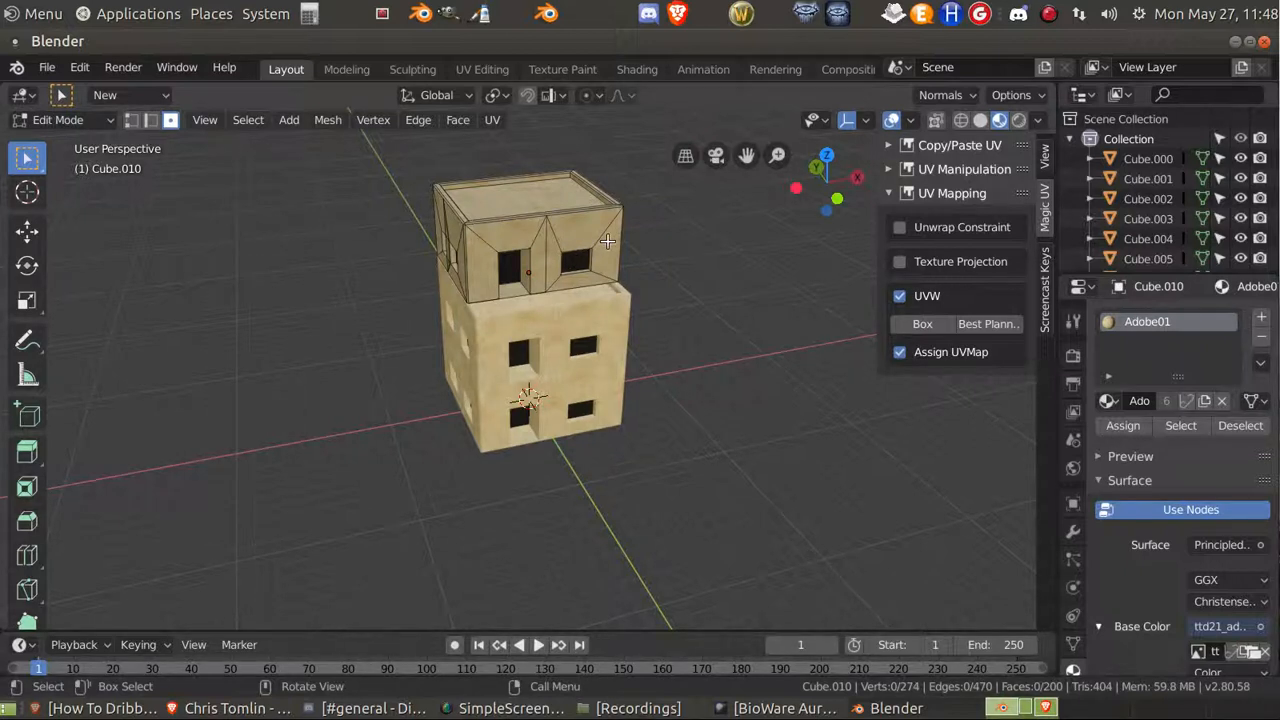
{"action": "key", "text": "z"}
{"action": "key", "text": "Tab"}
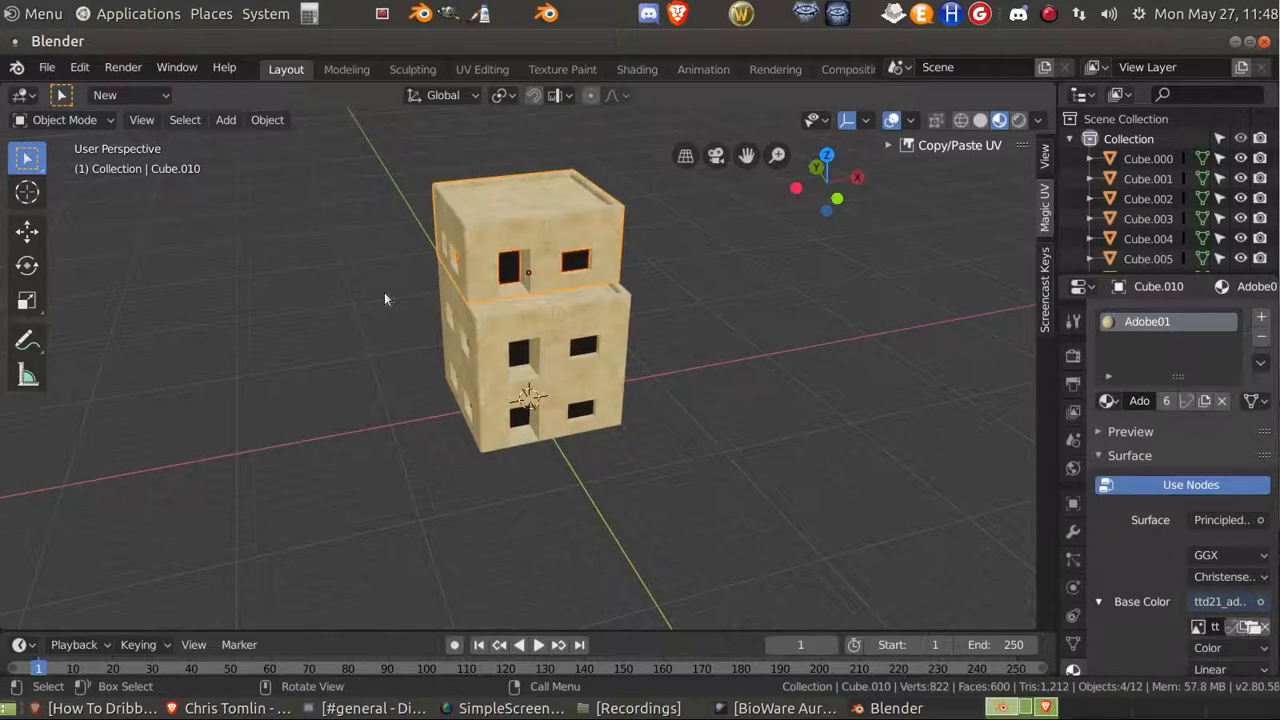
Move the narrowed storey -5.7 m along X and -9.62 m along Z so it stands at ground level against the two-storey building.
{"action": "key", "text": "g"}
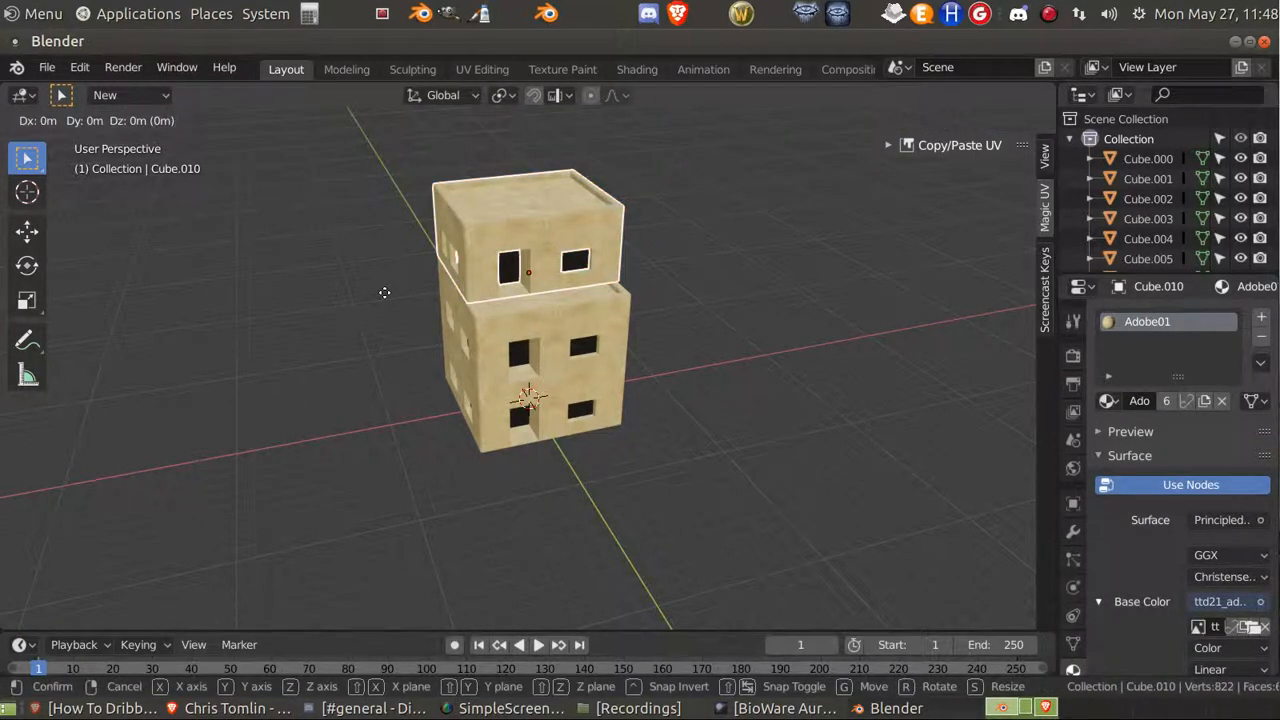
{"action": "key", "text": "x"}
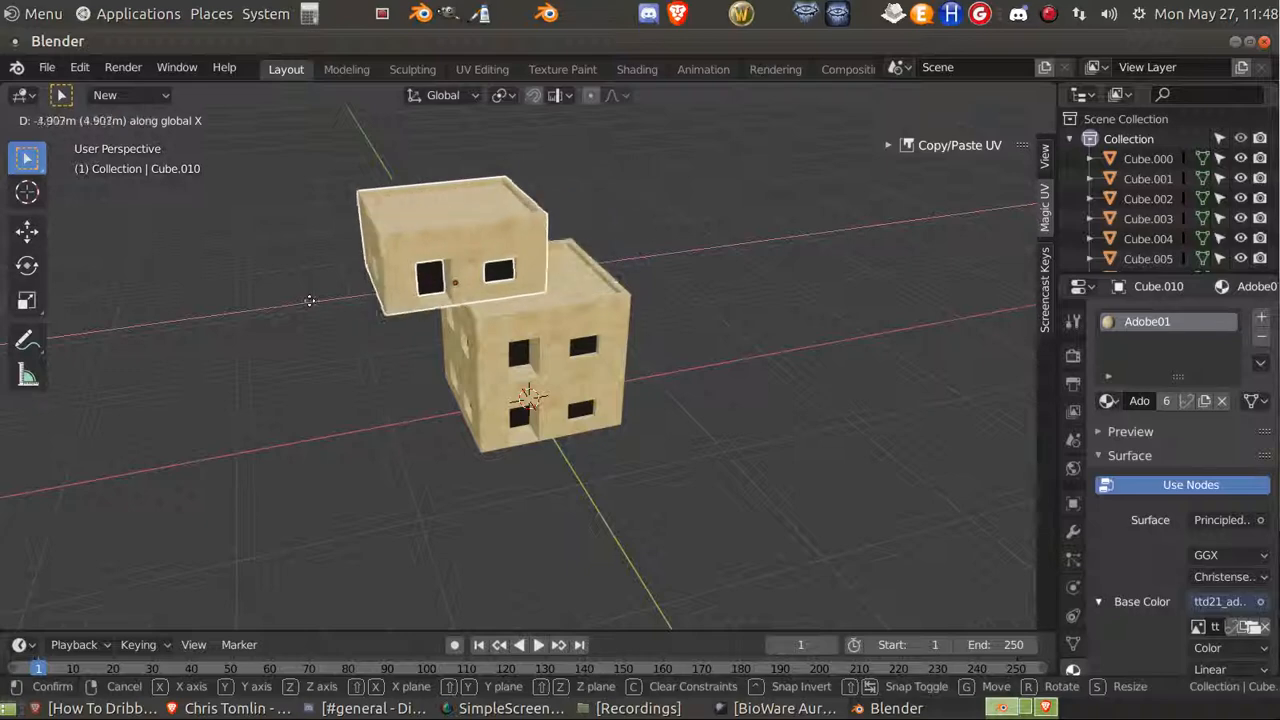
{"action": "left_click", "coordinate": [299, 302]}
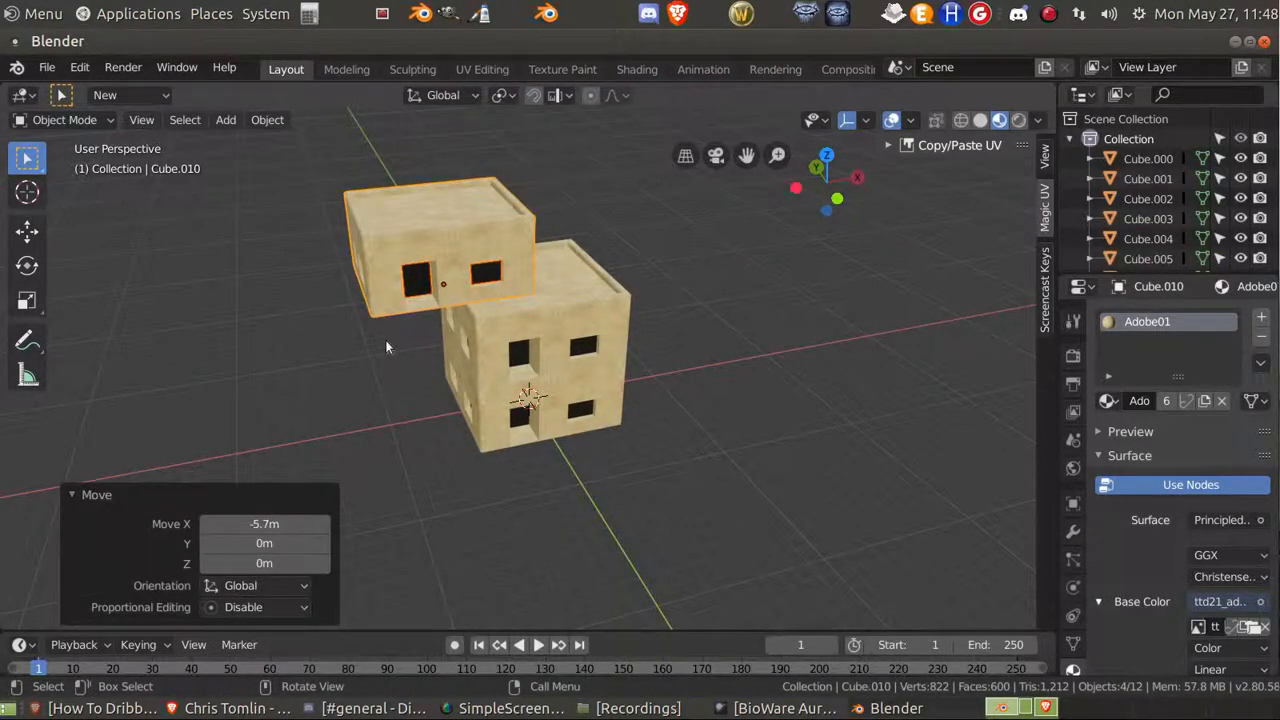
{"action": "key", "text": "g"}
{"action": "key", "text": "z"}
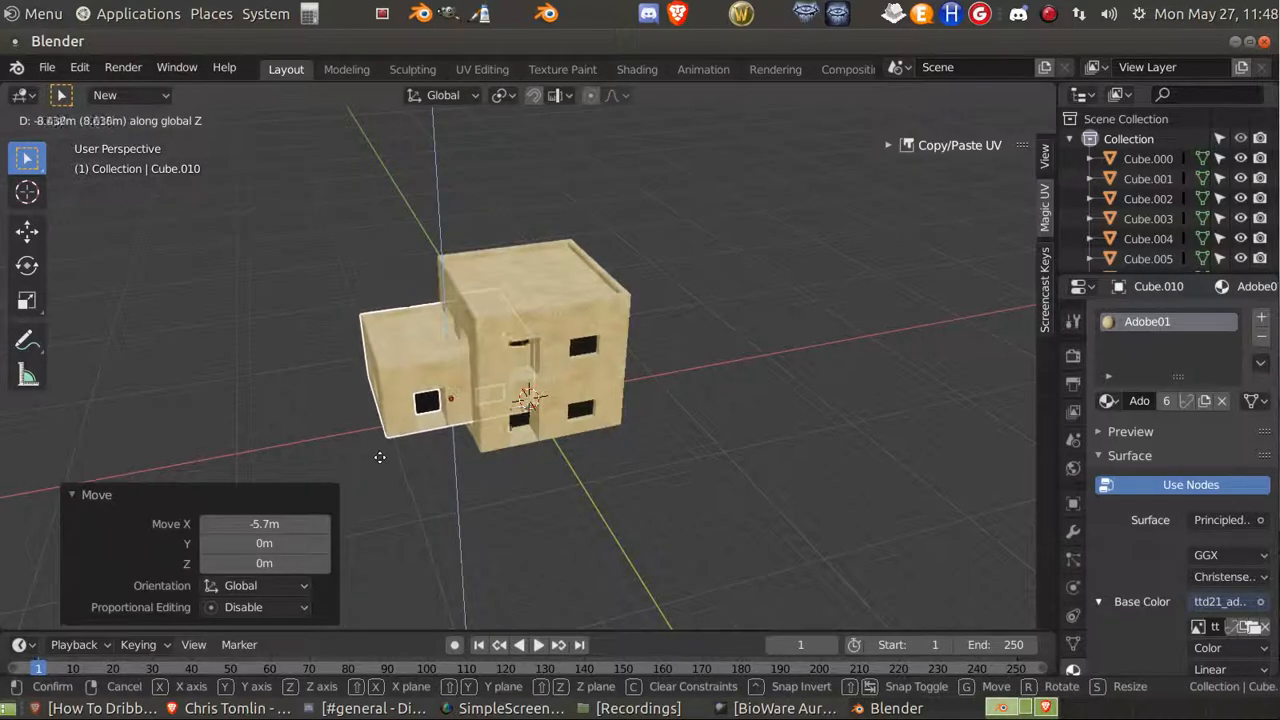
{"action": "left_click", "coordinate": [378, 467]}
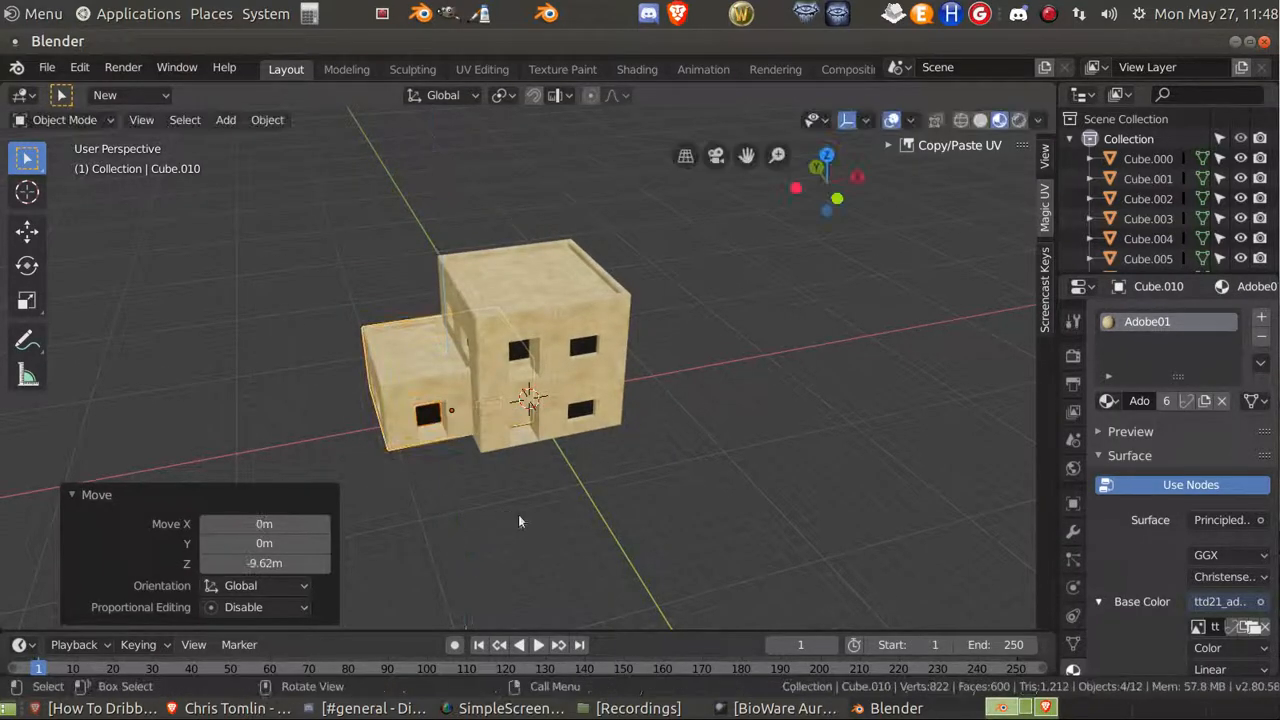
Raise all roof and rim faces of the ground-level side block about 18 m along Z to form a tower.
{"action": "middle_click_drag", "start_coordinate": [518, 514], "coordinate": [505, 463]}
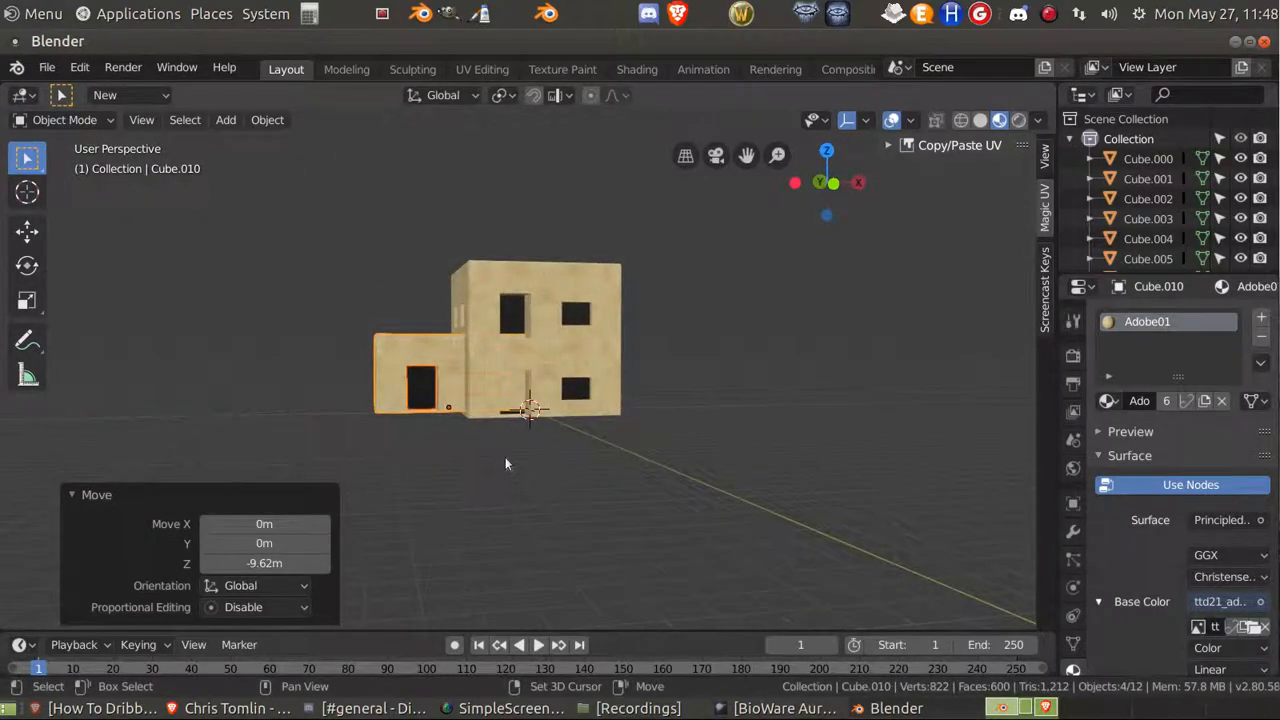
{"action": "key", "text": "shift+z"}
{"action": "key", "text": "Tab"}
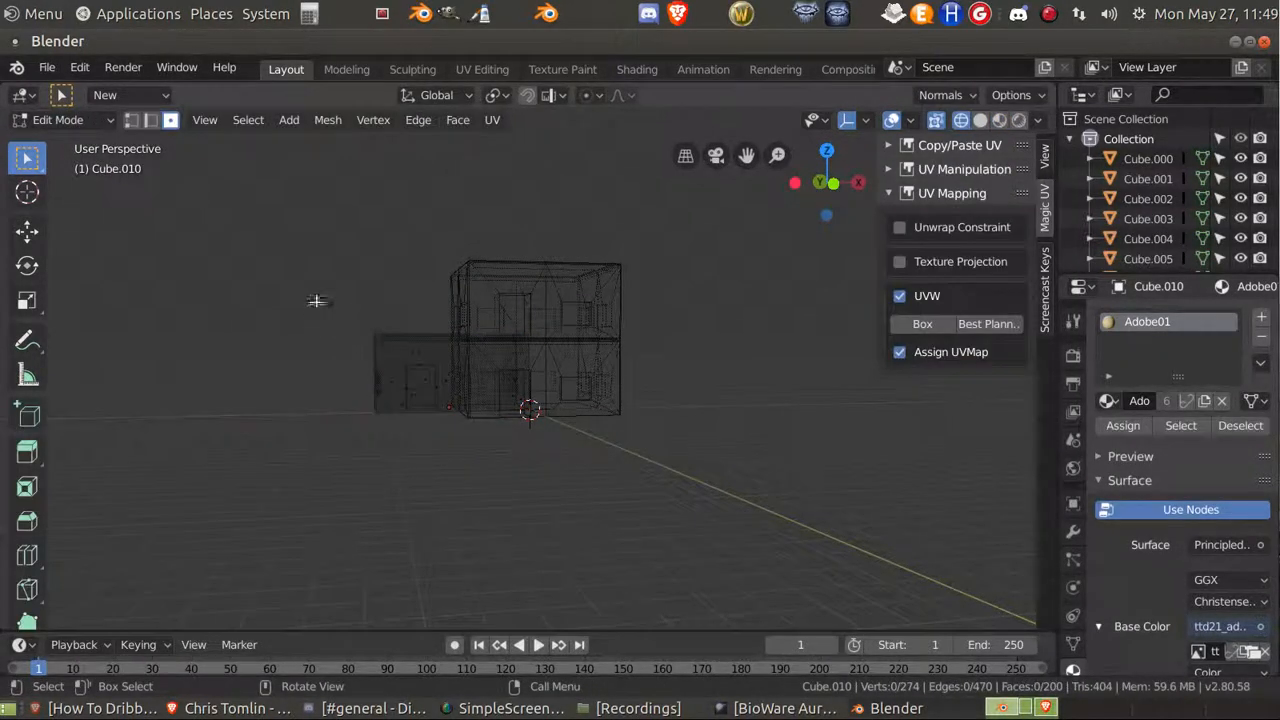
{"action": "left_click_drag", "start_coordinate": [297, 277], "coordinate": [617, 345]}
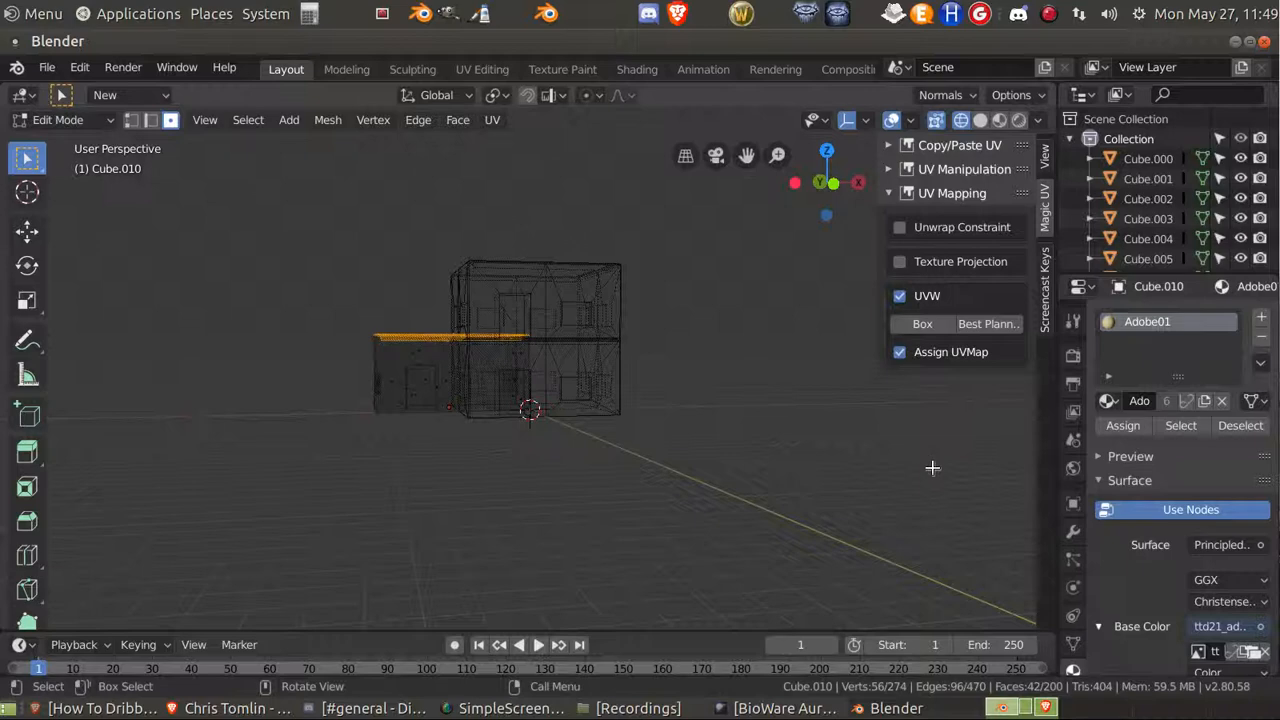
{"action": "type", "text": "g"}
{"action": "type", "text": "z18"}
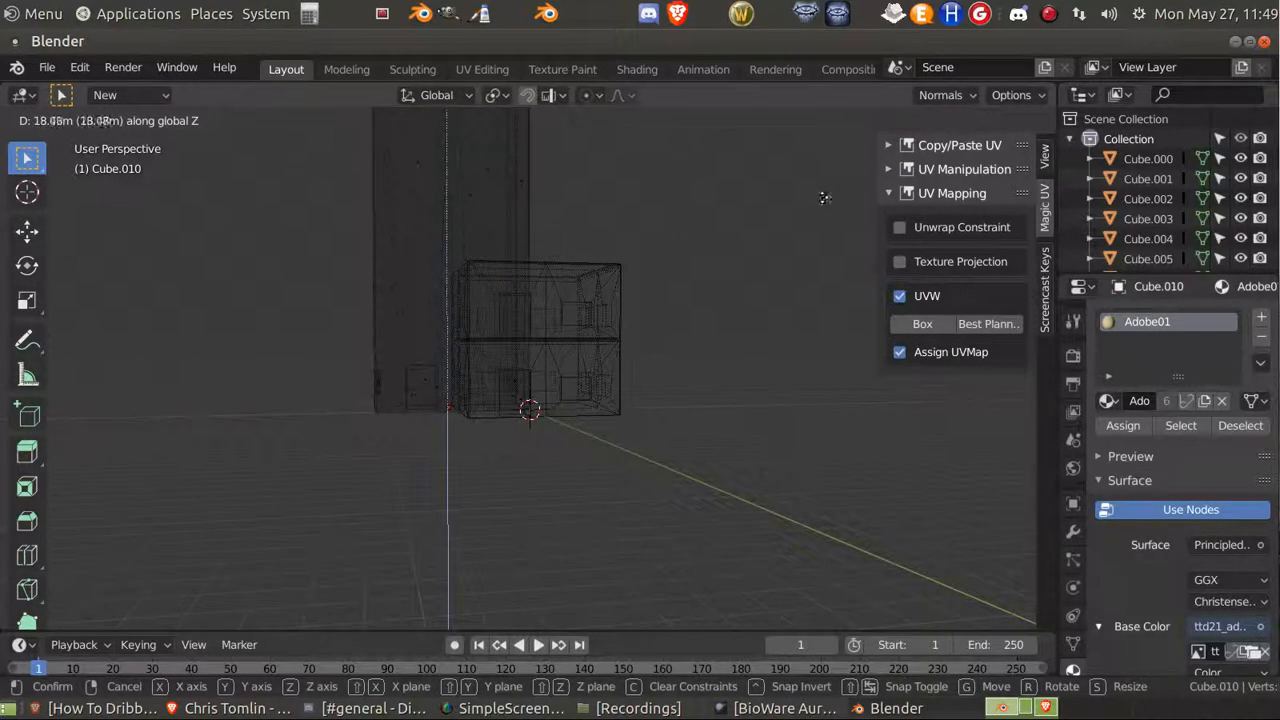
{"action": "key", "text": "Return"}
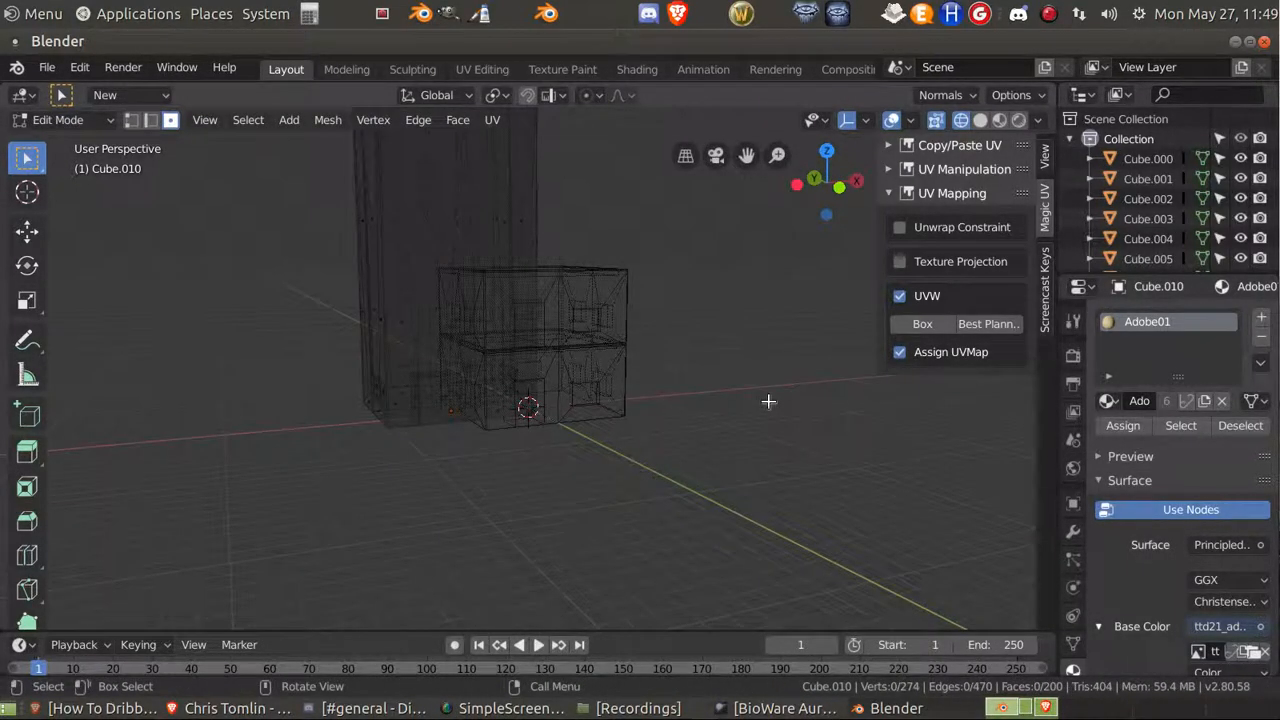
{"action": "key", "text": "shift+z"}
{"action": "mouse_move", "coordinate": [768, 401]}
{"action": "middle_mouse_down"}
{"action": "mouse_move", "coordinate": [766, 434]}
{"action": "mouse_move", "coordinate": [684, 425]}
{"action": "mouse_move", "coordinate": [809, 423]}
{"action": "middle_mouse_up"}
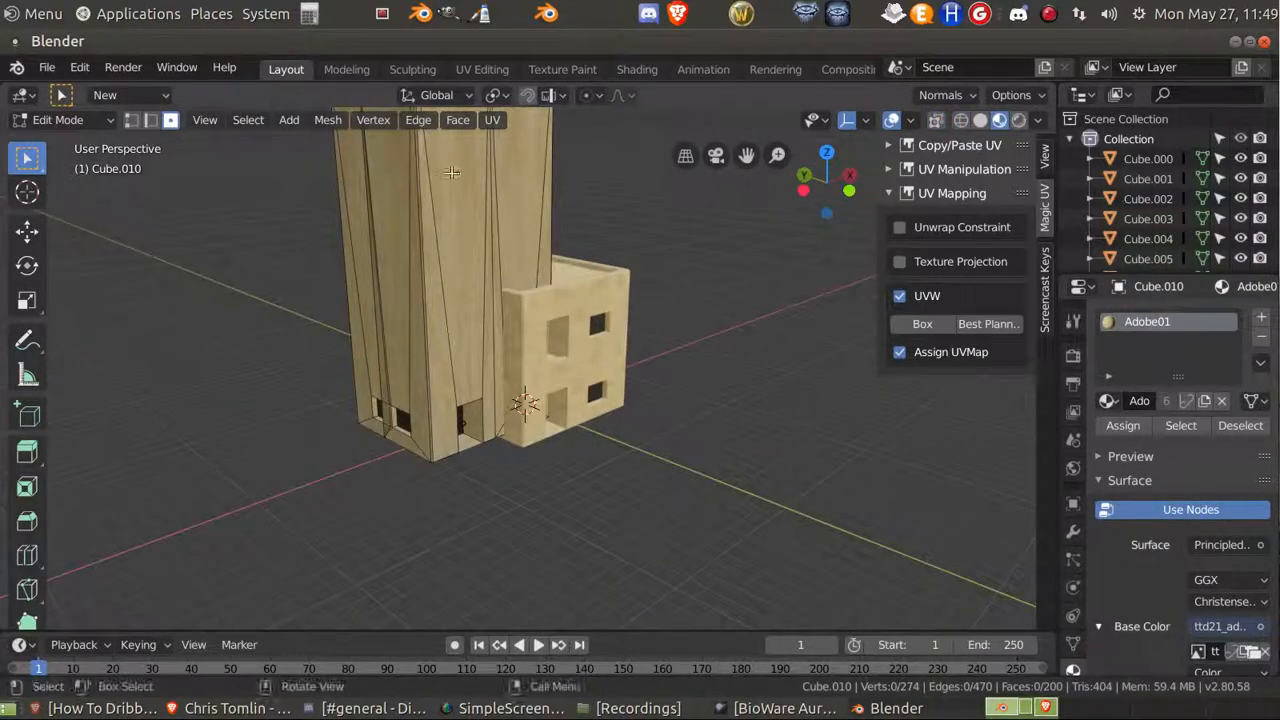
{"action": "middle_click_drag", "start_coordinate": [552, 374], "coordinate": [590, 350]}
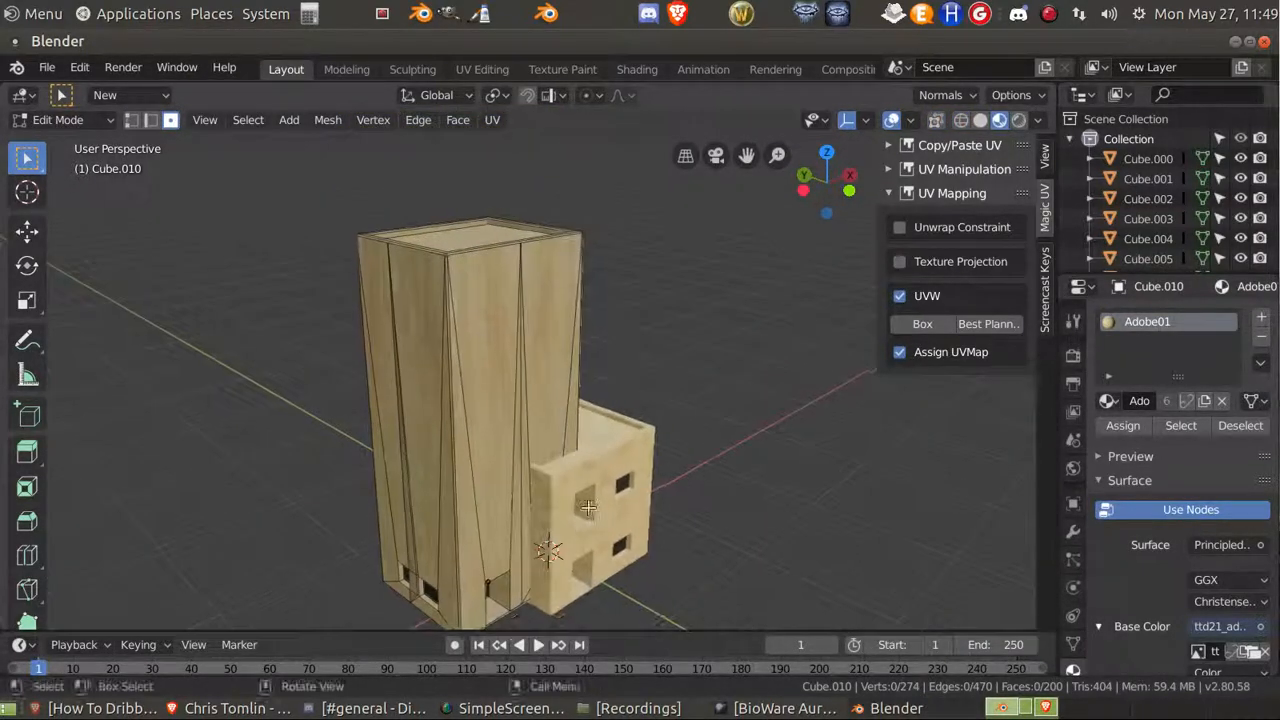
Box-map the UVs of all the tower's faces at size 10, then return to Object Mode with everything deselected.
{"action": "key", "text": "a"}
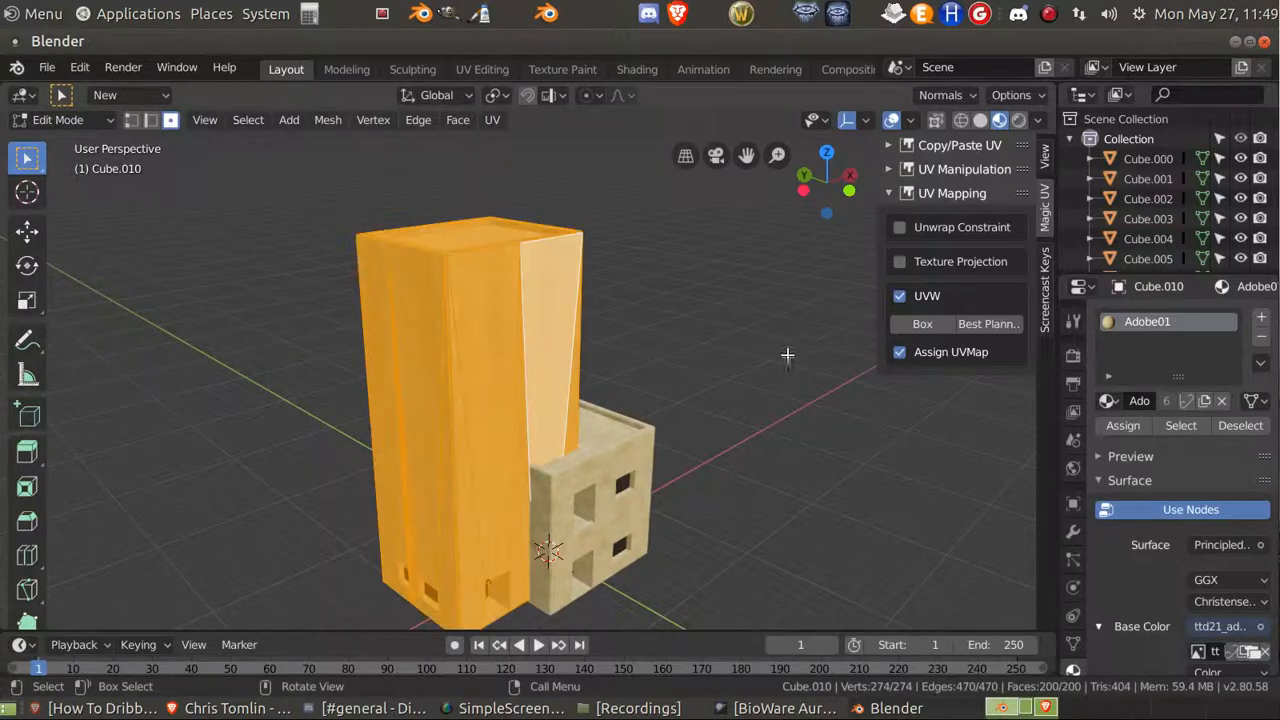
{"action": "left_click", "coordinate": [924, 324]}
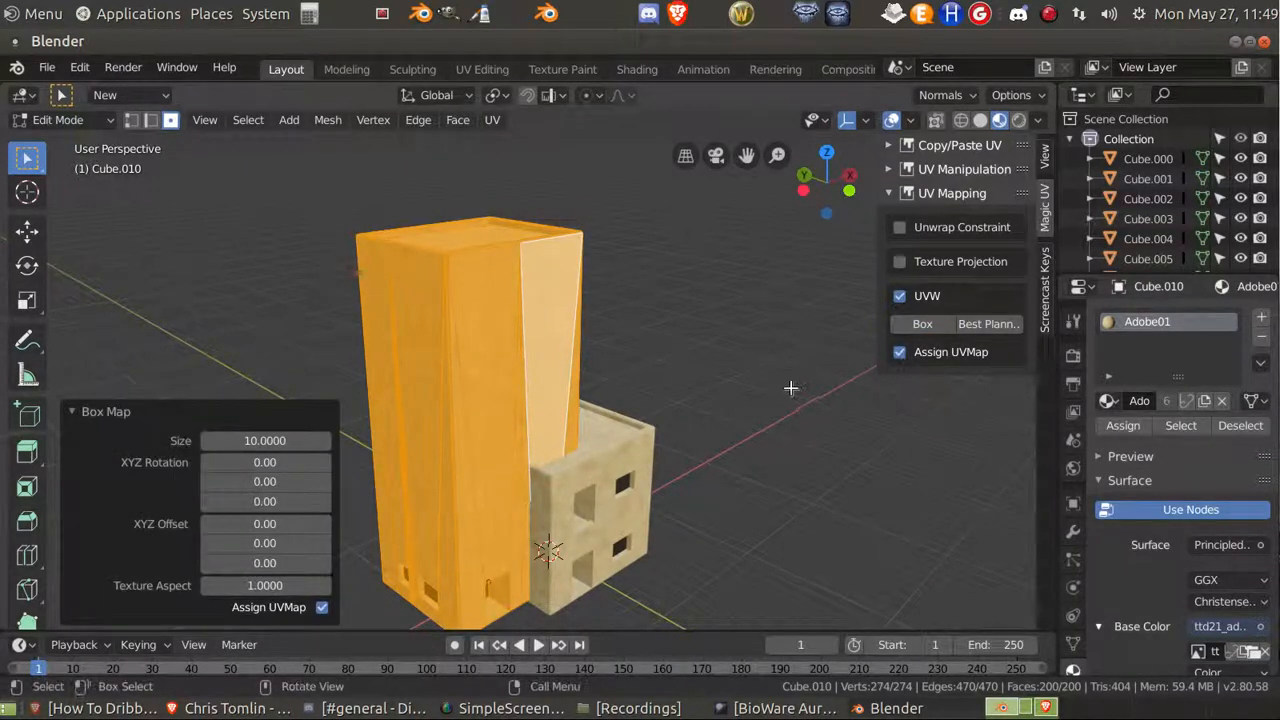
{"action": "left_click", "coordinate": [766, 417]}
{"action": "key", "text": "a"}
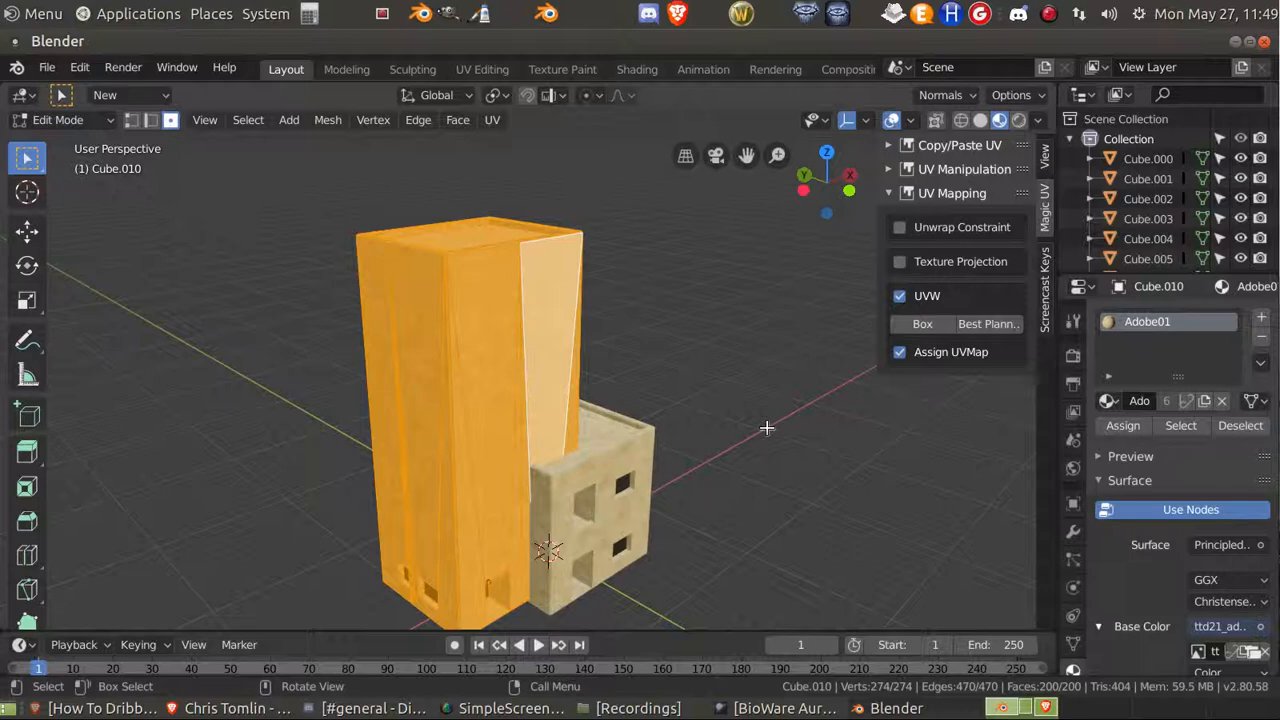
{"action": "key", "text": "shift+z"}
{"action": "key", "text": "shift+z"}
{"action": "key", "text": "Tab"}
{"action": "left_click", "coordinate": [768, 430]}
Examine the remapped adobe texture on the tower and the adjoining two-storey building from several angles and distances.
{"action": "middle_click_drag", "start_coordinate": [759, 428], "coordinate": [705, 395]}
{"action": "scroll", "coordinate": [701, 405], "scroll_direction": "up", "scroll_amount": 1}
{"action": "scroll", "coordinate": [701, 405], "scroll_direction": "up", "scroll_amount": 1}
{"action": "scroll", "coordinate": [671, 419], "scroll_direction": "down", "scroll_amount": 4}
{"action": "scroll", "coordinate": [632, 430], "scroll_direction": "up", "scroll_amount": 2}
{"action": "scroll", "coordinate": [632, 428], "scroll_direction": "up", "scroll_amount": 2}
{"action": "scroll", "coordinate": [709, 396], "scroll_direction": "down", "scroll_amount": 3}
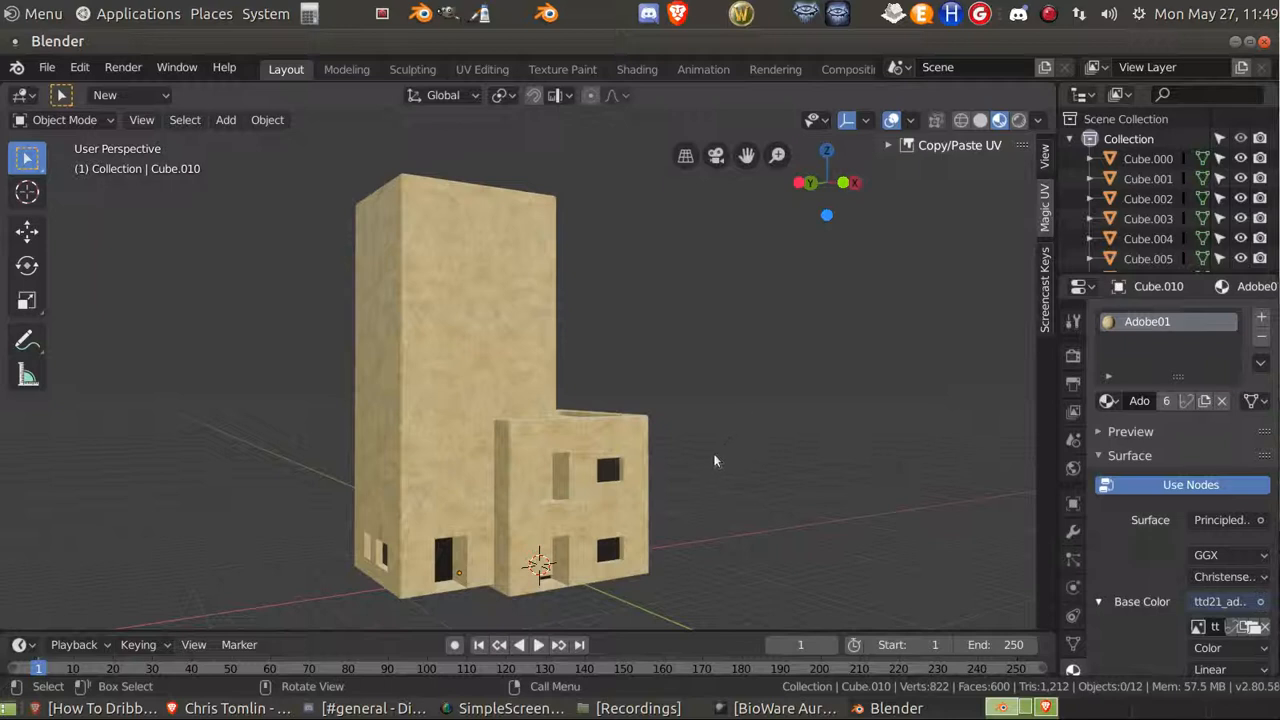
{"action": "mouse_move", "coordinate": [716, 462]}
{"action": "middle_mouse_down"}
{"action": "mouse_move", "coordinate": [678, 471]}
{"action": "mouse_move", "coordinate": [702, 468]}
{"action": "middle_mouse_up"}
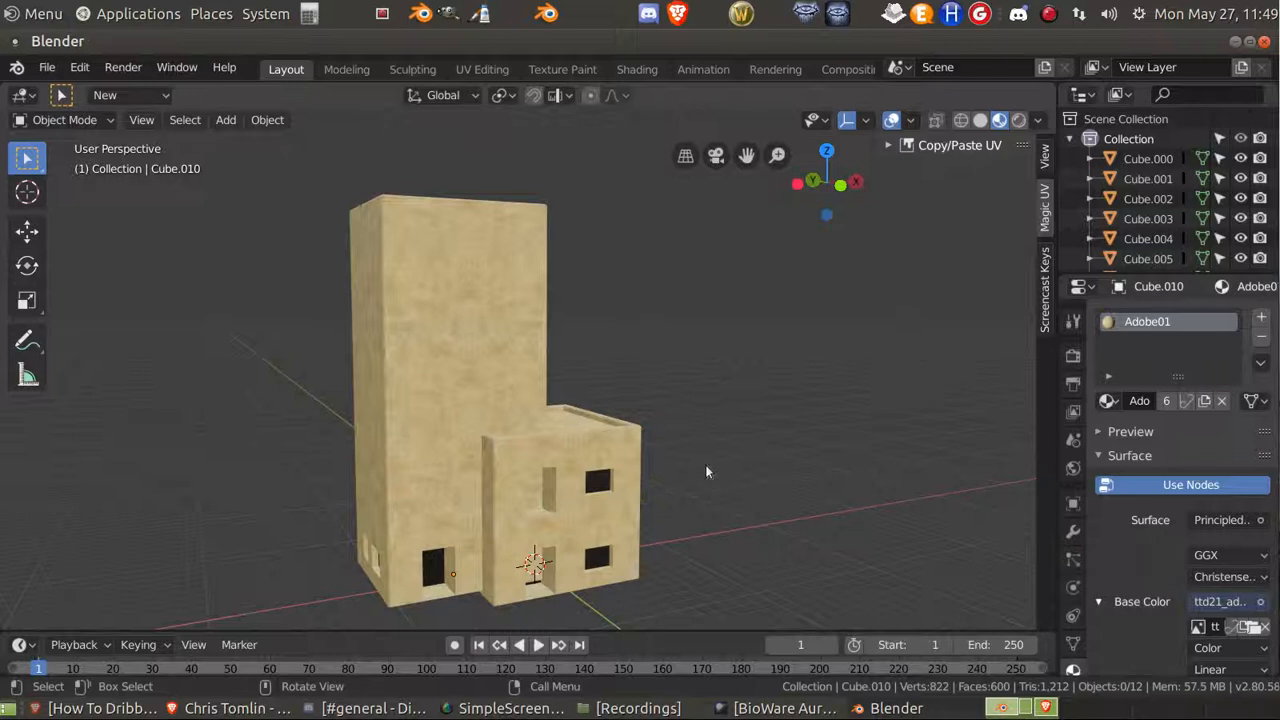
{"action": "middle_click_drag", "start_coordinate": [687, 457], "coordinate": [727, 472]}
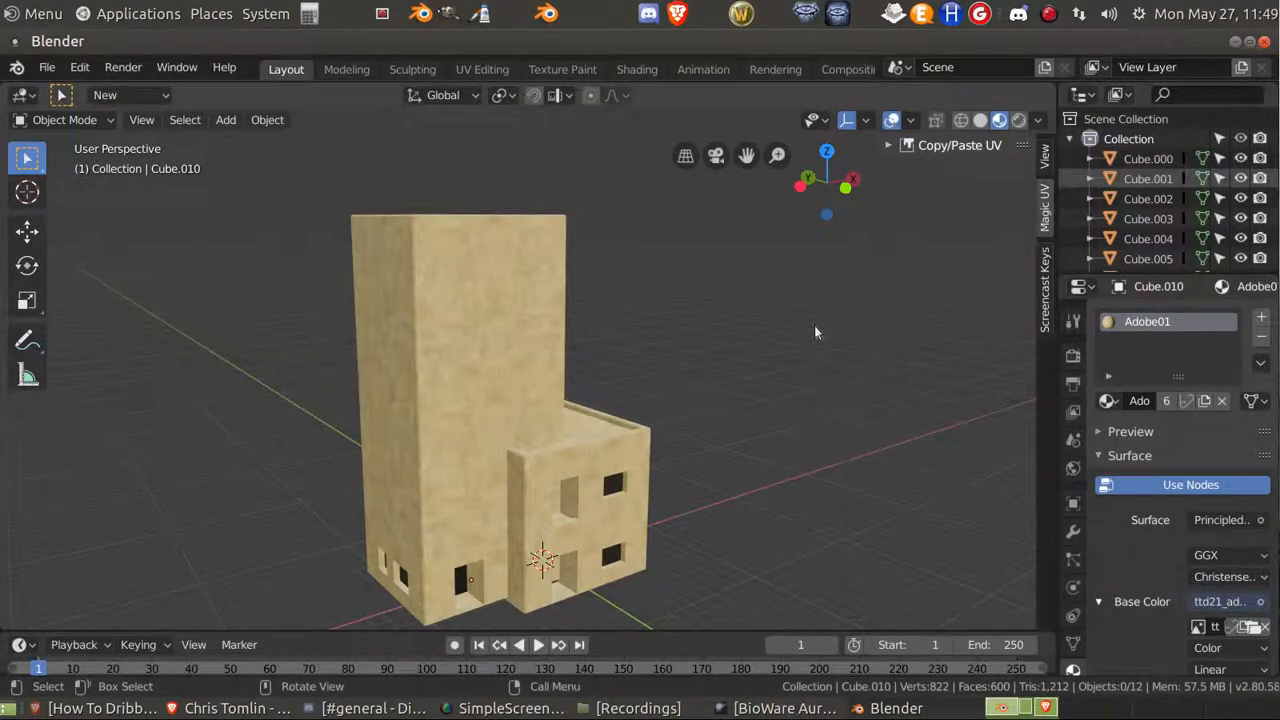
{"action": "mouse_move", "coordinate": [814, 325]}
{"action": "middle_mouse_down"}
{"action": "mouse_move", "coordinate": [726, 323]}
{"action": "mouse_move", "coordinate": [811, 277]}
{"action": "mouse_move", "coordinate": [821, 305]}
{"action": "mouse_move", "coordinate": [810, 319]}
{"action": "middle_mouse_up"}
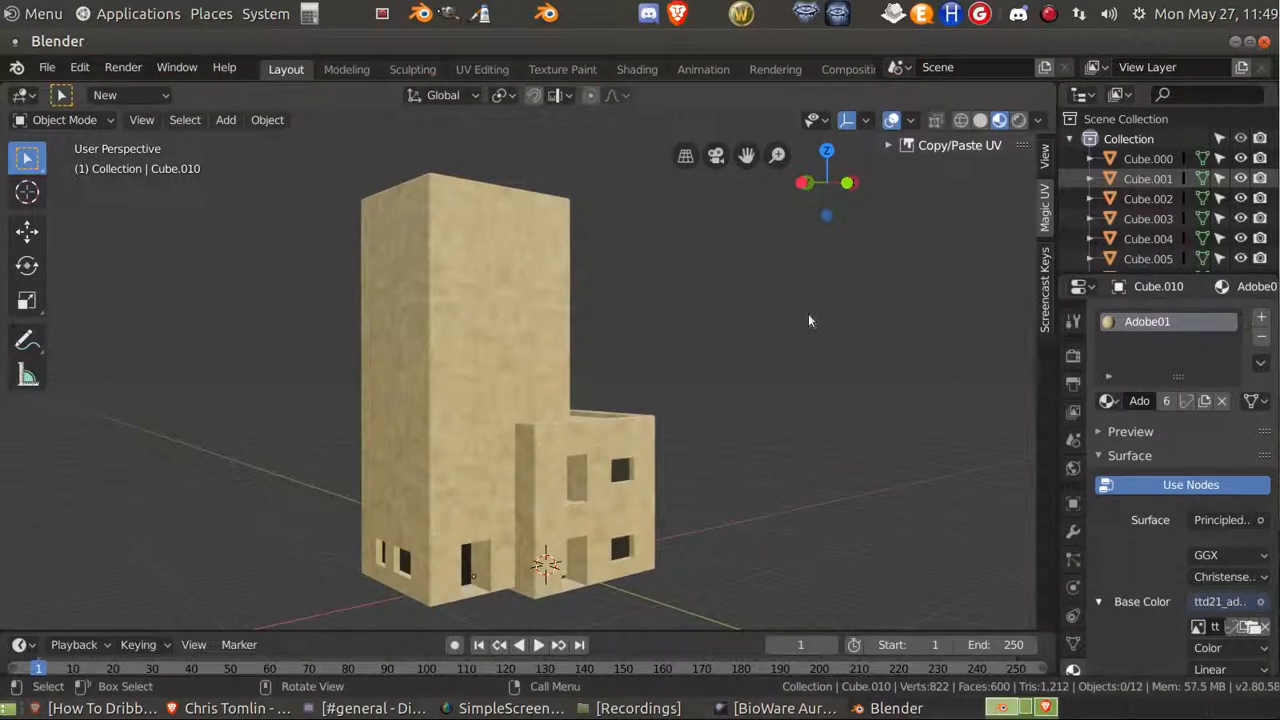